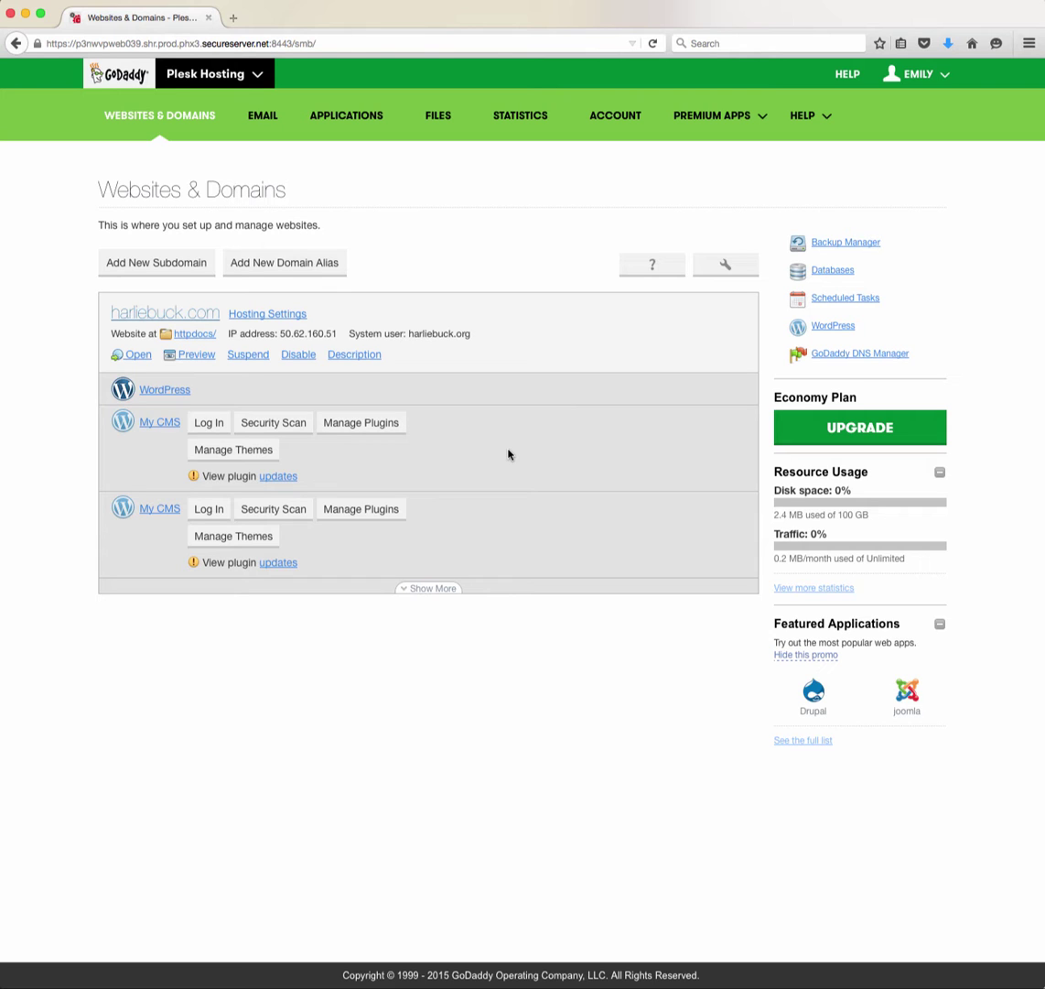
Review the themes installed on the first My CMS installation and search the theme installer for "nirv"
left_click(233, 450)
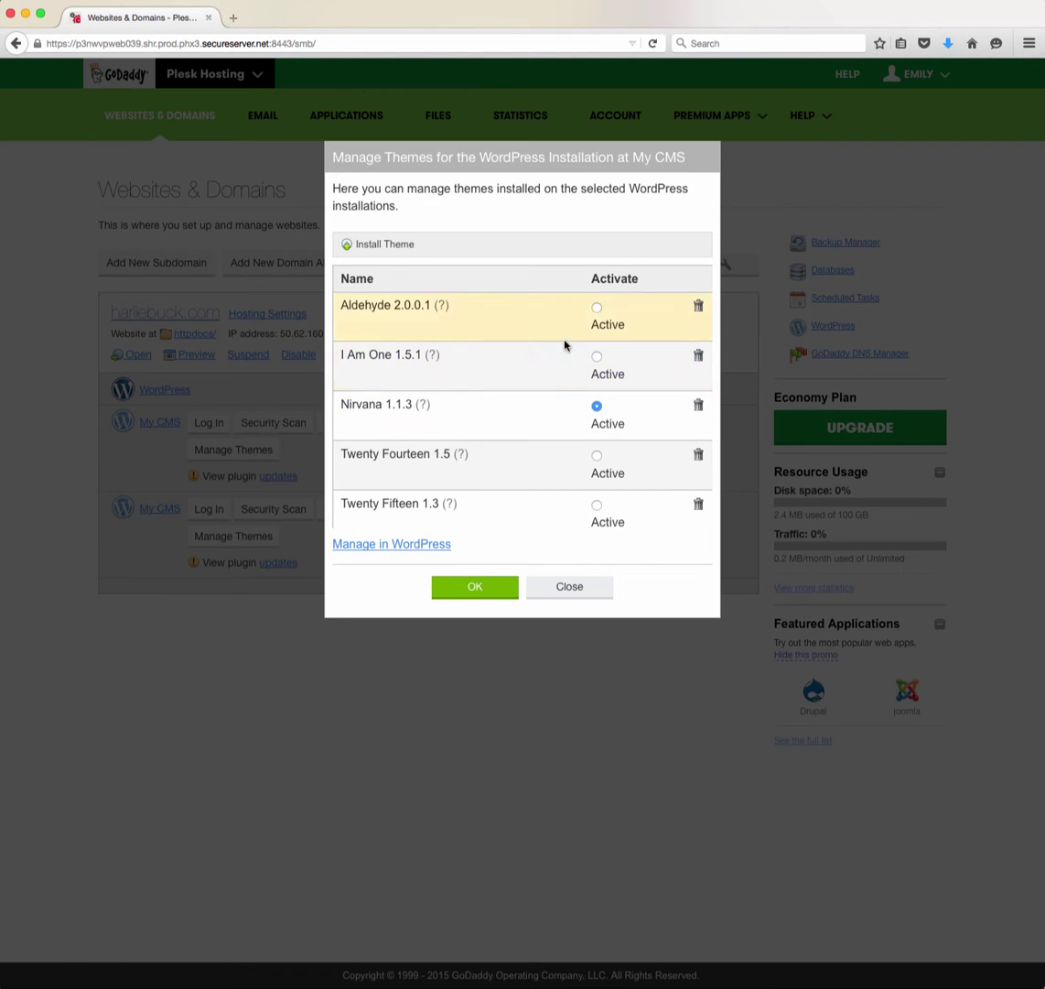
scroll(488, 481, "down", 2)
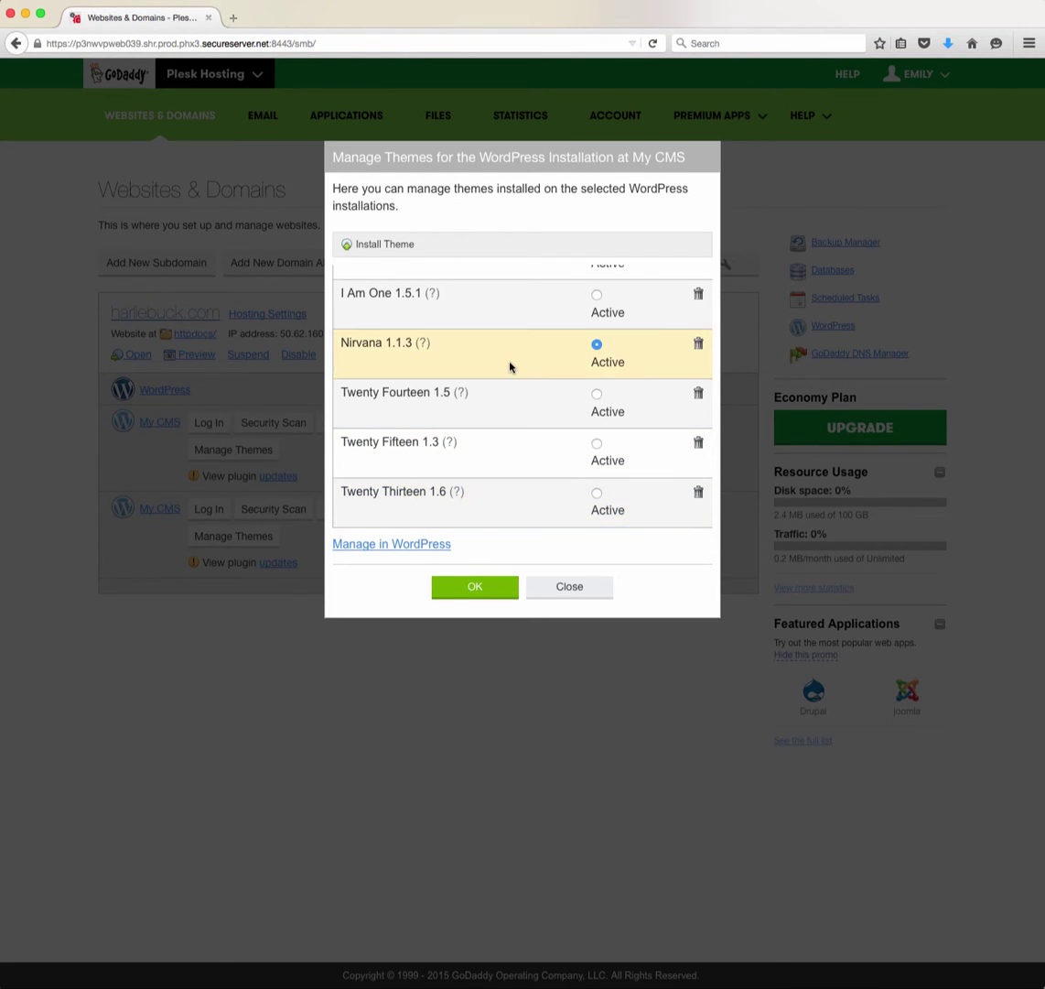
left_click(385, 245)
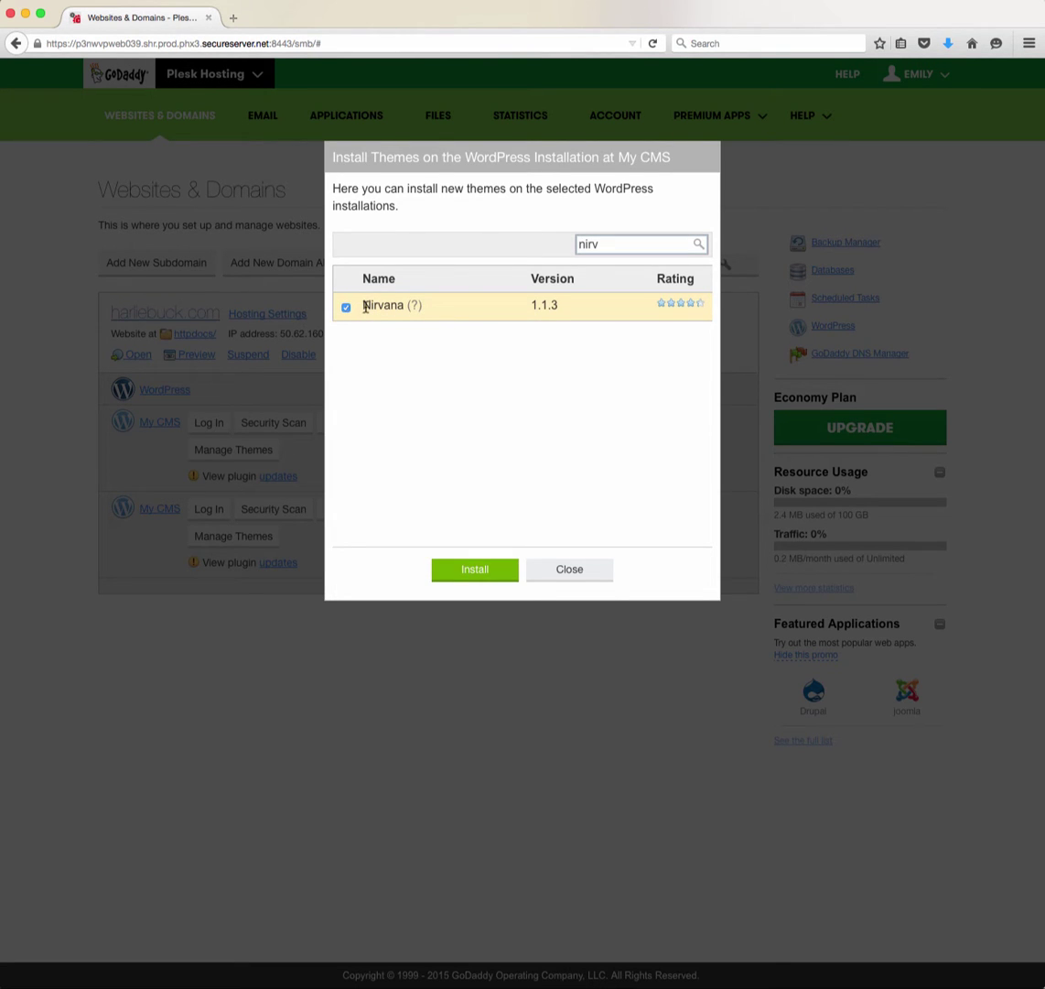
left_click(565, 570)
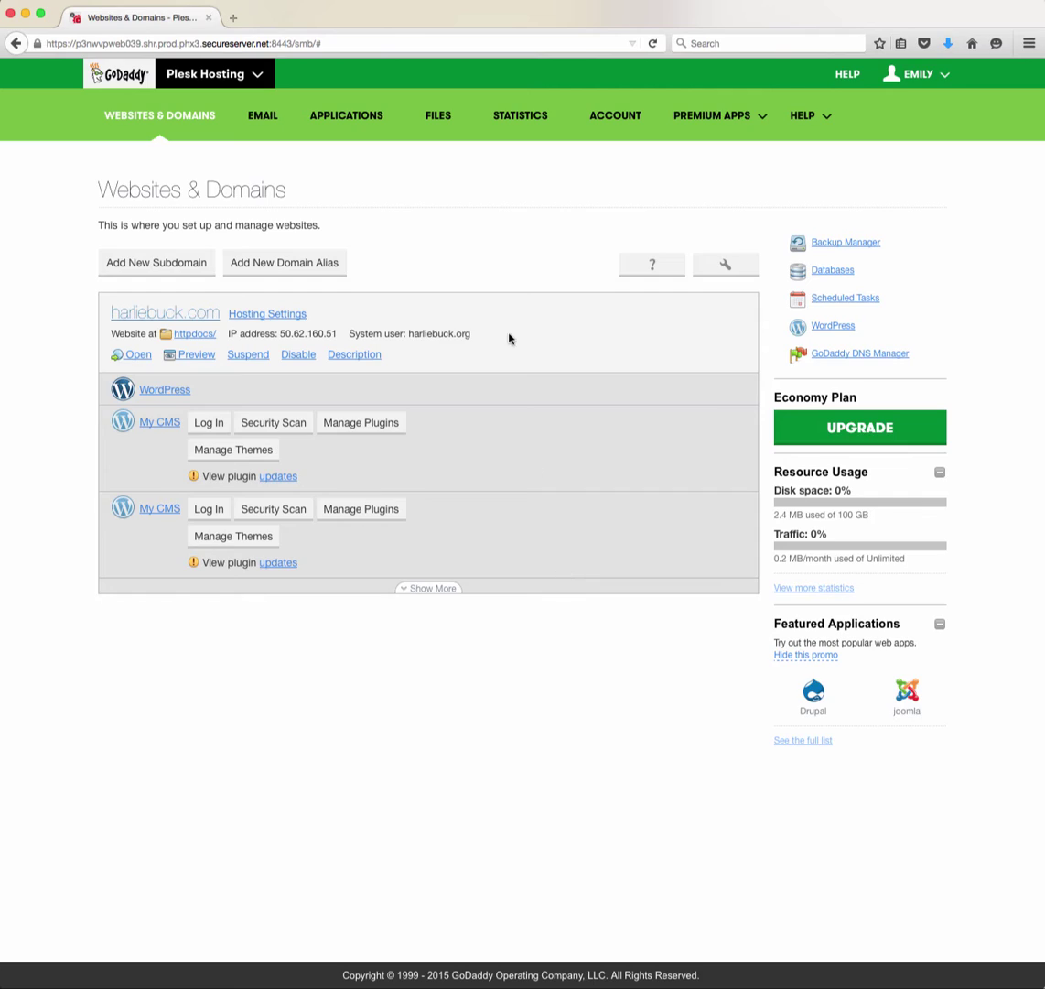
Apply Nirvana 1.1.3 as the active theme for the first My CMS installation
left_click(240, 449)
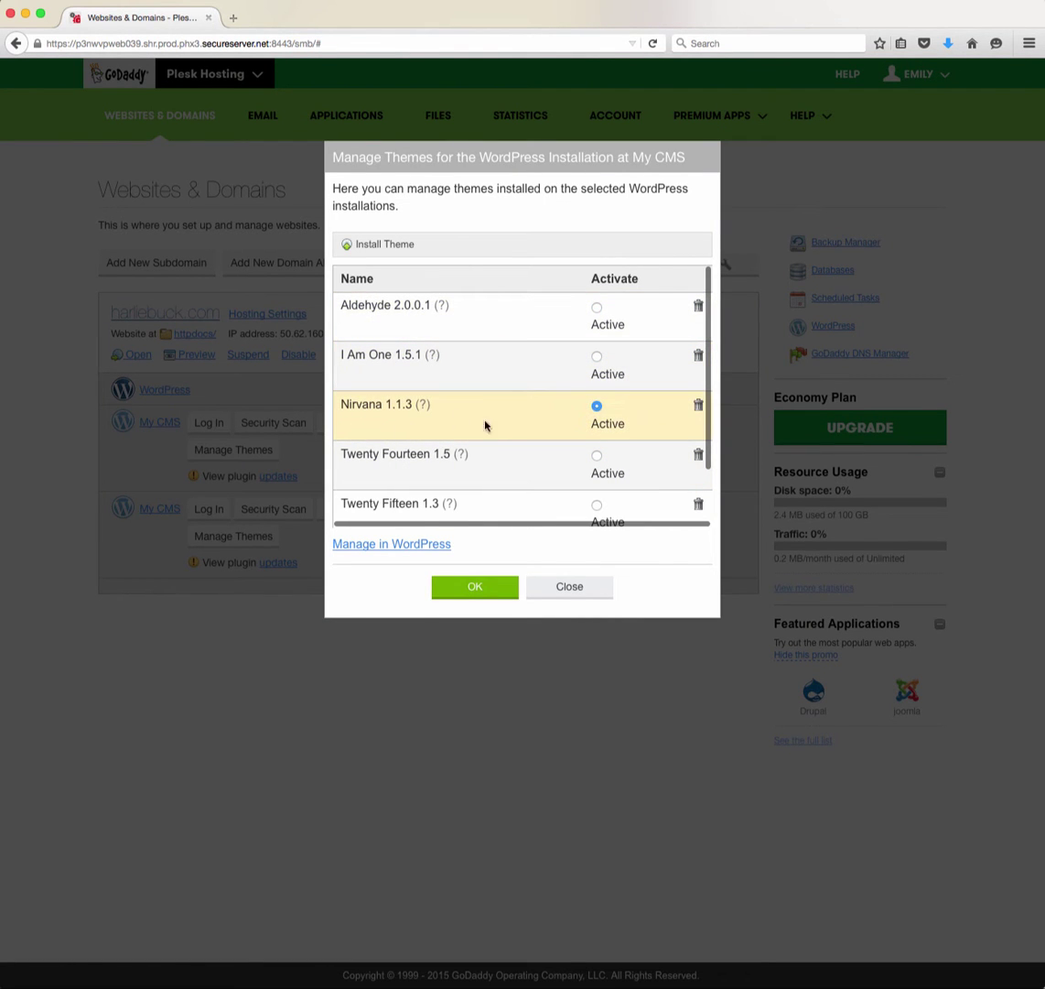
left_click(464, 595)
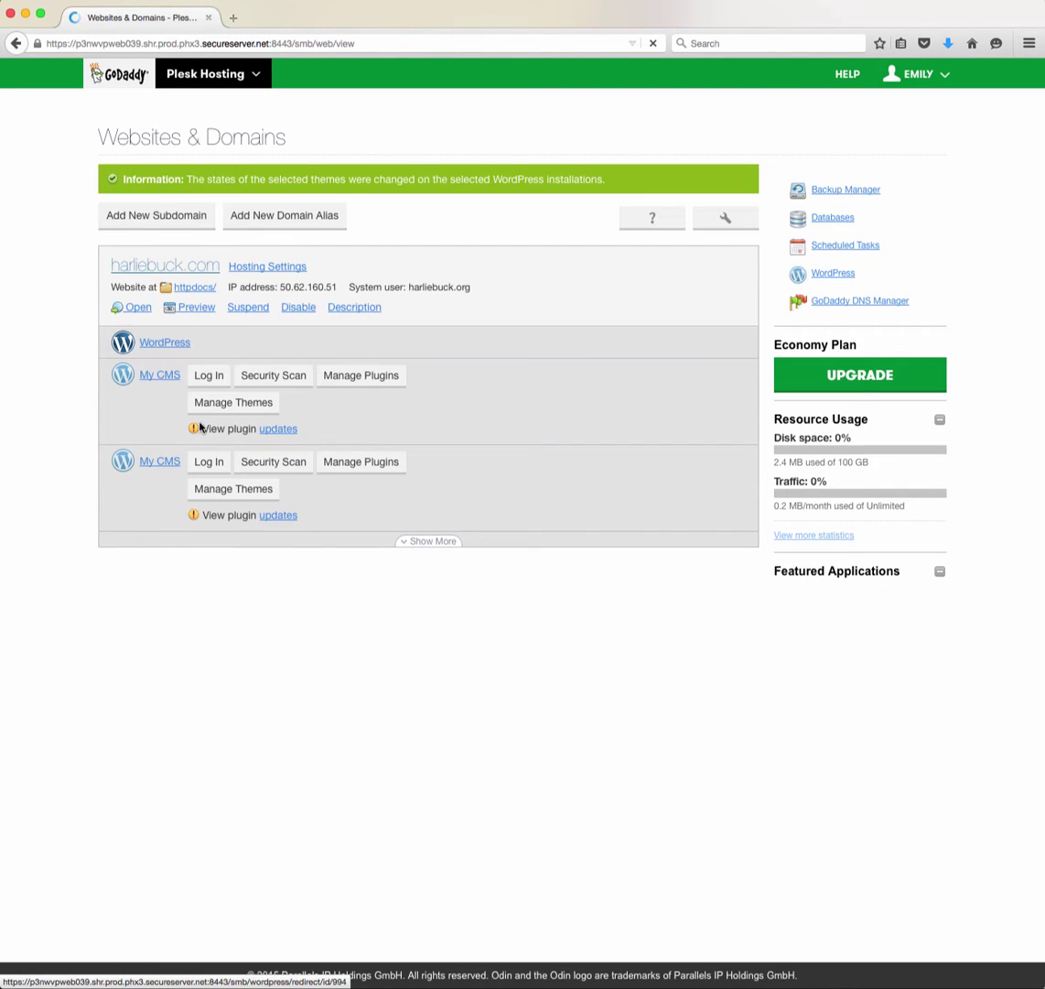
Log in to the WordPress dashboard of the My CMS installation, allowing the first insecure submission and refusing the second
left_click(209, 461)
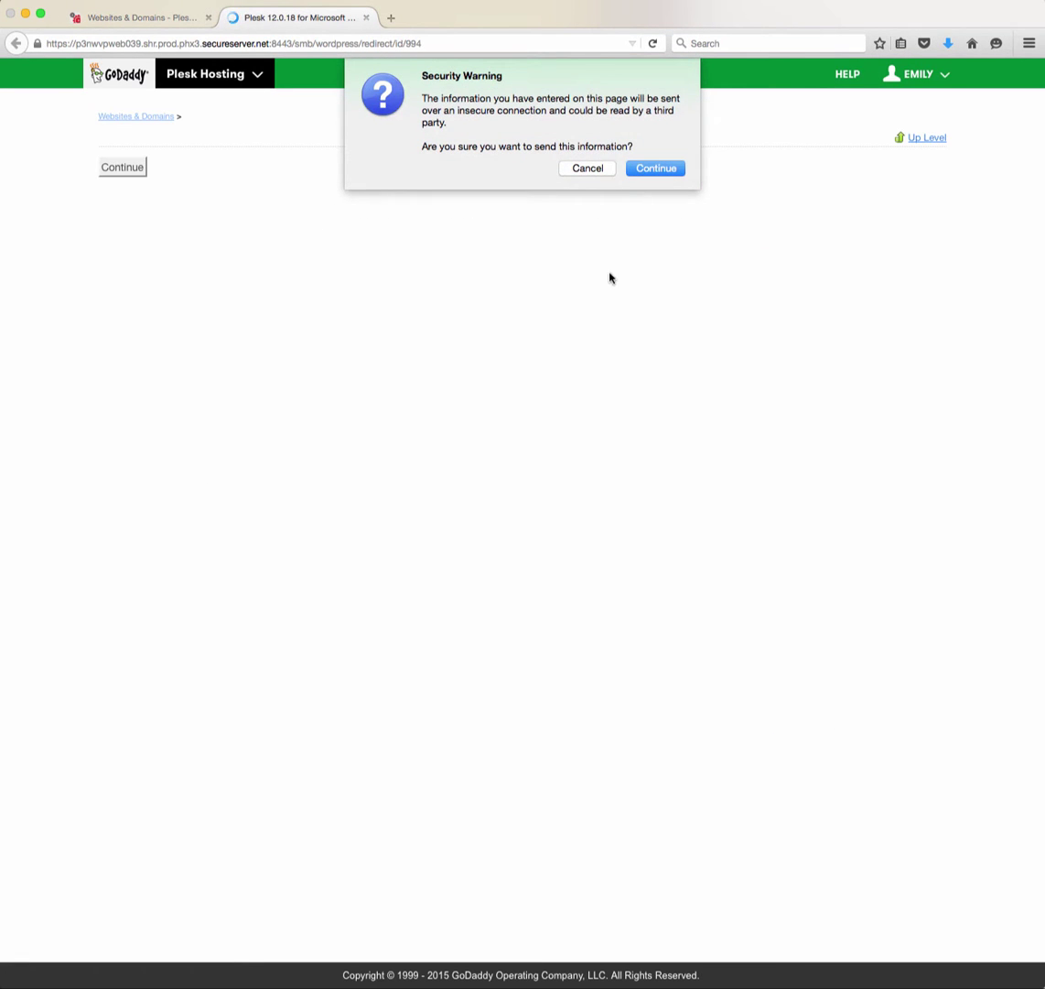
left_click(656, 168)
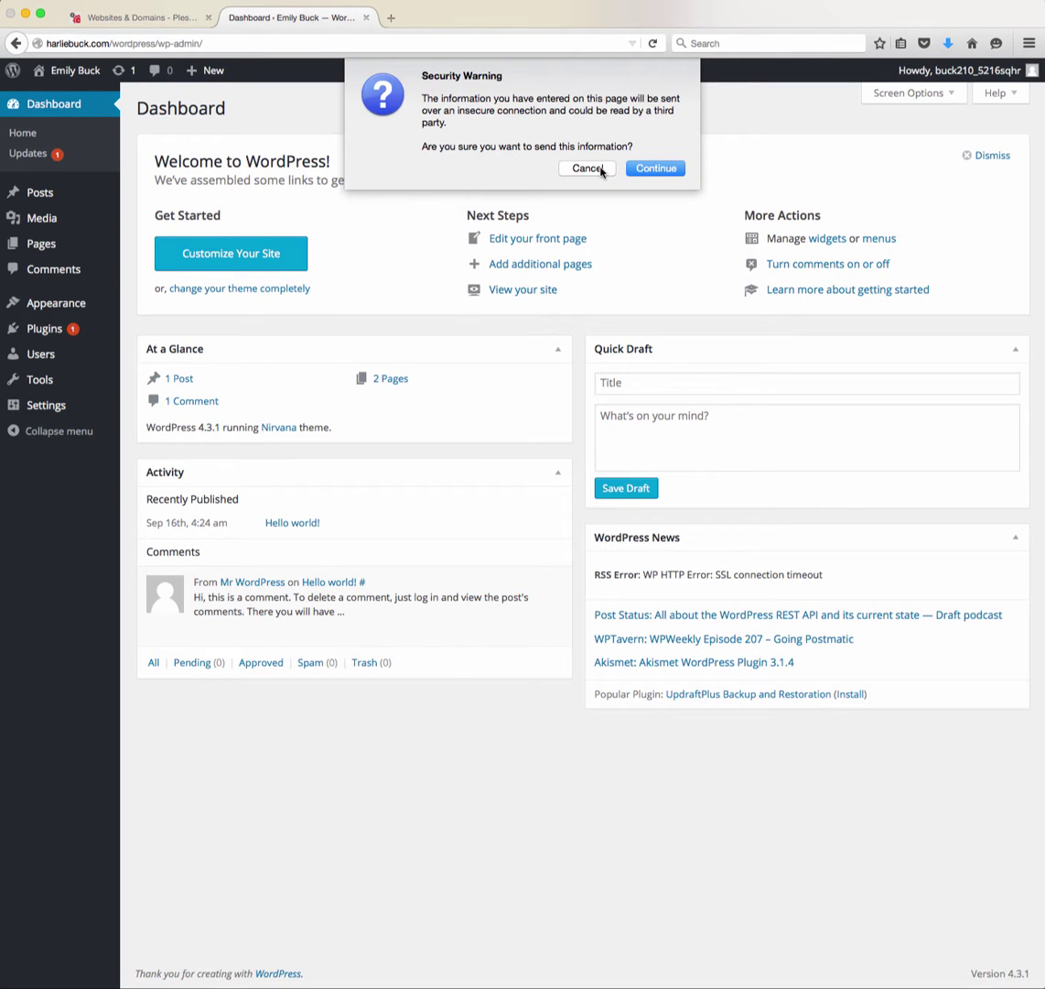
left_click(601, 170)
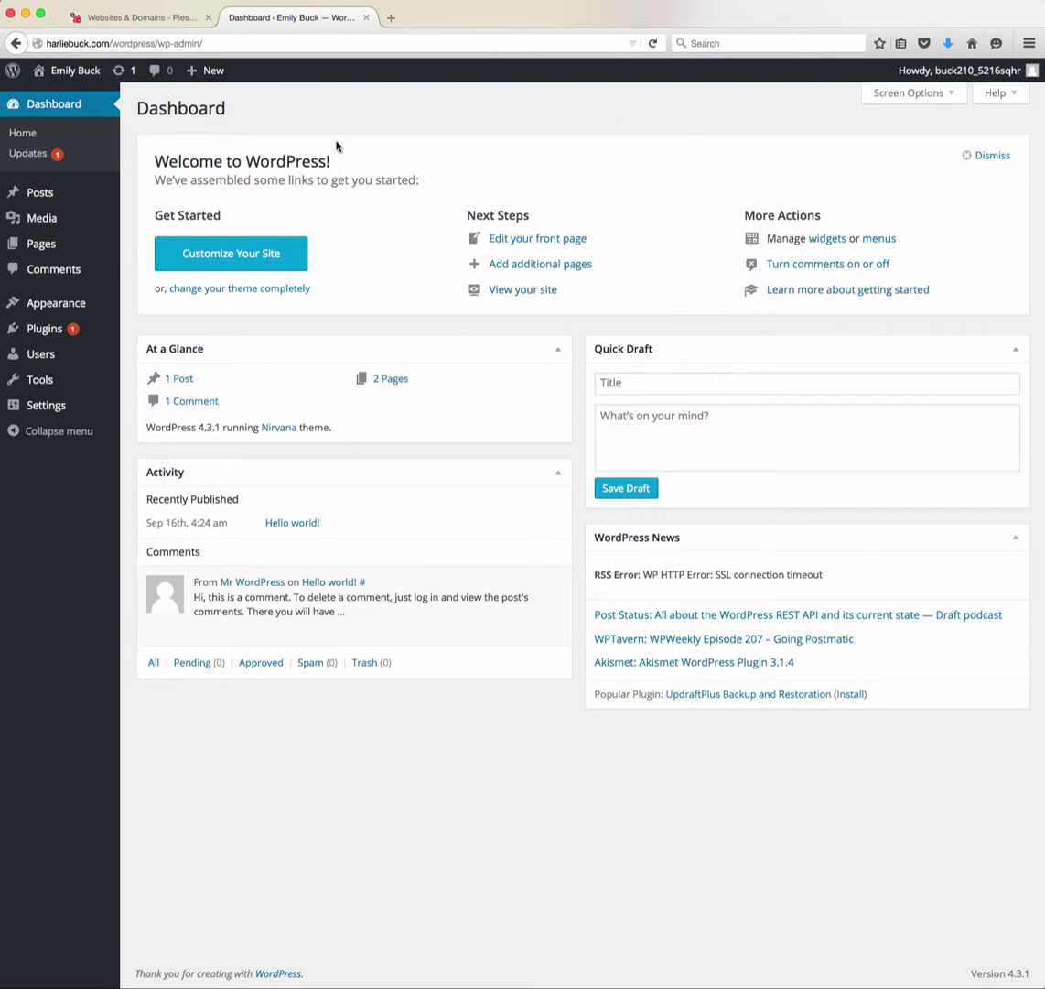
Start customizing the site from the WordPress dashboard
mouse_move(463, 638)
mouse_move(68, 74)
mouse_move(11, 73)
left_click(93, 108)
left_click(266, 272)
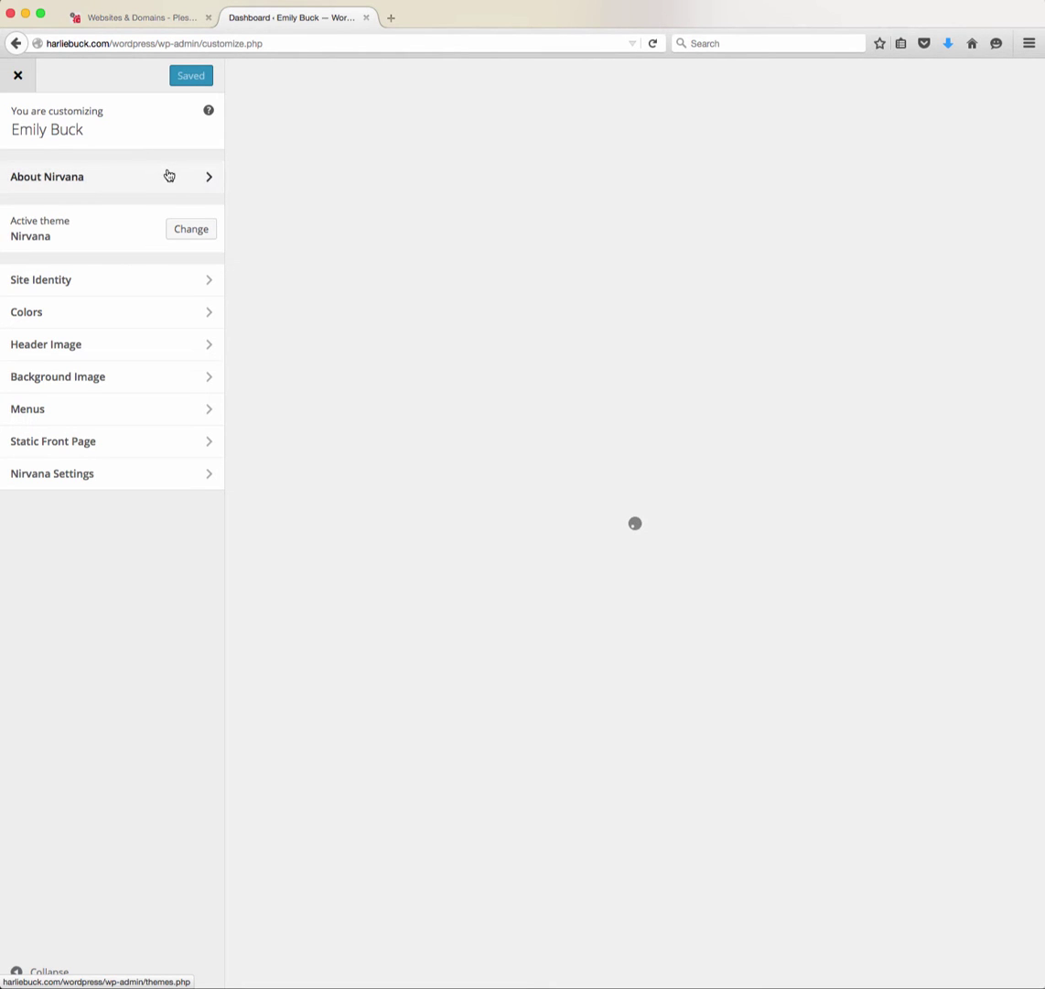
Examine the About Nirvana section and the installed themes available in the customizer, keeping Nirvana as the active theme
left_click(98, 177)
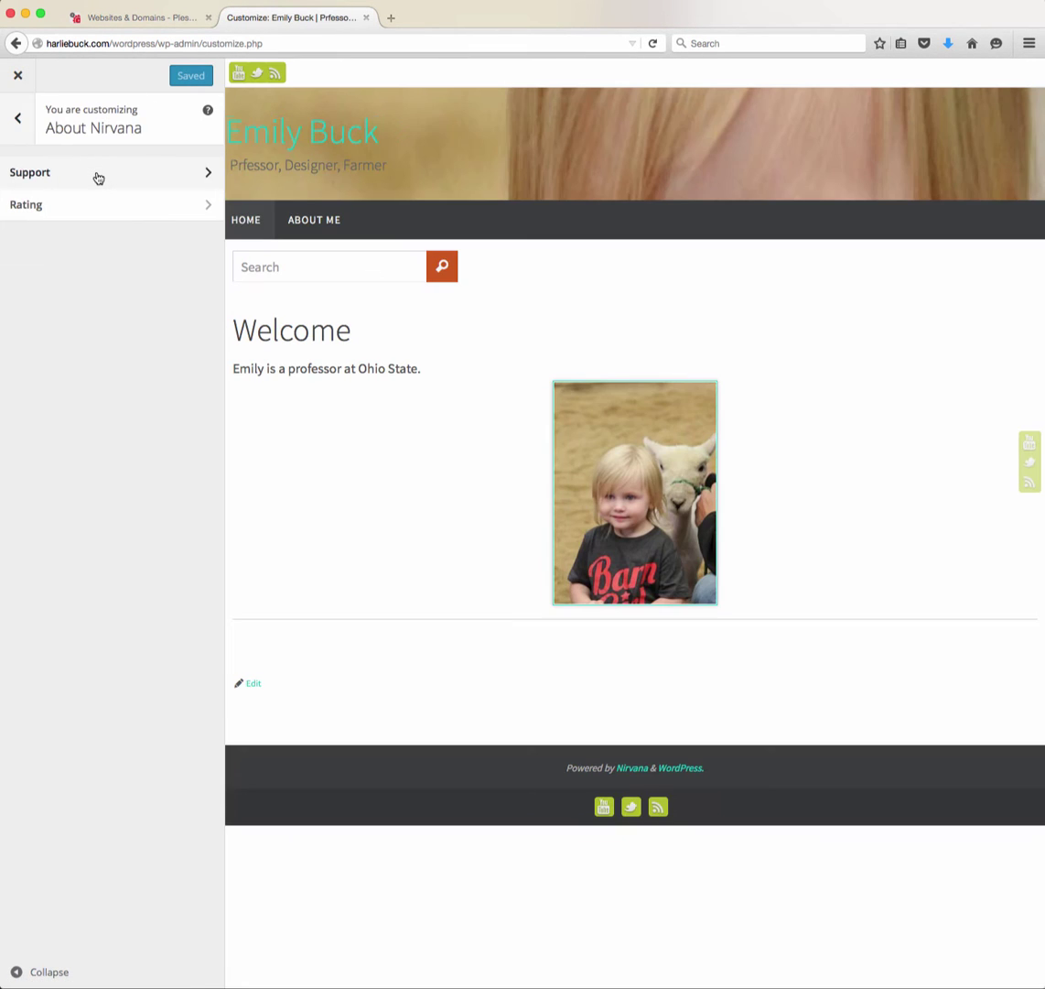
left_click(19, 115)
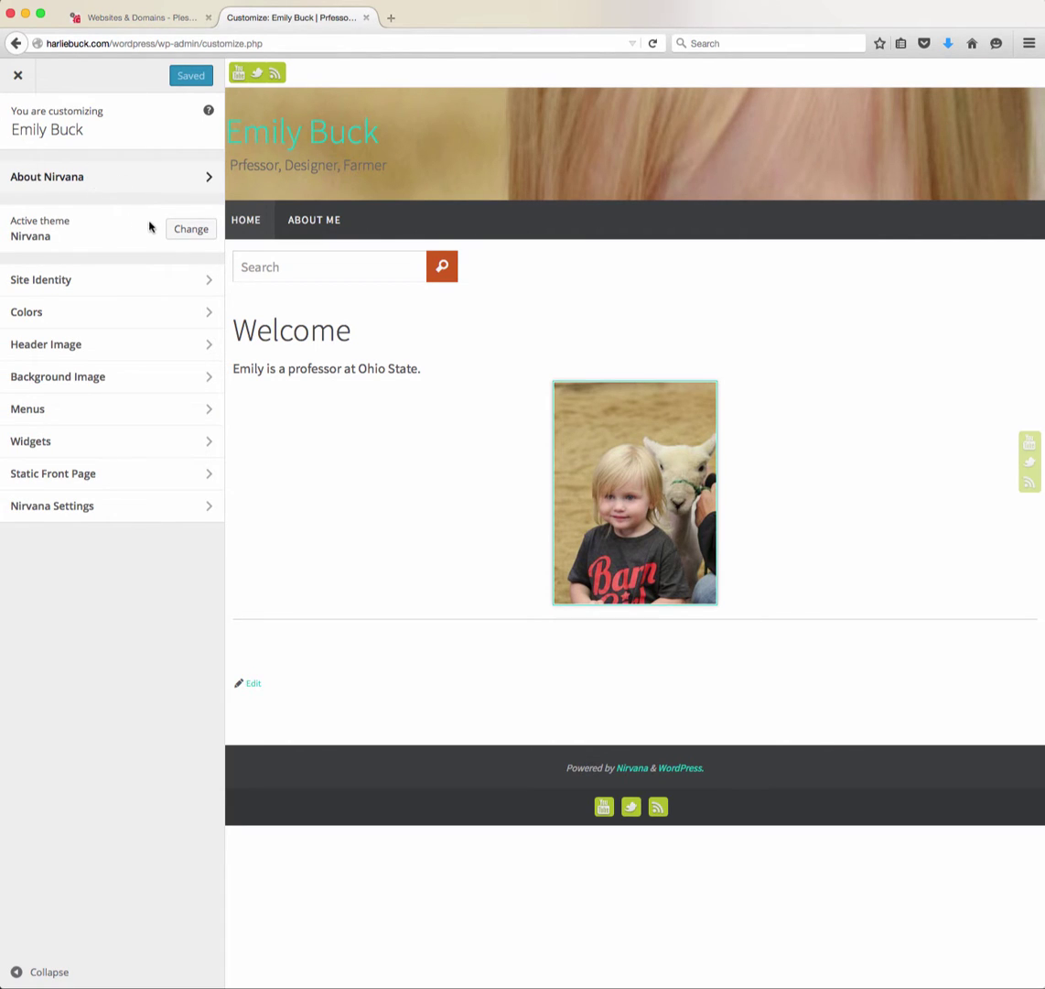
left_click(193, 230)
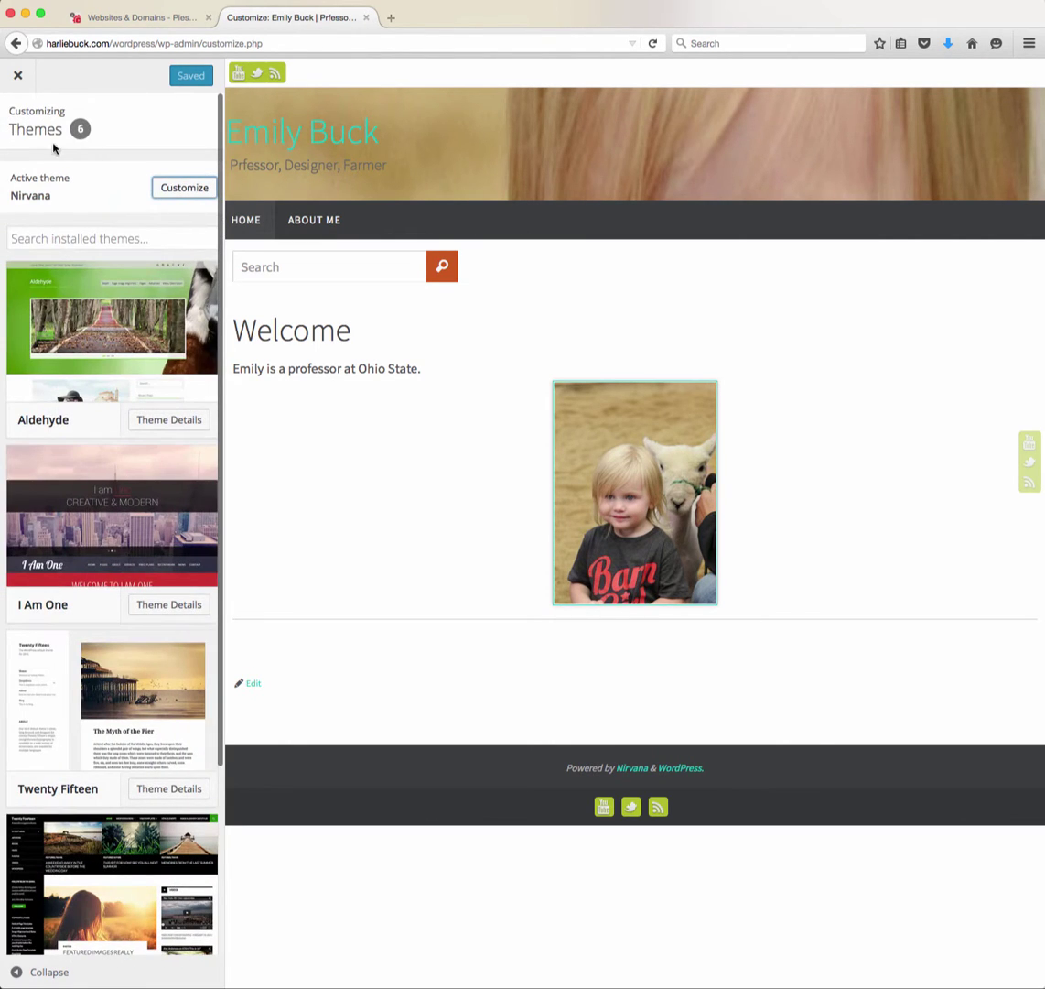
scroll(90, 460, "down", 3)
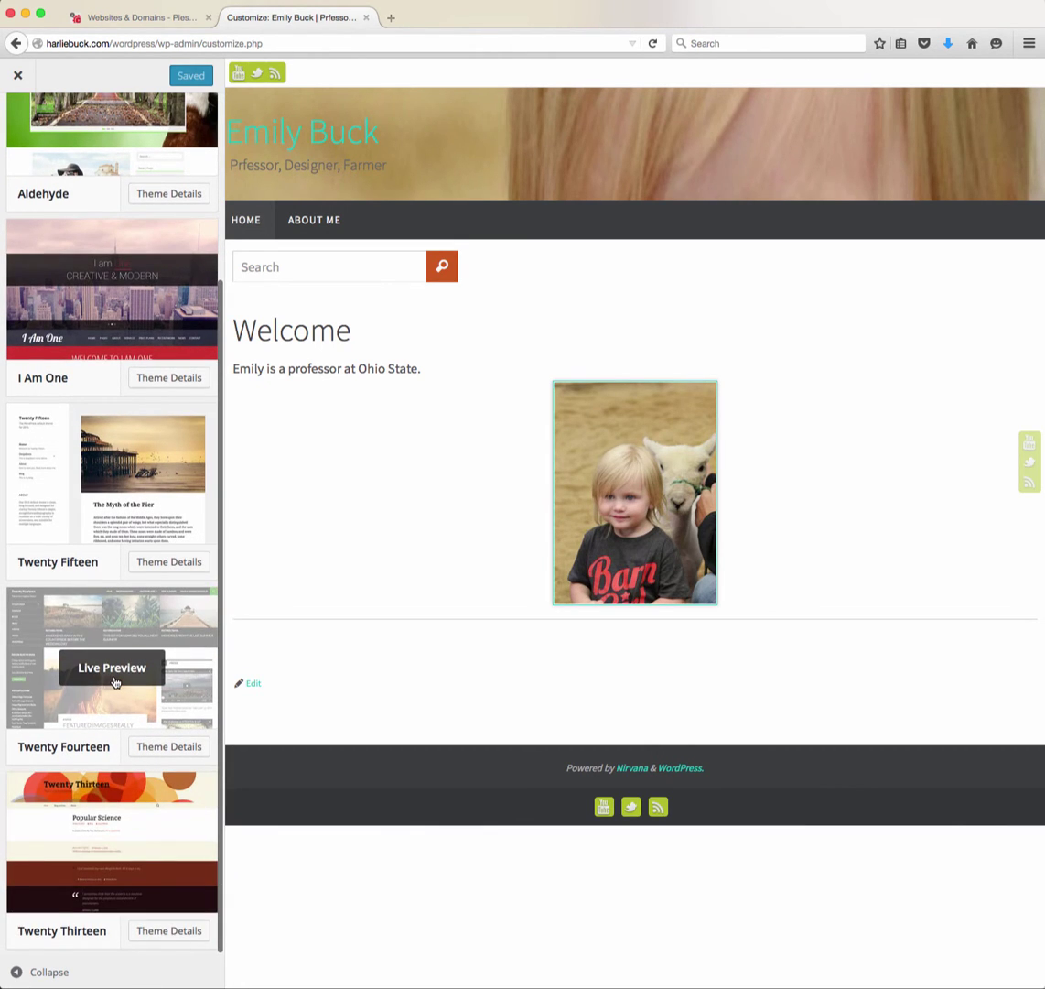
scroll(115, 683, "down", 1)
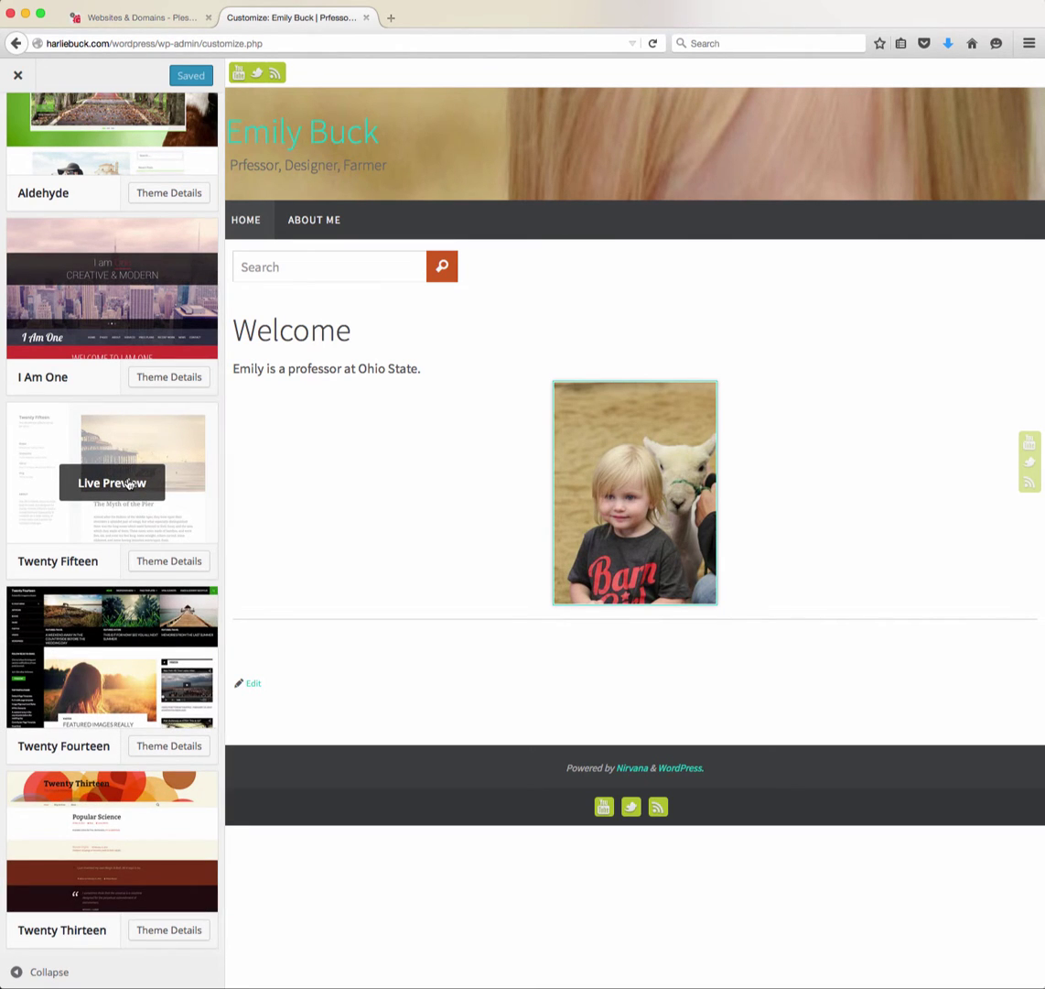
scroll(128, 485, "up", 5)
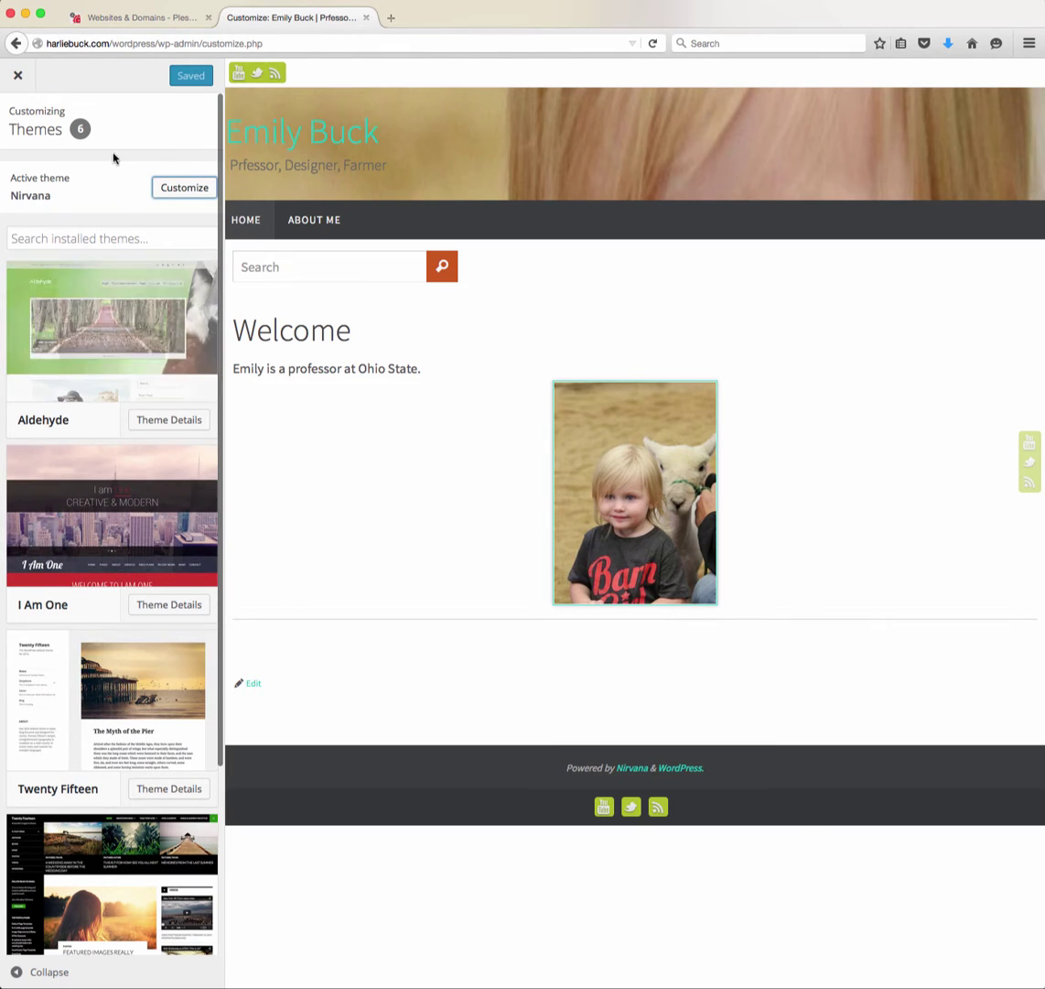
scroll(133, 723, "down", 3)
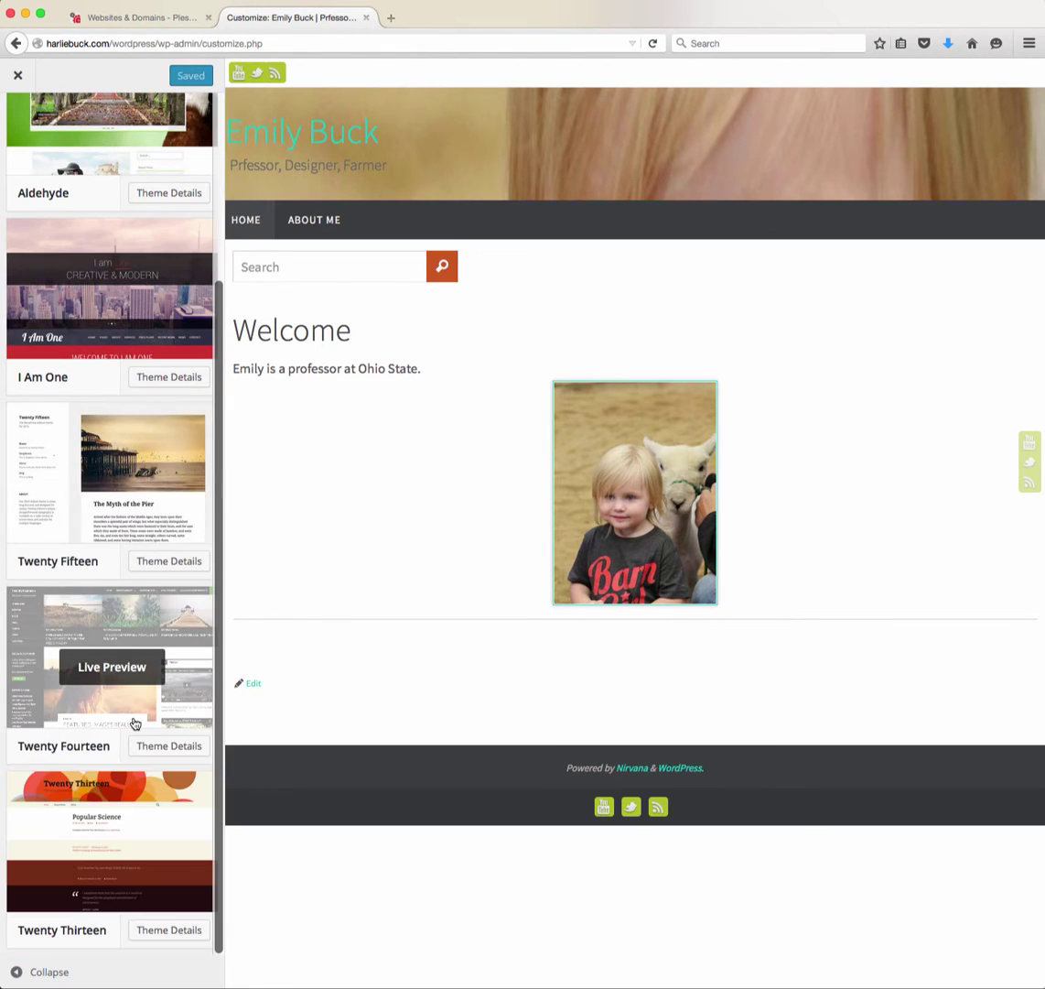
scroll(133, 723, "up", 3)
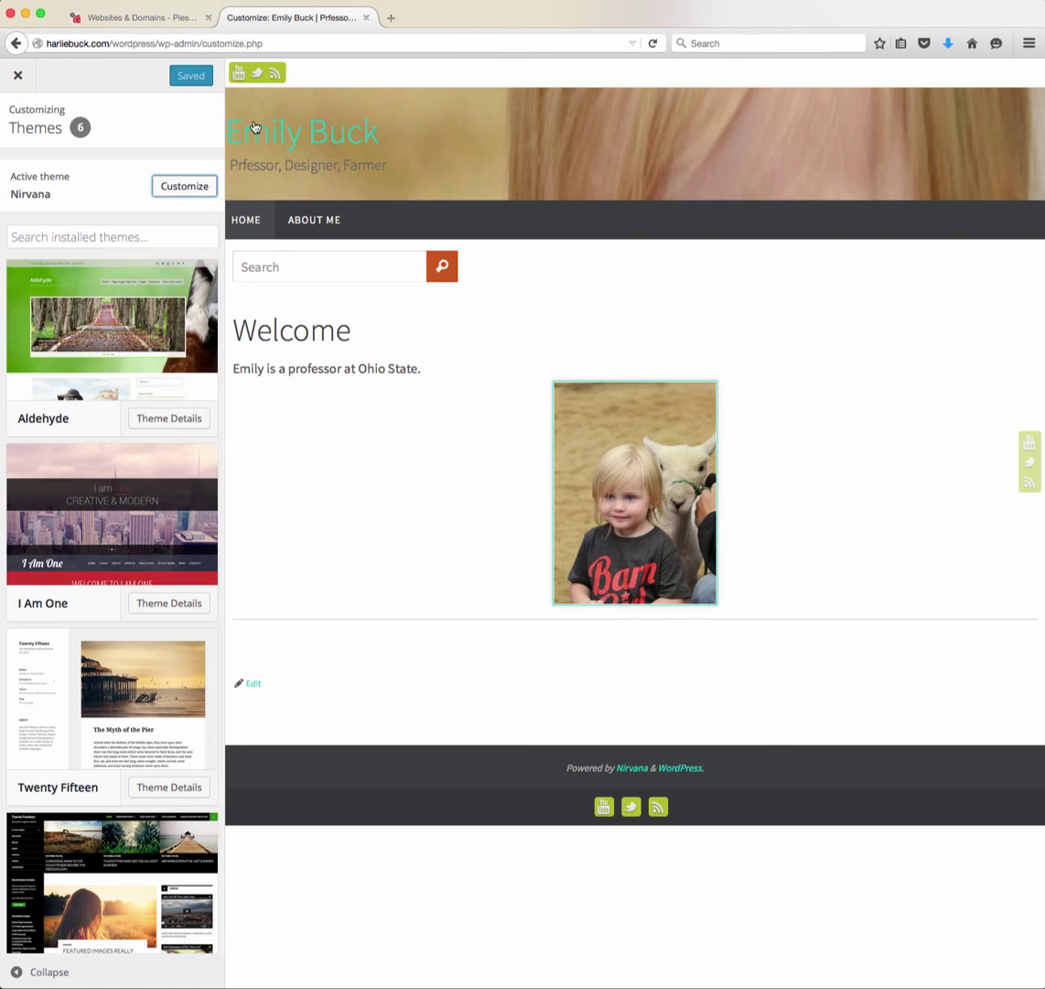
left_click(185, 191)
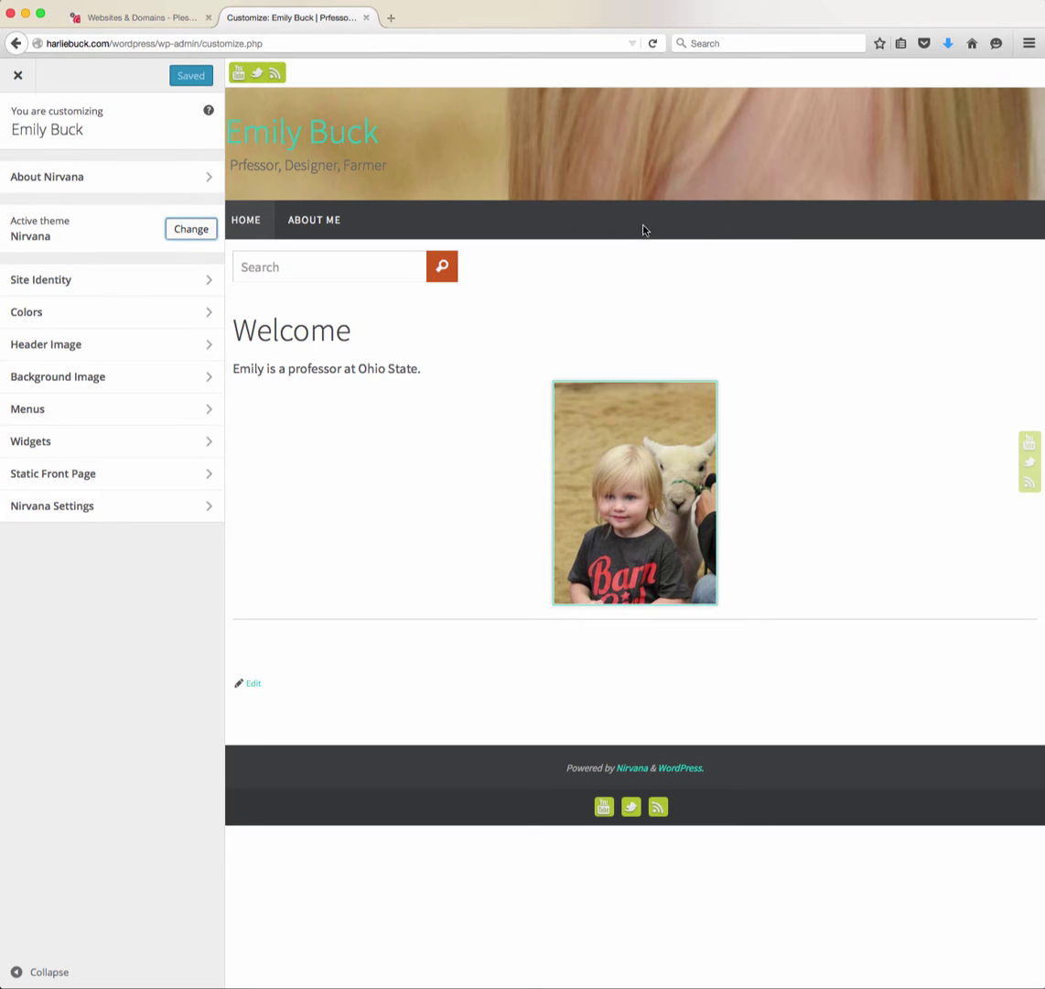
Change the site's tagline to "My Portfolio" and publish the change
left_click(153, 291)
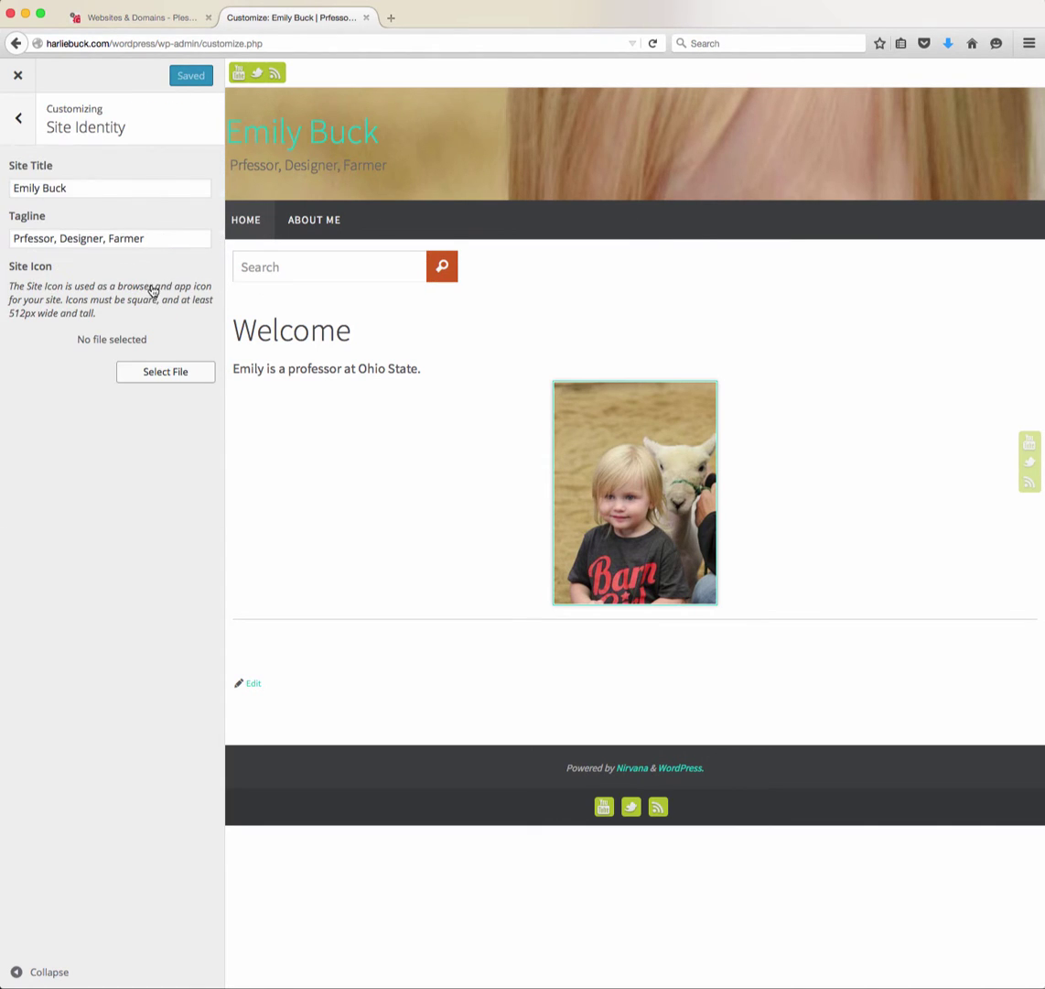
triple_click(114, 189)
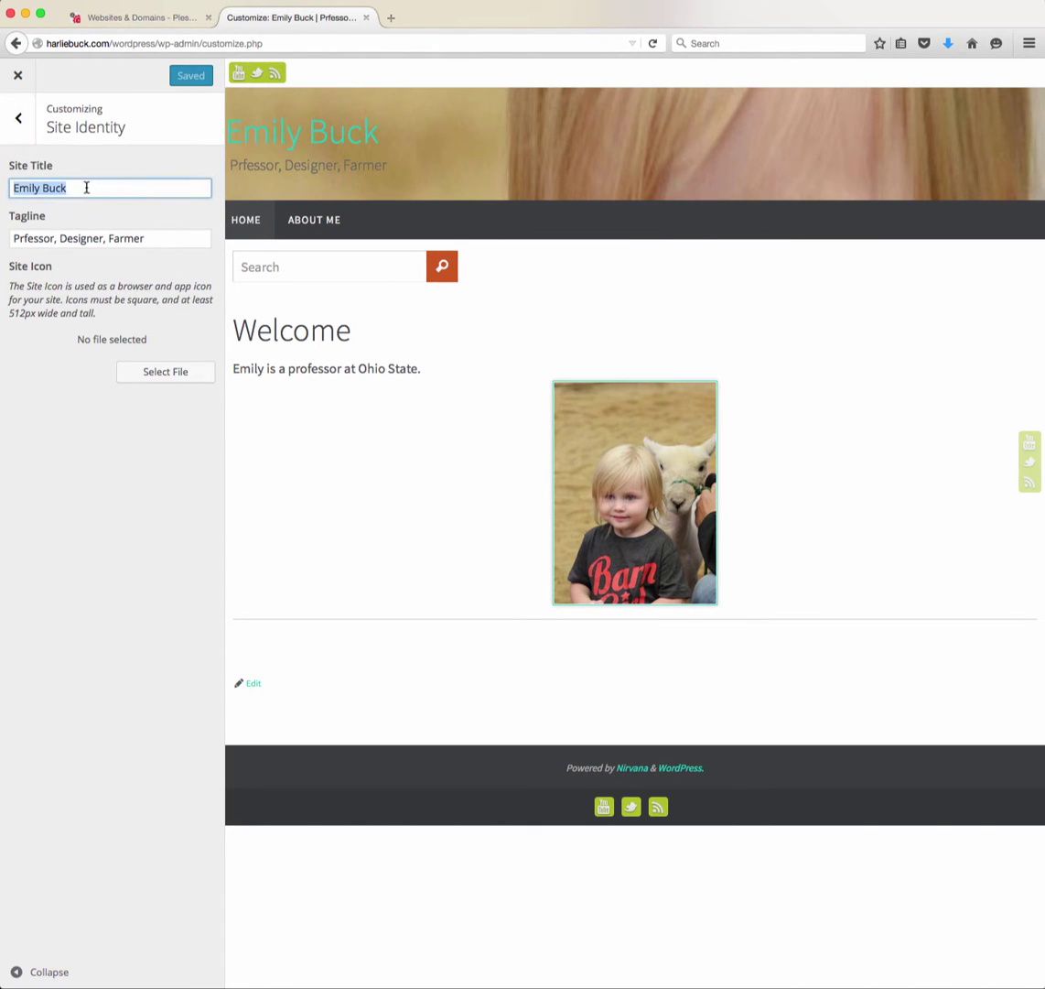
triple_click(129, 238)
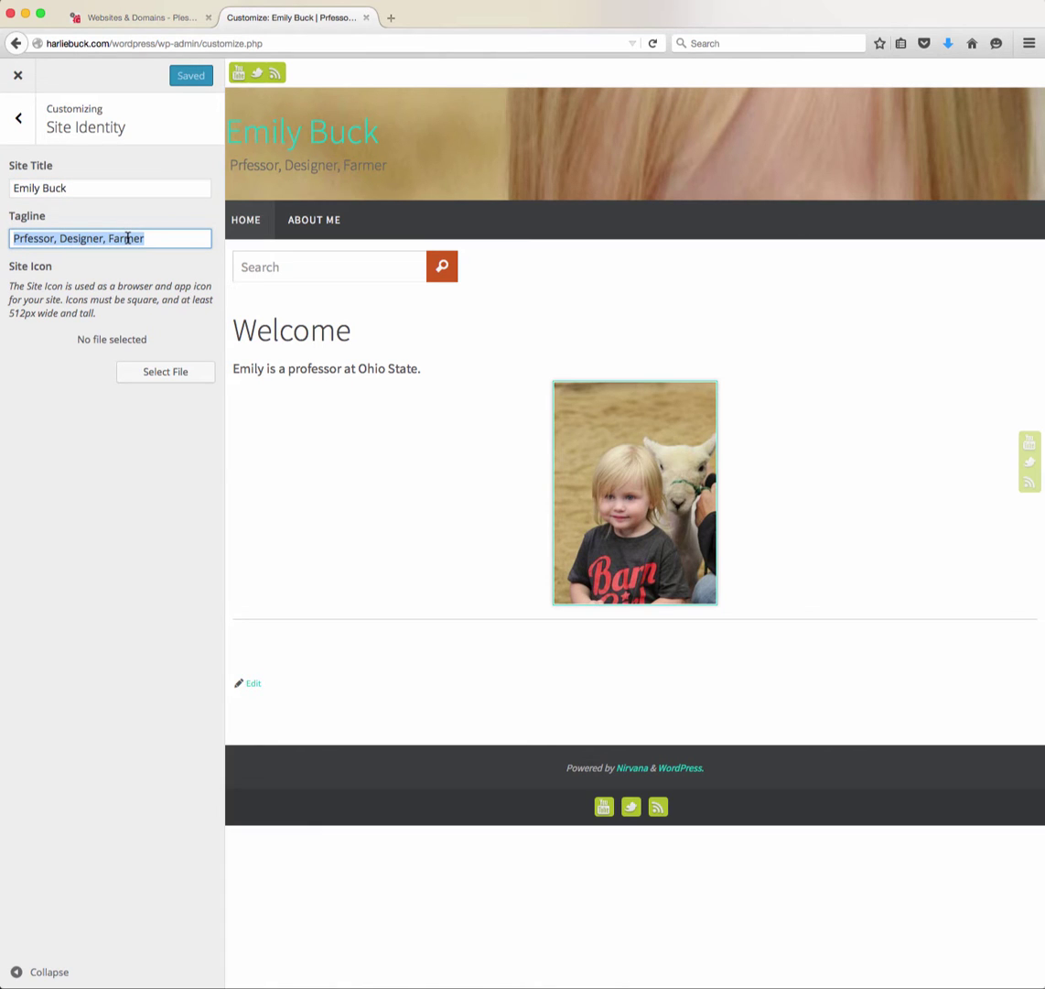
type("My ")
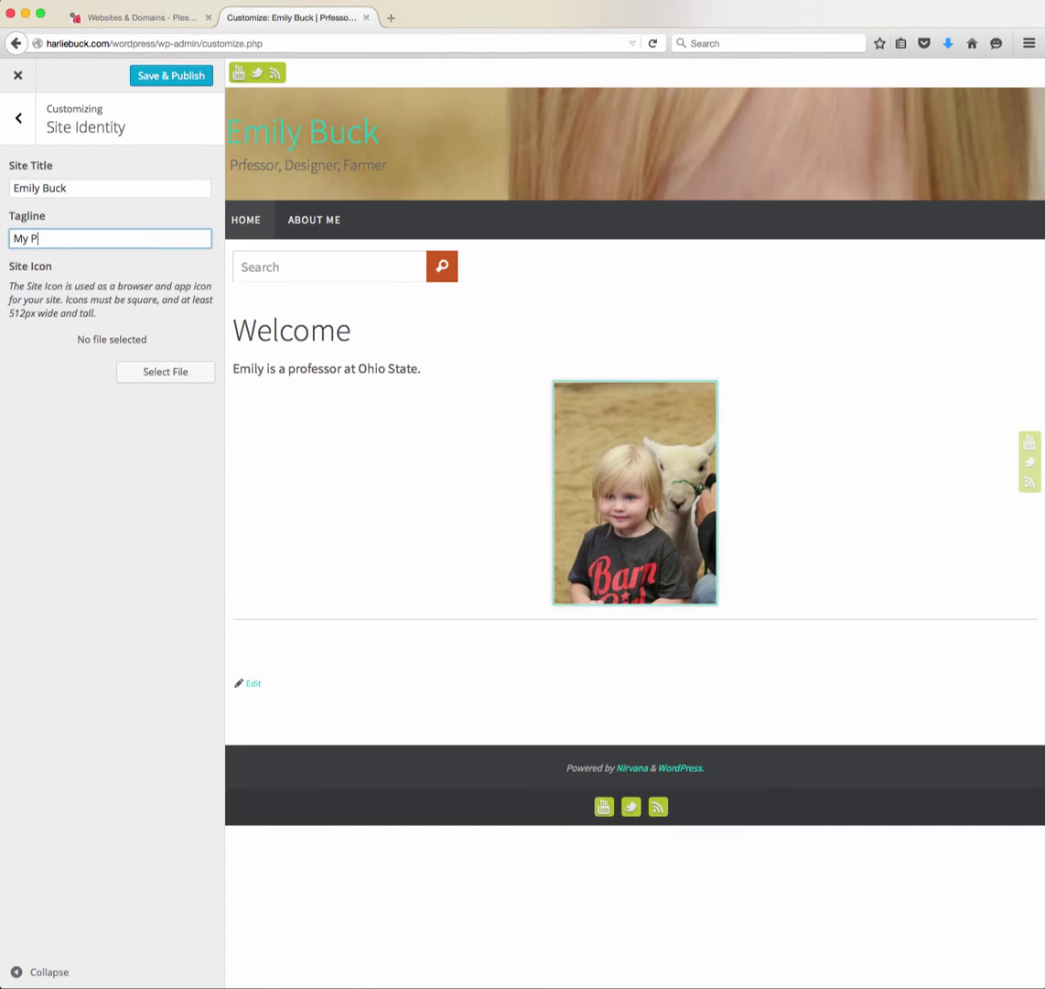
type("Portfolio")
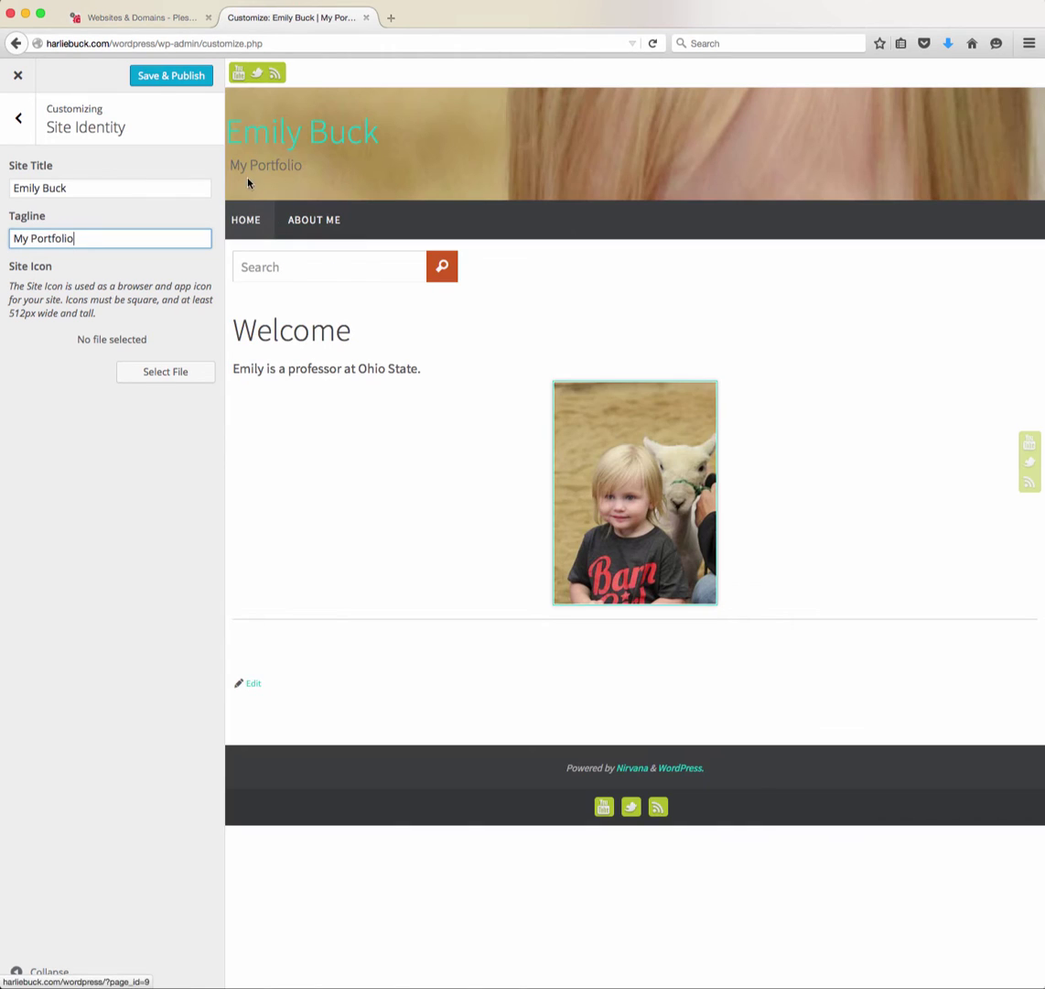
left_click(139, 83)
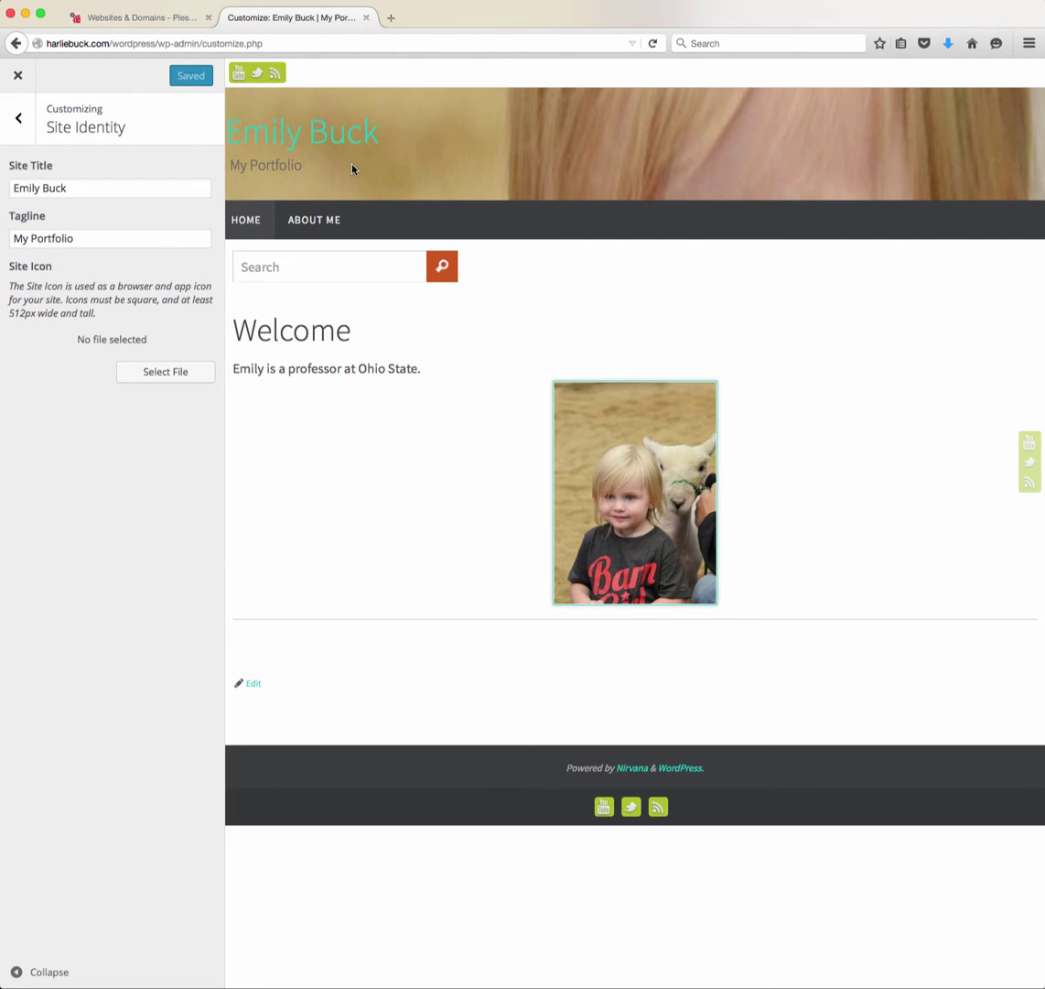
left_click(18, 119)
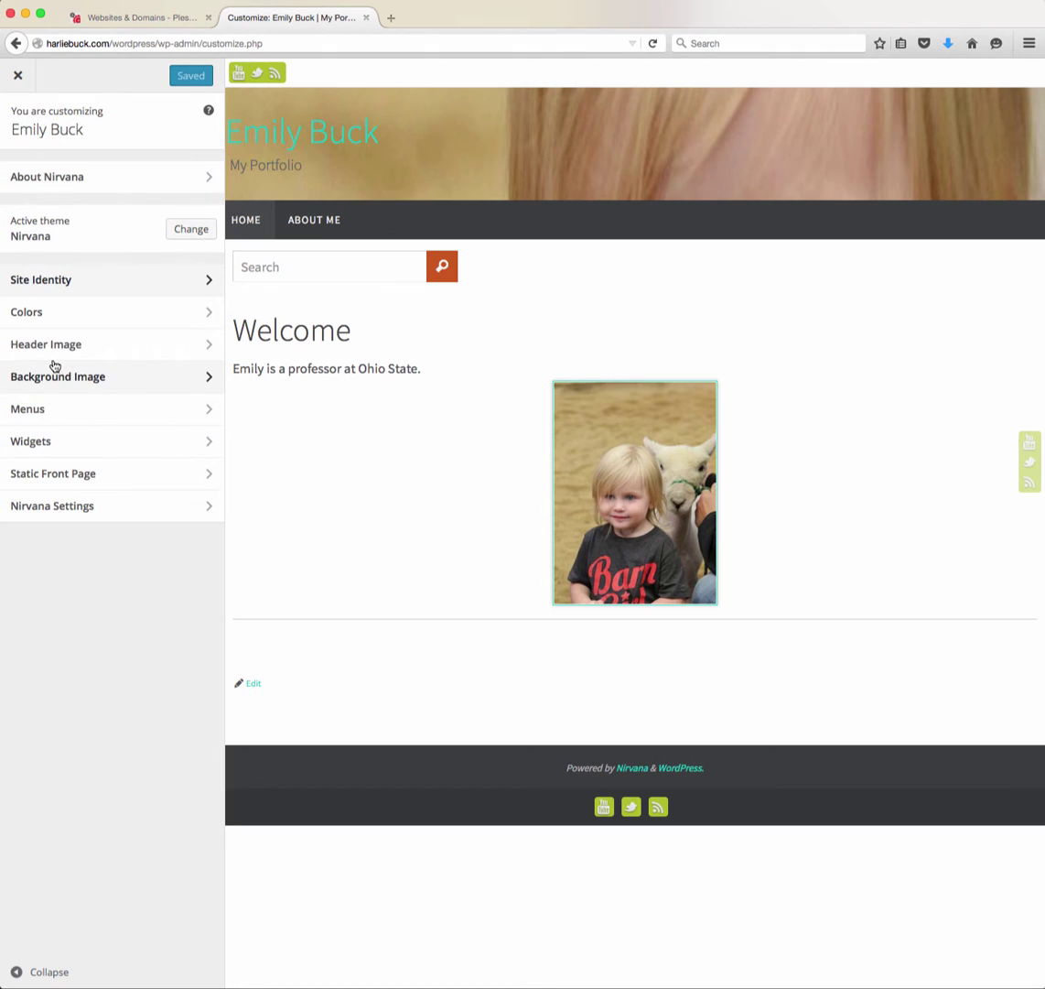
Try green, black and white as the site's background color and settle on grey #b2b2b2
left_click(61, 318)
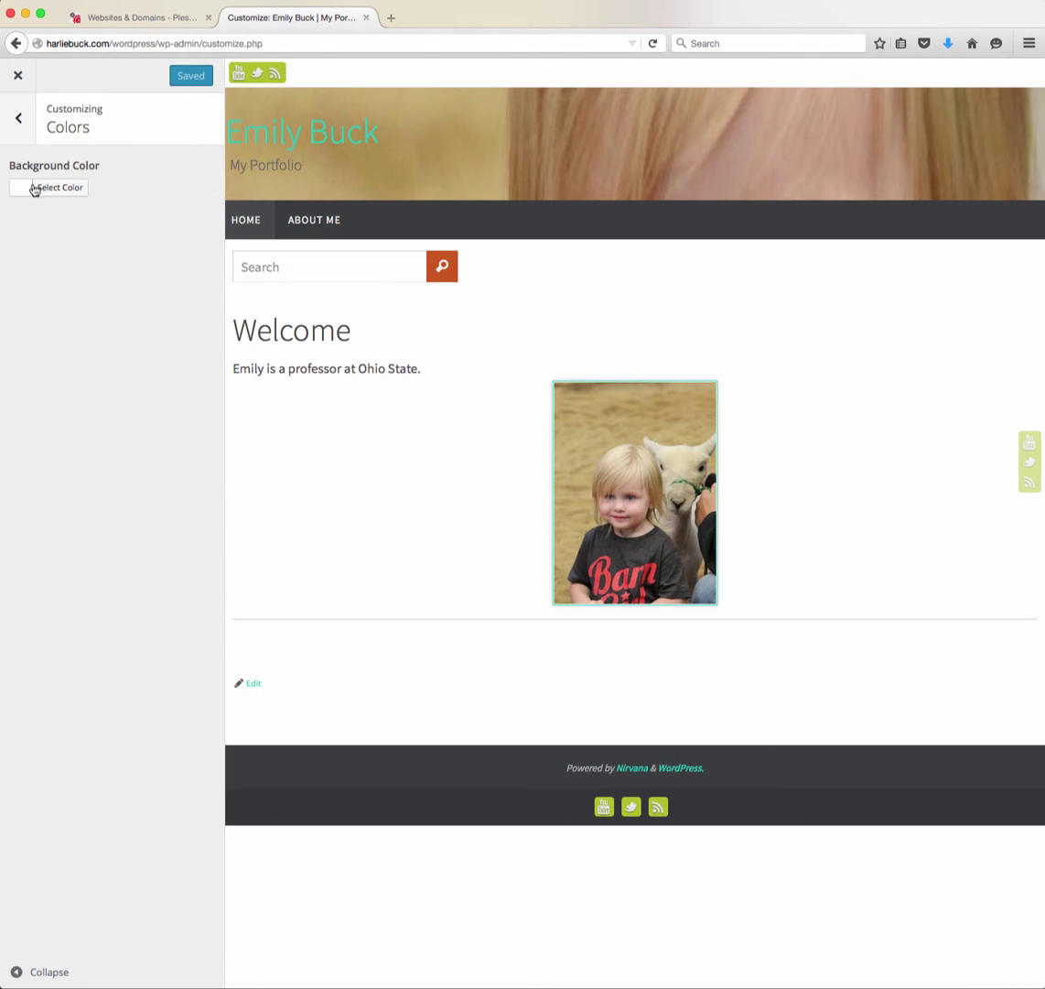
left_click(60, 188)
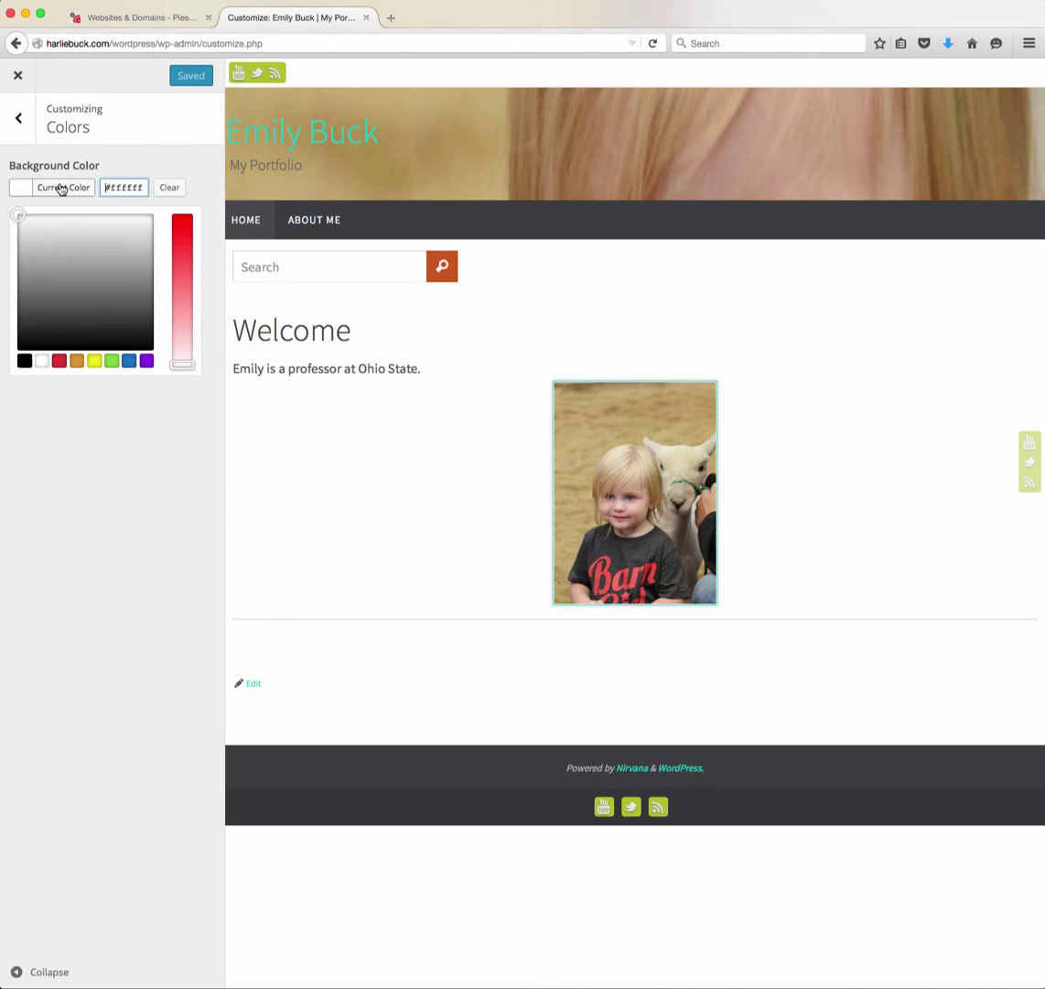
left_click(110, 363)
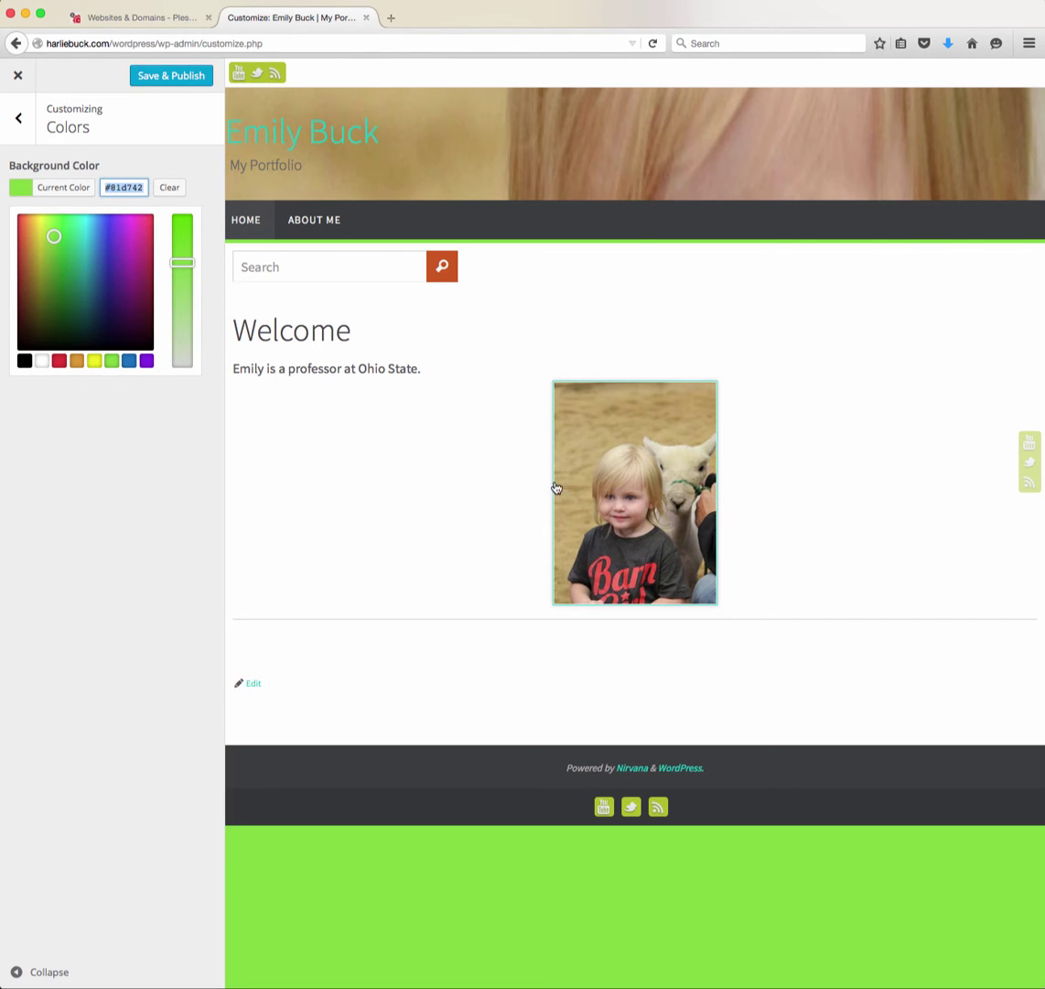
left_click(28, 362)
left_click(43, 362)
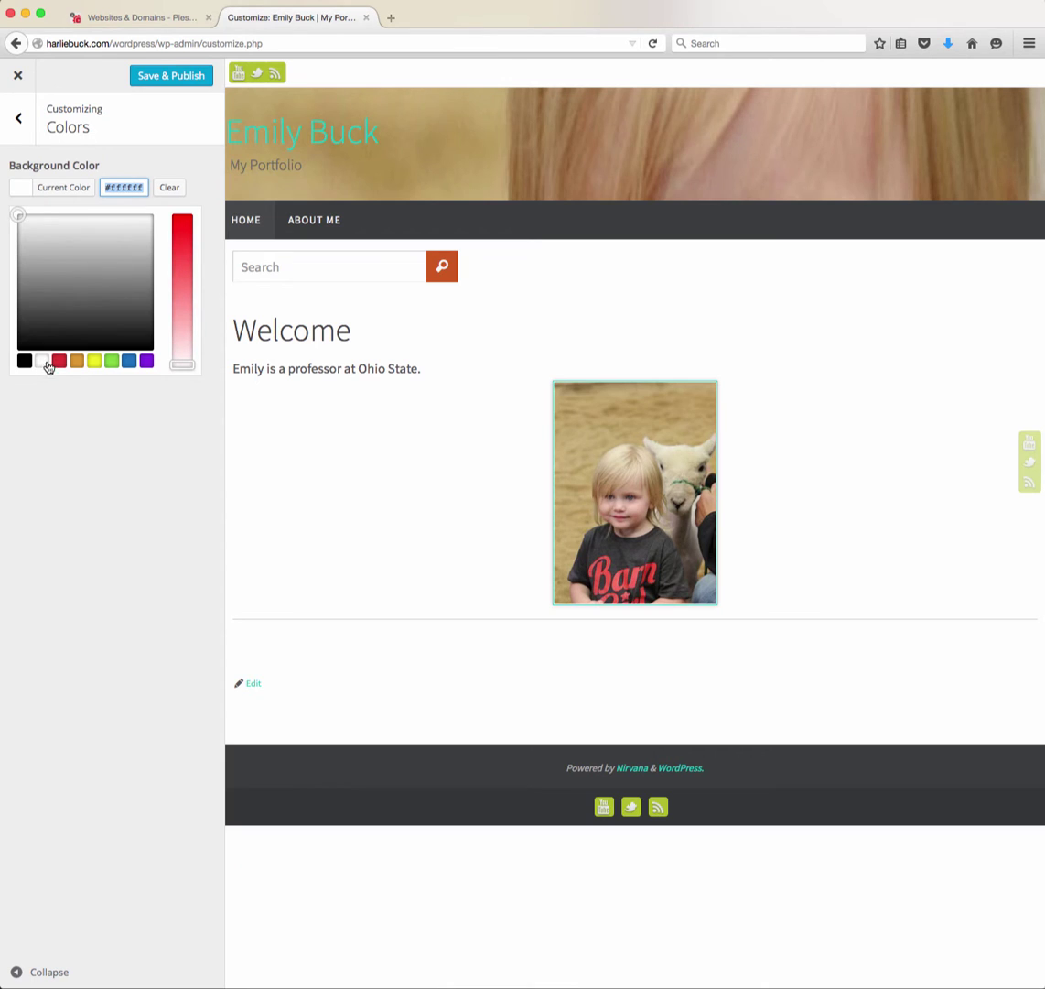
left_click(51, 255)
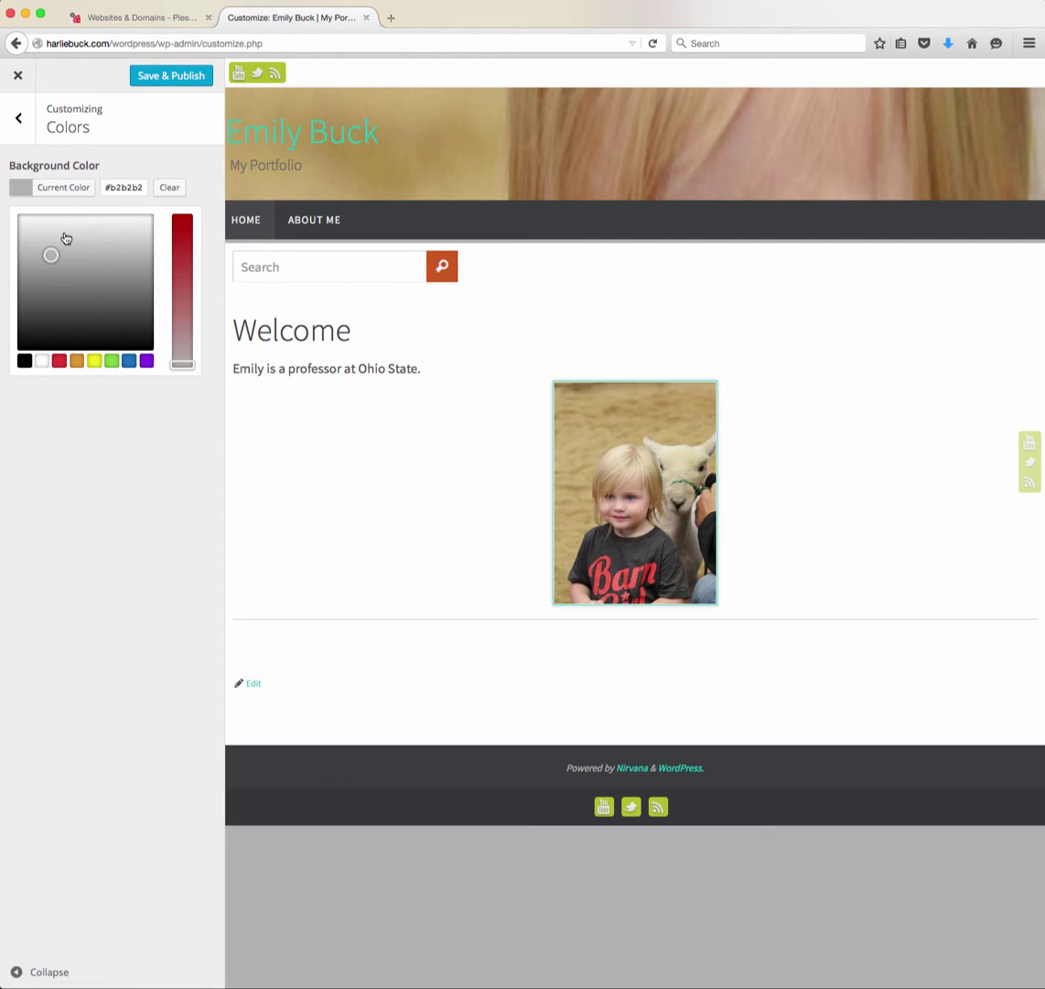
left_click(19, 119)
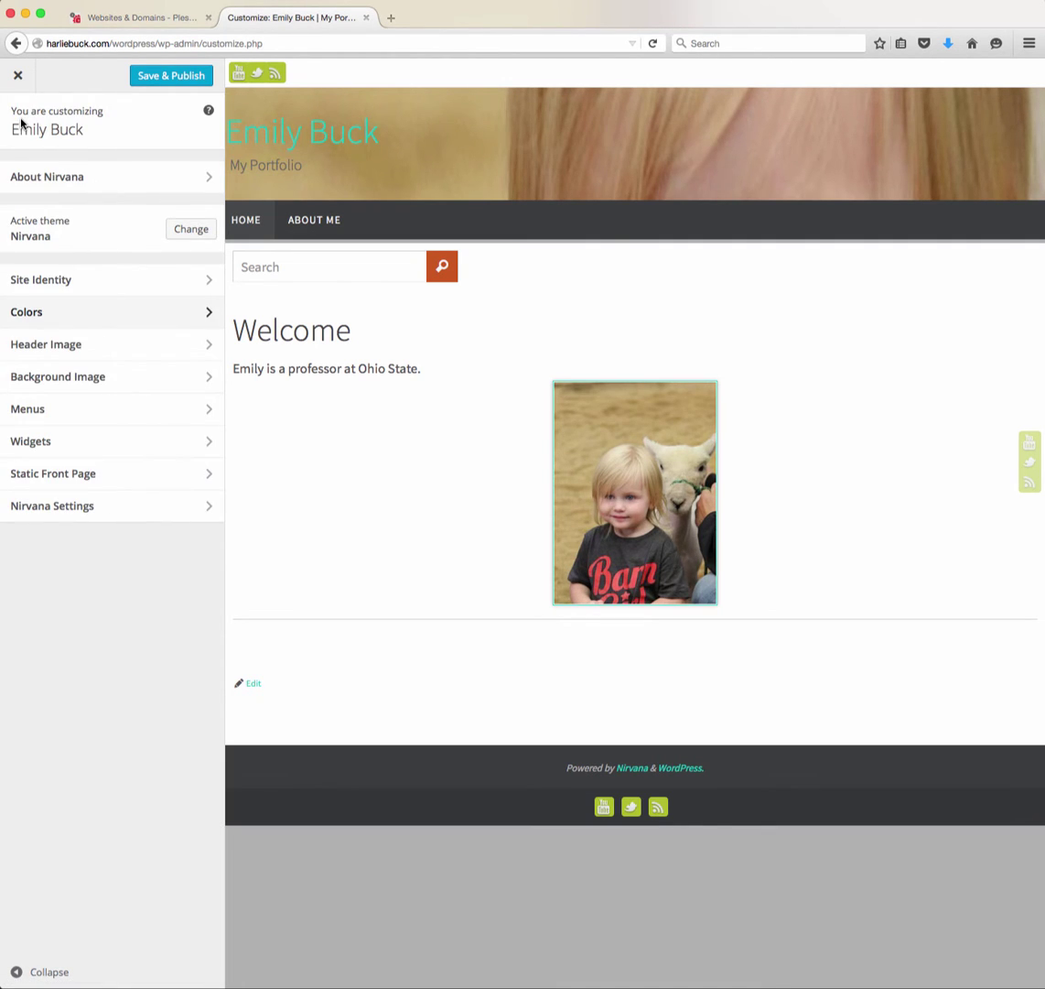
Hide the current header image and highlight the recommended header size of 1200 × 150 pixels
left_click(92, 344)
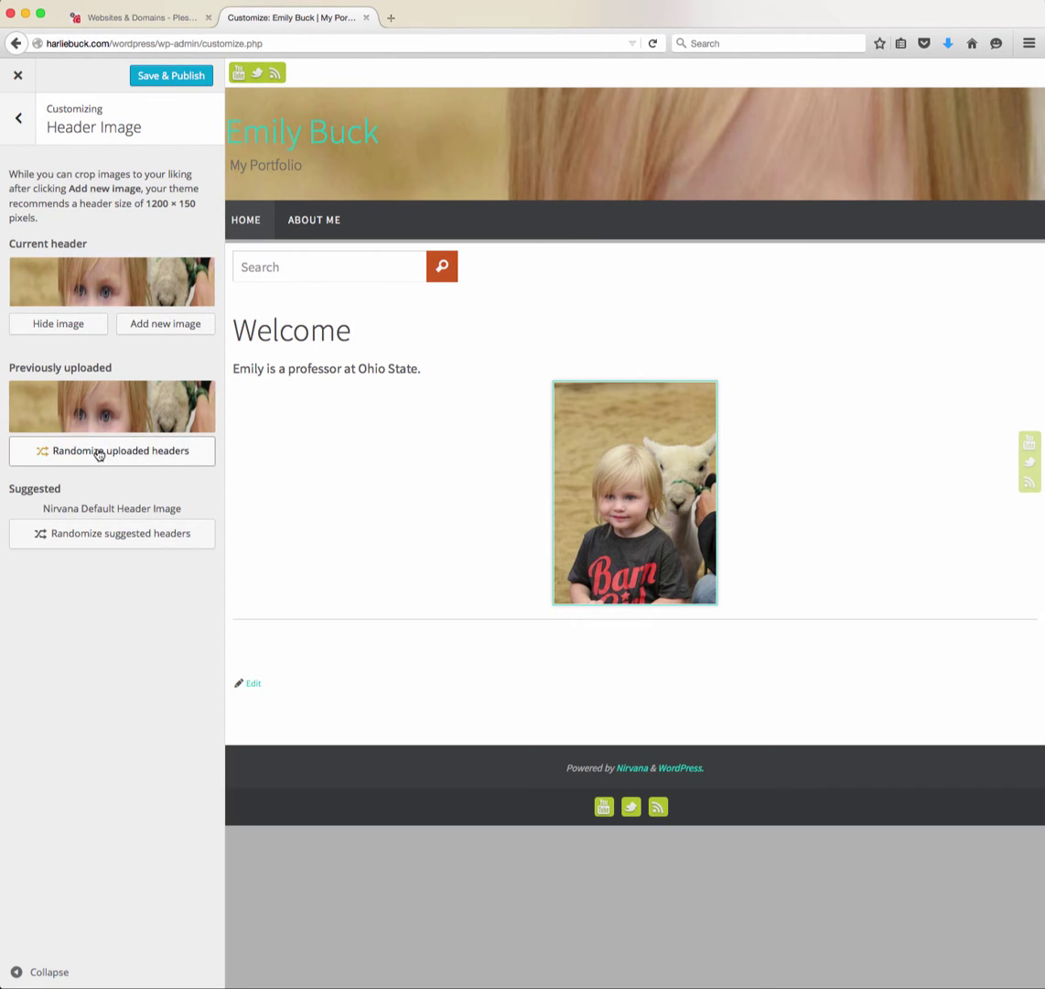
left_click(64, 325)
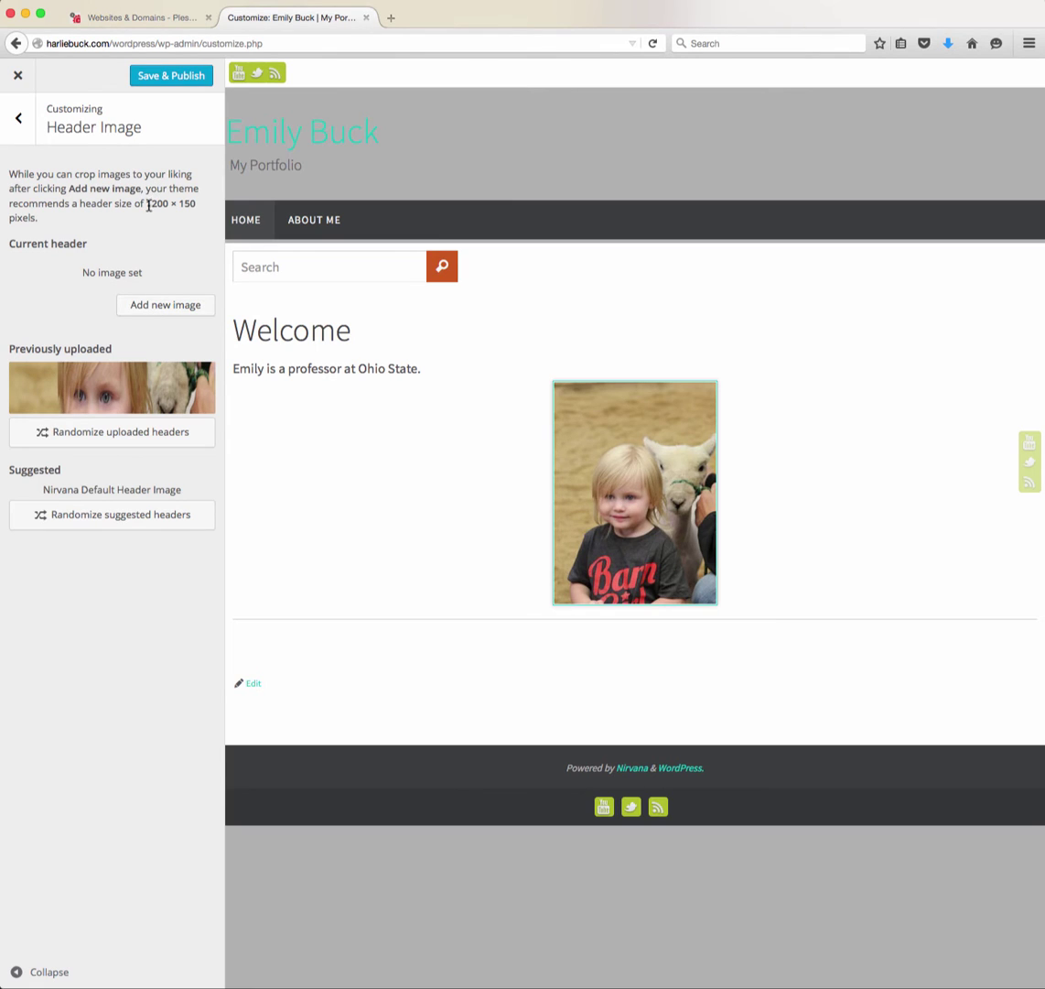
left_click_drag(154, 202, 31, 200)
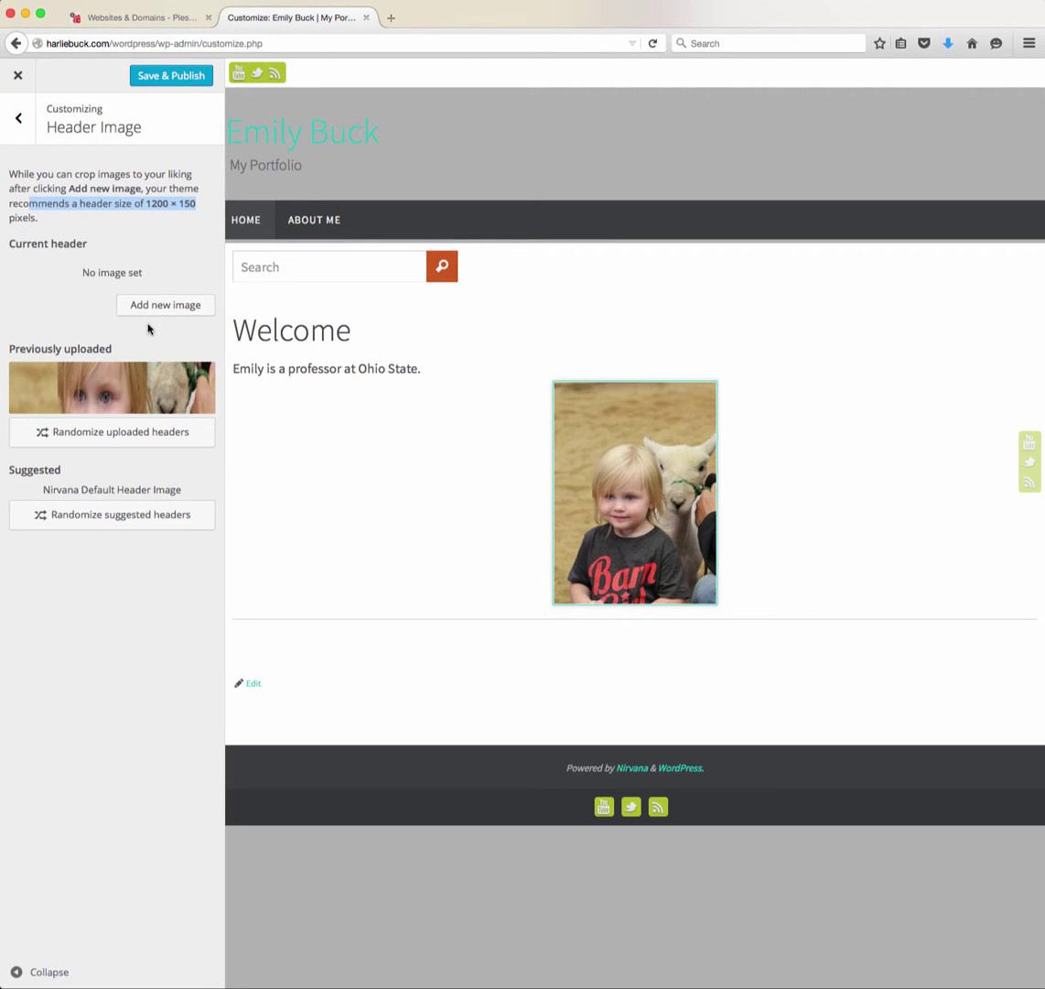
Examine the Background Image and Menus sections of the customizer
left_click(18, 118)
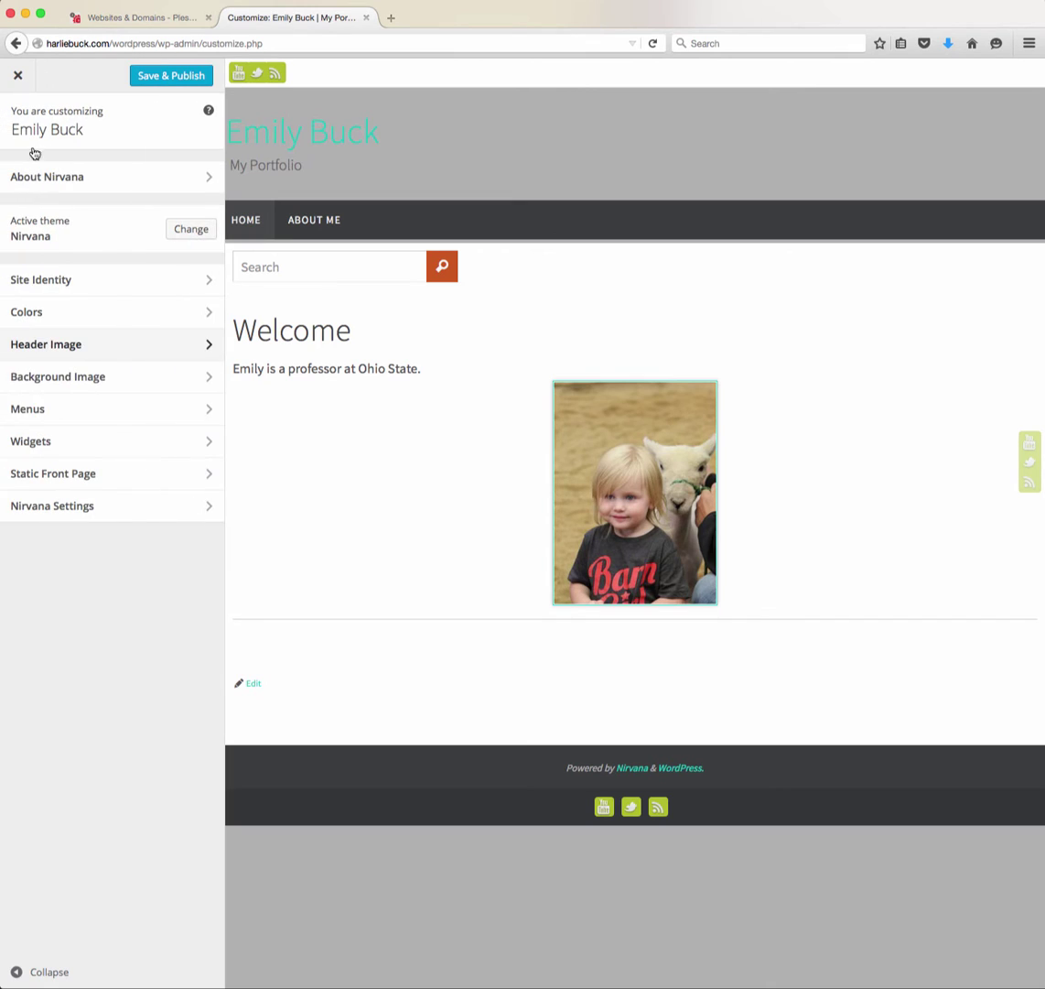
left_click(104, 378)
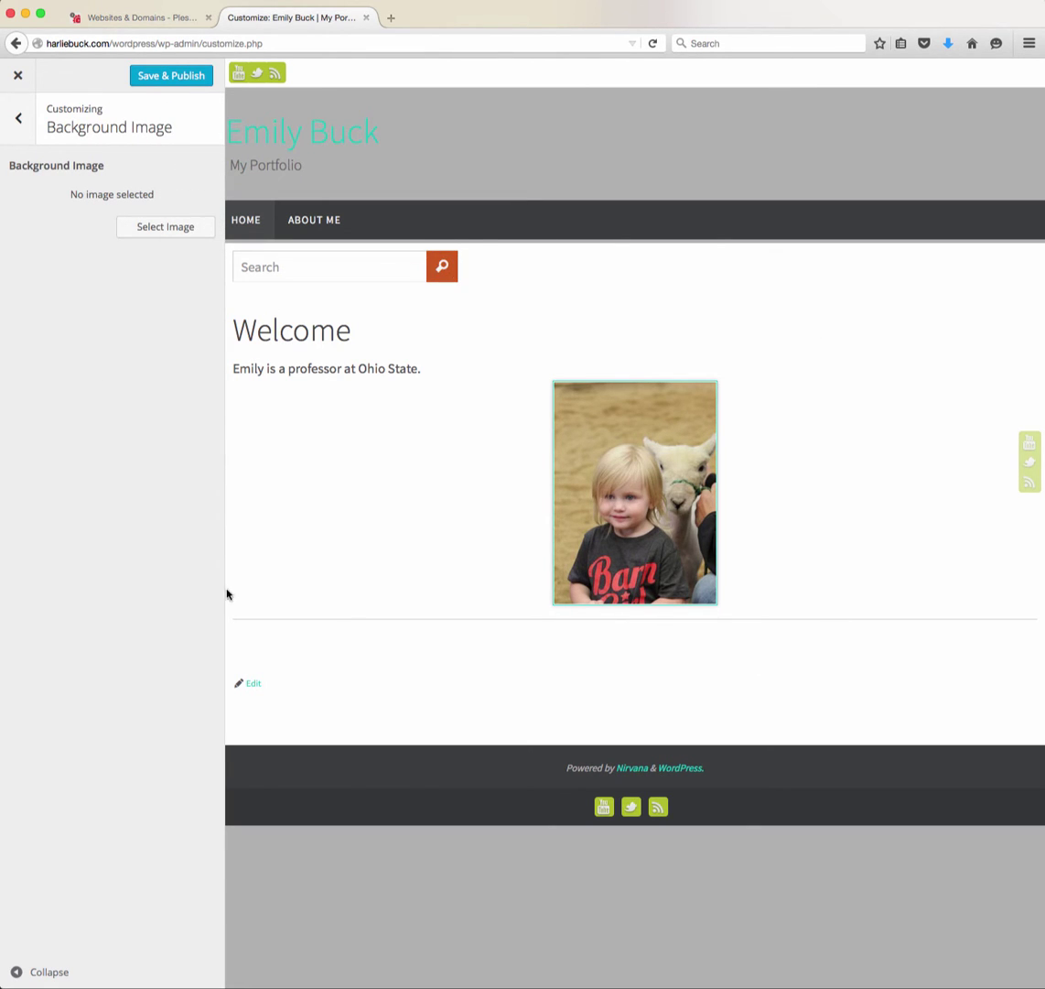
left_click(14, 120)
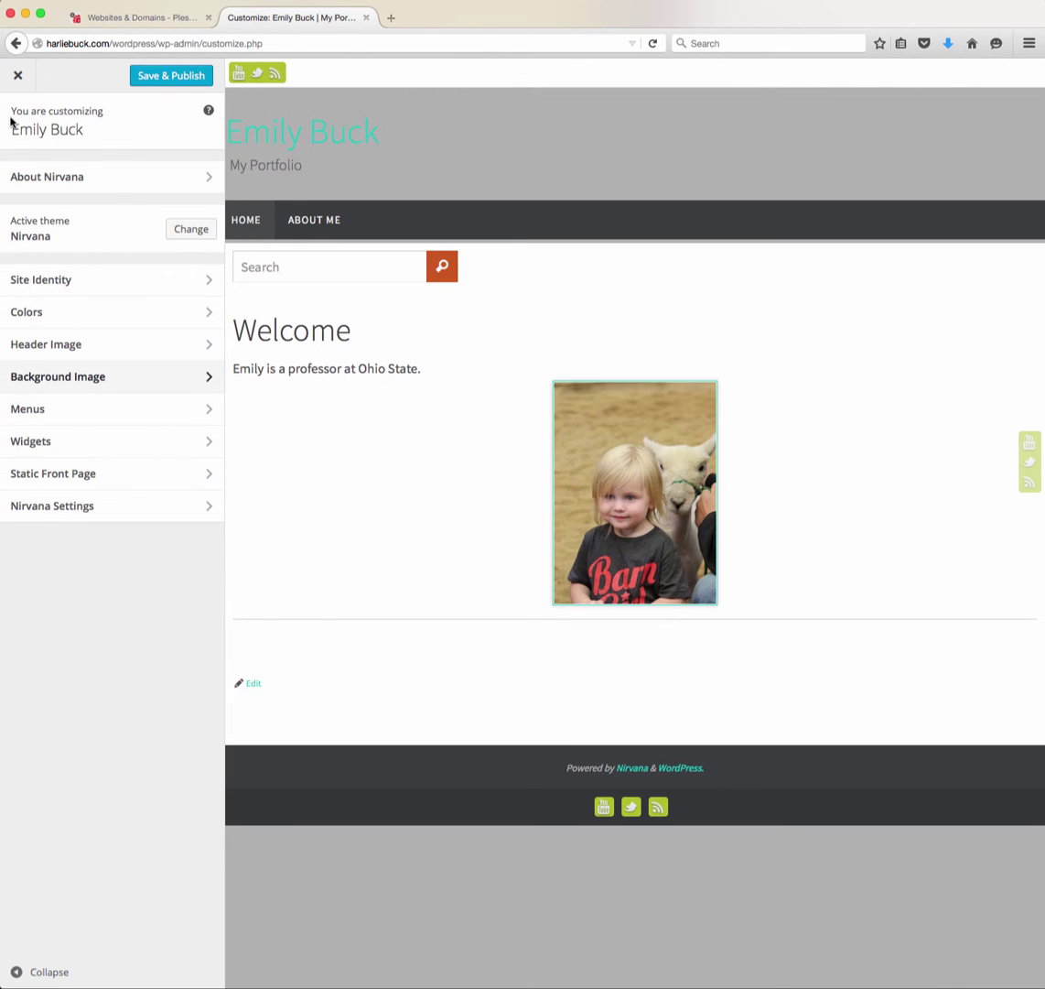
left_click(65, 417)
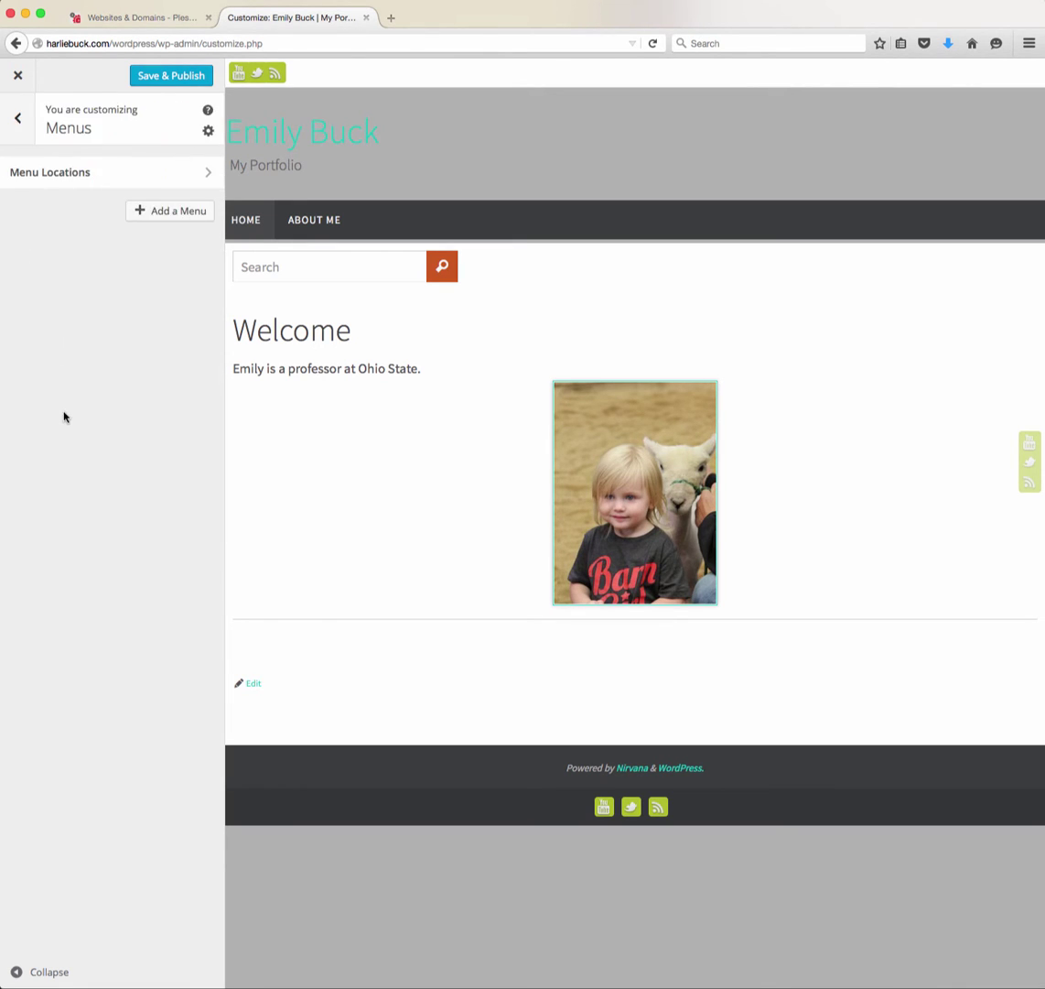
left_click(18, 117)
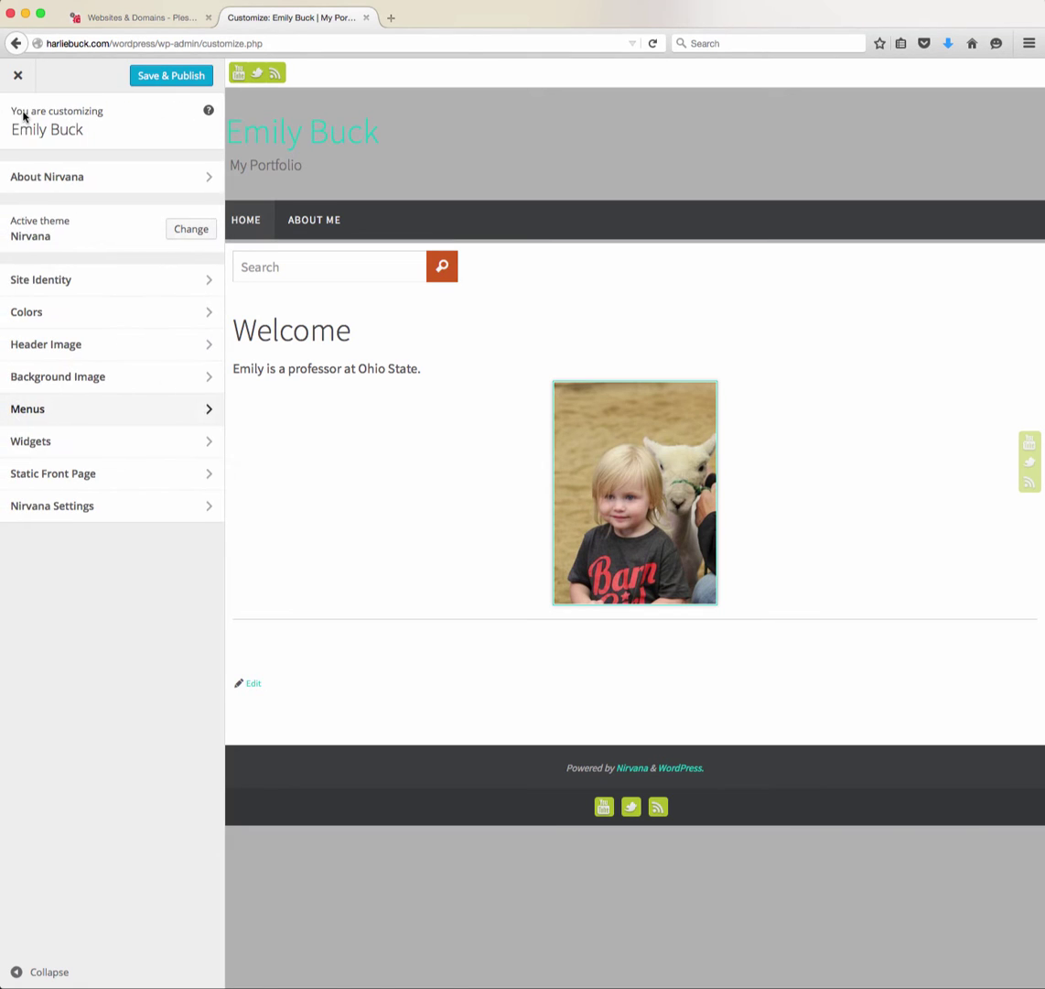
Examine the footer and content widget areas, the widgets available for the Above Content Area and its Search widget's options
left_click(99, 448)
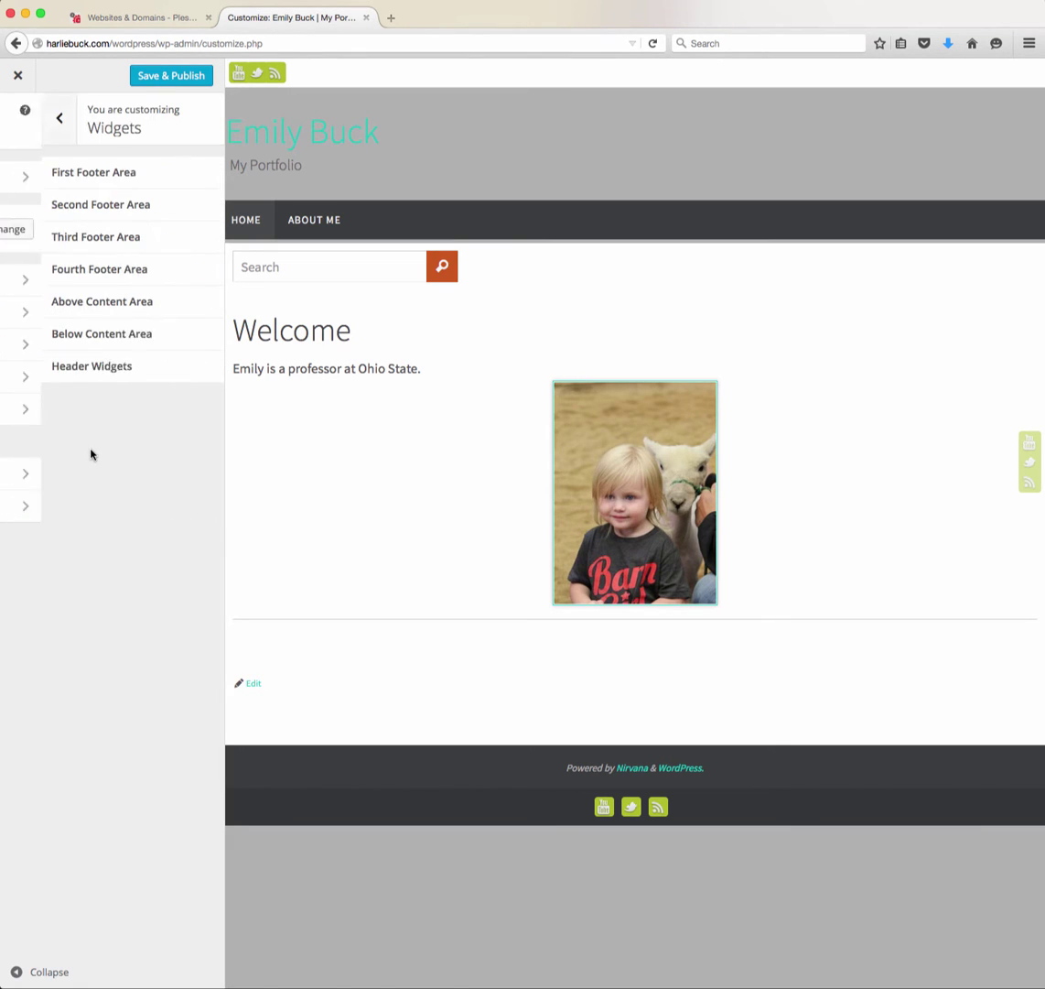
left_click(152, 179)
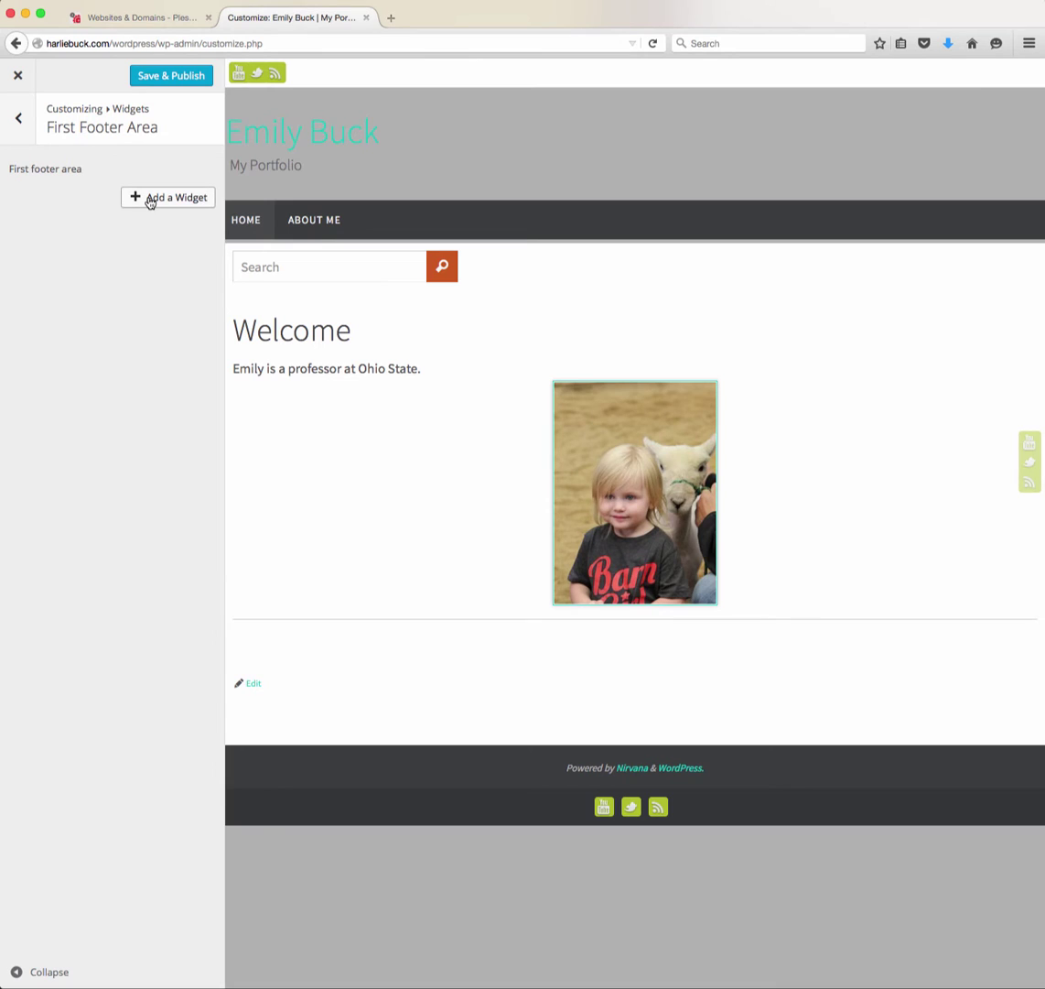
left_click(26, 120)
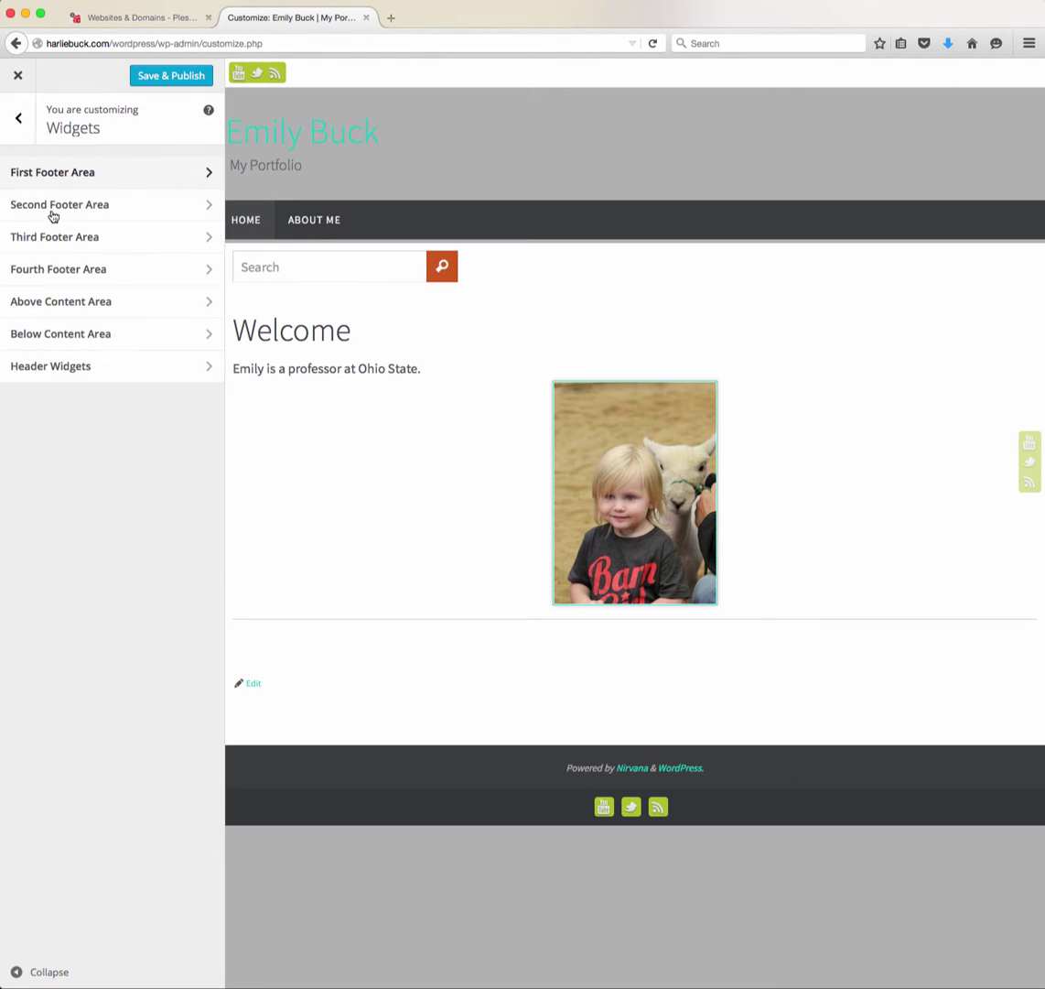
left_click(80, 301)
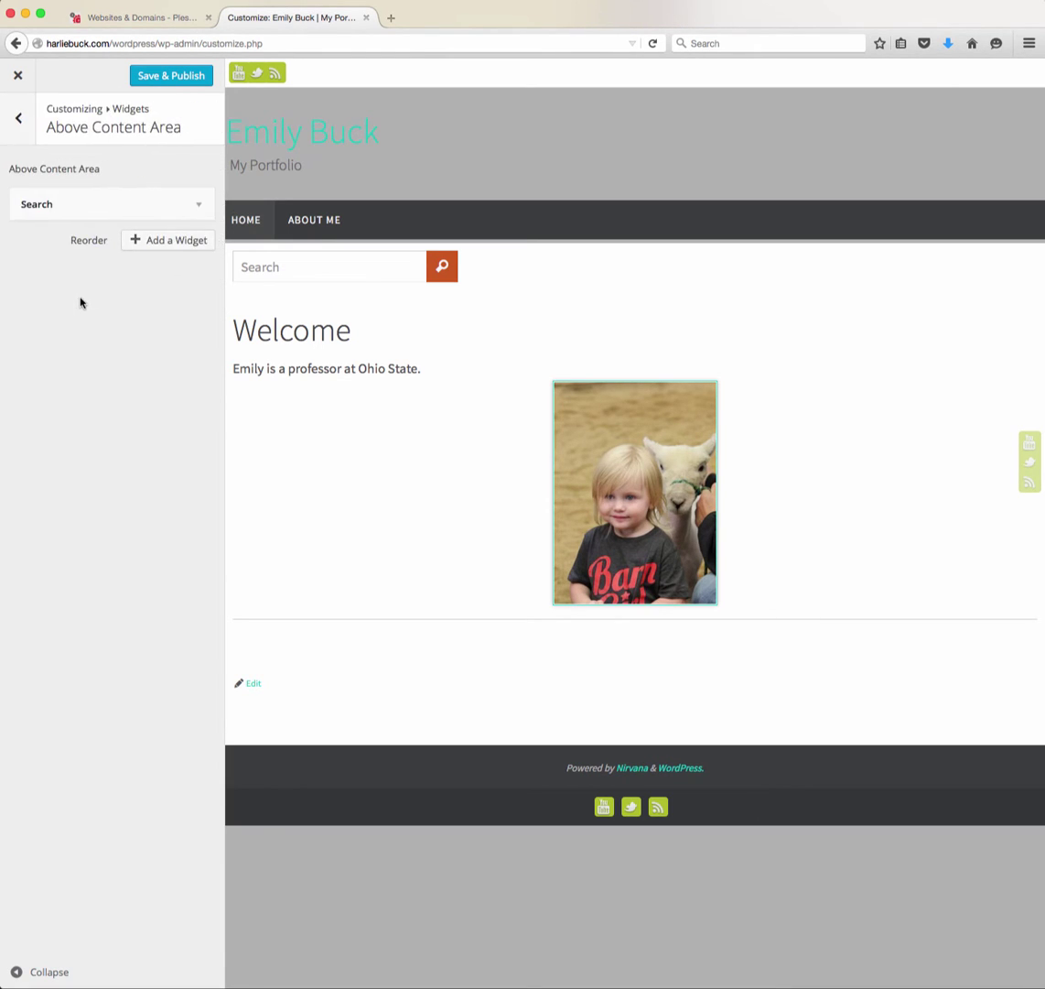
left_click(171, 244)
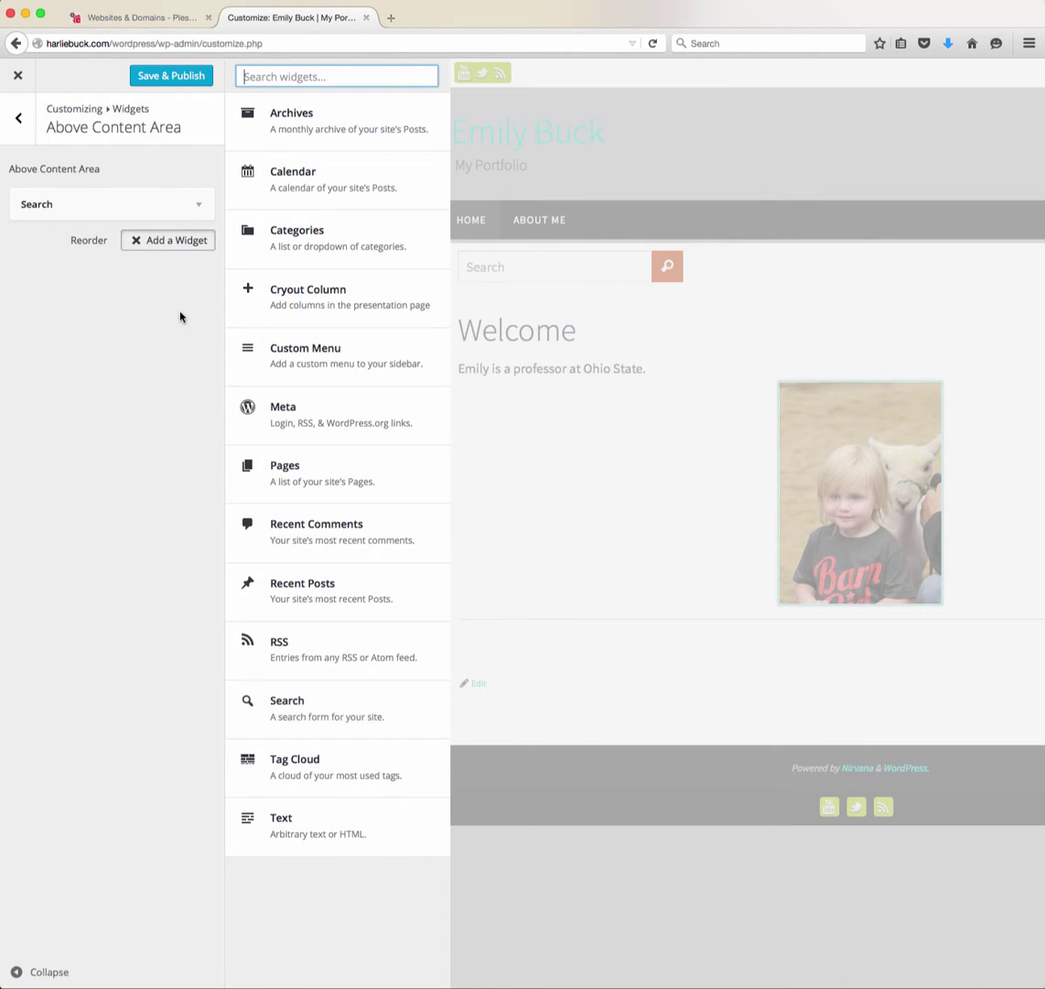
left_click(180, 280)
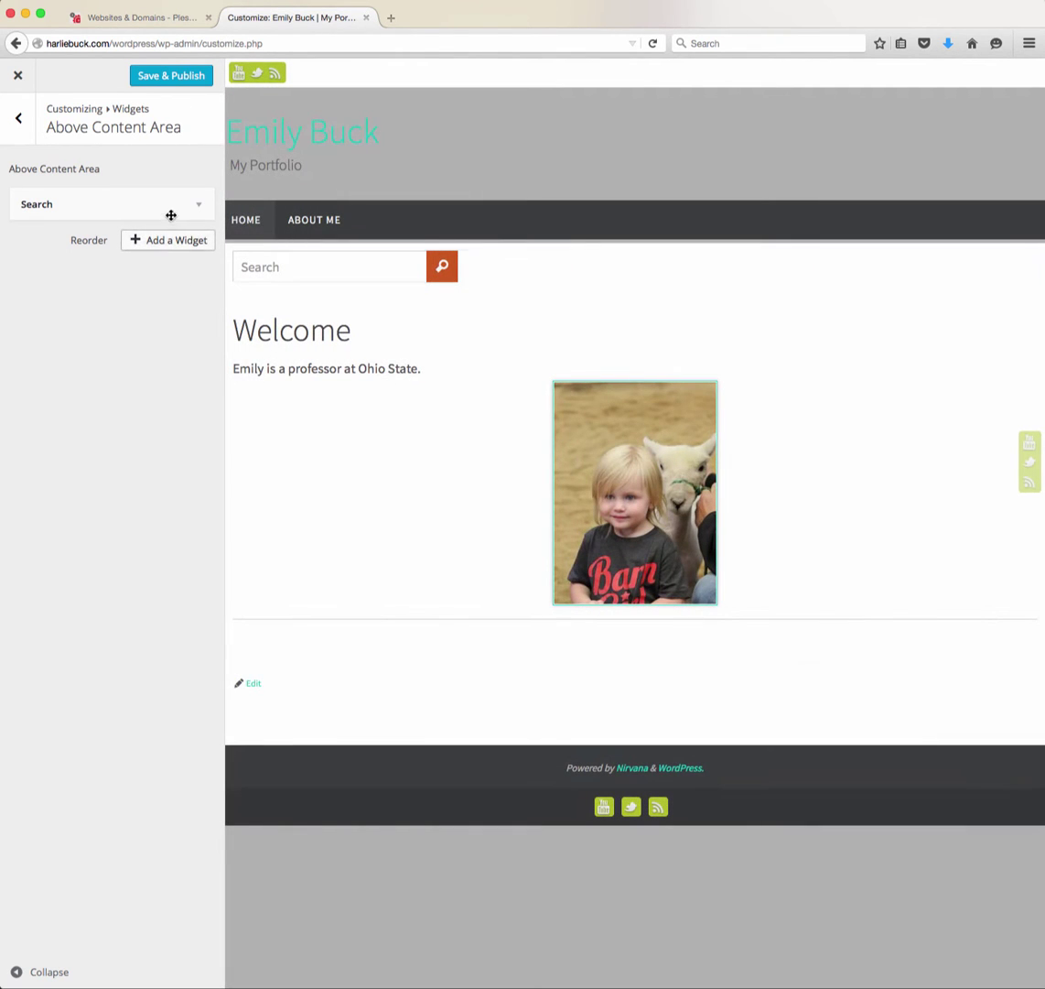
left_click(202, 208)
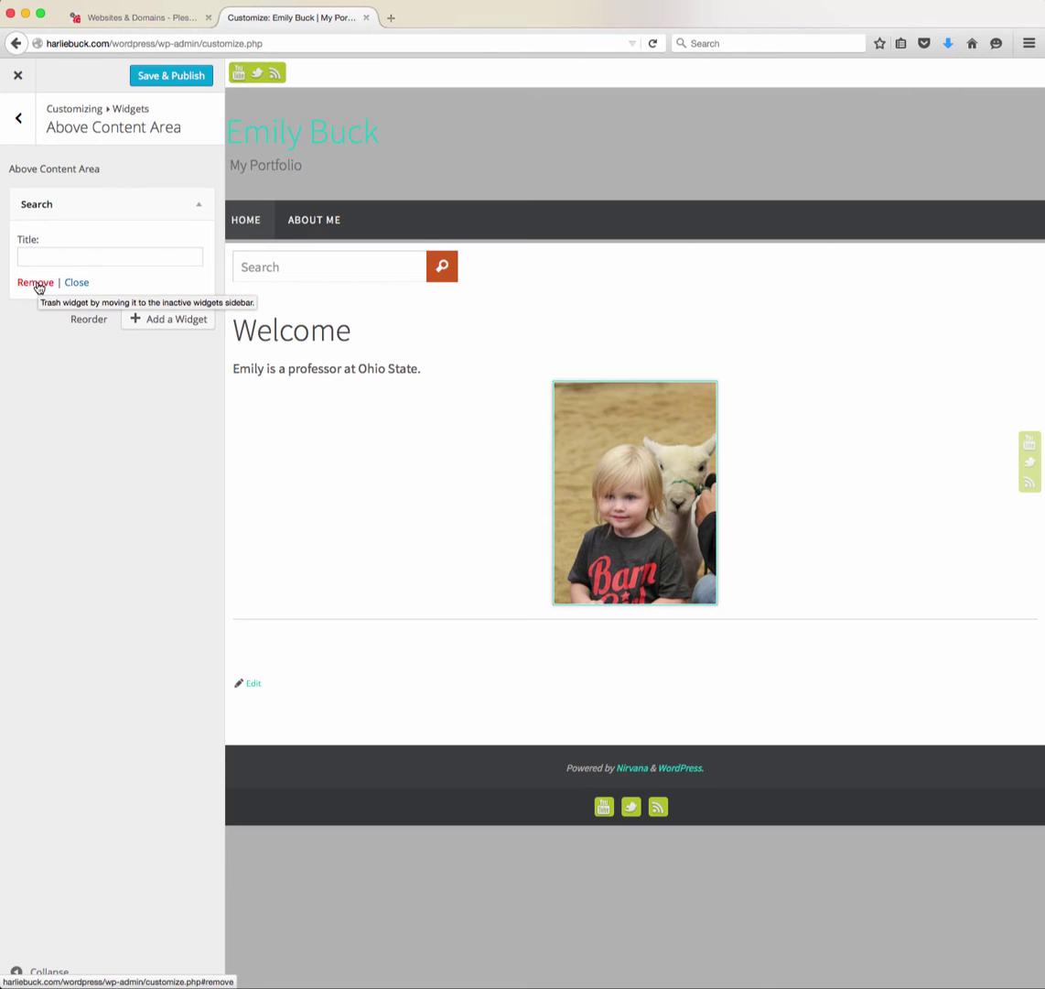
left_click(202, 207)
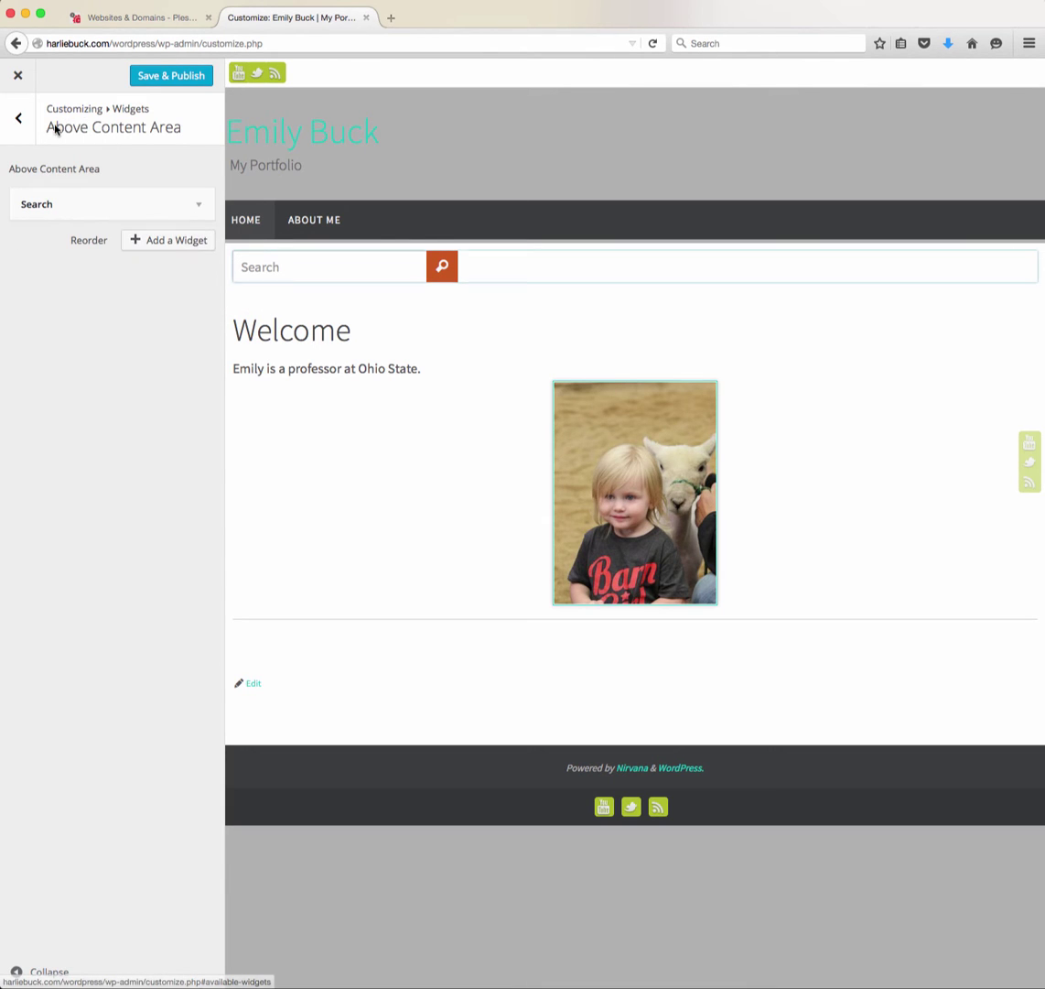
left_click(20, 121)
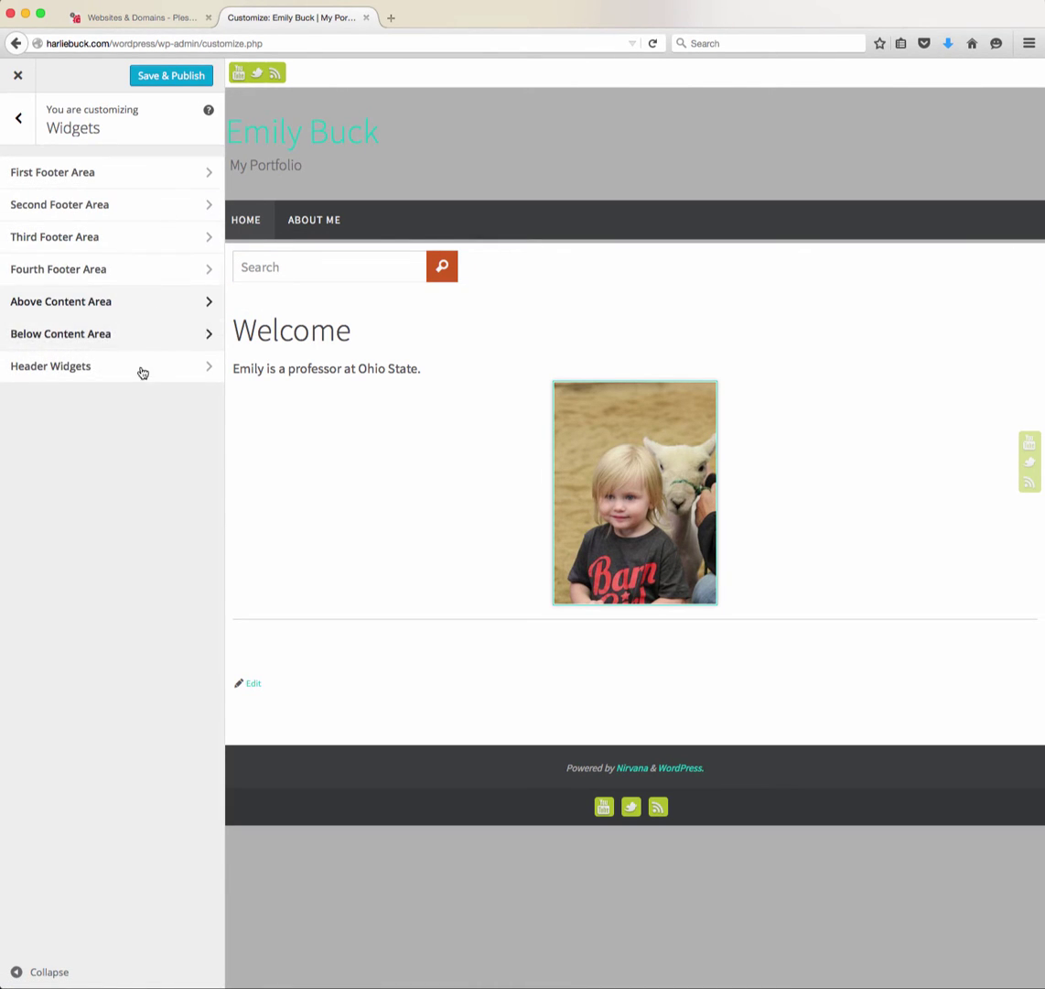
left_click(19, 118)
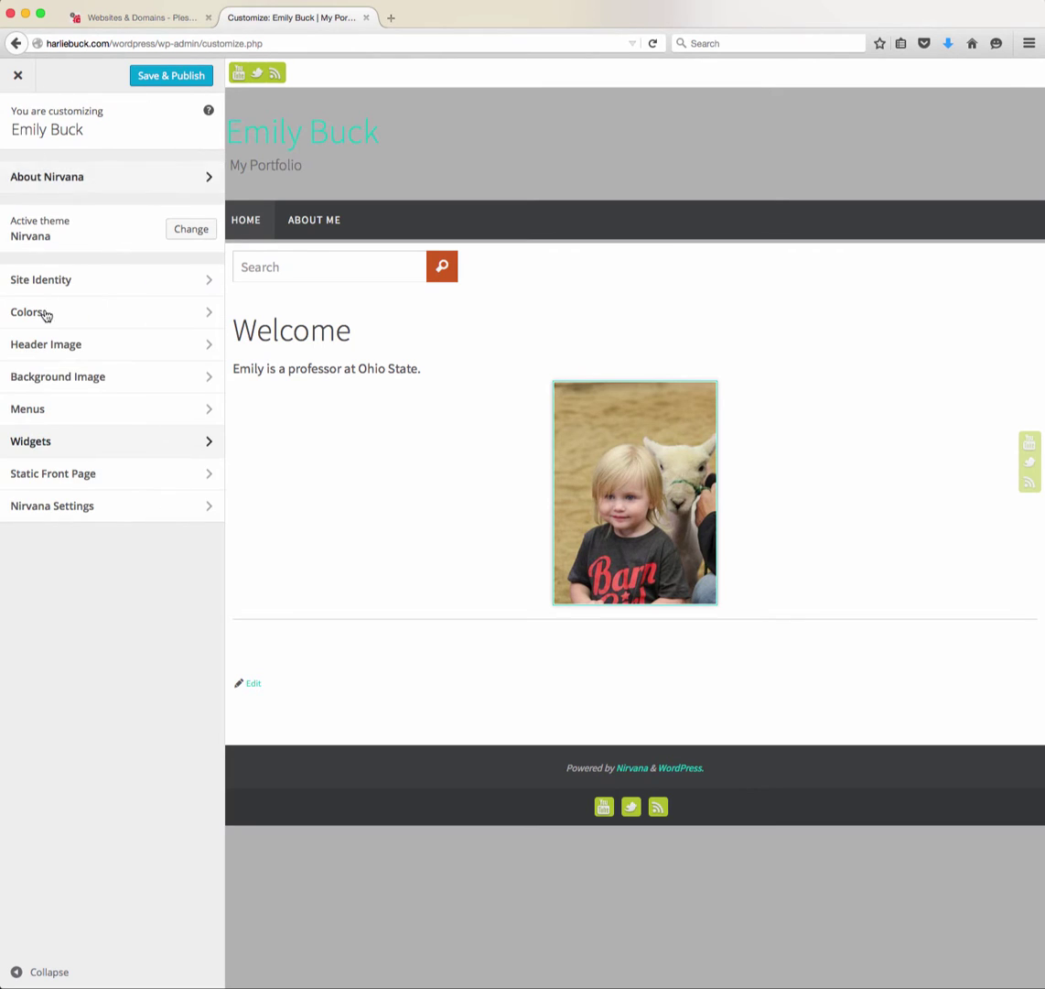
Review the static front page options and the pages available as front page, keeping Welcome selected
left_click(66, 482)
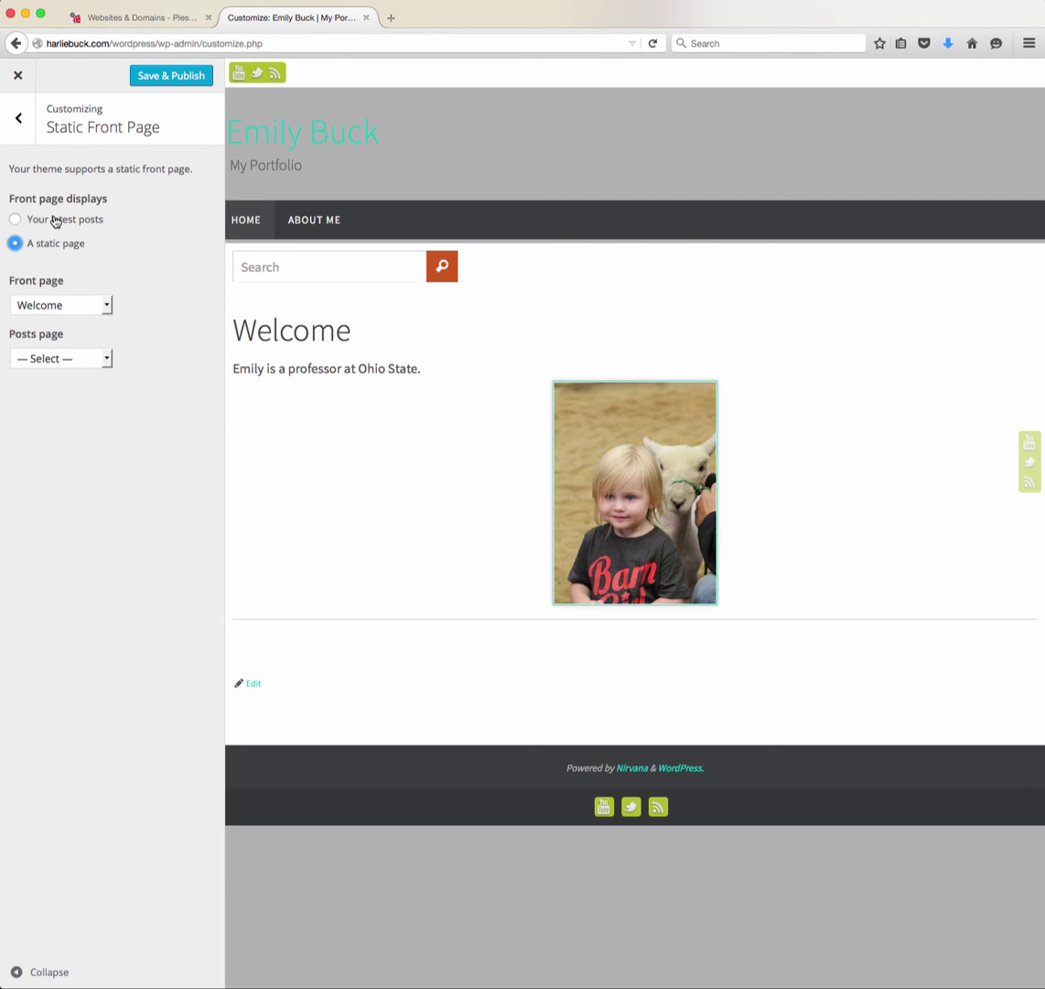
left_click(79, 305)
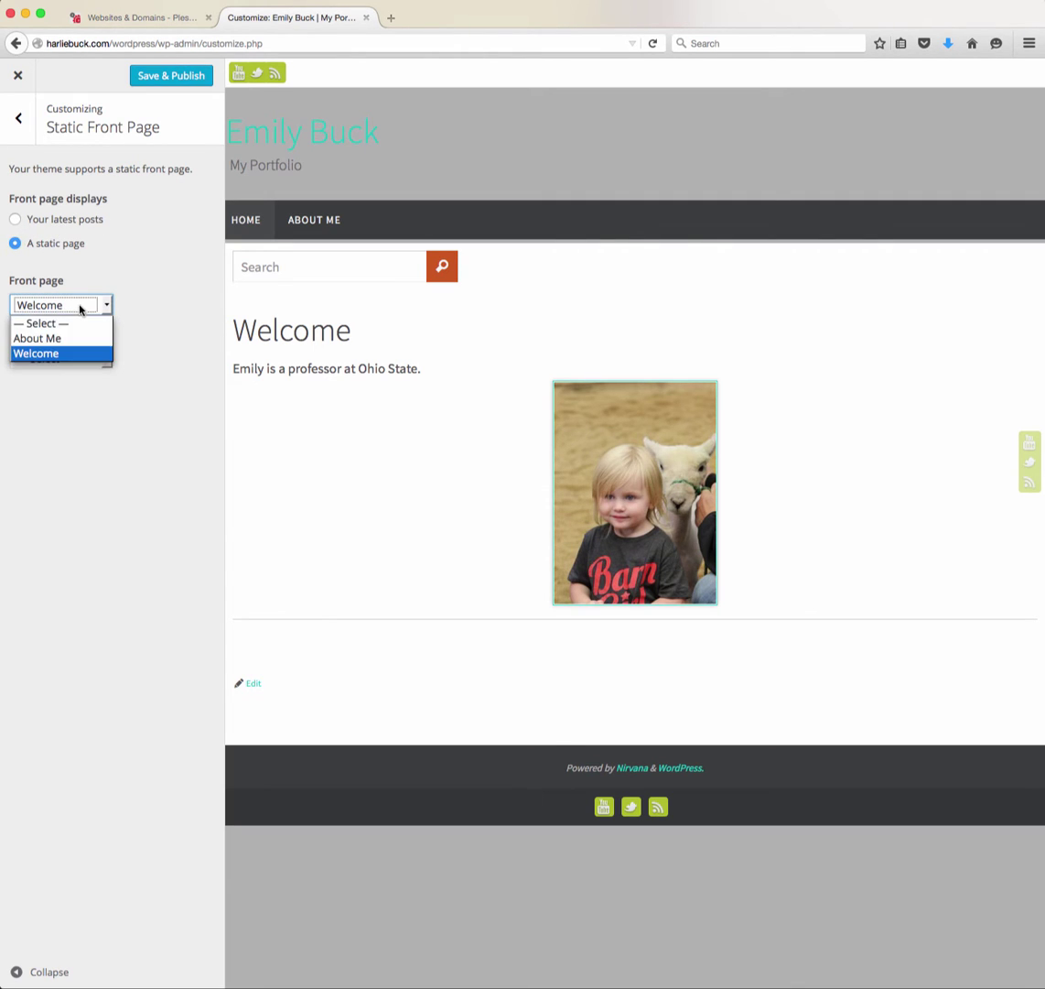
left_click(66, 356)
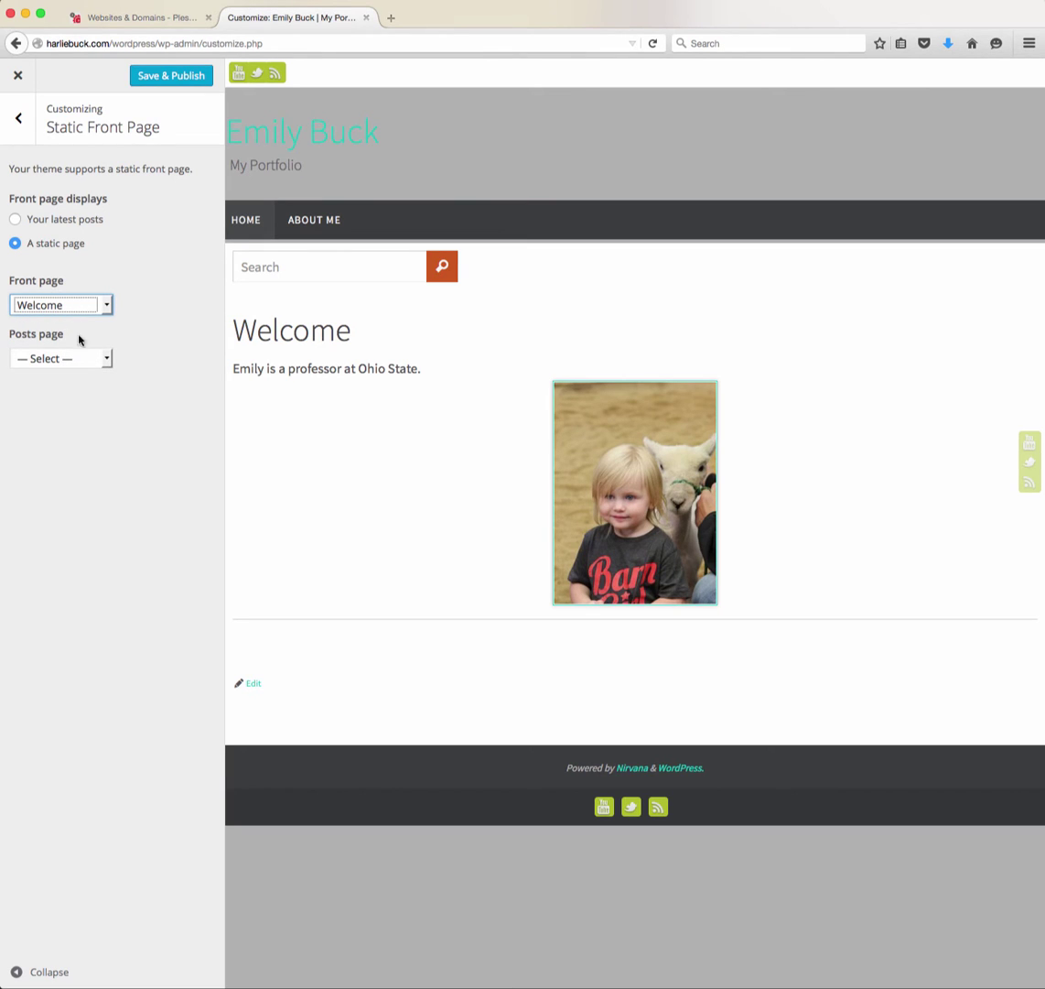
left_click(86, 304)
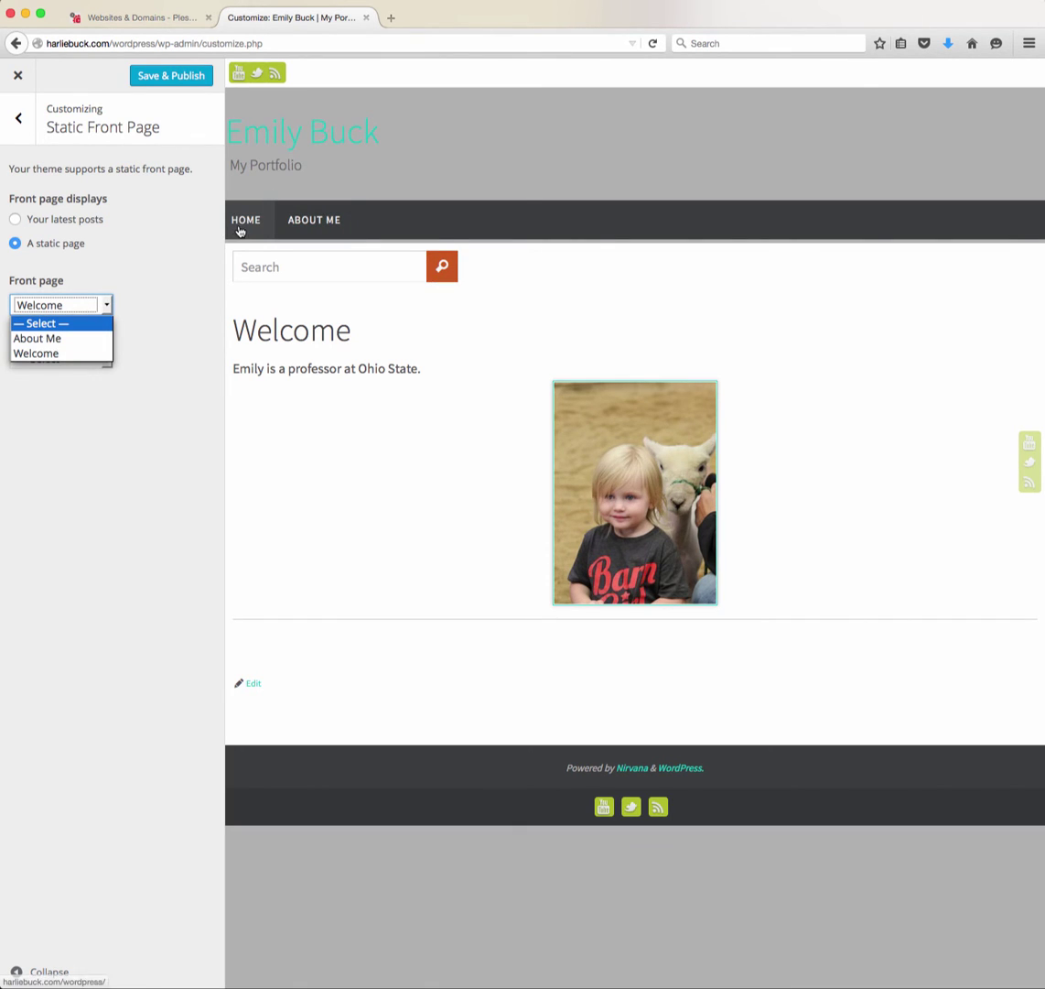
left_click(156, 358)
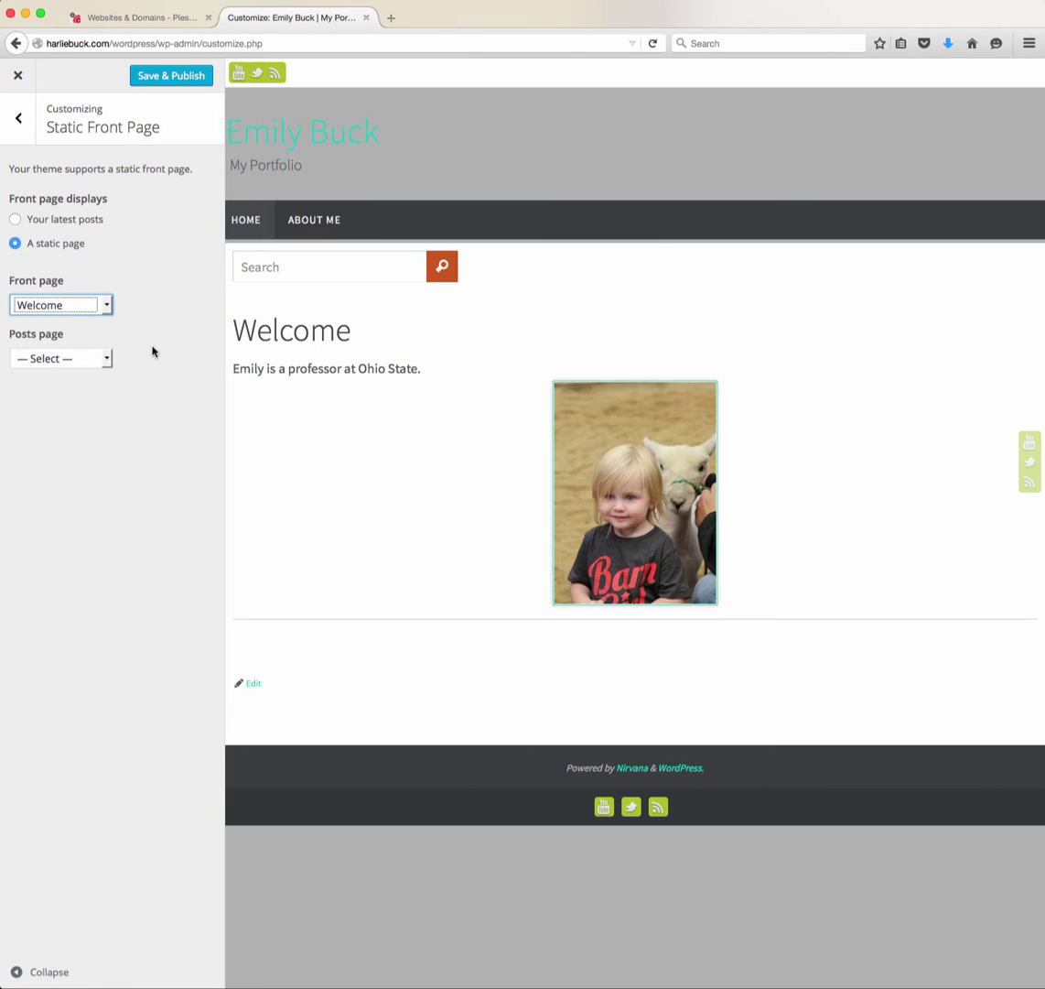
left_click(20, 118)
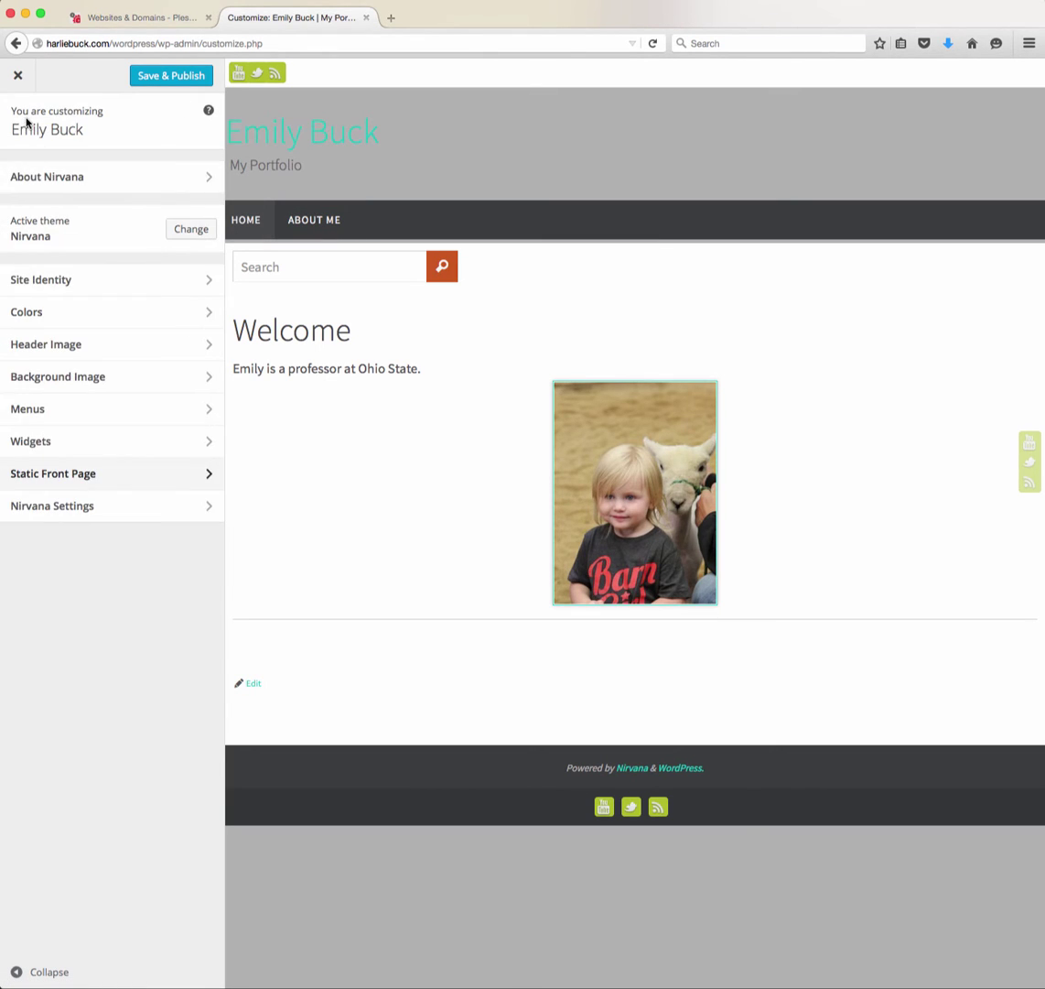
Publish the customizer changes and open the dedicated Nirvana Settings page
left_click(109, 514)
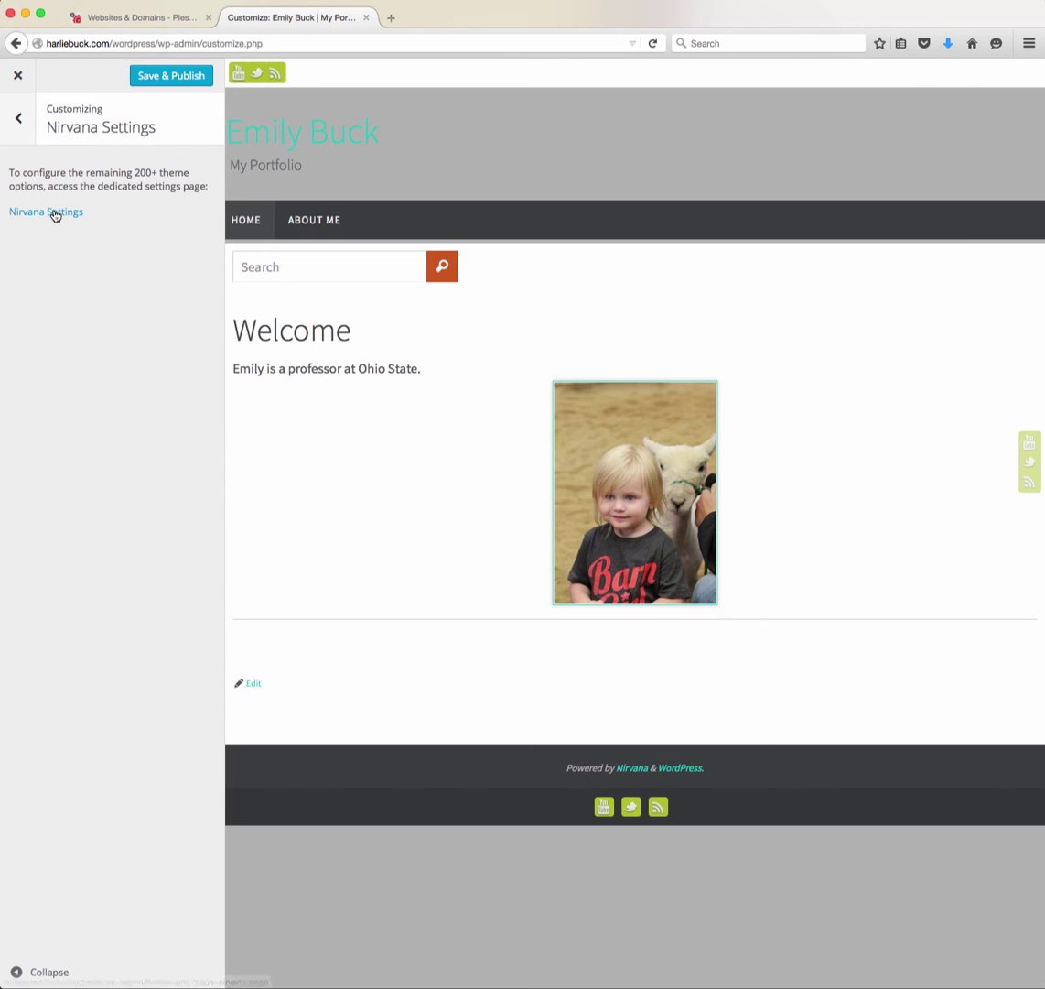
left_click(154, 76)
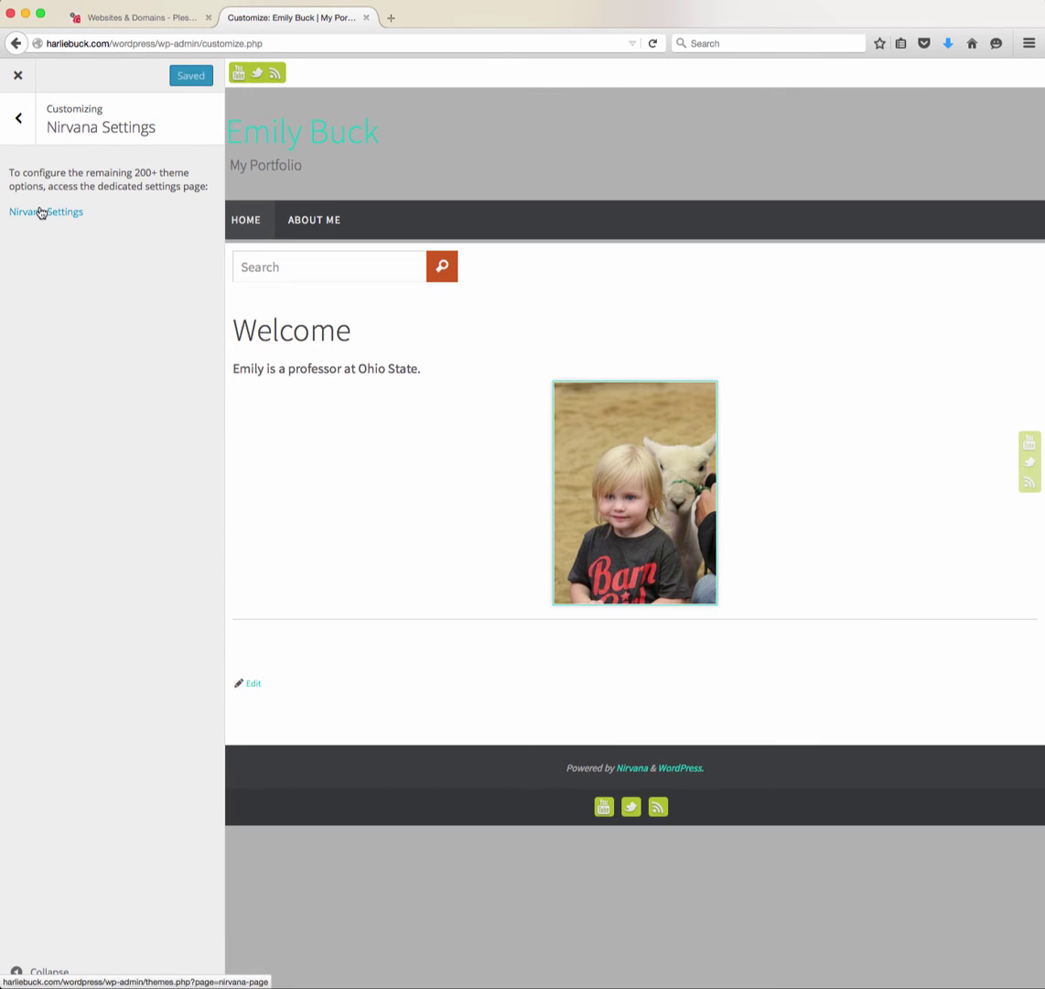
left_click(40, 212)
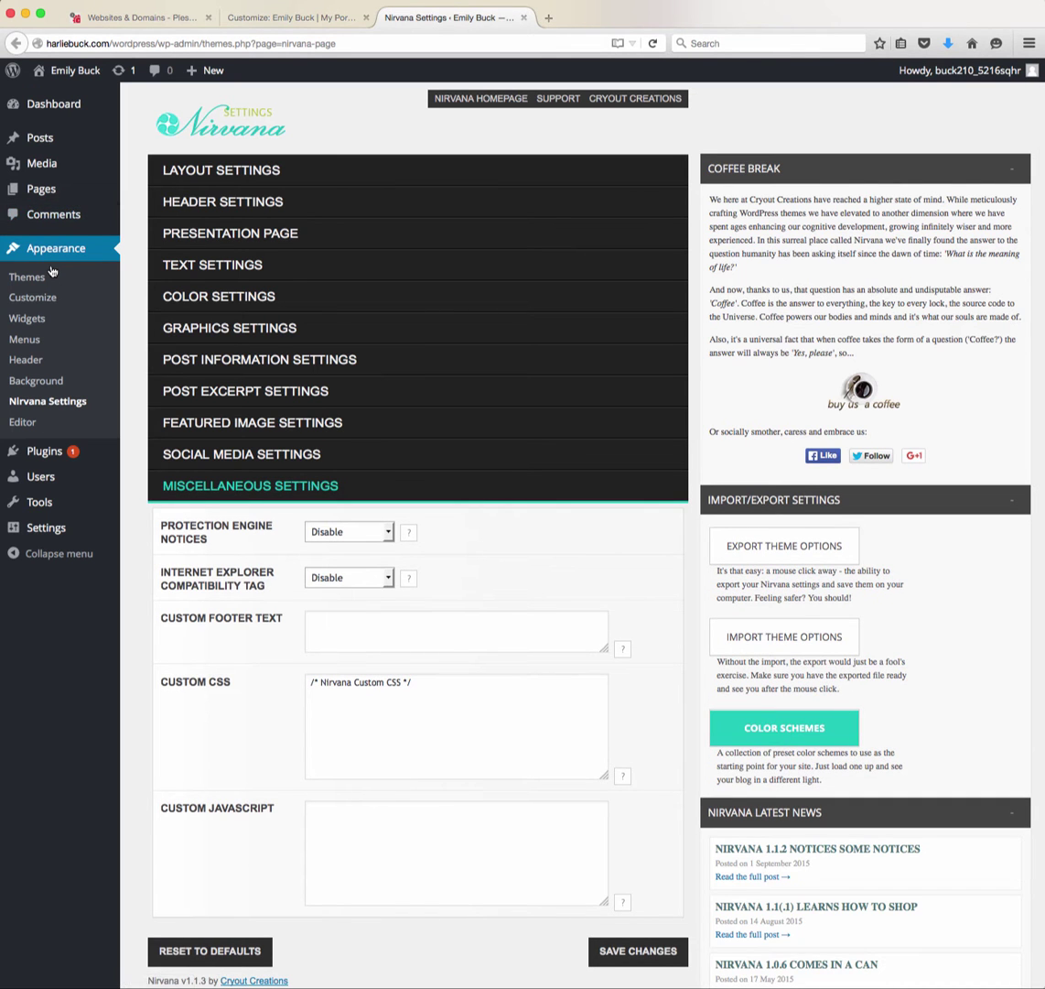
Try several sidebar arrangements as the main layout and return to the single-column layout without sidebars
left_click(343, 172)
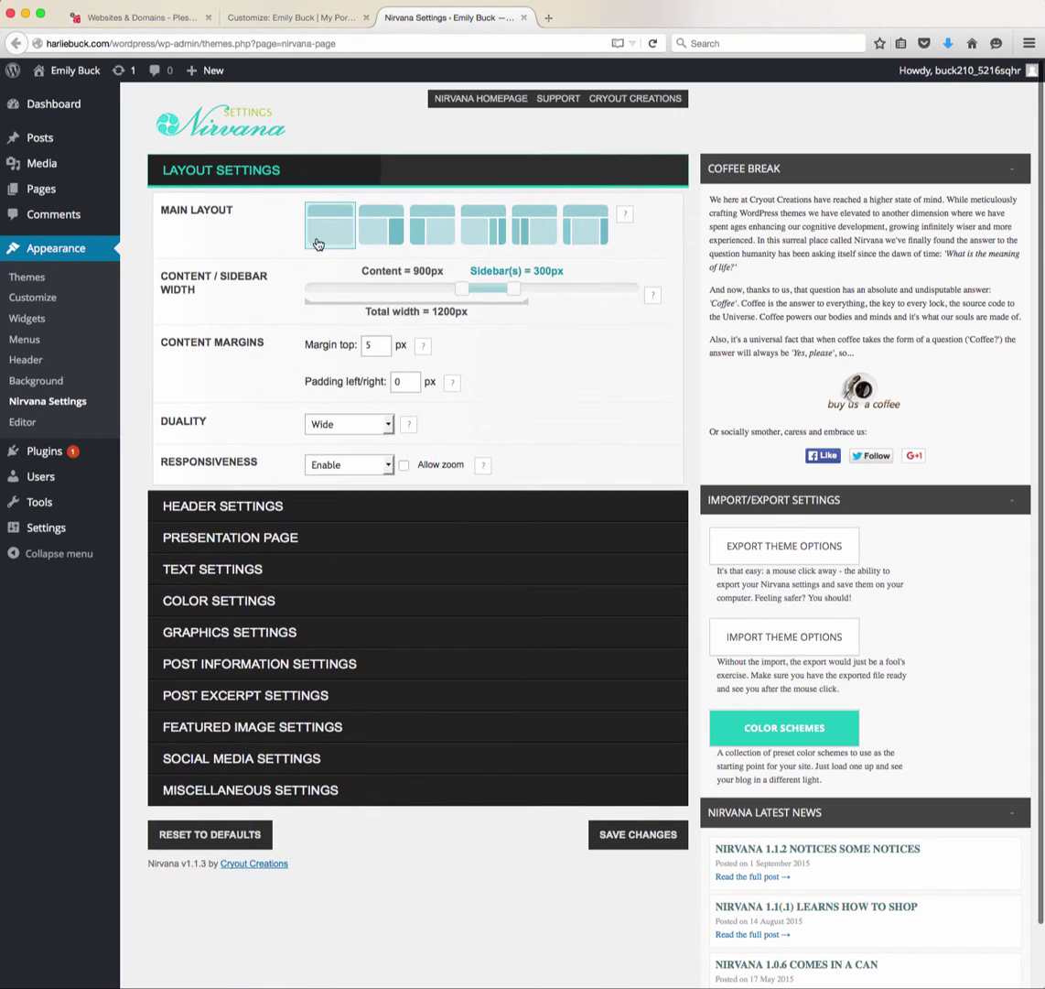
left_click(390, 235)
left_click(438, 235)
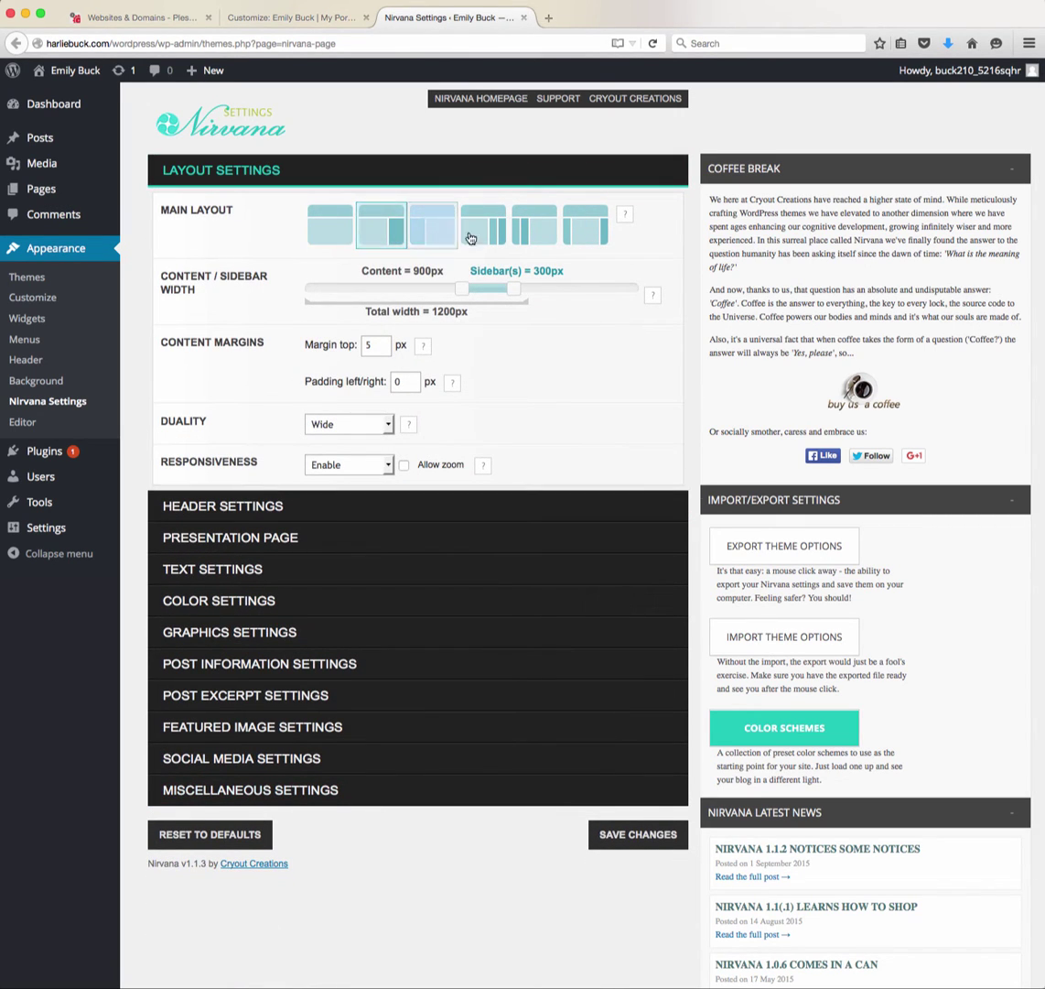
left_click(483, 233)
left_click(518, 231)
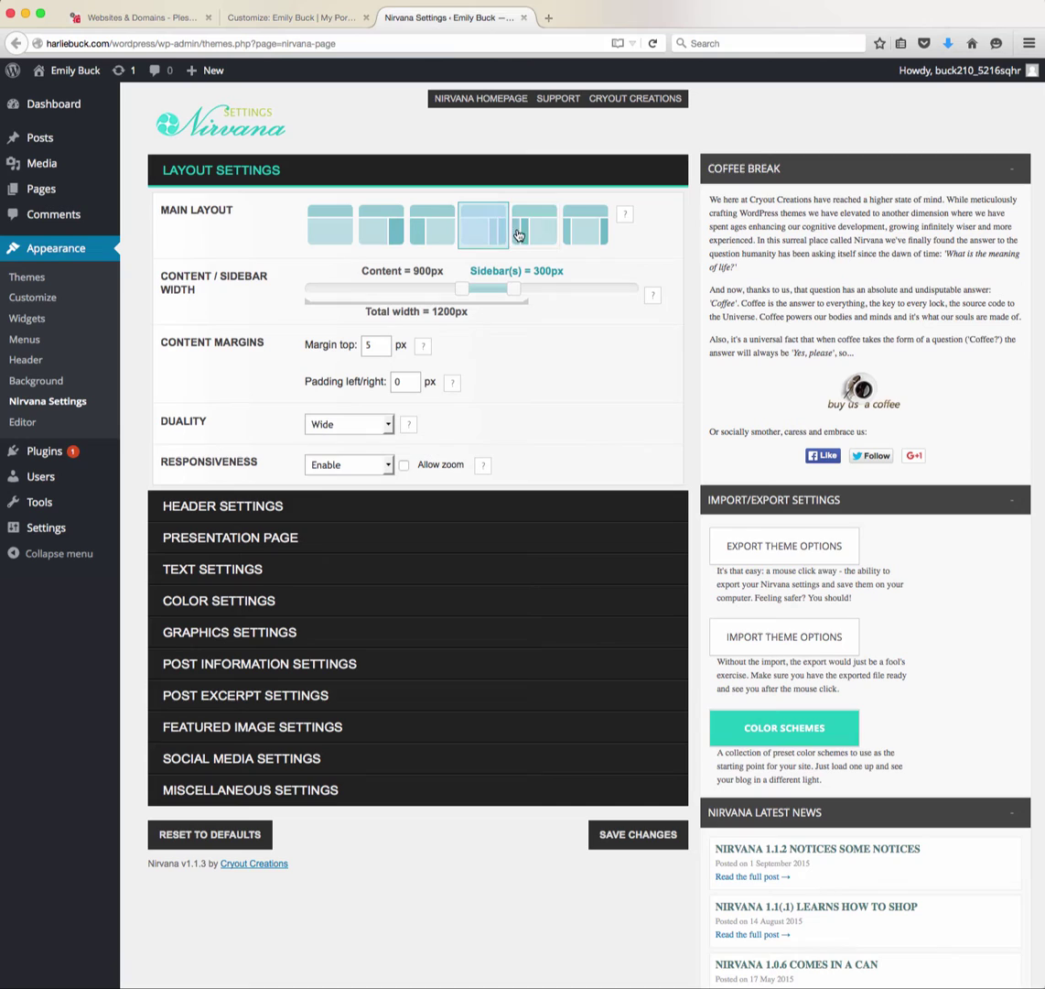
left_click(328, 226)
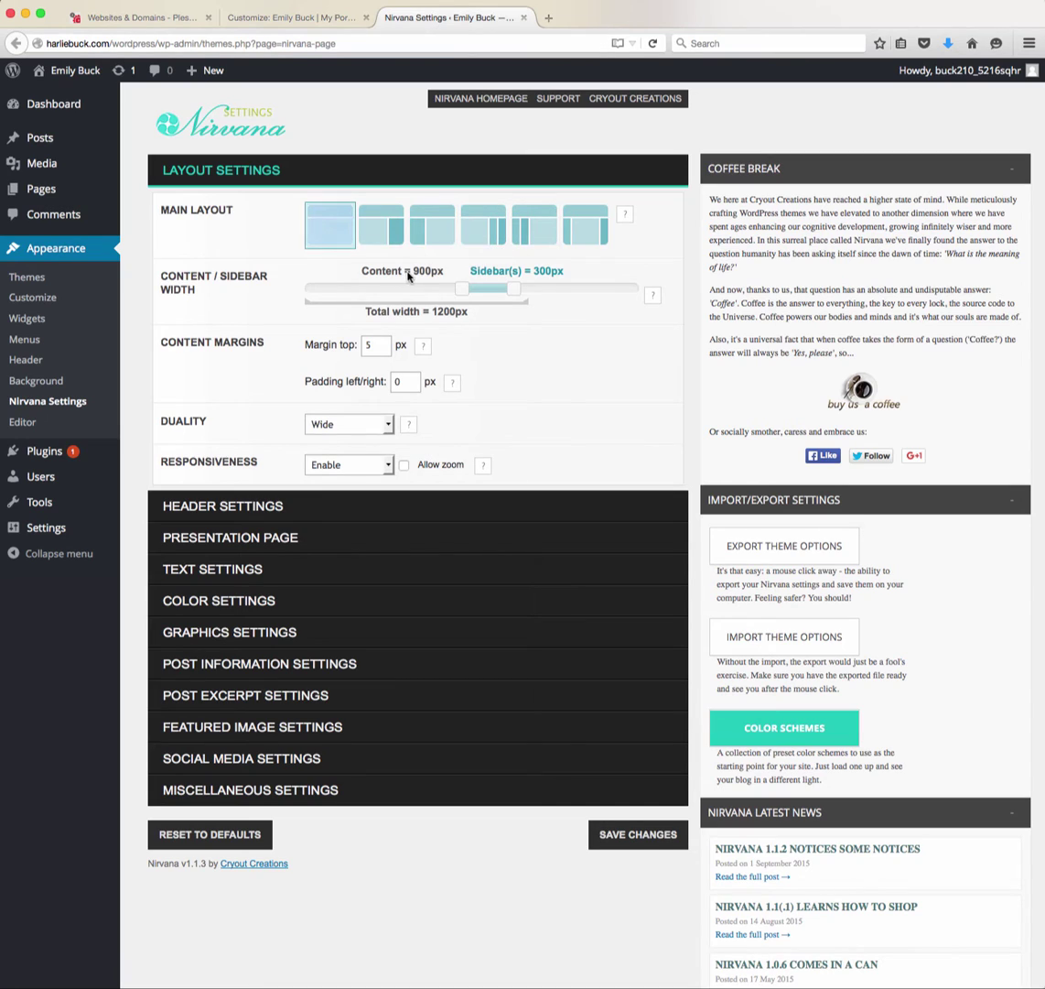
Check the available Duality and Responsiveness options in the layout settings
left_click(364, 430)
left_click(365, 436)
left_click(380, 472)
left_click(382, 468)
In the header settings, try Clickable header image as the site header and settle on Custom Logo
left_click(276, 514)
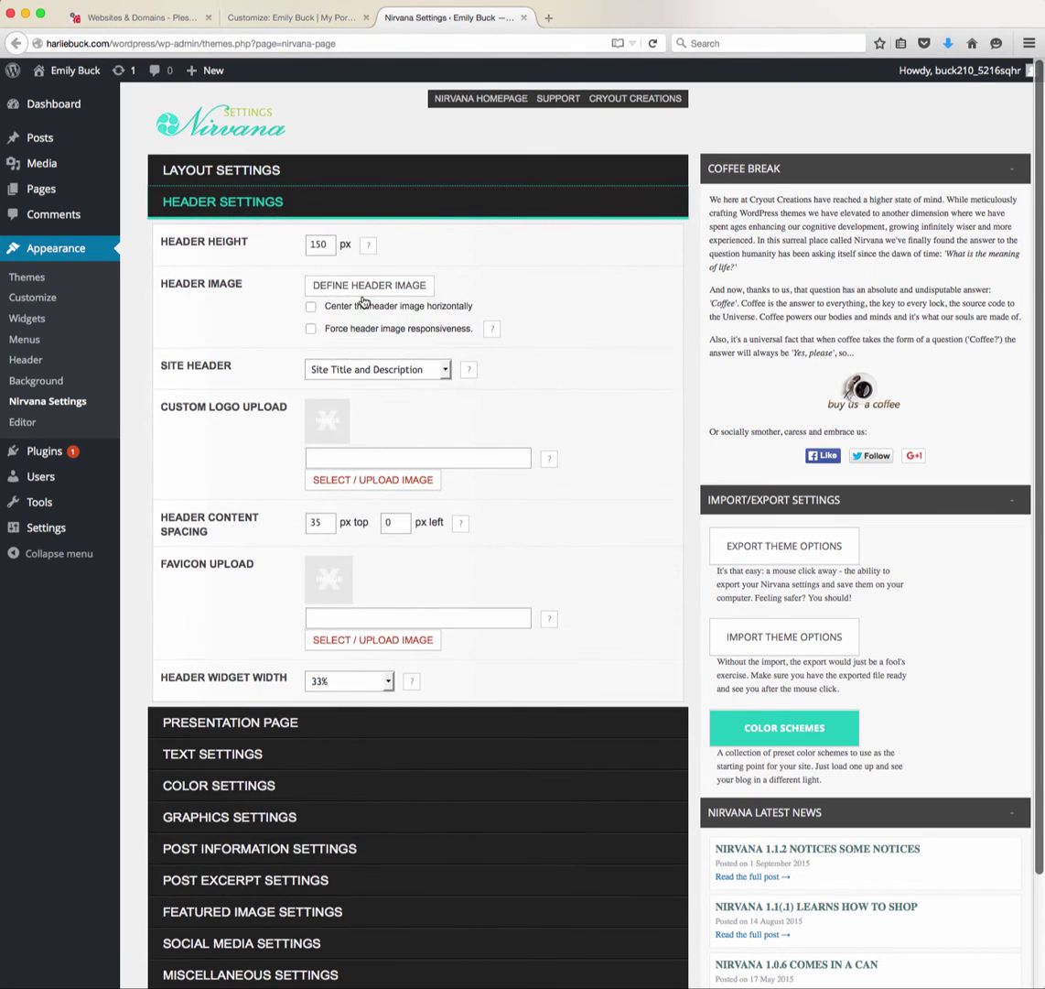
left_click(345, 377)
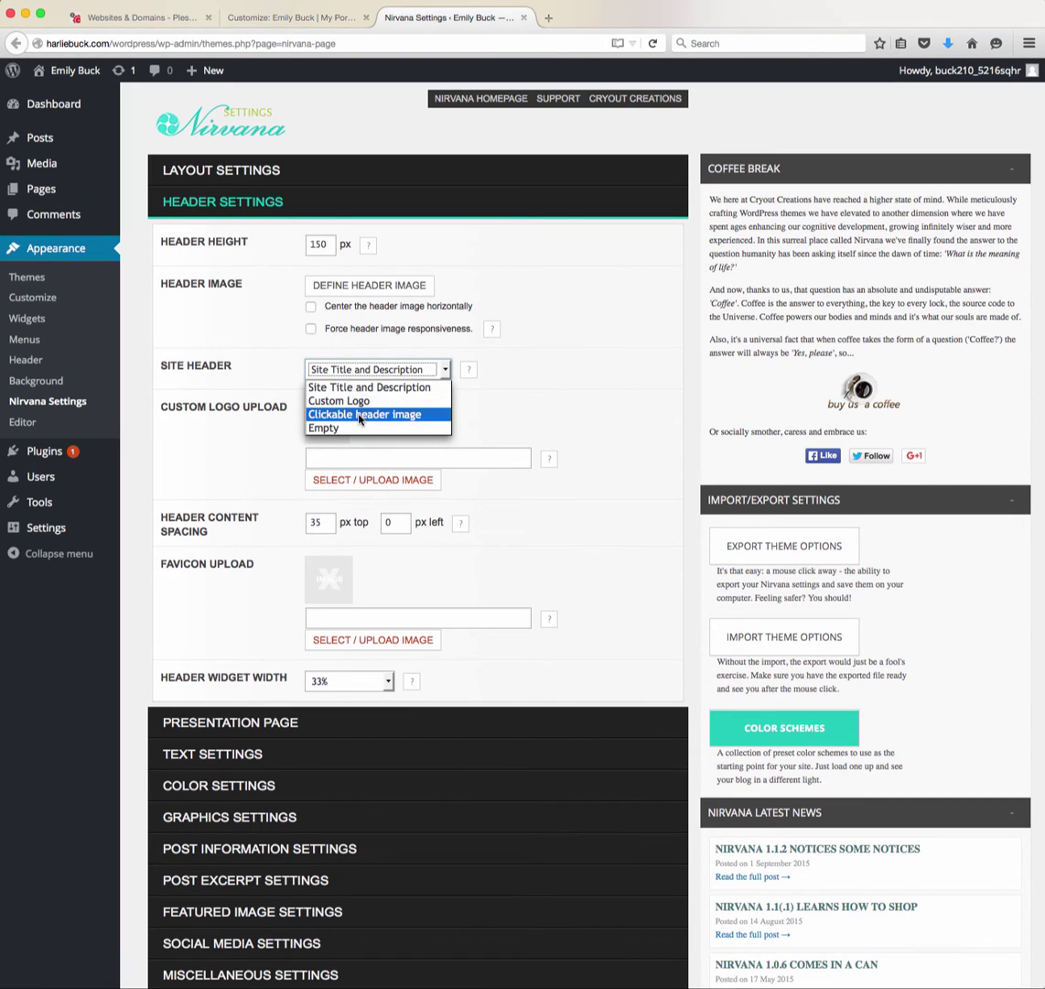
left_click(359, 419)
left_click(367, 371)
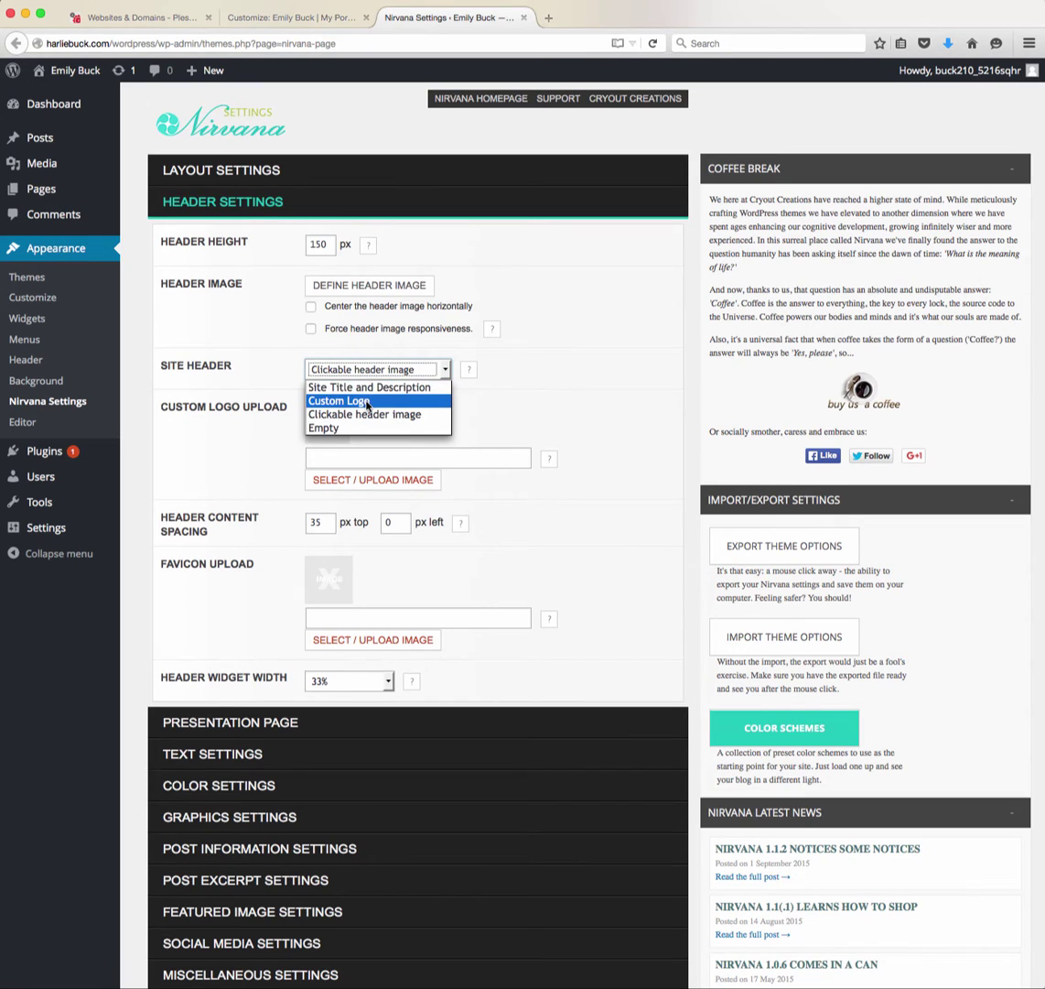
left_click(367, 403)
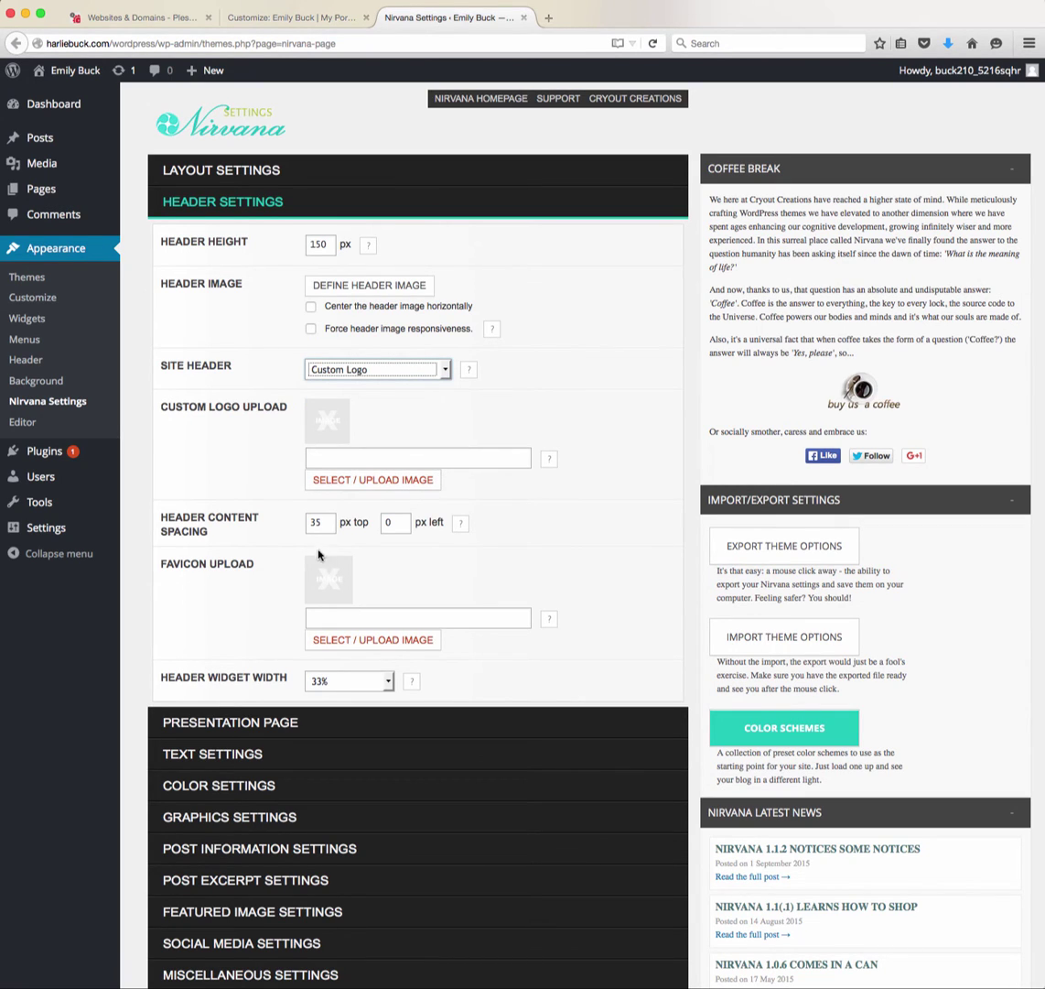
Examine the Presentation Page settings, including the enable option, slider settings, slides and columns, keeping the page enabled
left_click(209, 725)
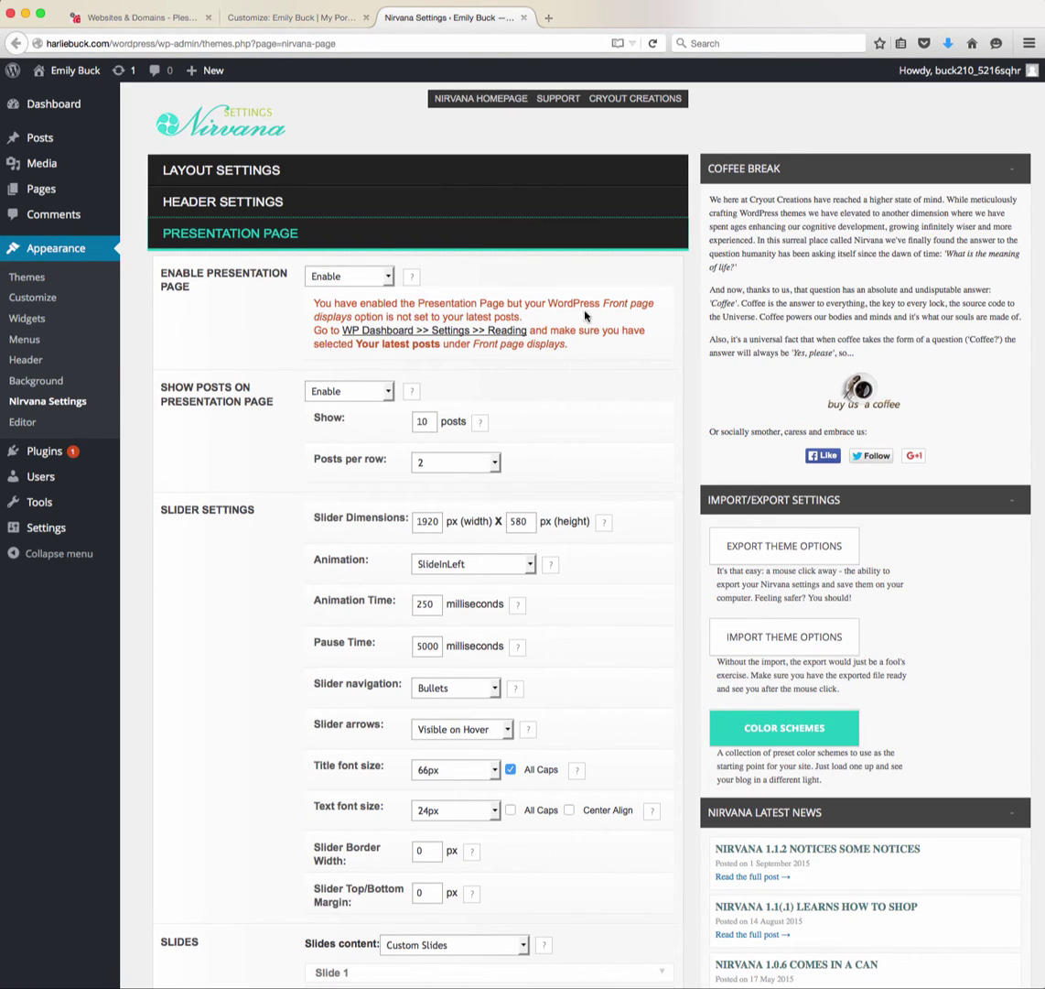
left_click(348, 276)
left_click(326, 295)
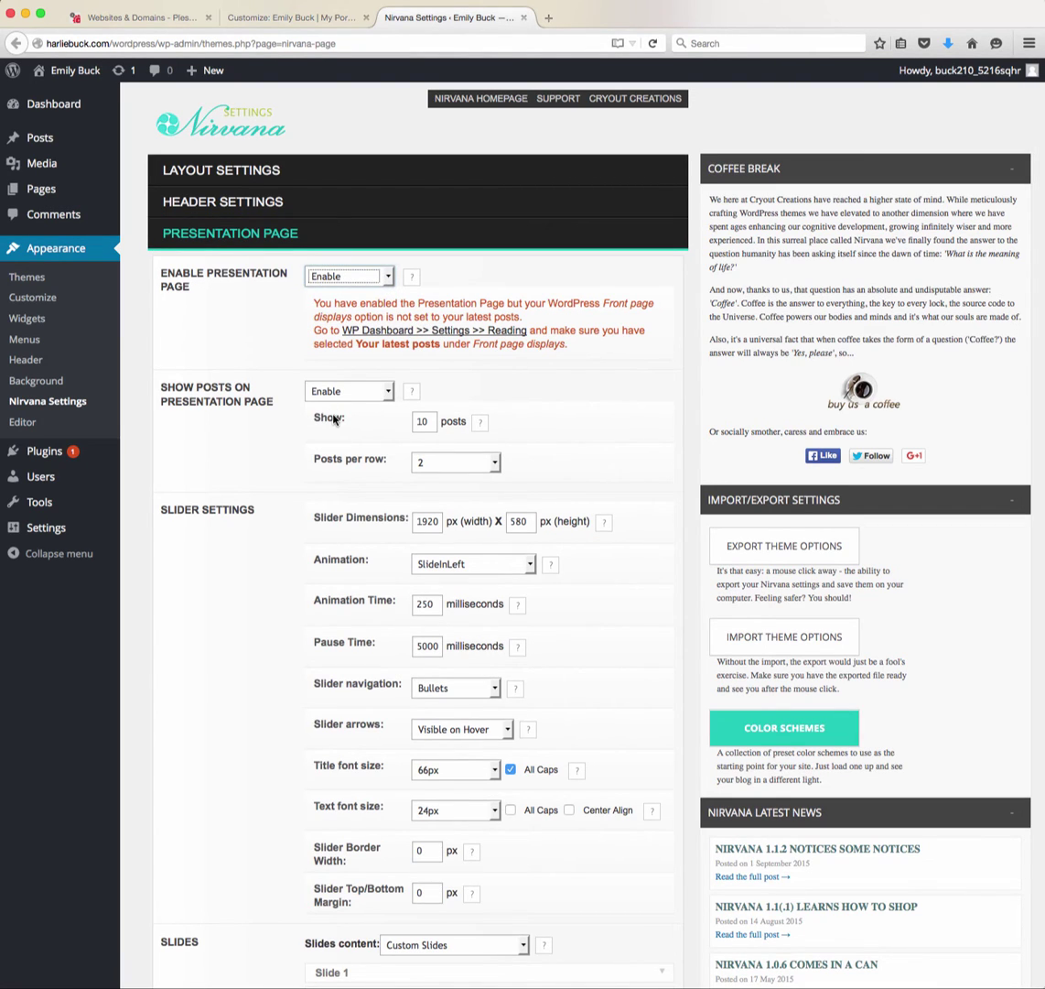
scroll(334, 418, "down", 5)
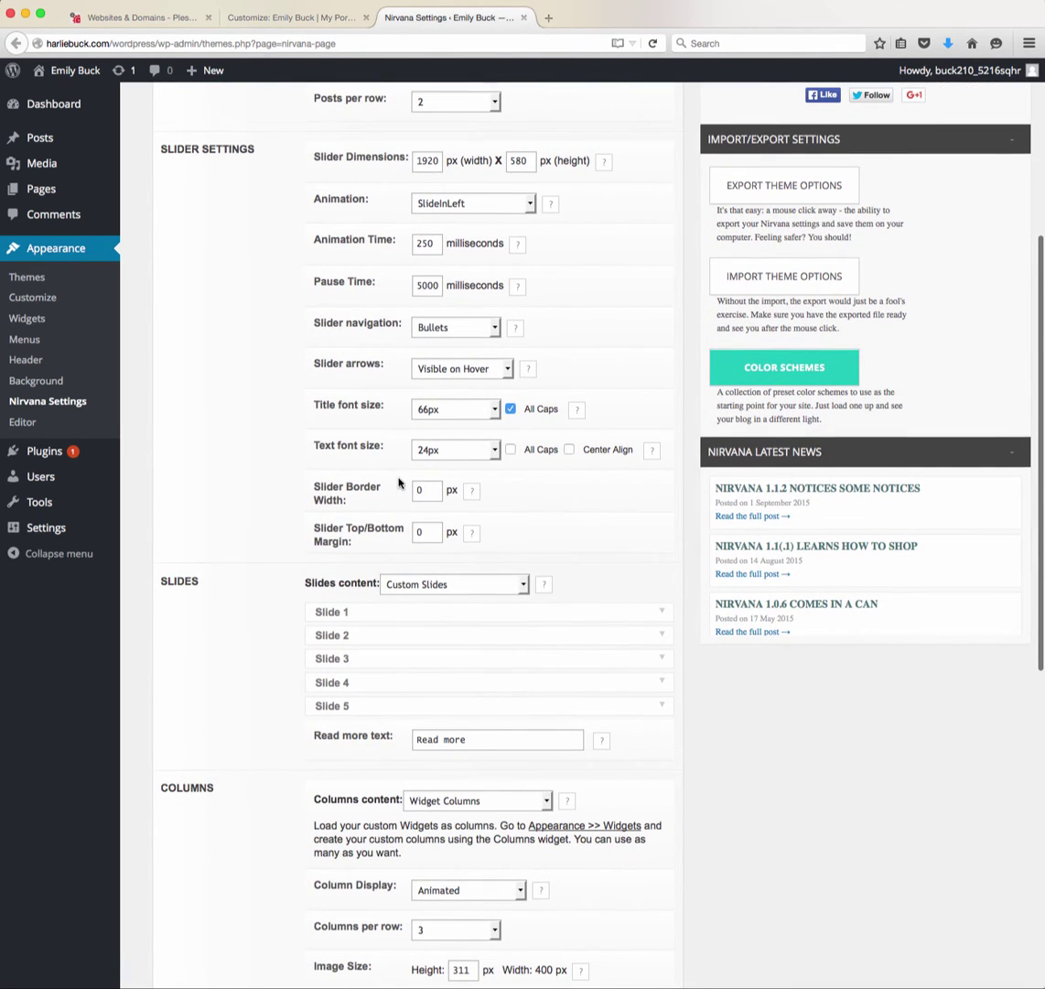
Inspect the image, title, text and link fields of Slide 1 in the Presentation Page slides, leaving it collapsed
scroll(398, 483, "down", 6)
left_click(477, 130)
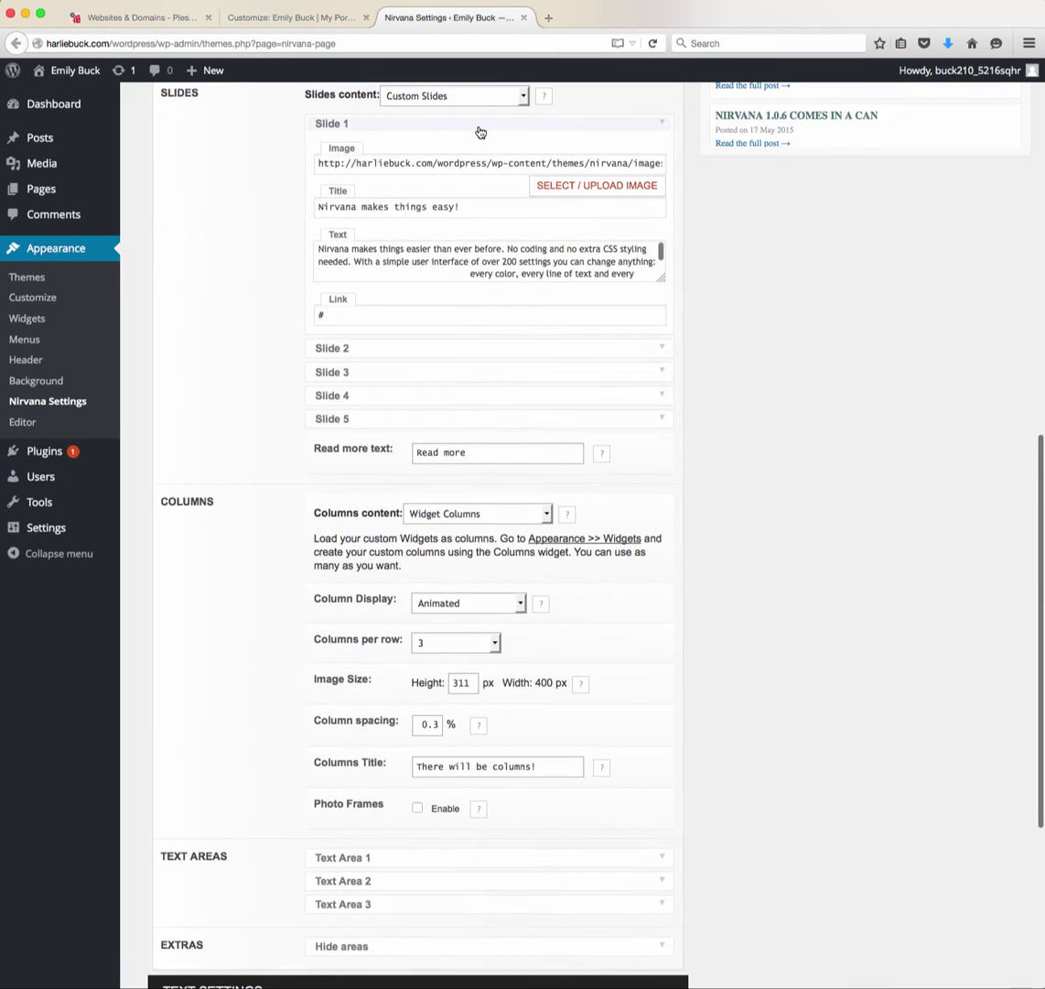
left_click(480, 128)
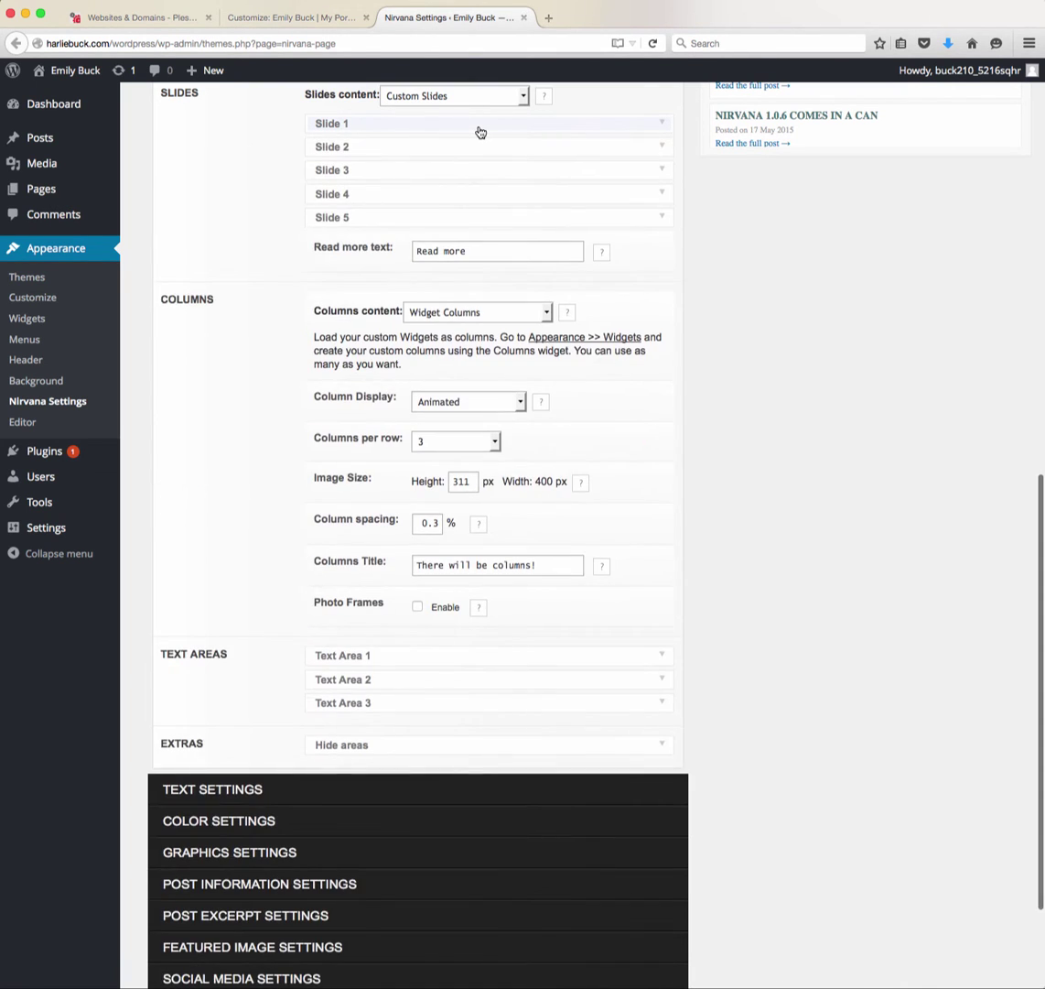
left_click(479, 129)
left_click(480, 129)
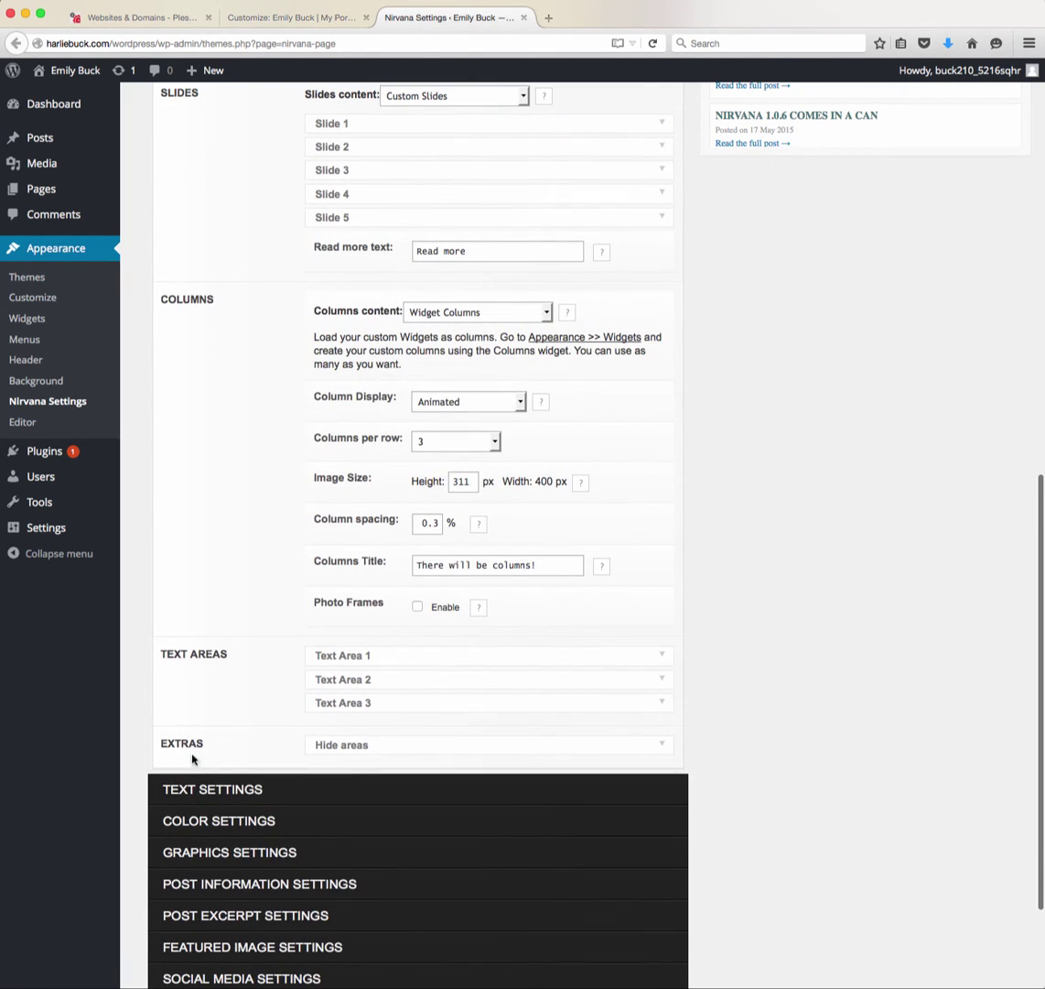
Review the text settings, including the general font's Google font field and the spacing and alignment options
left_click(187, 793)
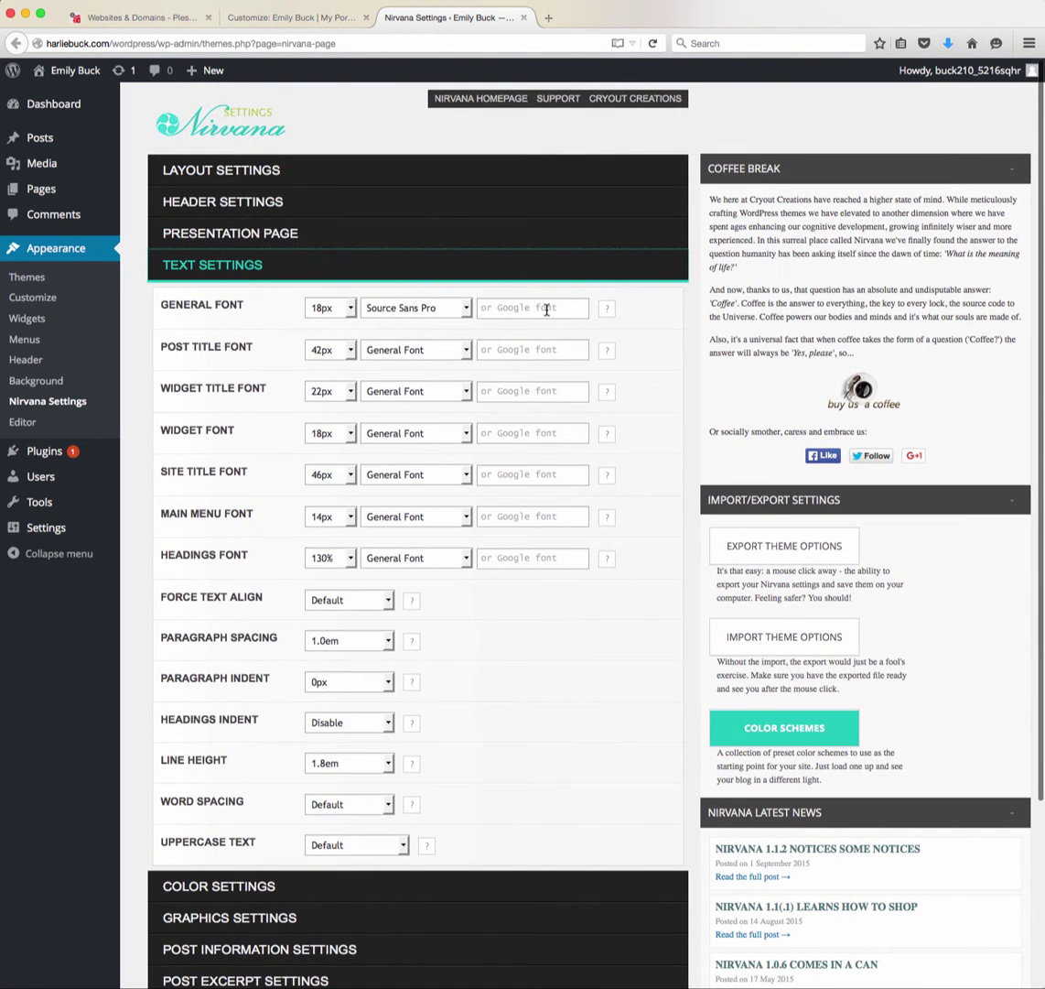
left_click(546, 309)
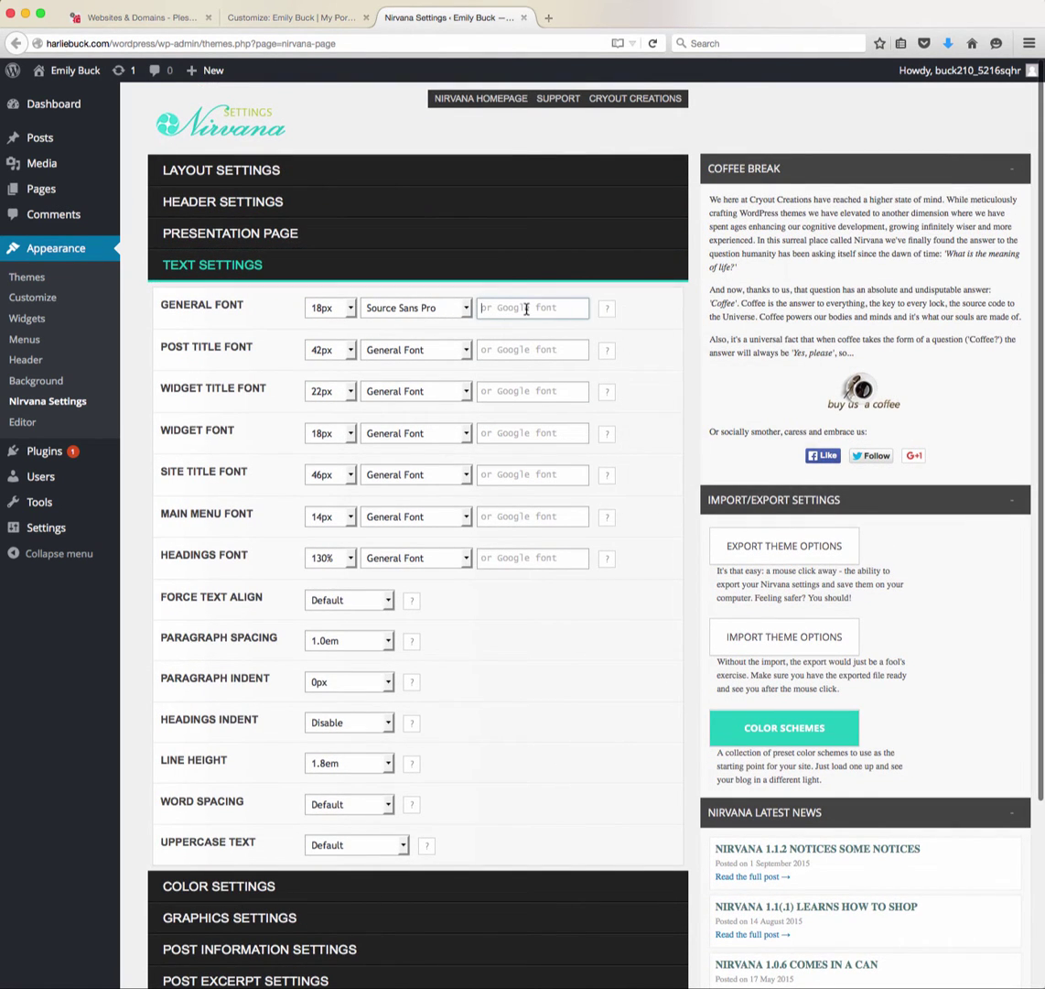
mouse_move(603, 310)
scroll(446, 763, "down", 5)
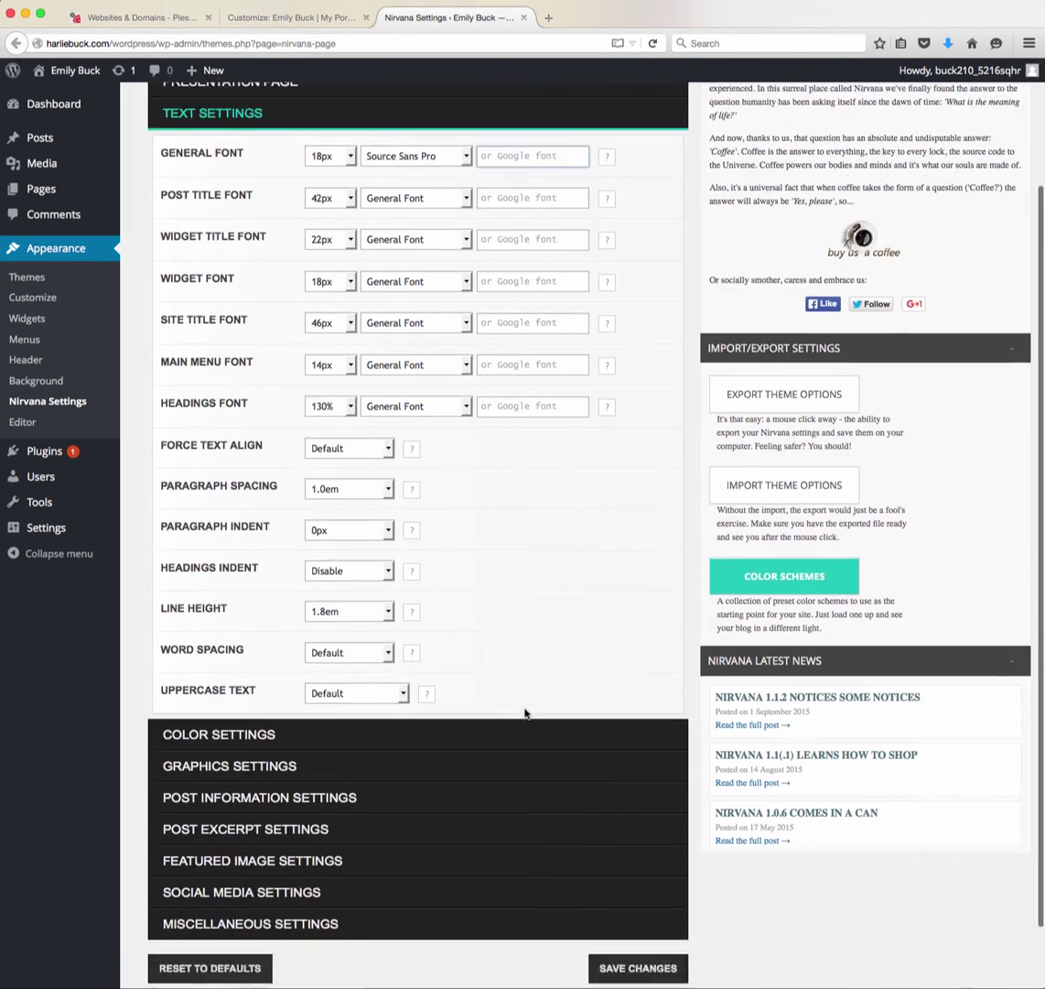
Examine the color settings, checking the color picker for the sidebar widgets' background and the social icon colors
left_click(291, 671)
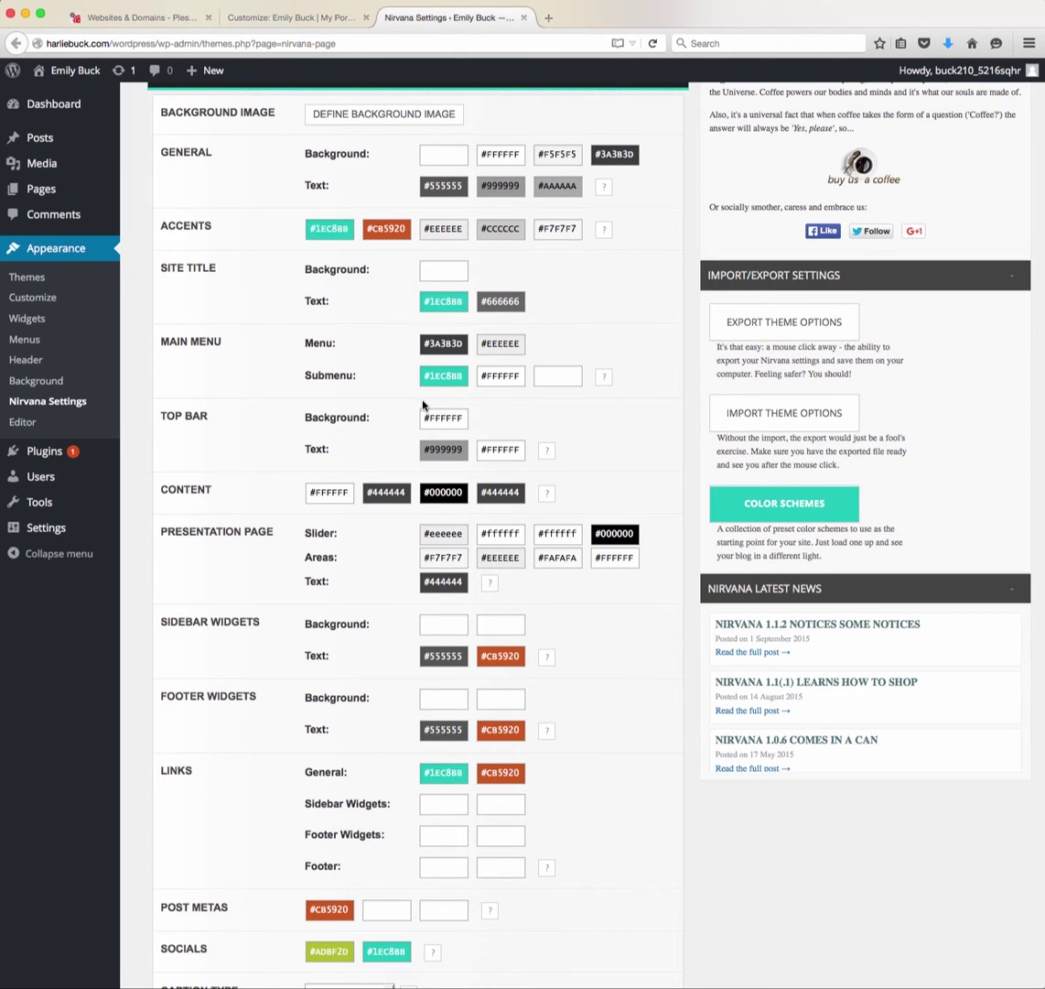
left_click(445, 624)
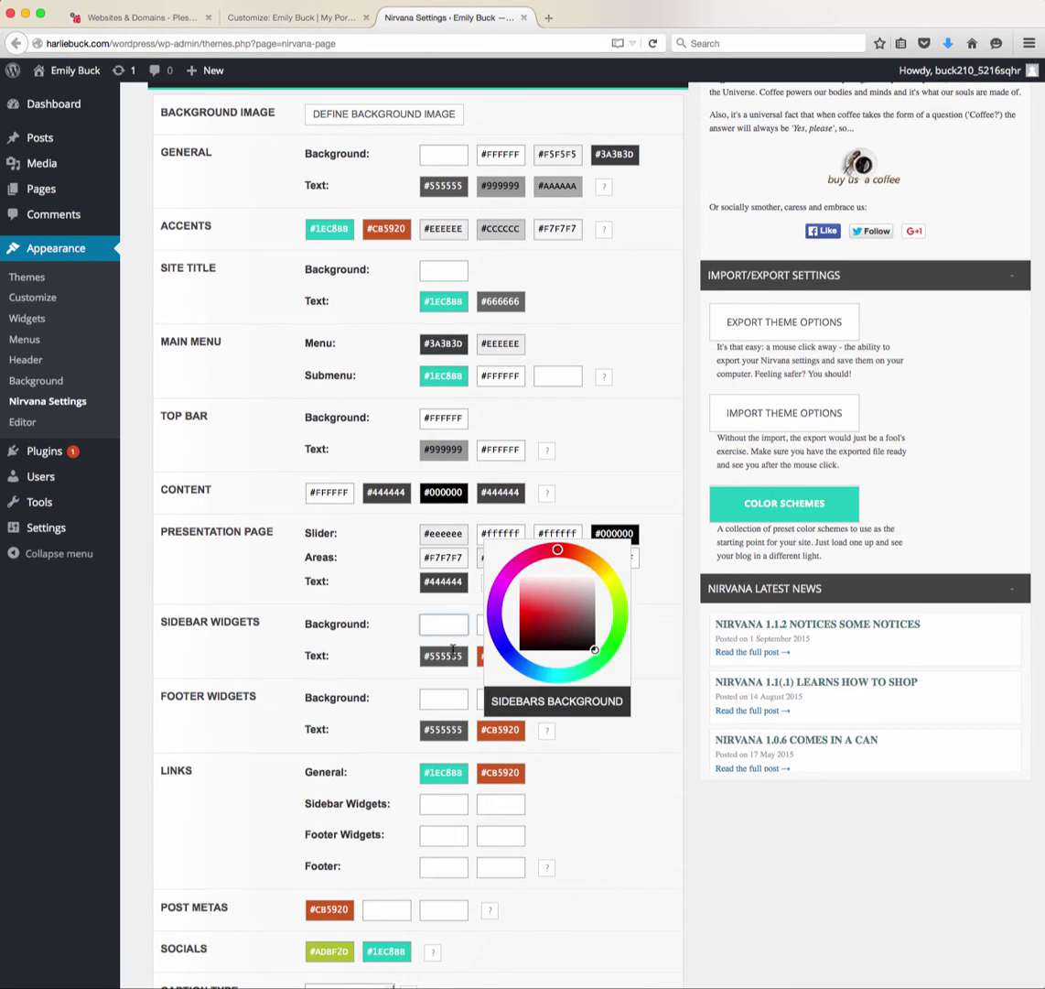
left_click(400, 655)
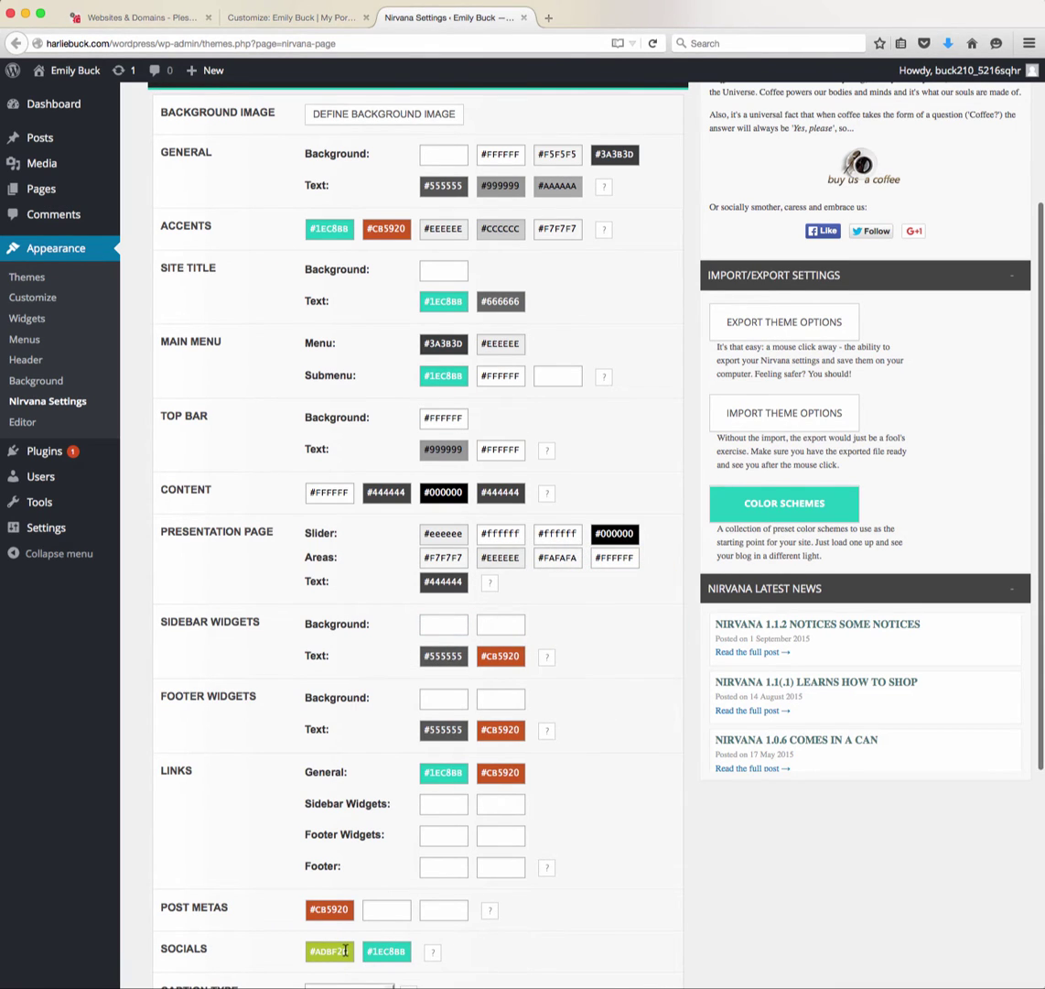
scroll(345, 952, "down", 3)
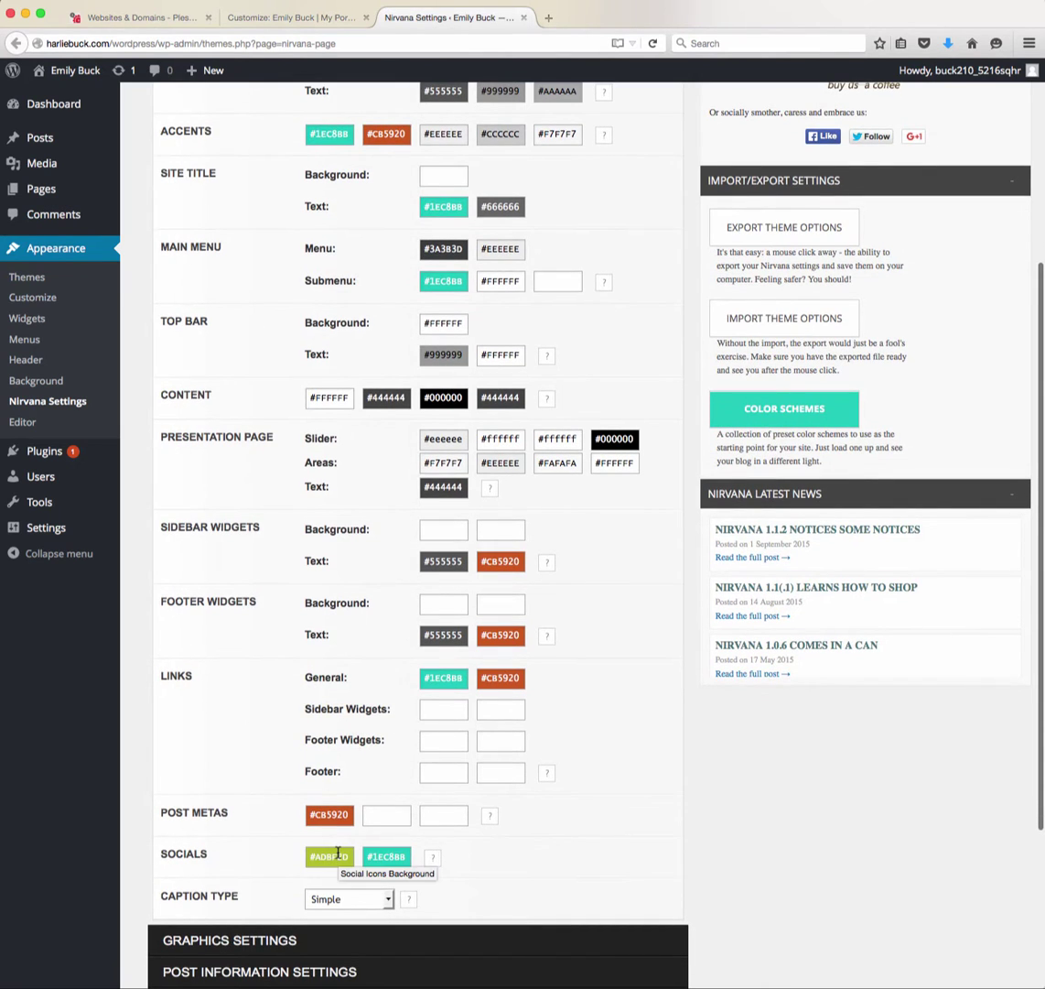
scroll(364, 137, "up", 7)
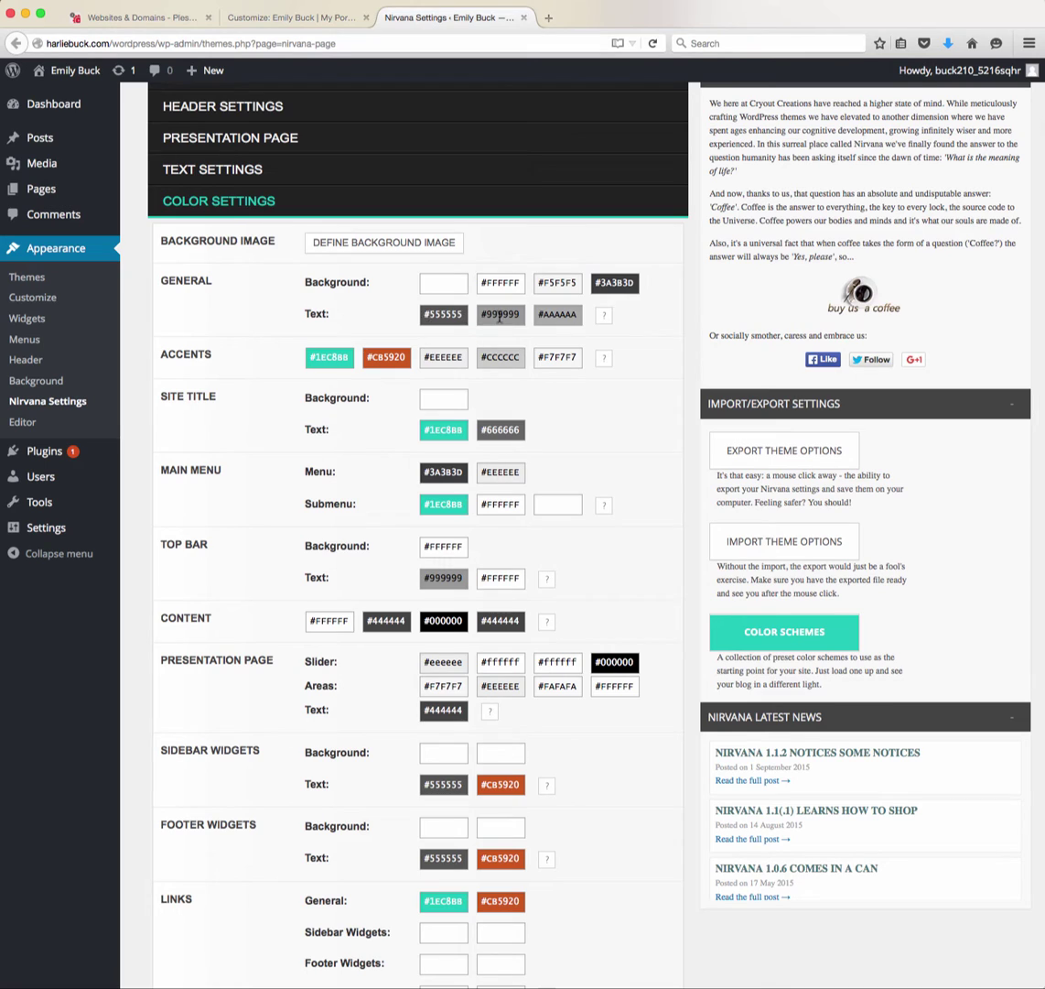
Try different hues in the color picker for the general text, leaving its color value unchanged
left_click(447, 313)
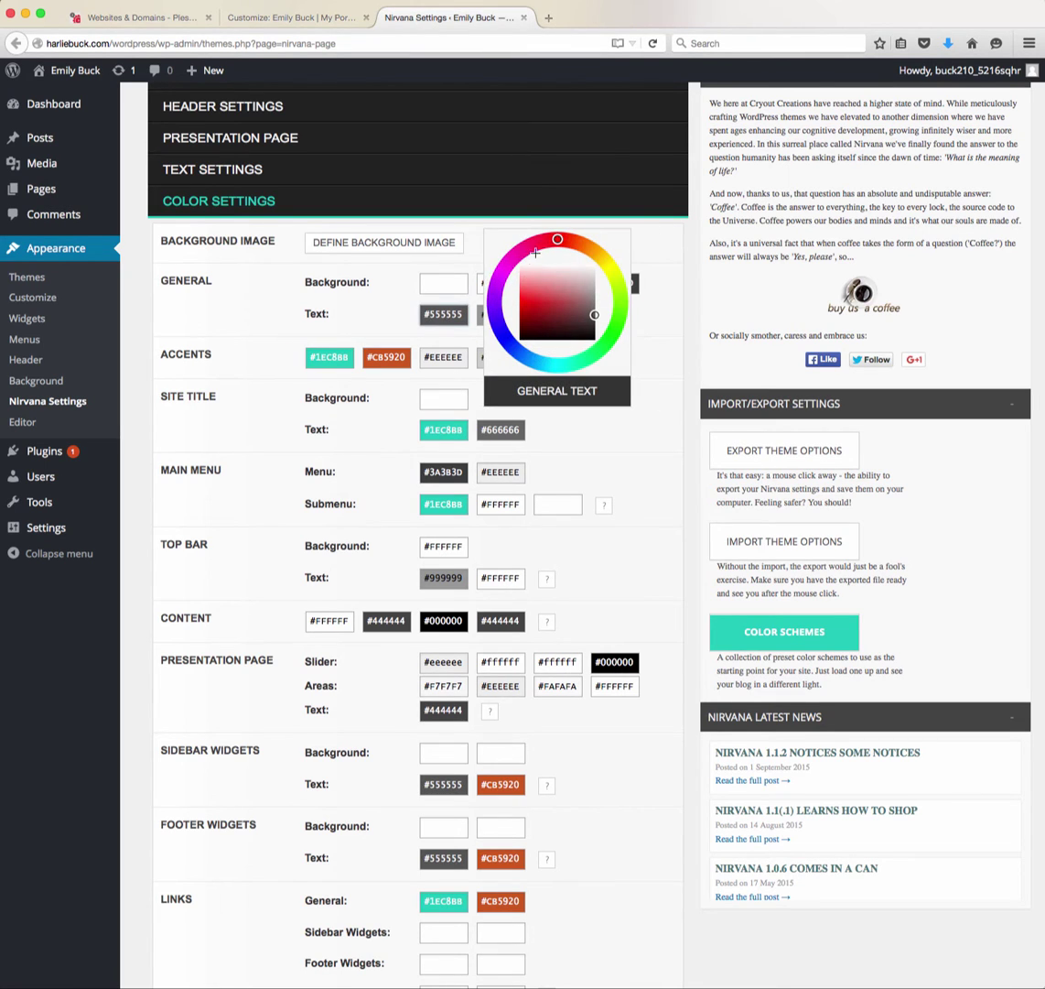
left_click(583, 245)
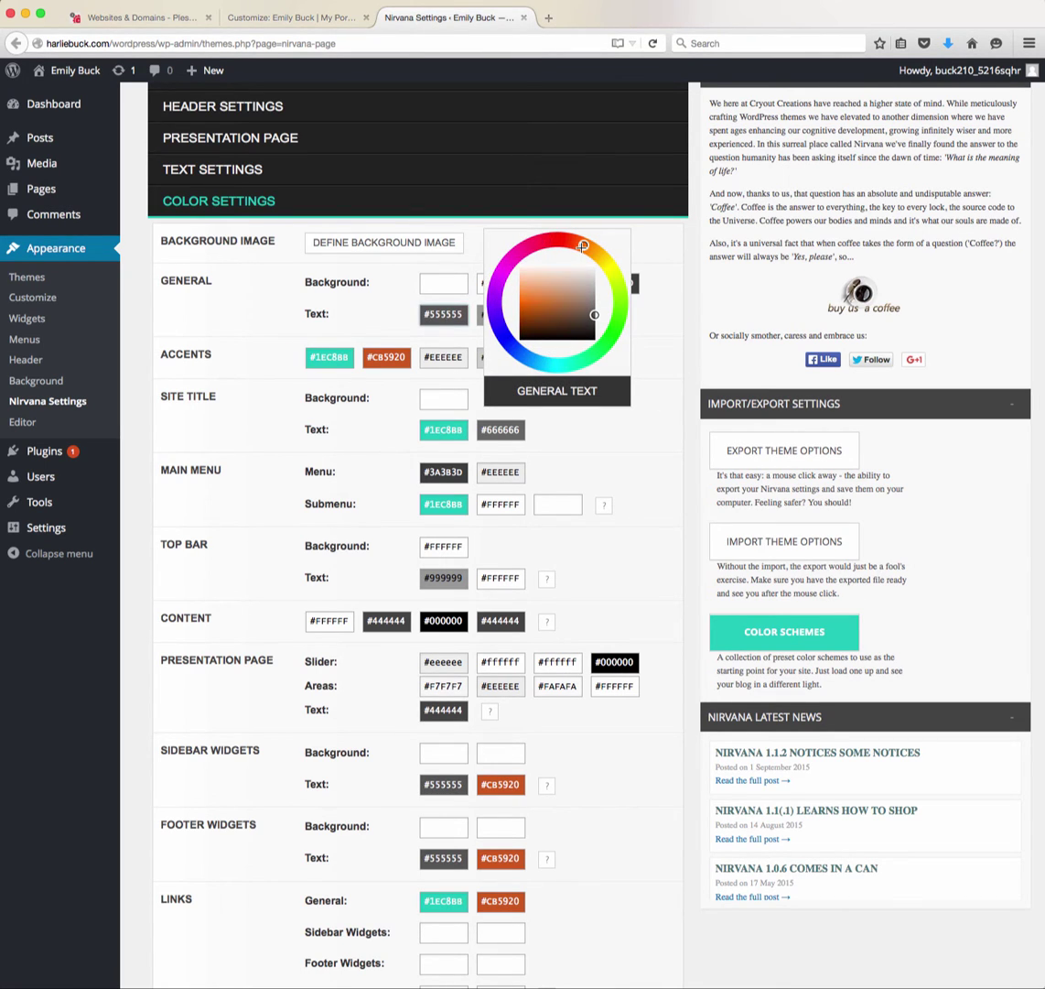
left_click(620, 303)
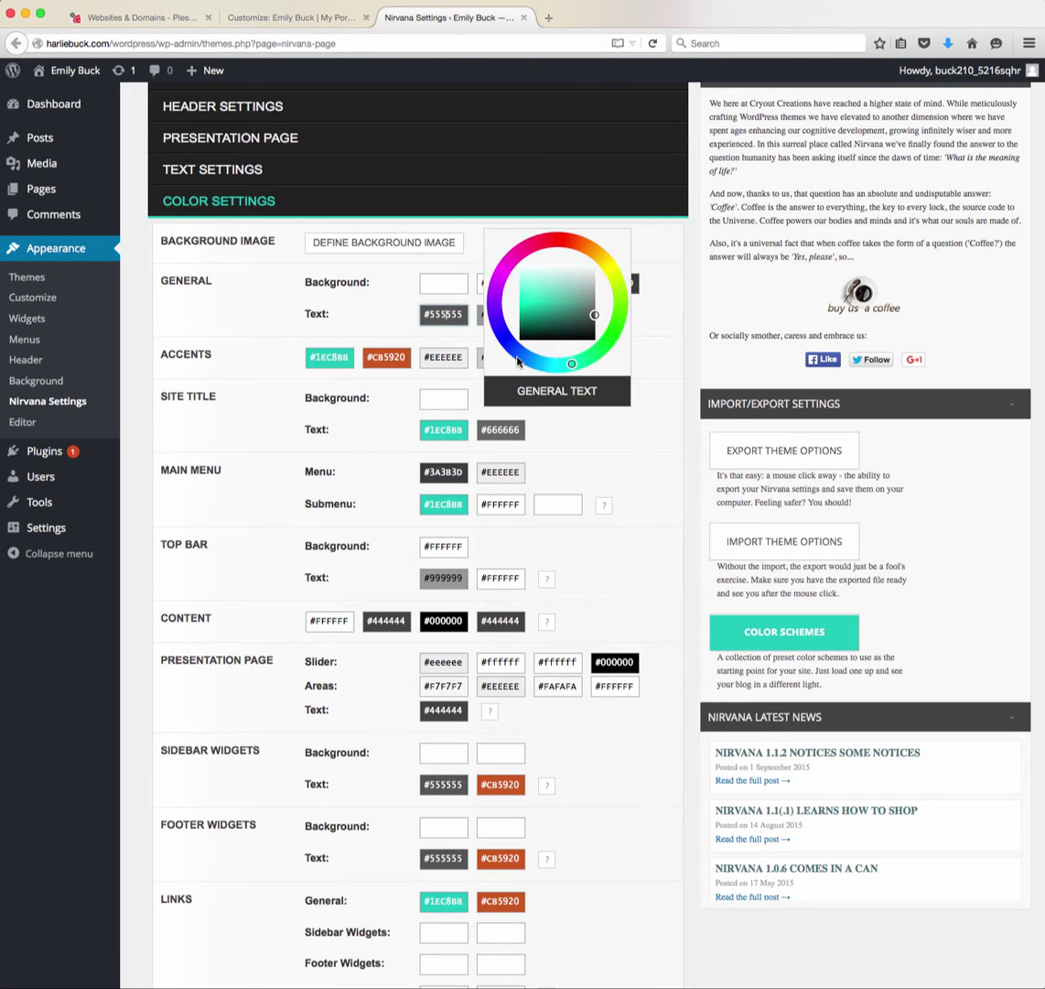
left_click(357, 288)
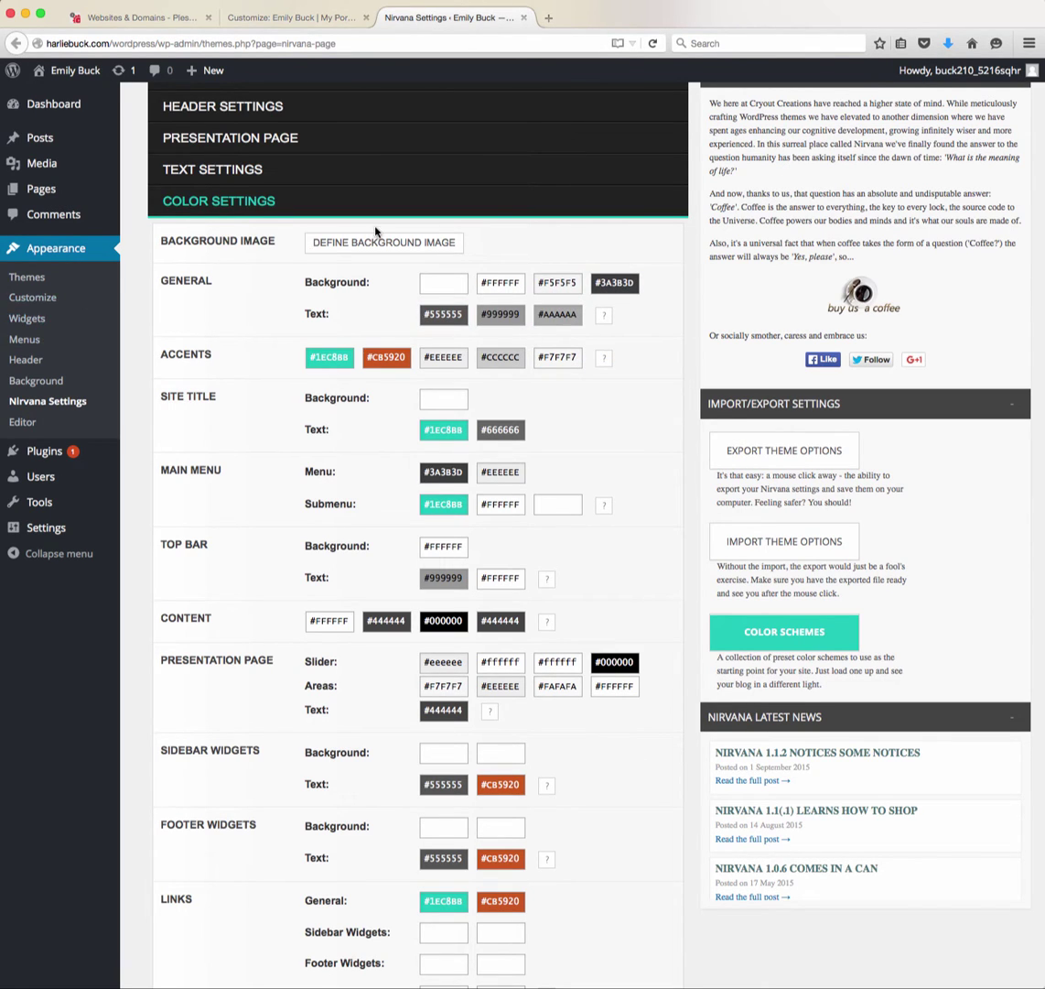
Review the graphics settings for the top bar, breadcrumbs, pagination, menu alignment and search bar locations
scroll(337, 206, "down", 5)
left_click(211, 695)
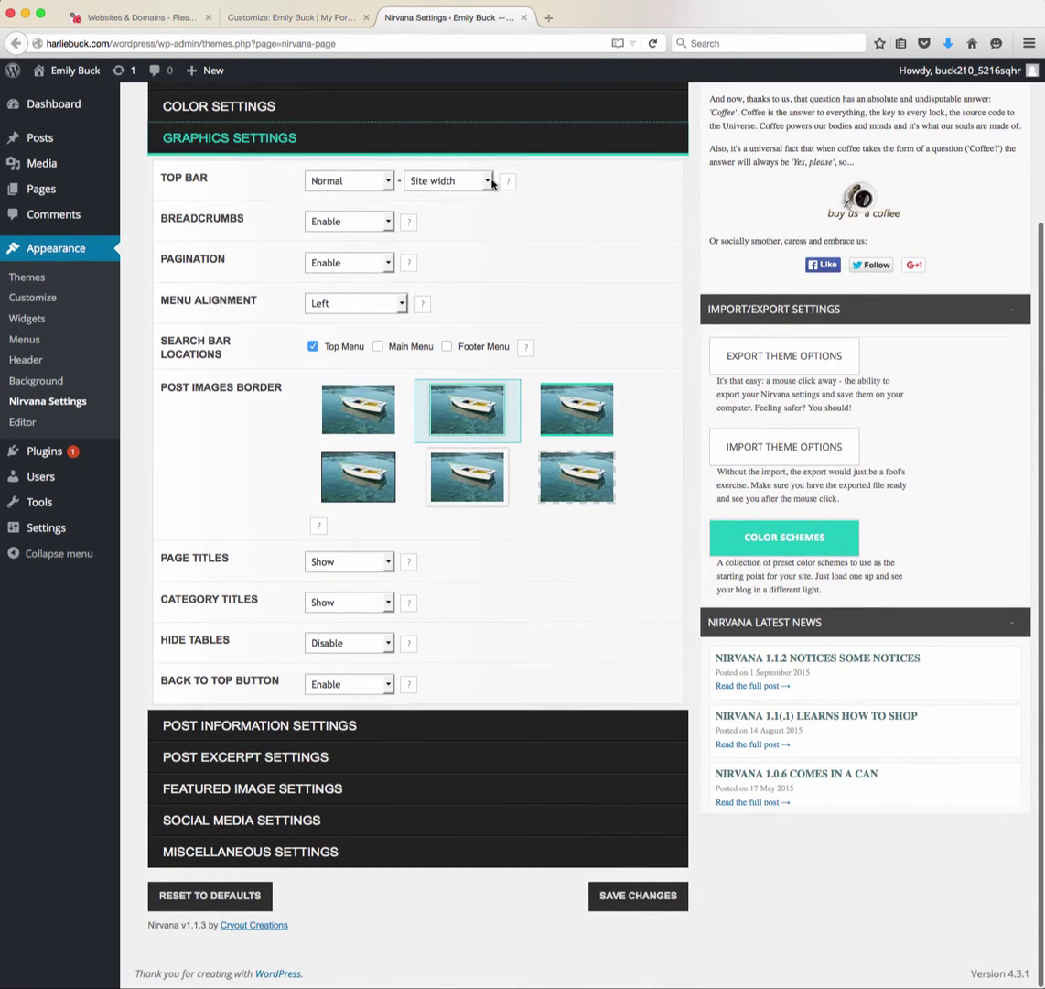
left_click(353, 227)
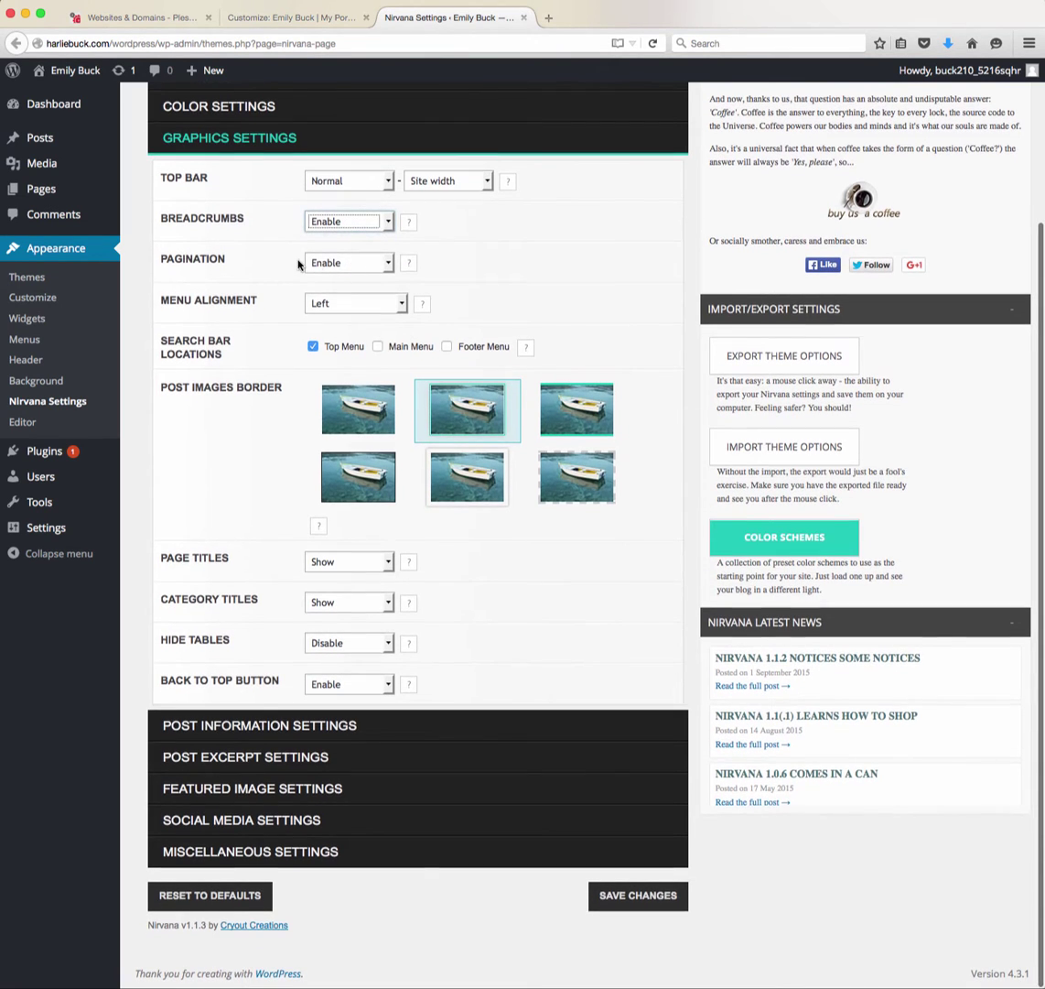
left_click(327, 306)
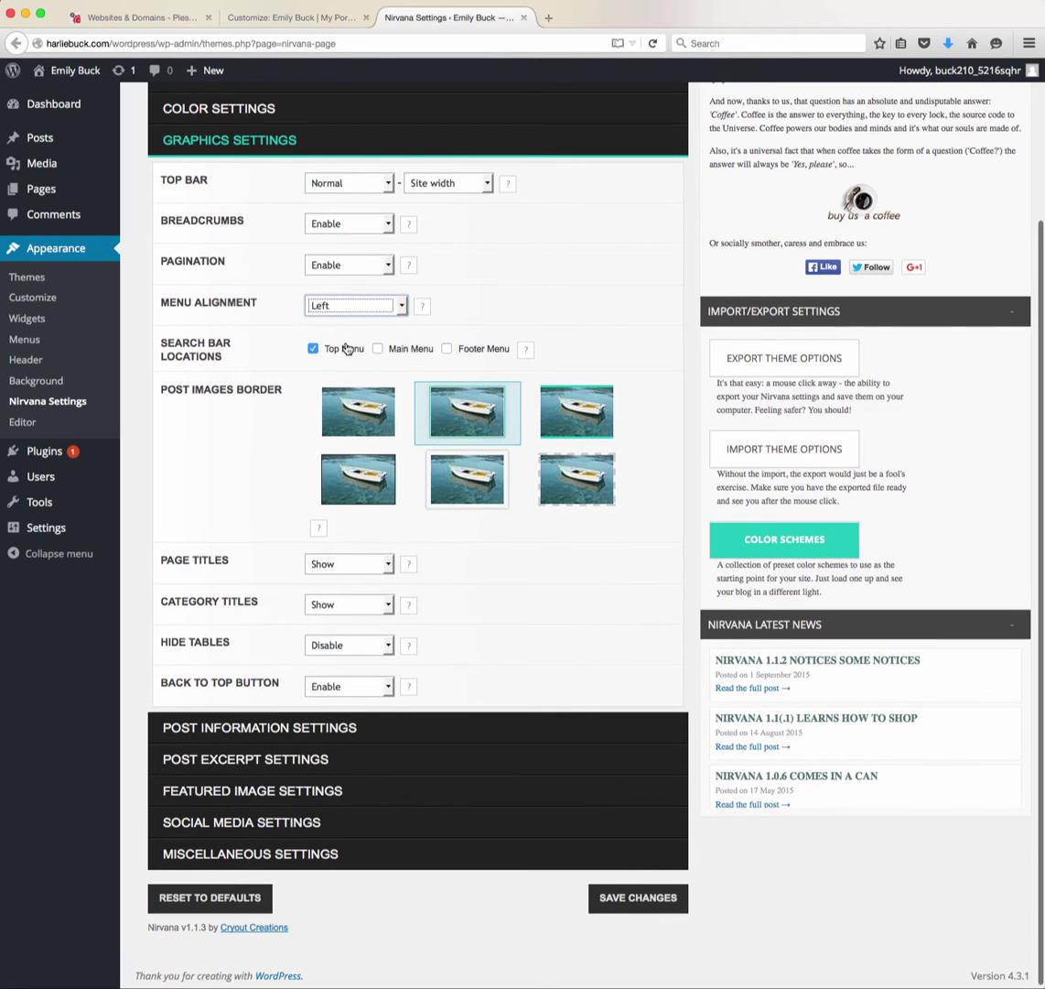
scroll(358, 352, "down", 1)
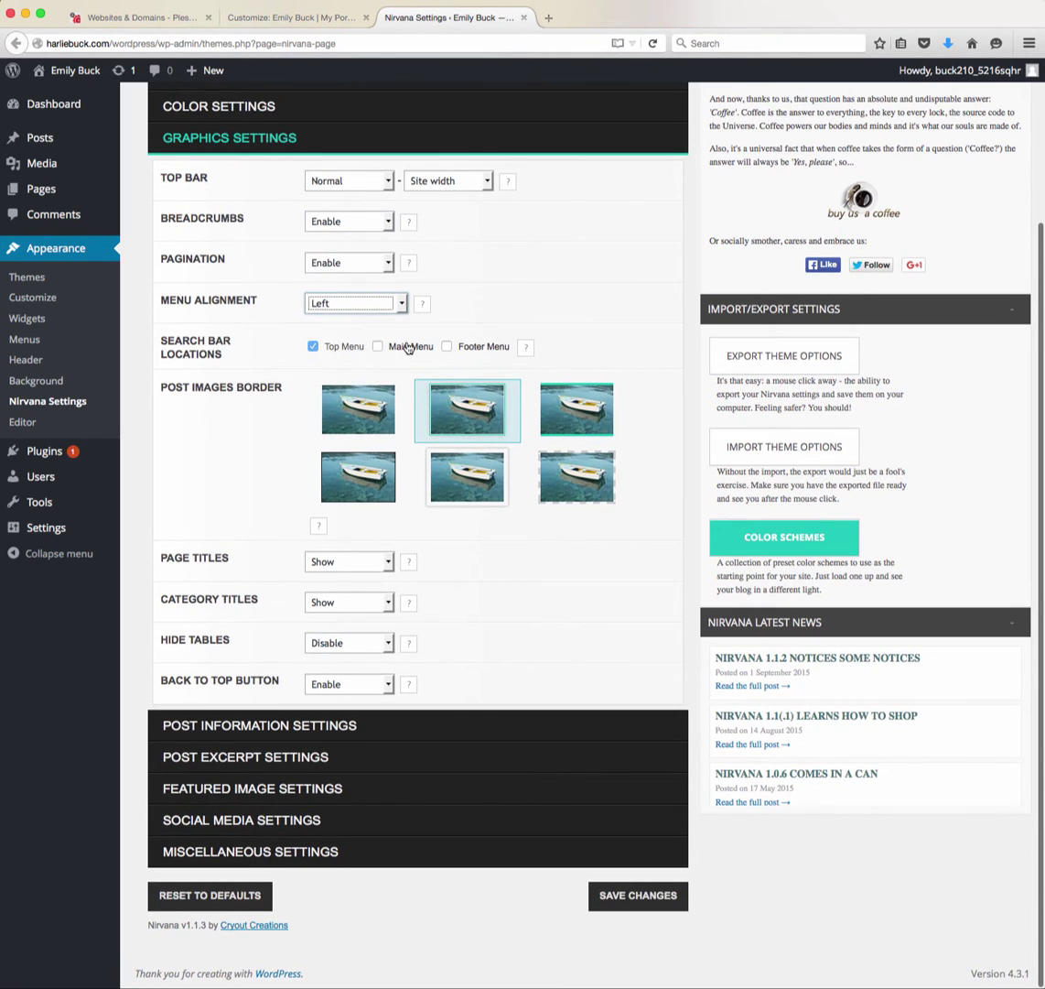
Try several post image border styles, choose the white frame with a thin grey outline, and keep page titles set to Show
left_click(357, 407)
left_click(394, 490)
left_click(460, 494)
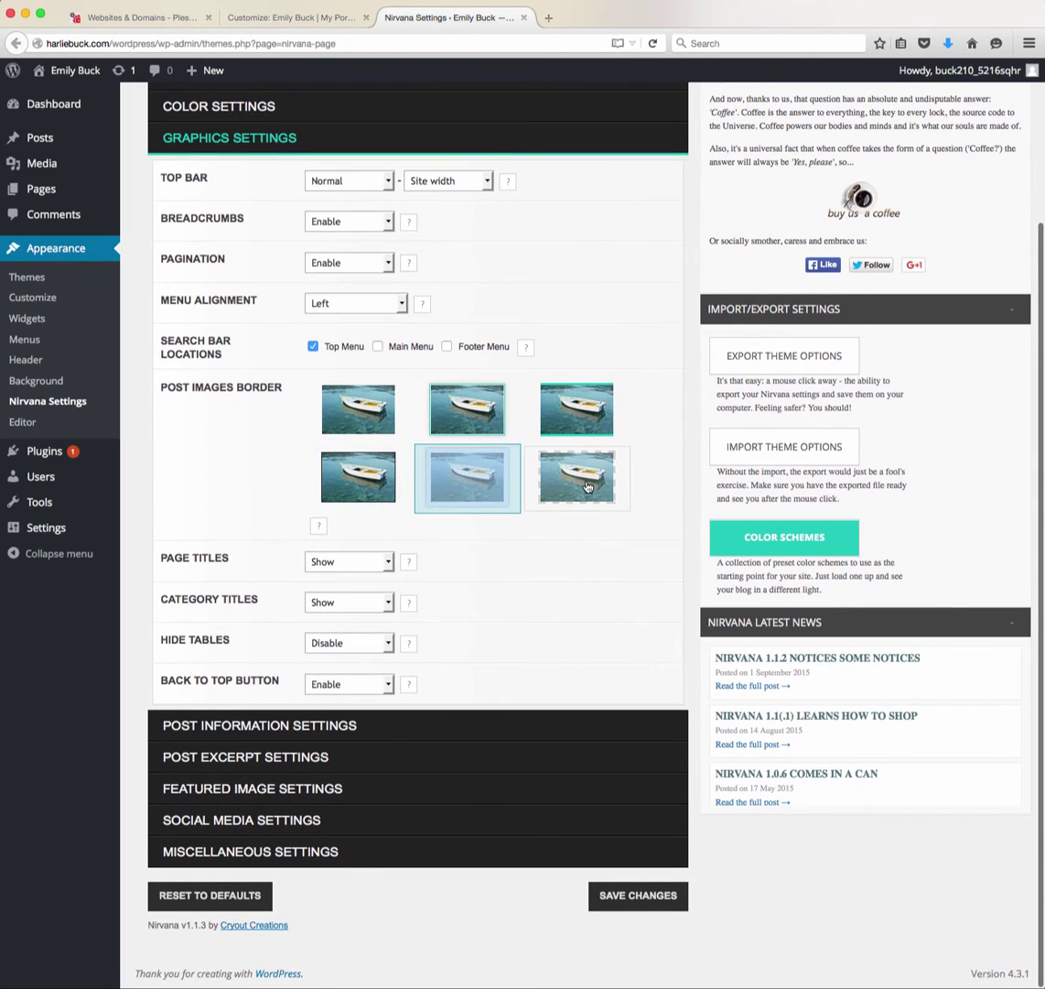
left_click(380, 569)
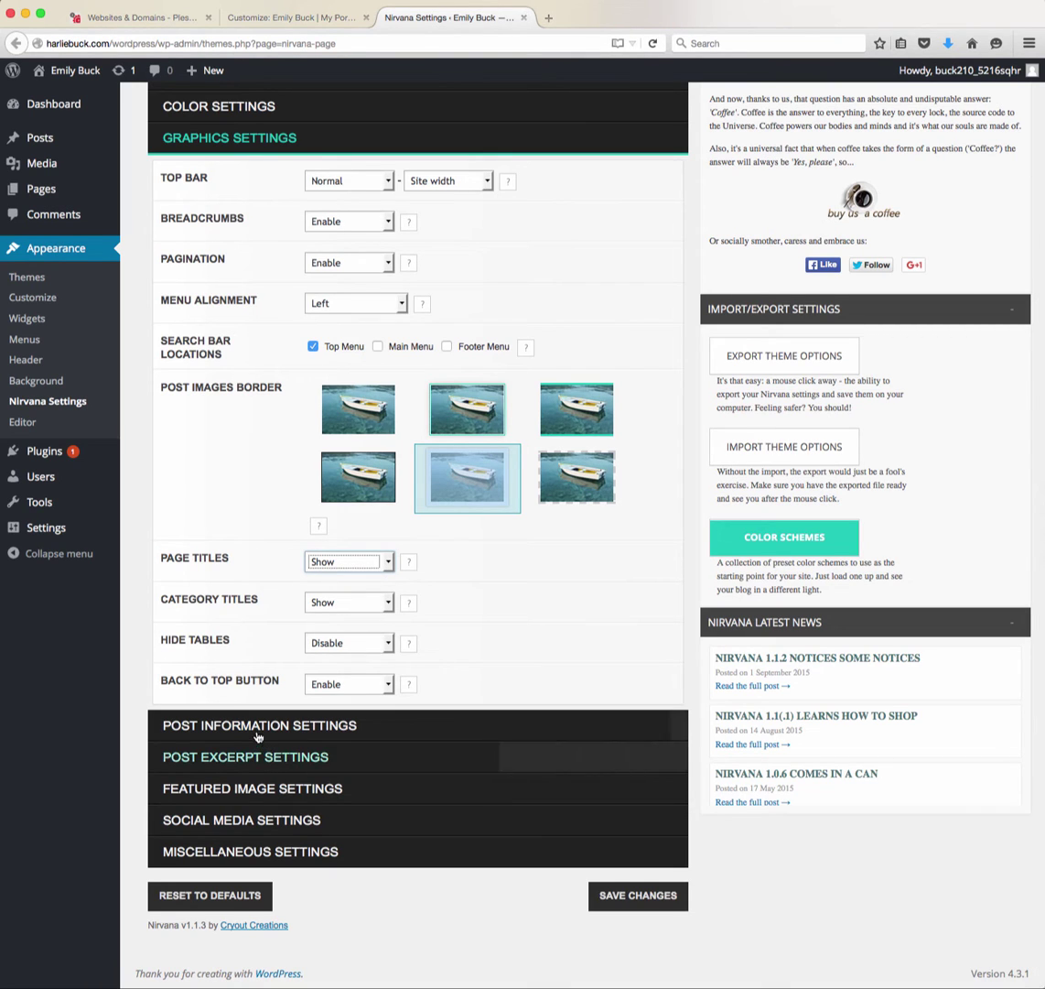
Look through the post information, post excerpt and featured image settings
left_click(306, 728)
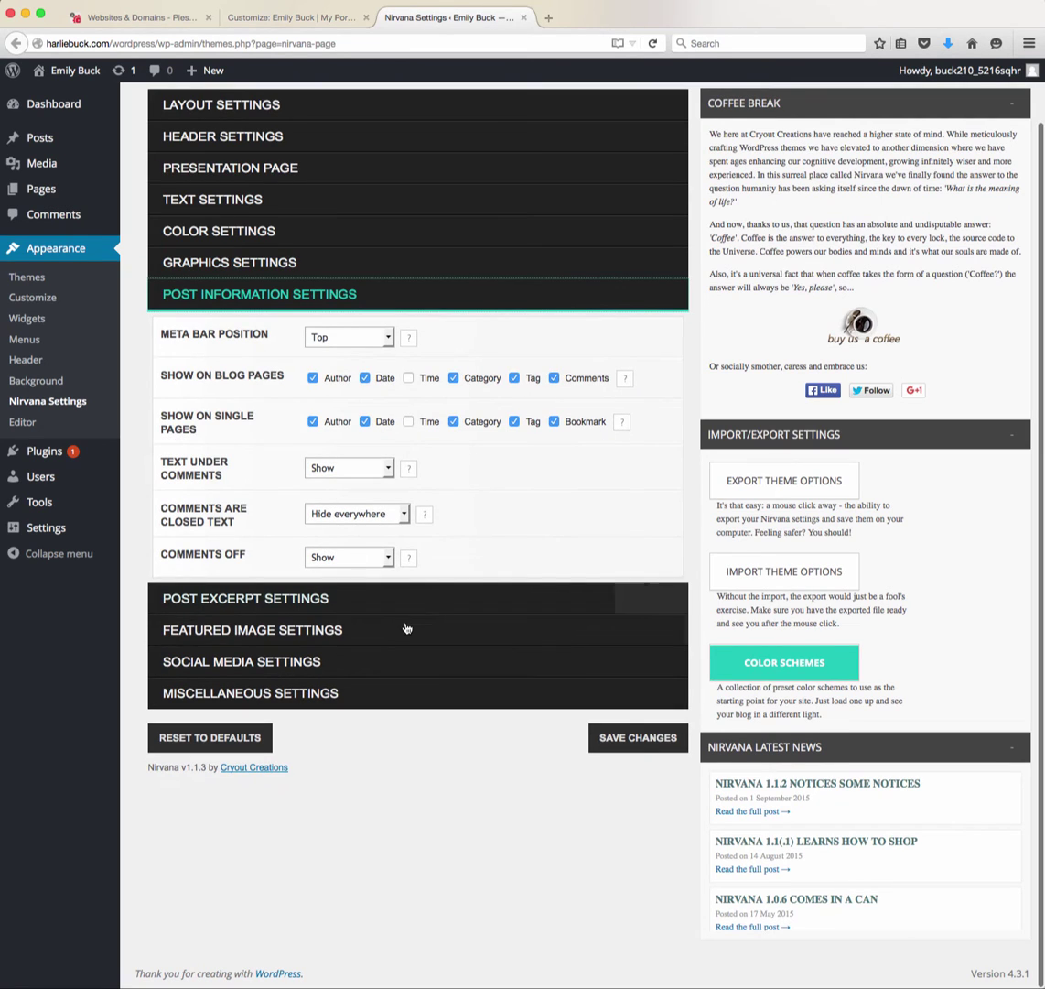
left_click(406, 610)
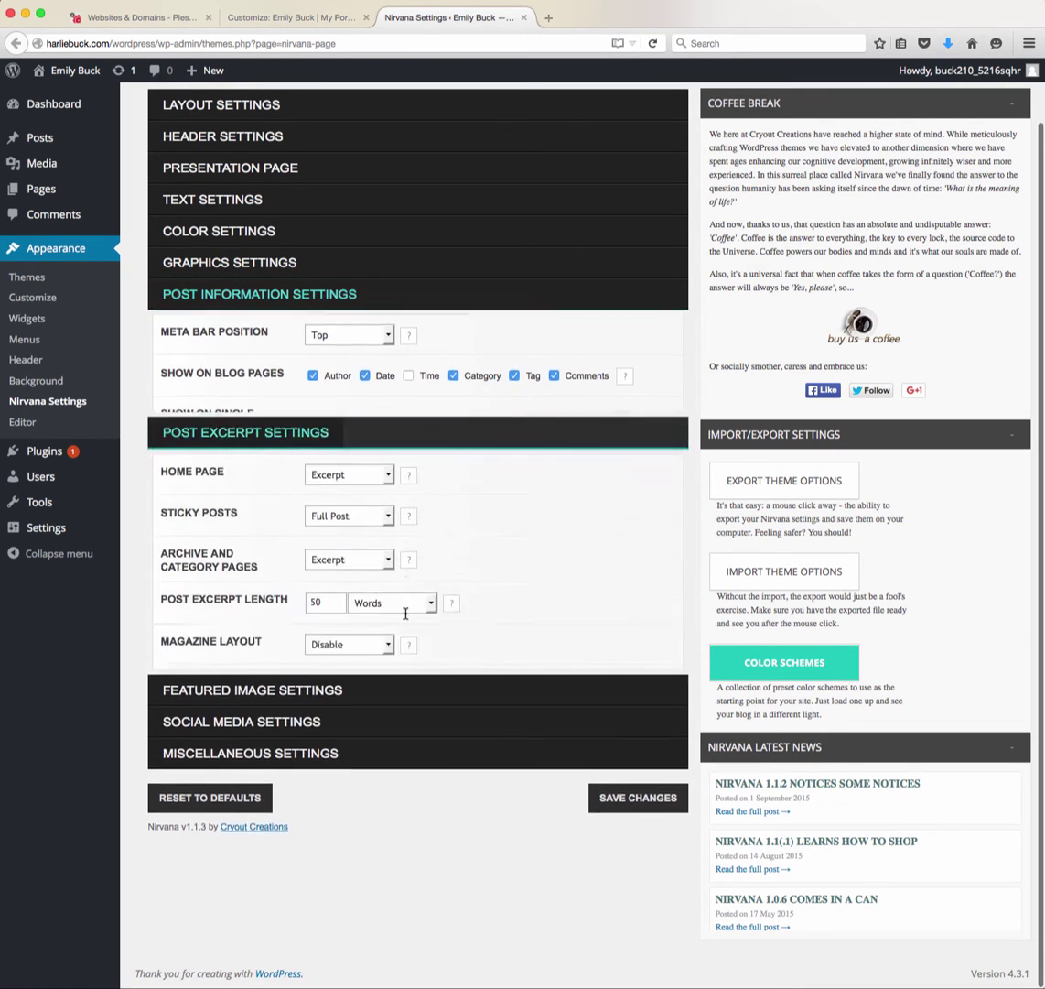
left_click(327, 722)
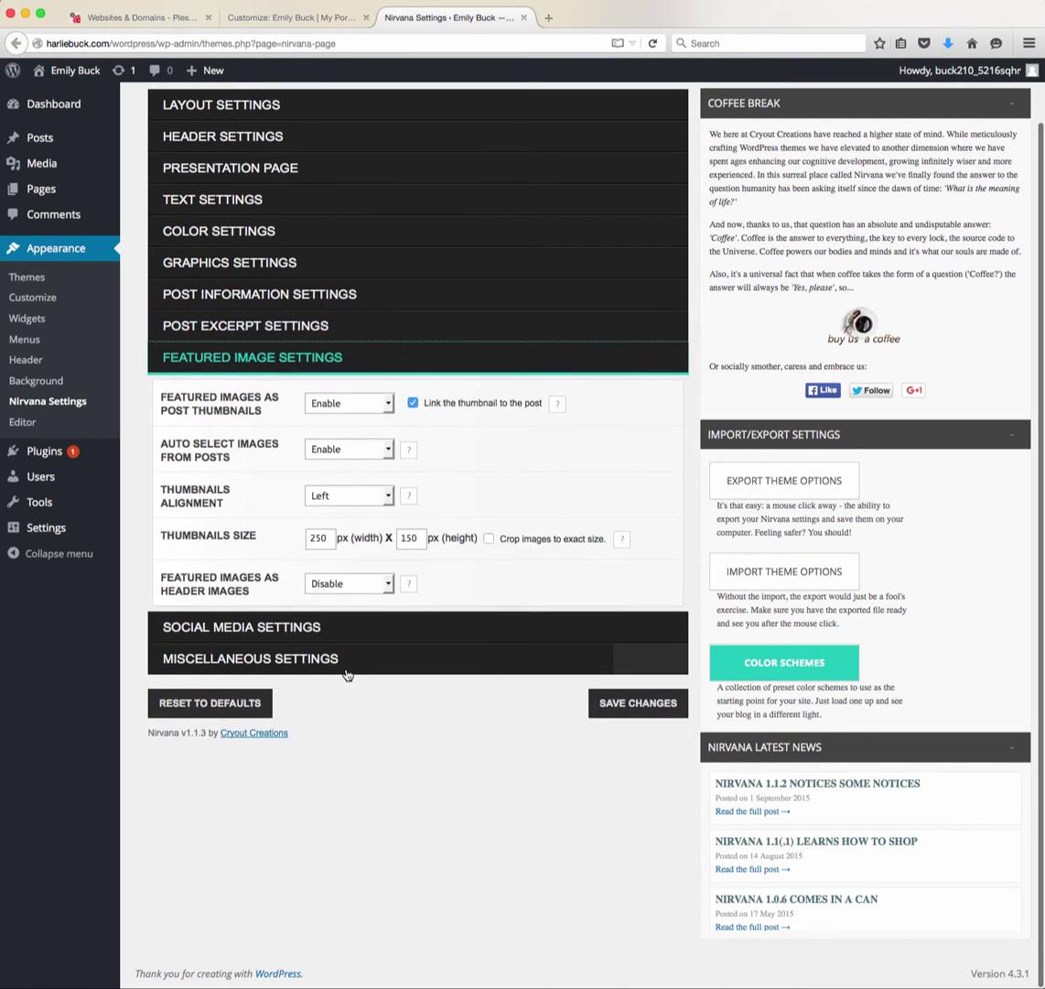
Examine the social media settings, including the YouTube link address and the locations where social icons are displayed
left_click(319, 626)
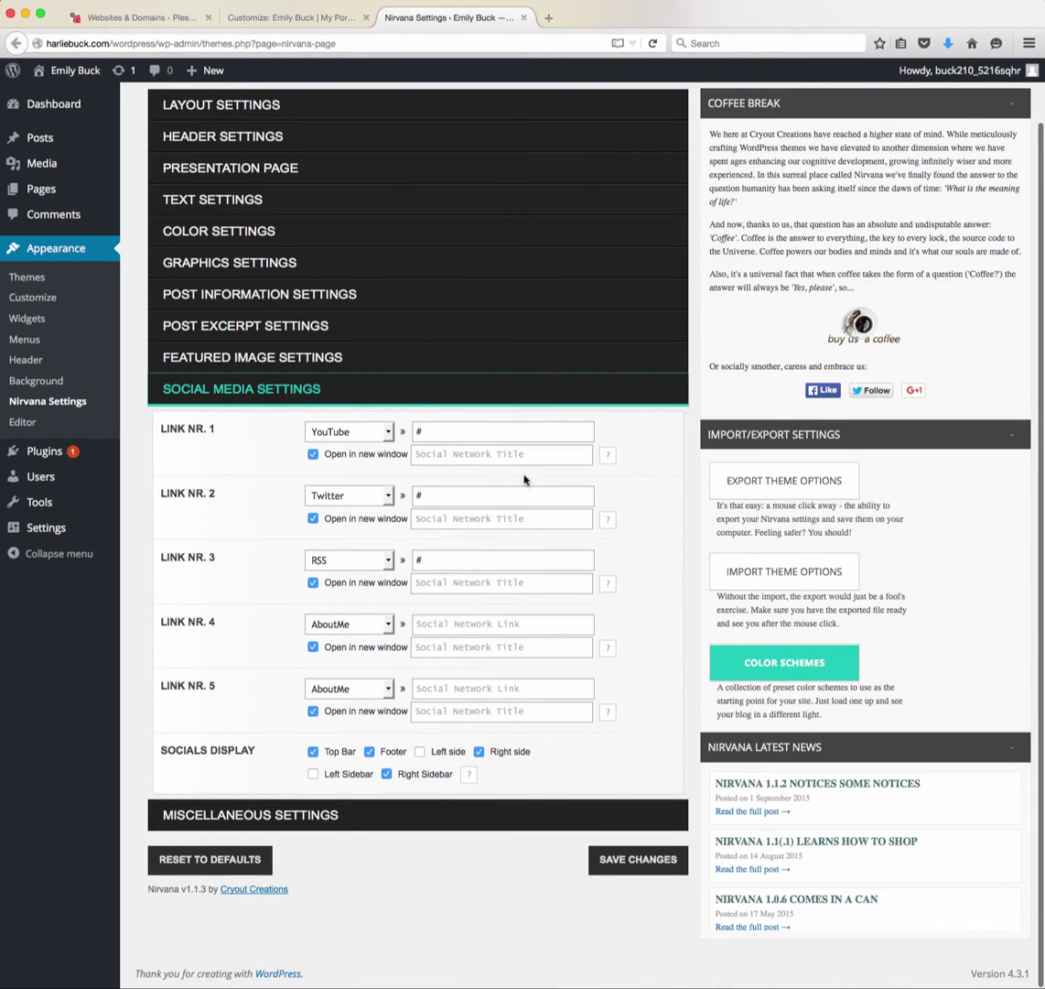
left_click(465, 428)
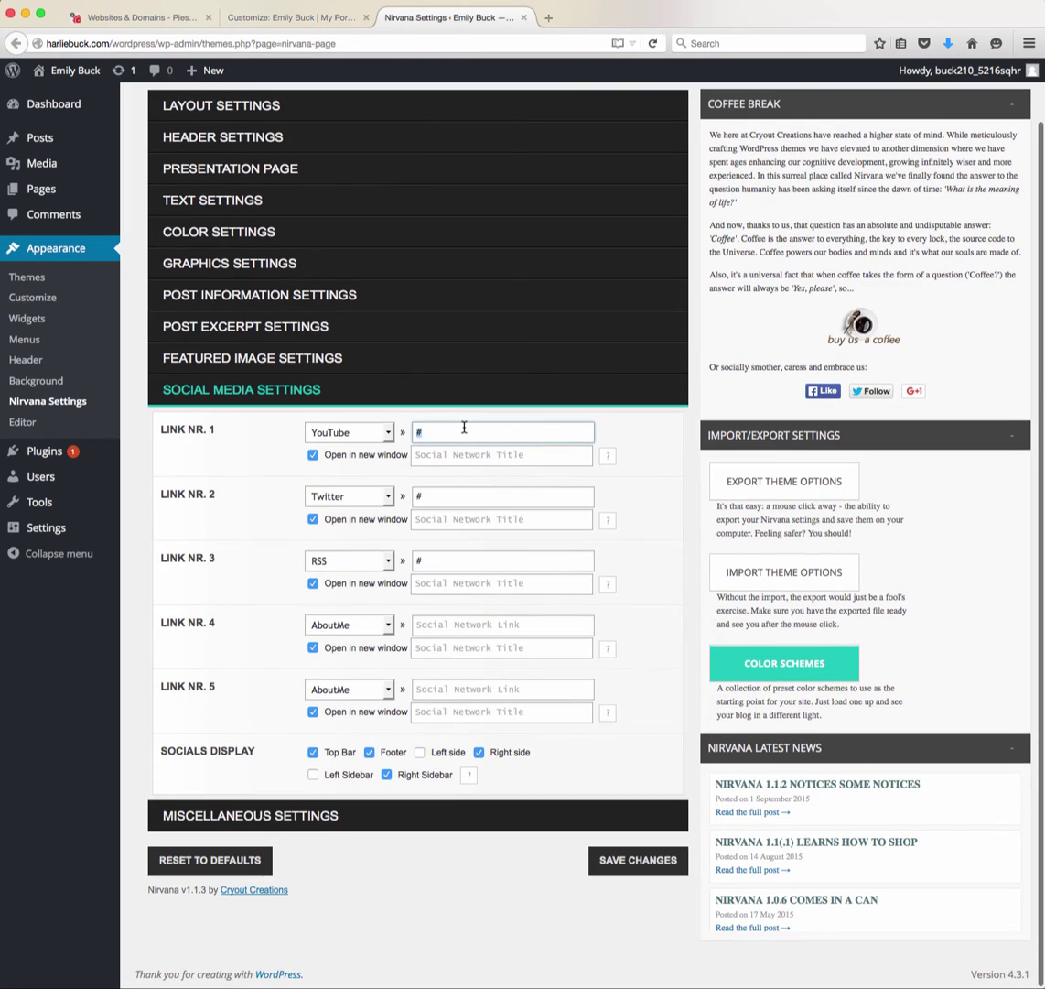
scroll(414, 433, "up", 1)
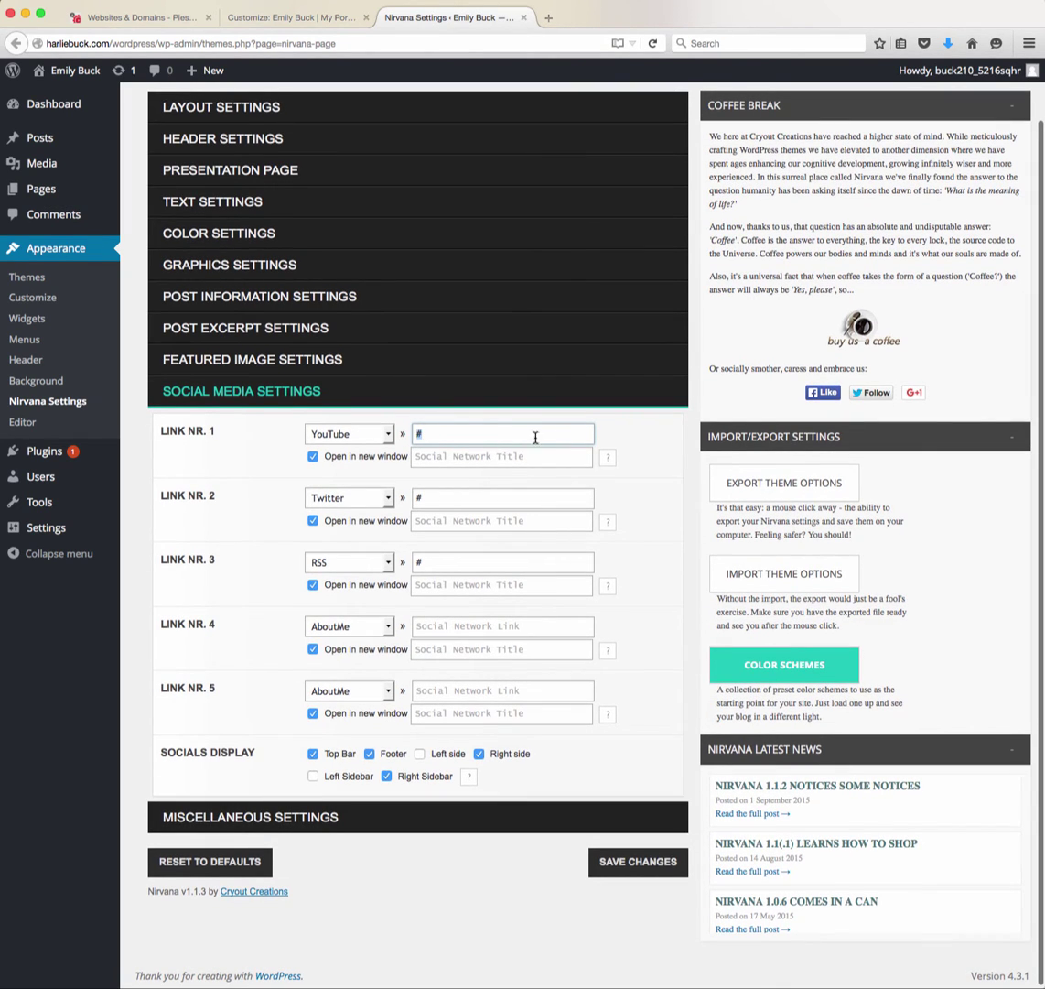
scroll(435, 502, "down", 1)
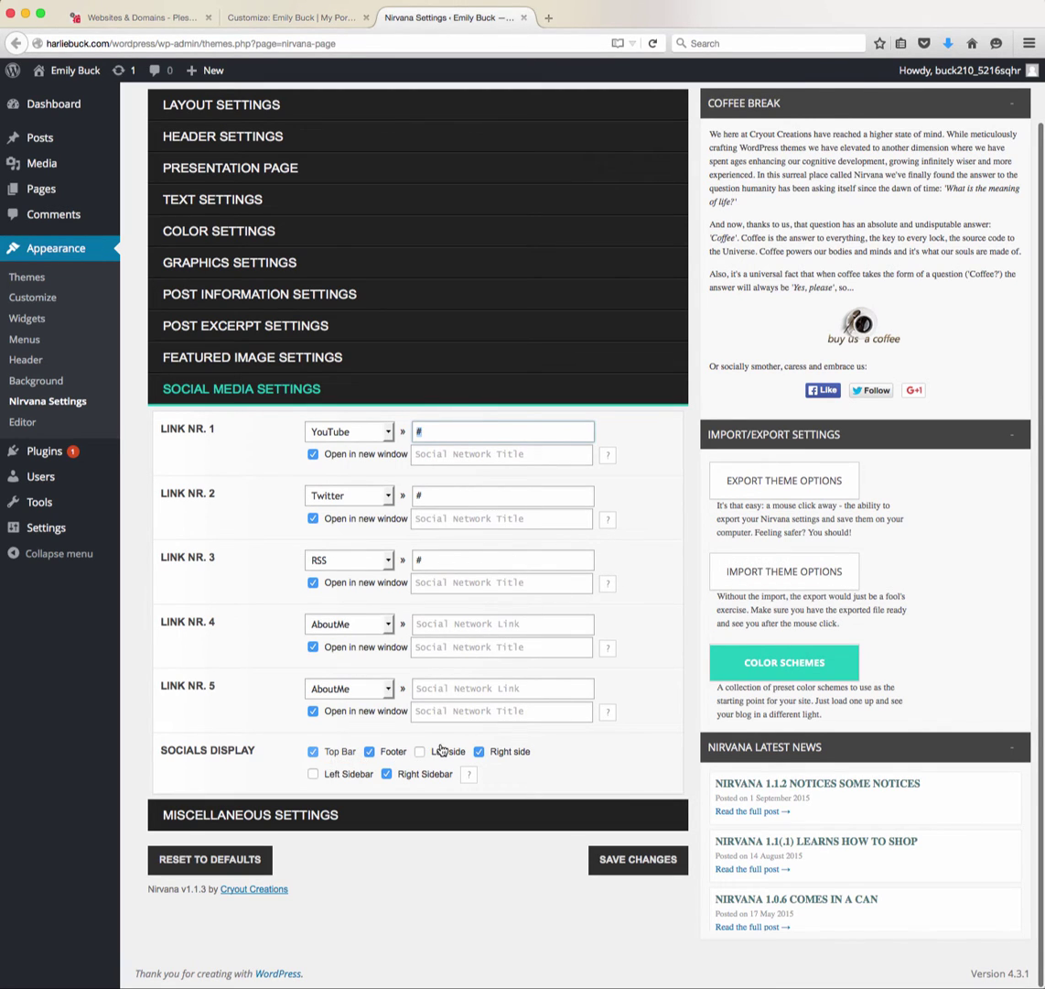
Review the custom CSS field in the miscellaneous settings and save the Nirvana theme changes
left_click(366, 811)
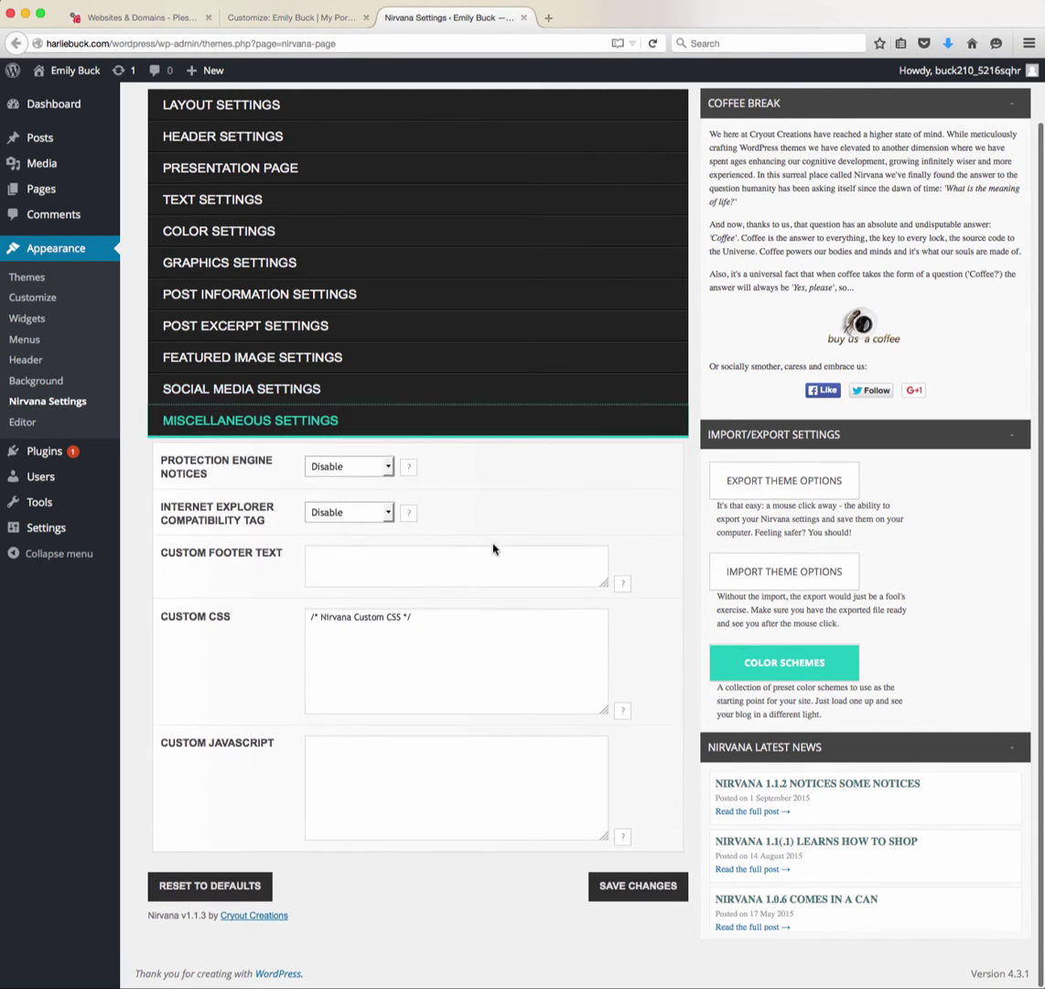
left_click_drag(421, 617, 268, 646)
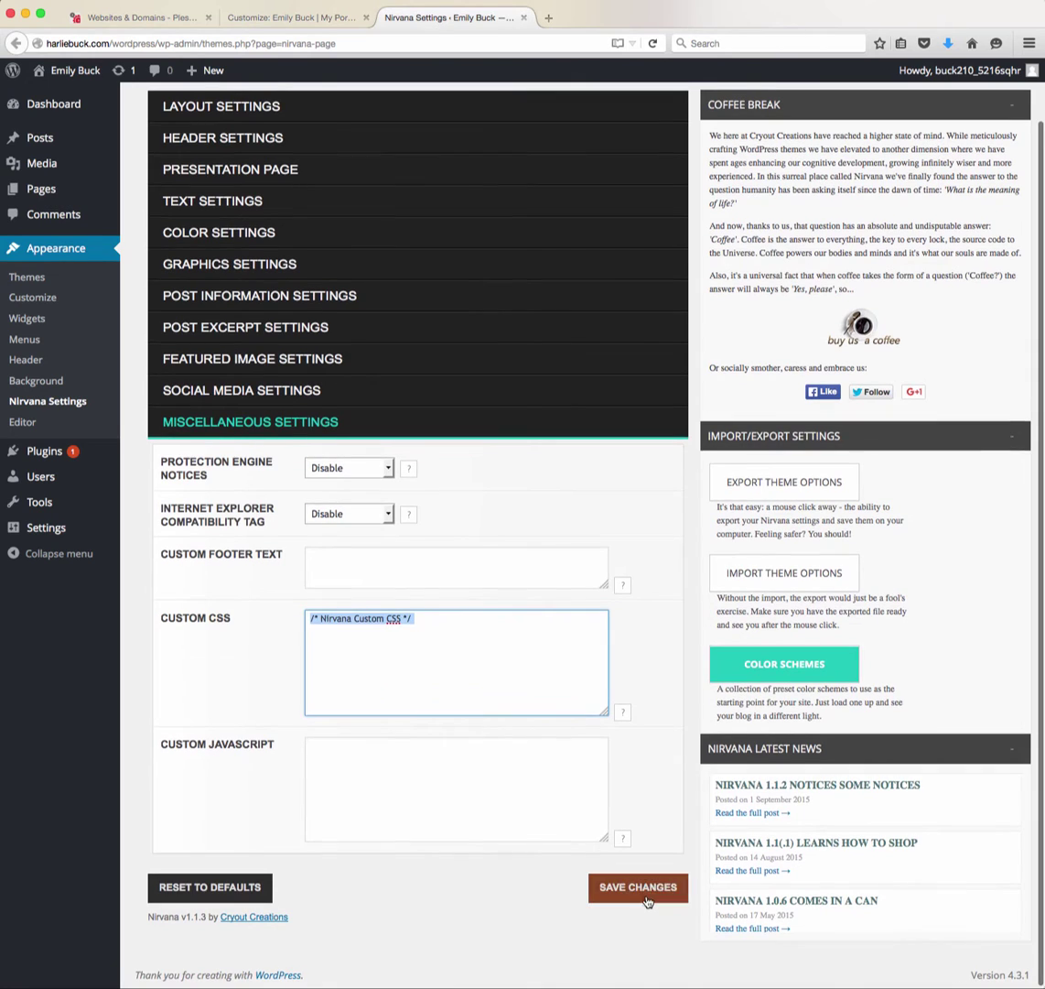
left_click(646, 901)
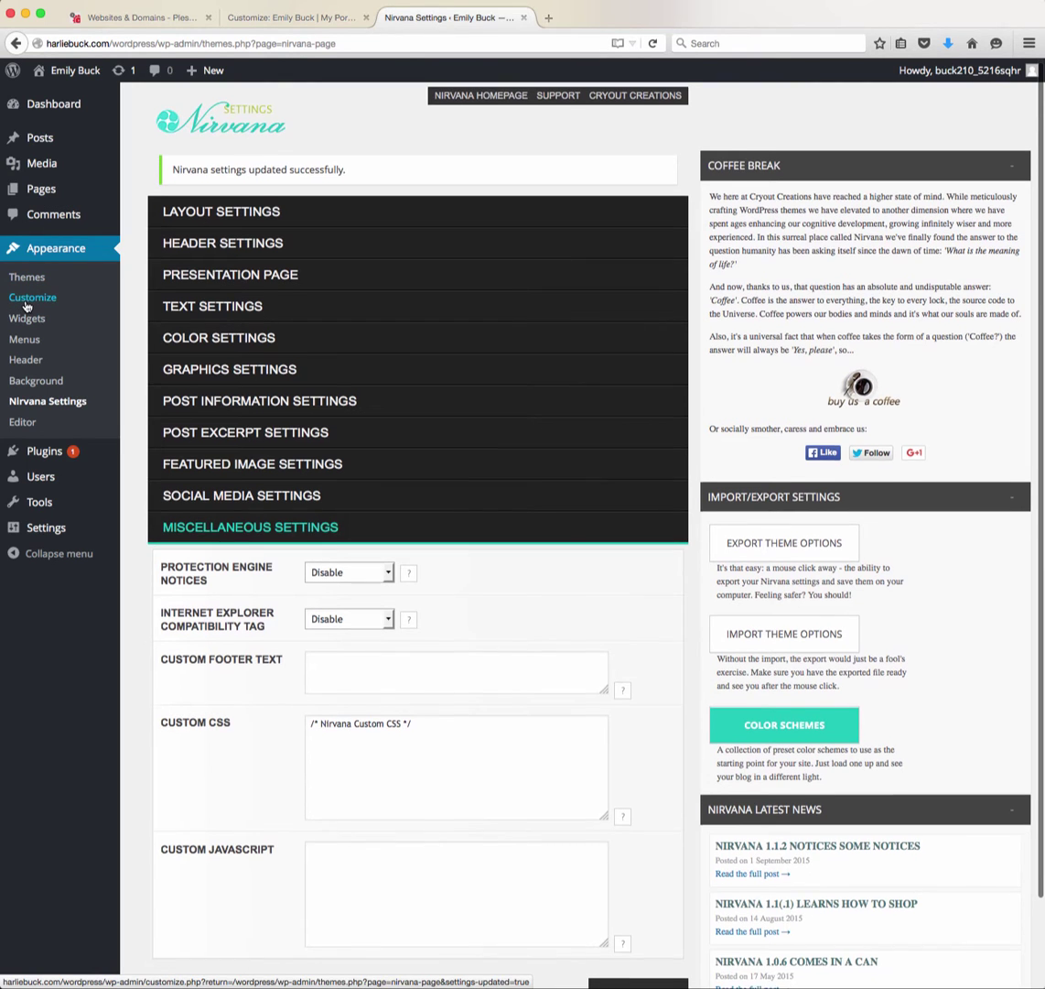
Open the Import page of the site's tools to view the available importers
left_click(27, 320)
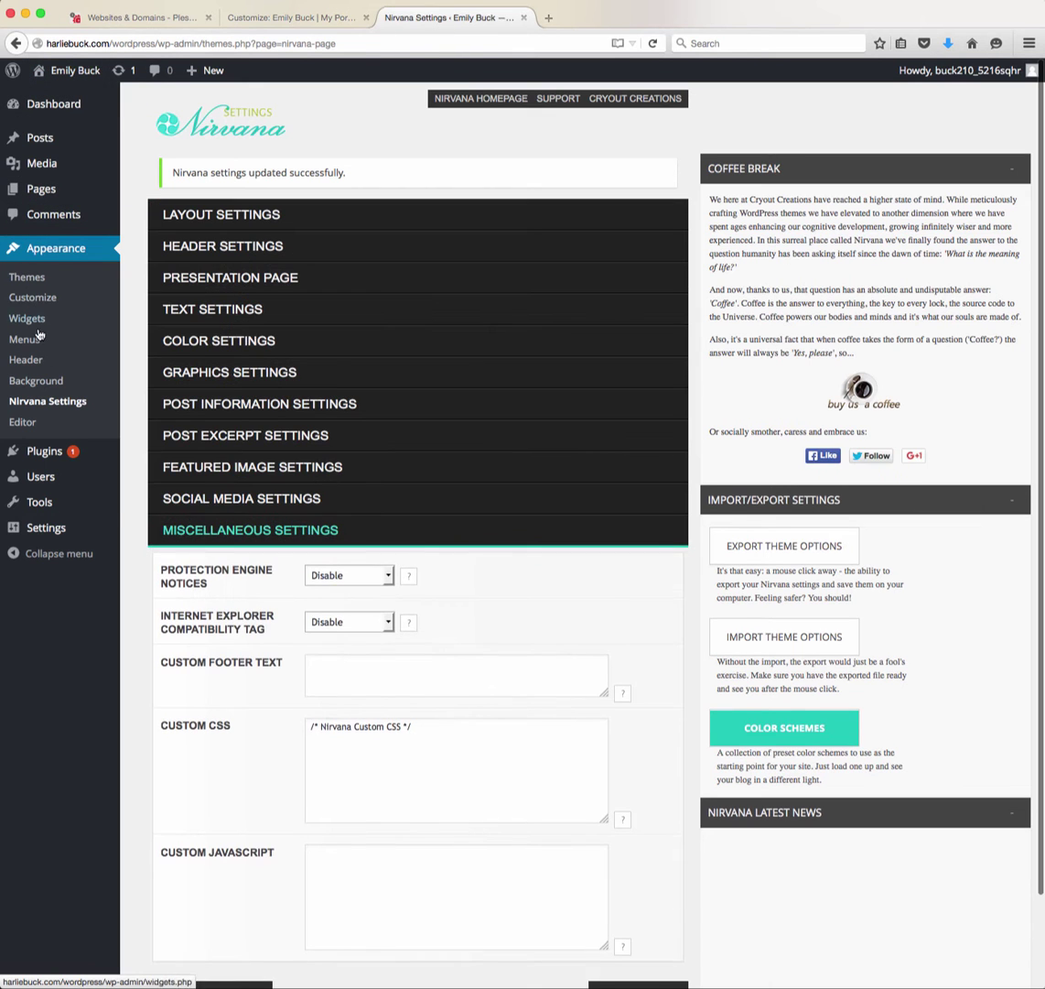
mouse_move(43, 458)
scroll(44, 457, "down", 1)
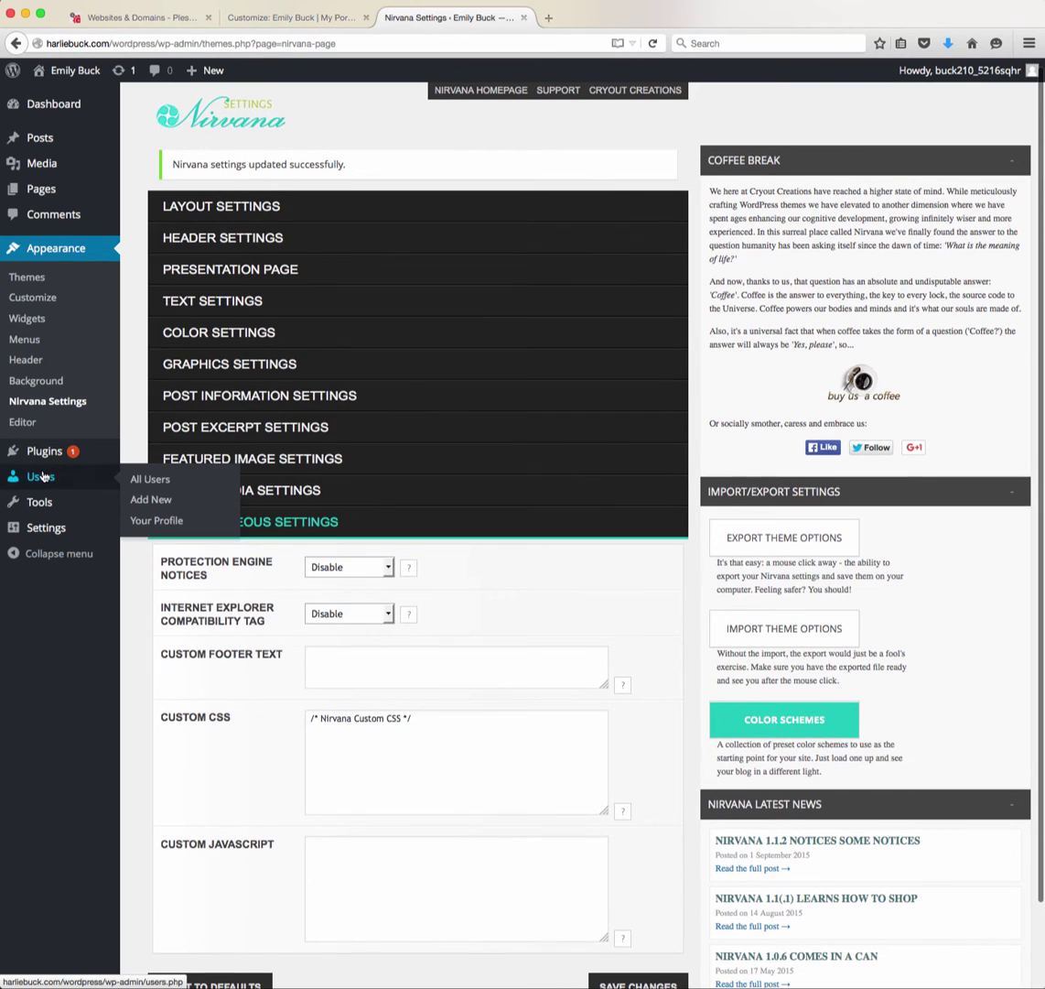
scroll(36, 494, "down", 1)
left_click(42, 502)
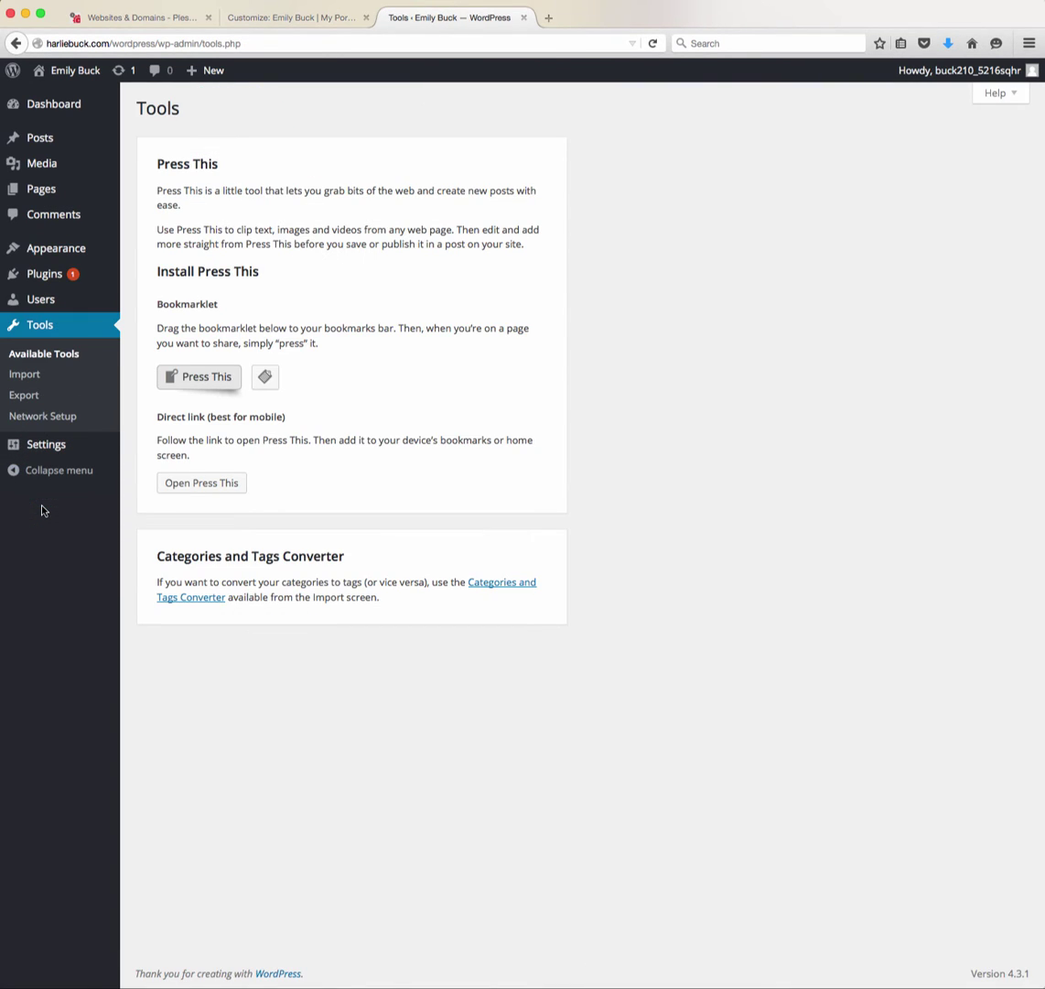
left_click(56, 374)
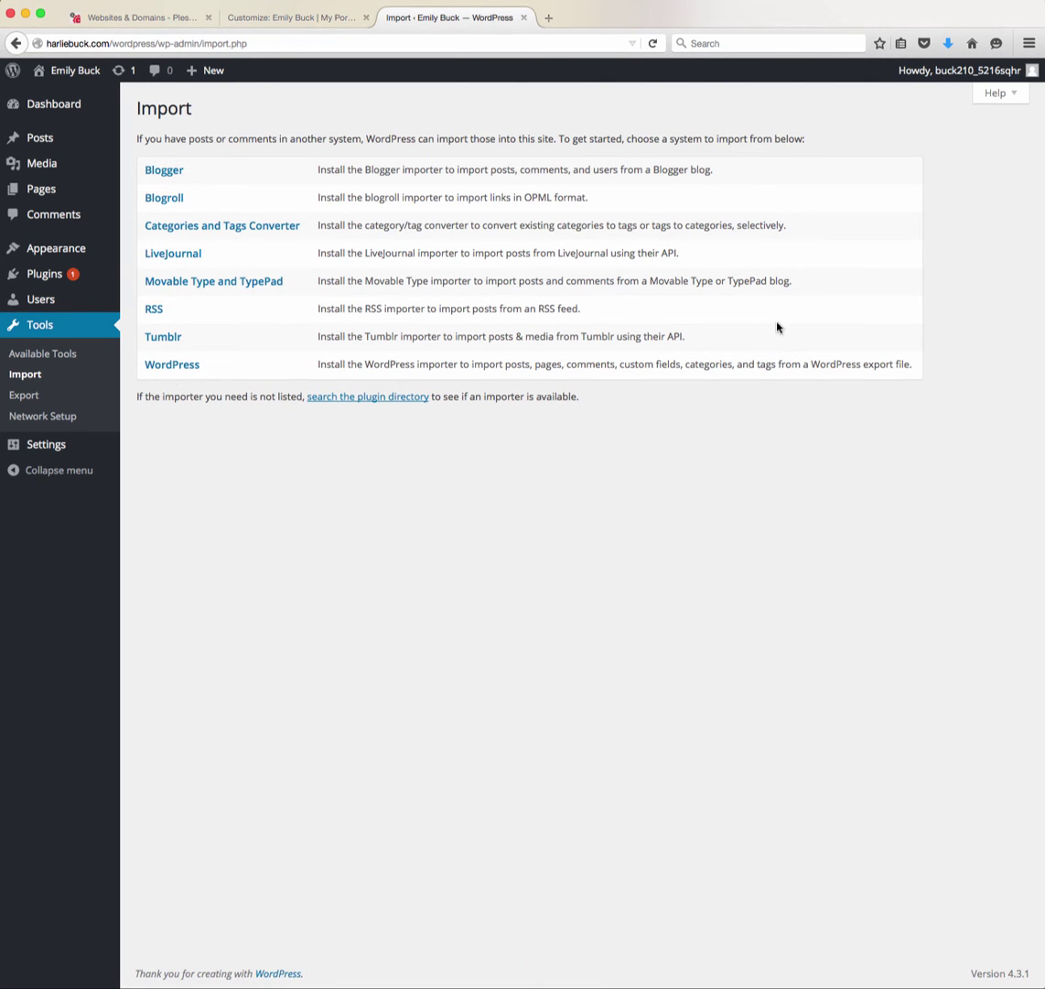
Look through the site's General, Writing and Reading settings
left_click(46, 445)
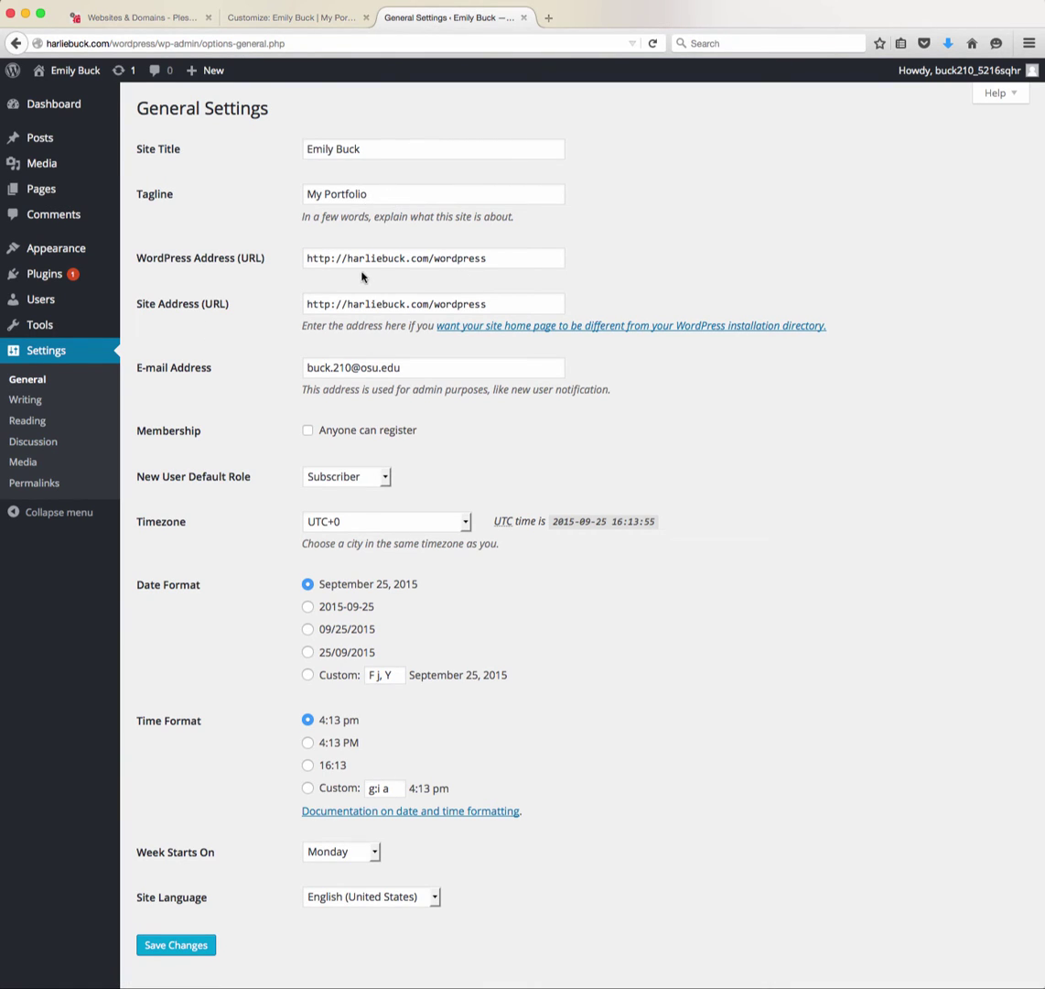
scroll(576, 386, "down", 2)
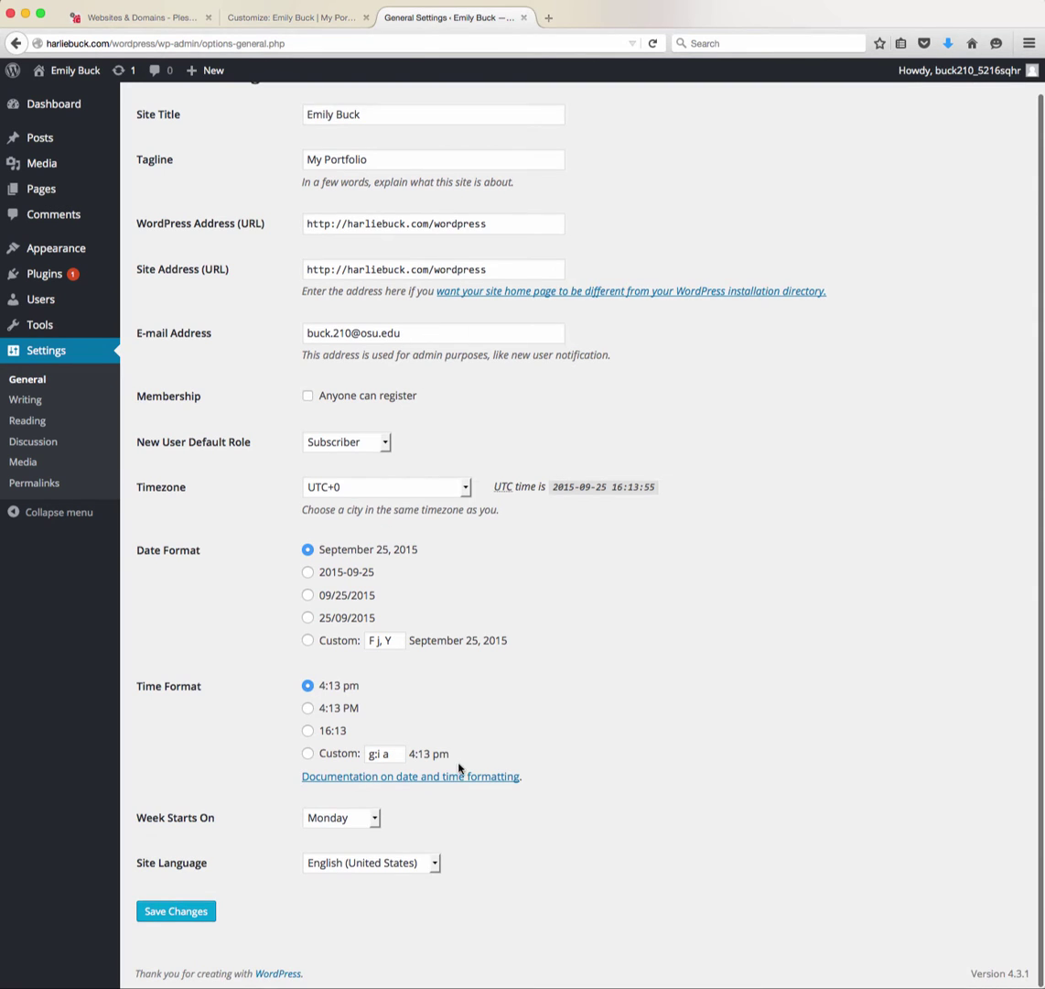
left_click(52, 398)
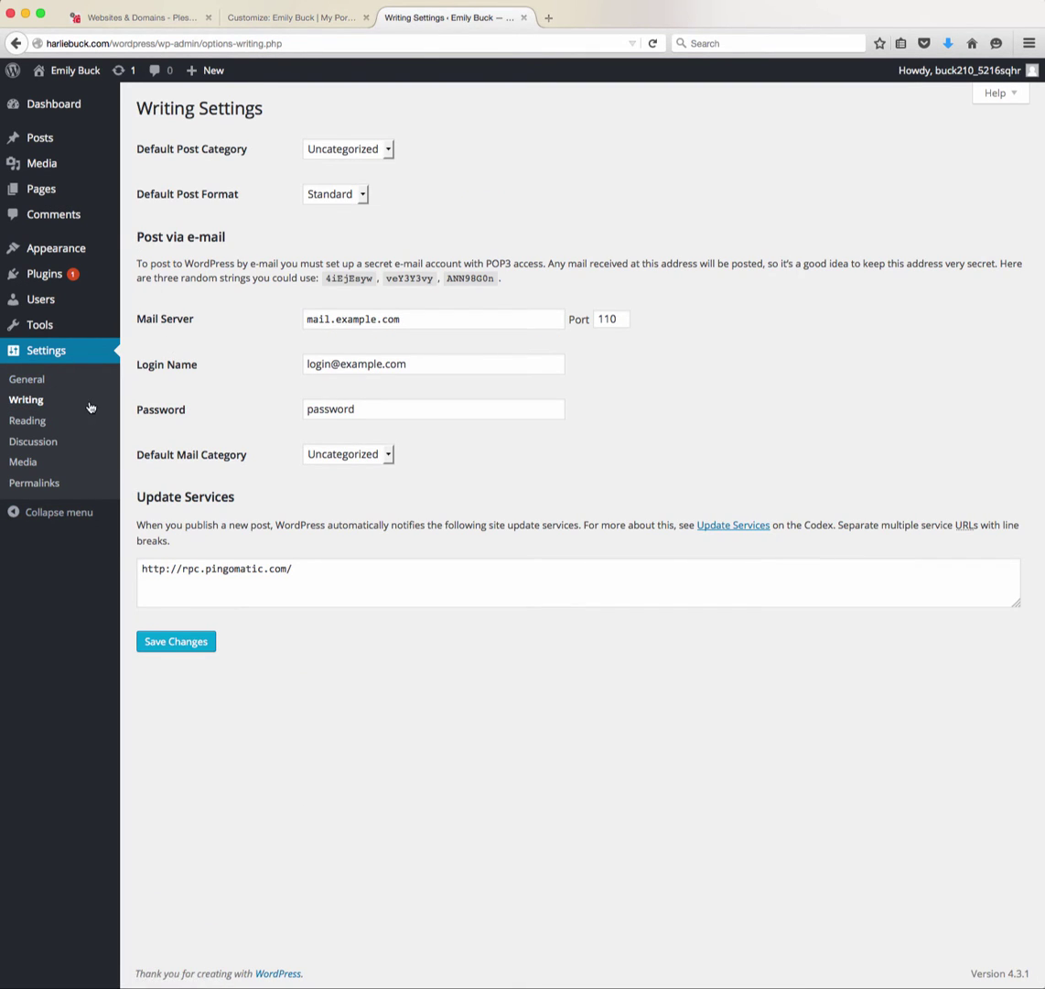
left_click(84, 427)
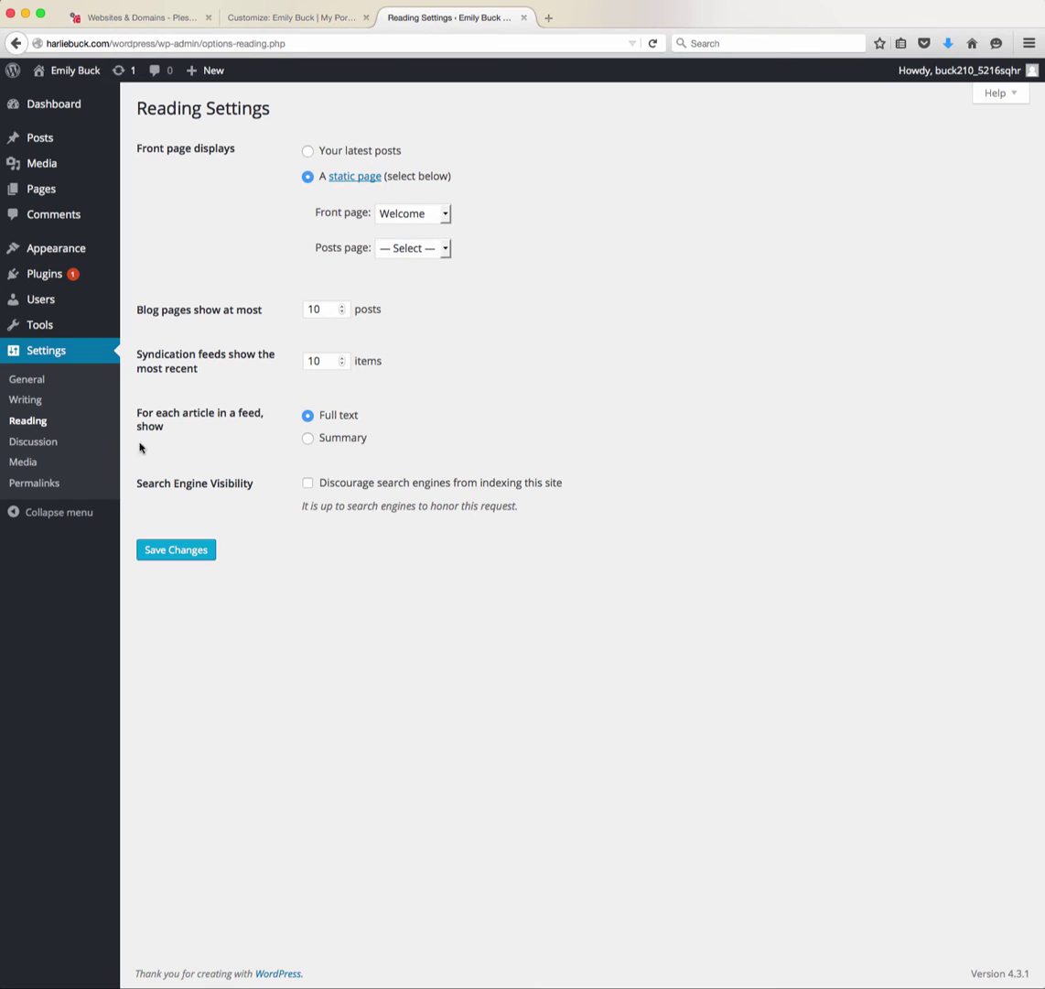
Turn off the comment author name and e-mail requirement and threaded comments in the Discussion settings, leaving unsaved for the Media settings
left_click(47, 447)
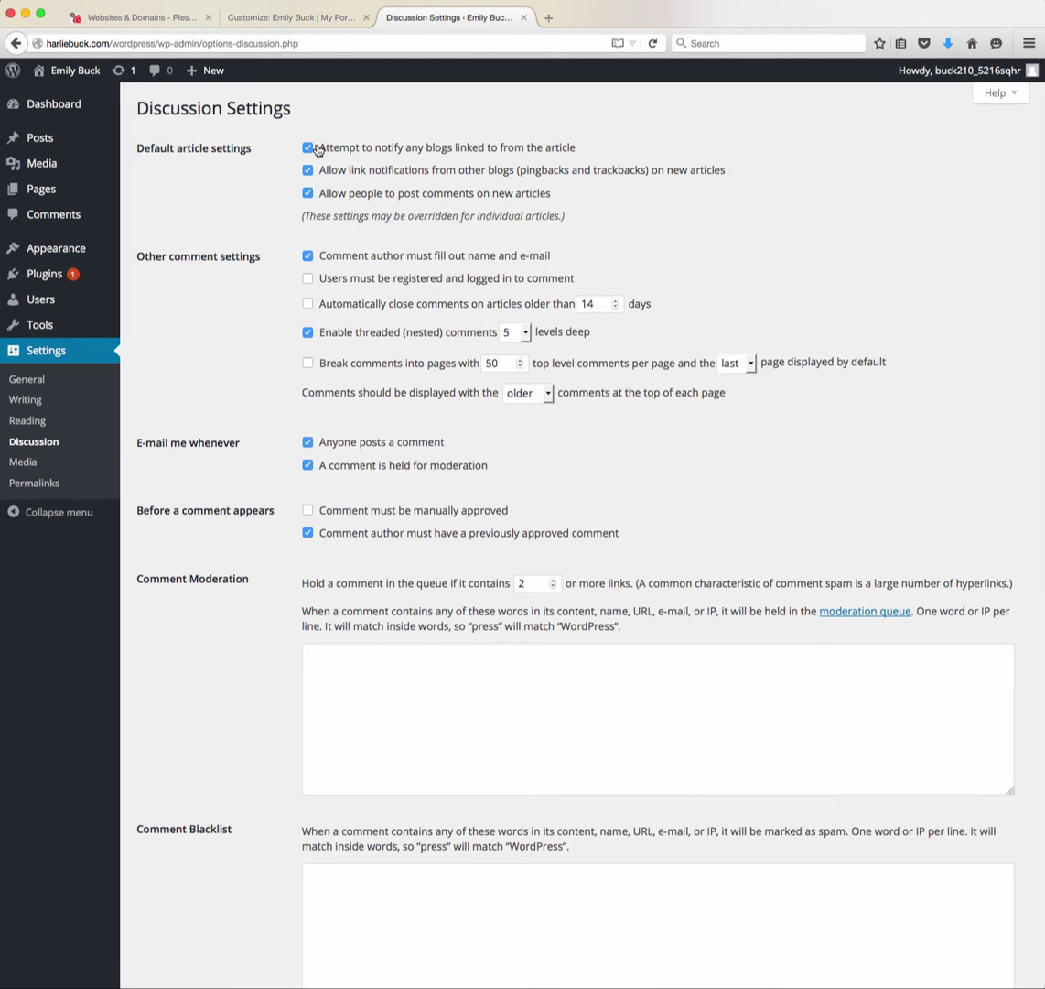
left_click(307, 256)
scroll(310, 339, "down", 1)
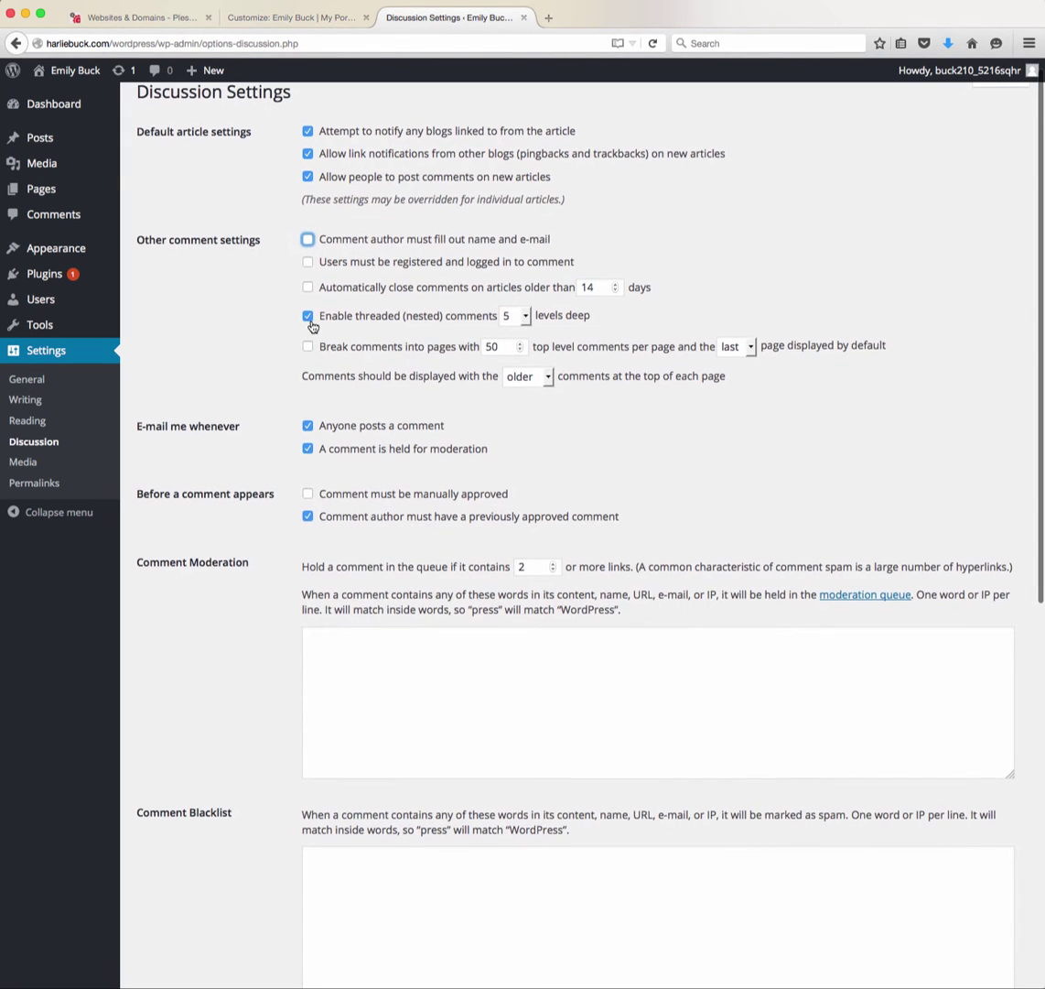
left_click(310, 322)
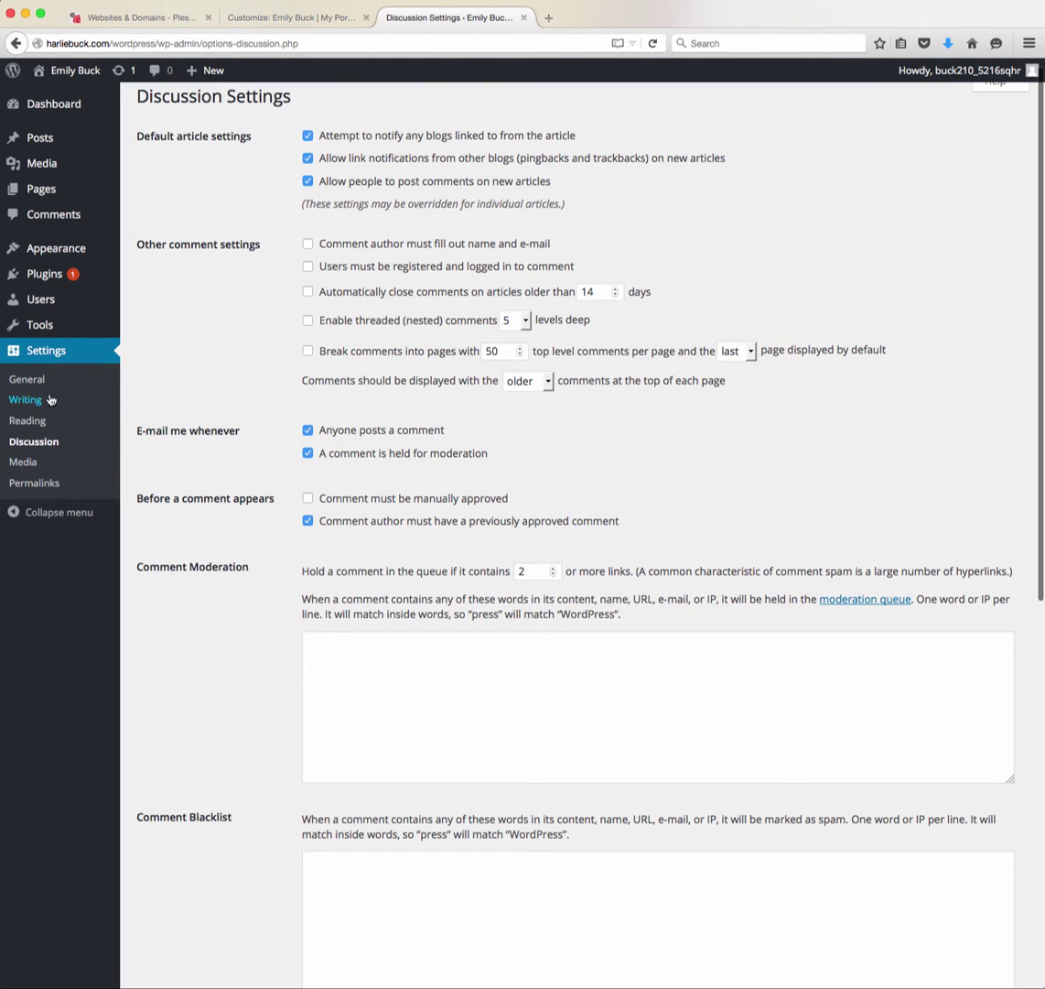
left_click(50, 463)
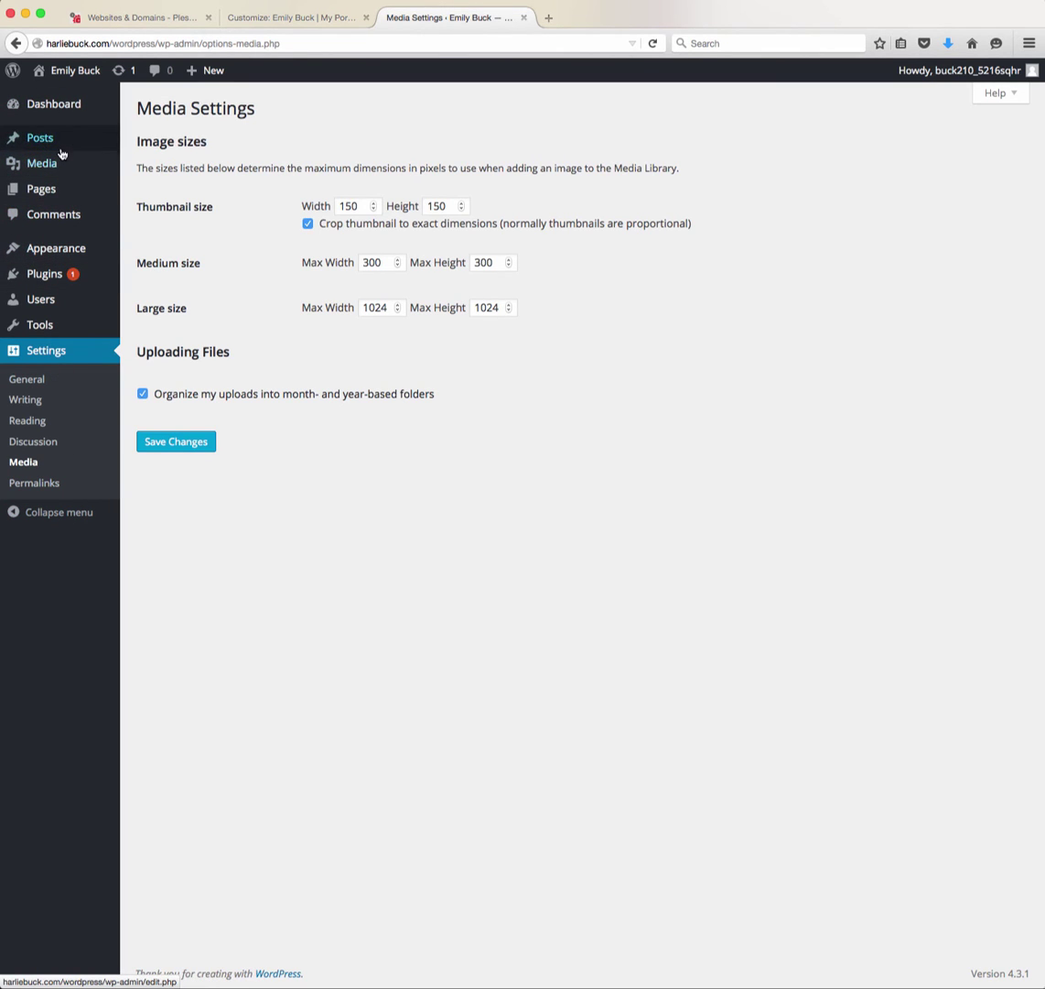
Open the Welcome front page for editing from the list of all pages
mouse_move(63, 136)
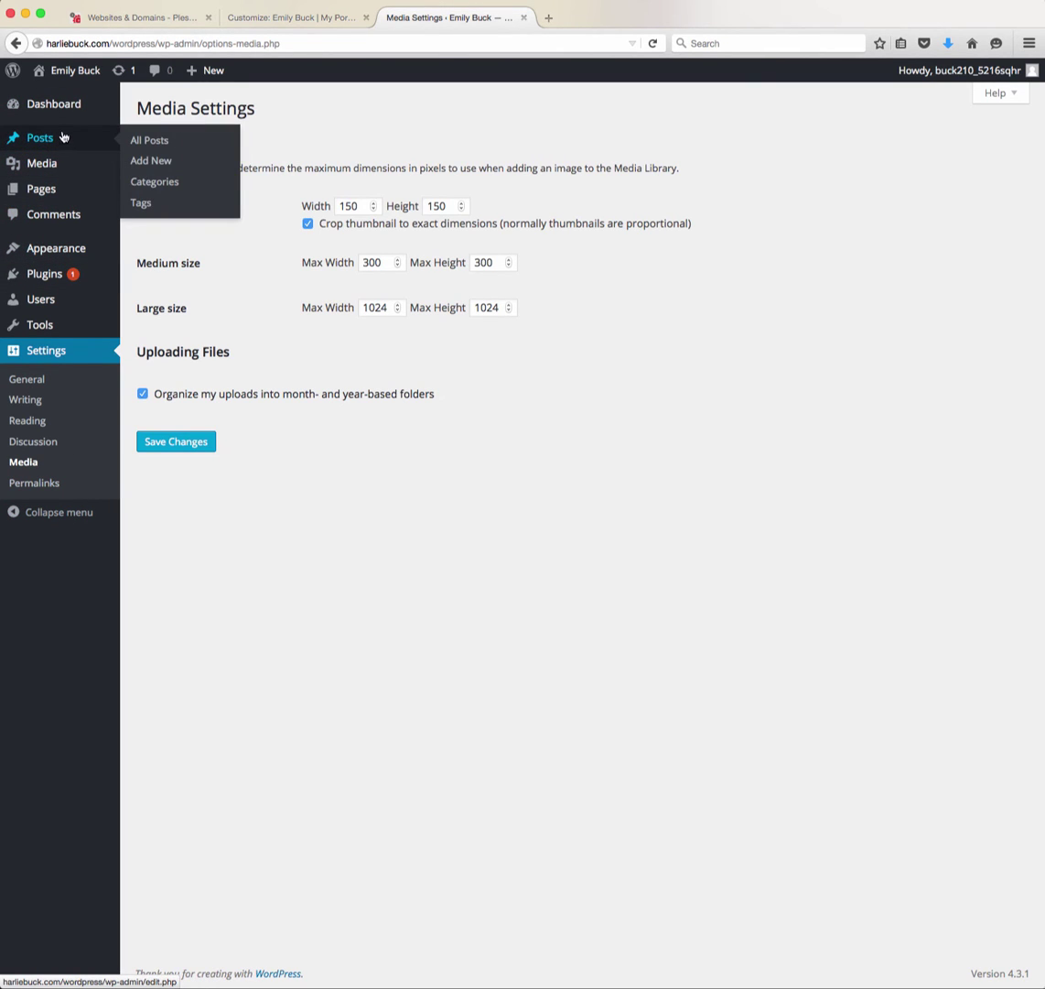
left_click(62, 200)
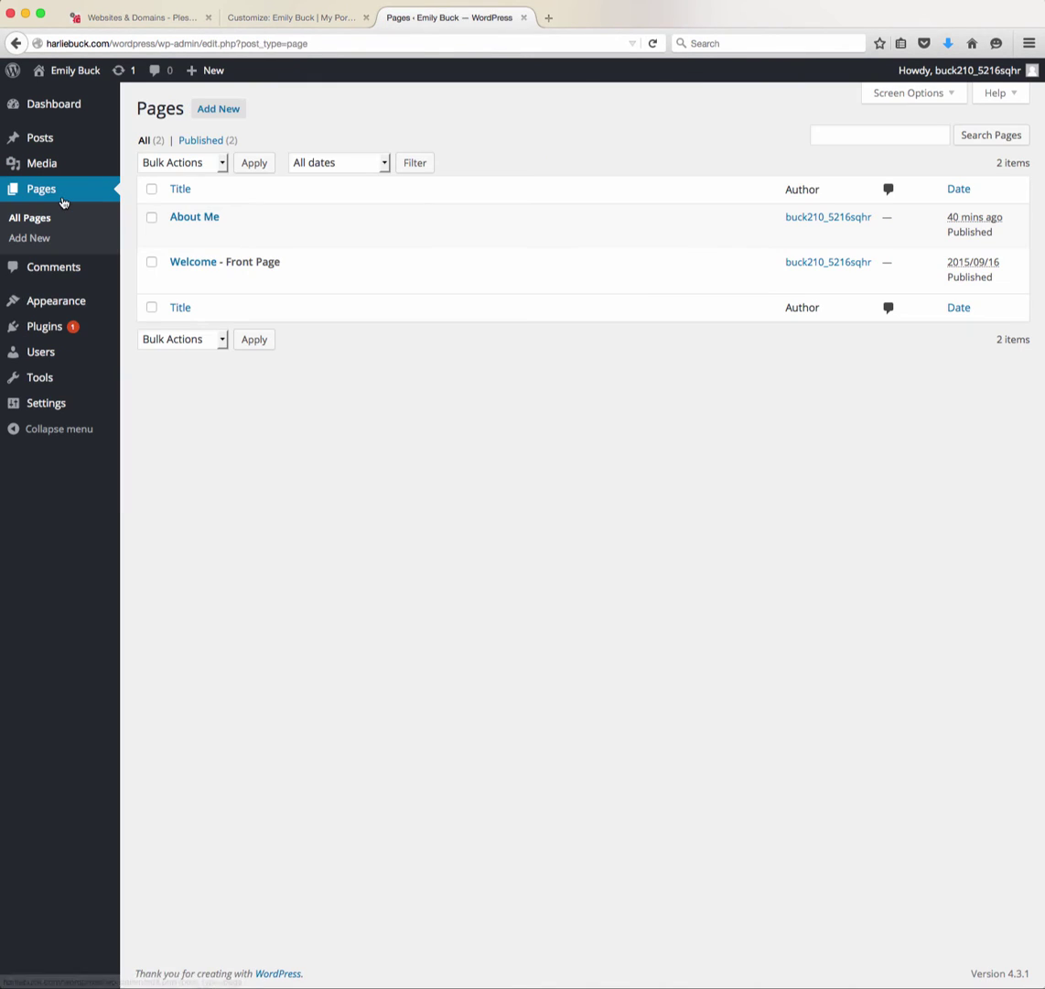
mouse_move(199, 229)
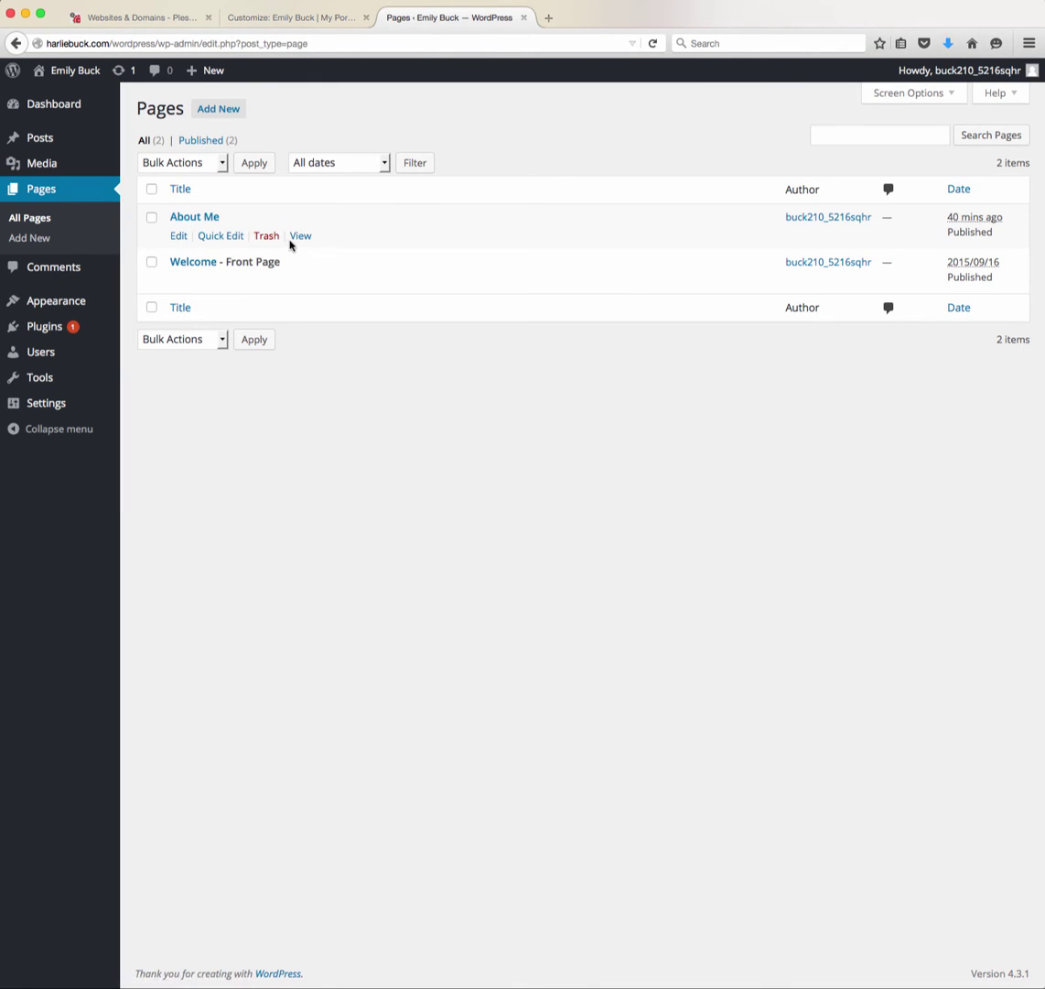
mouse_move(249, 279)
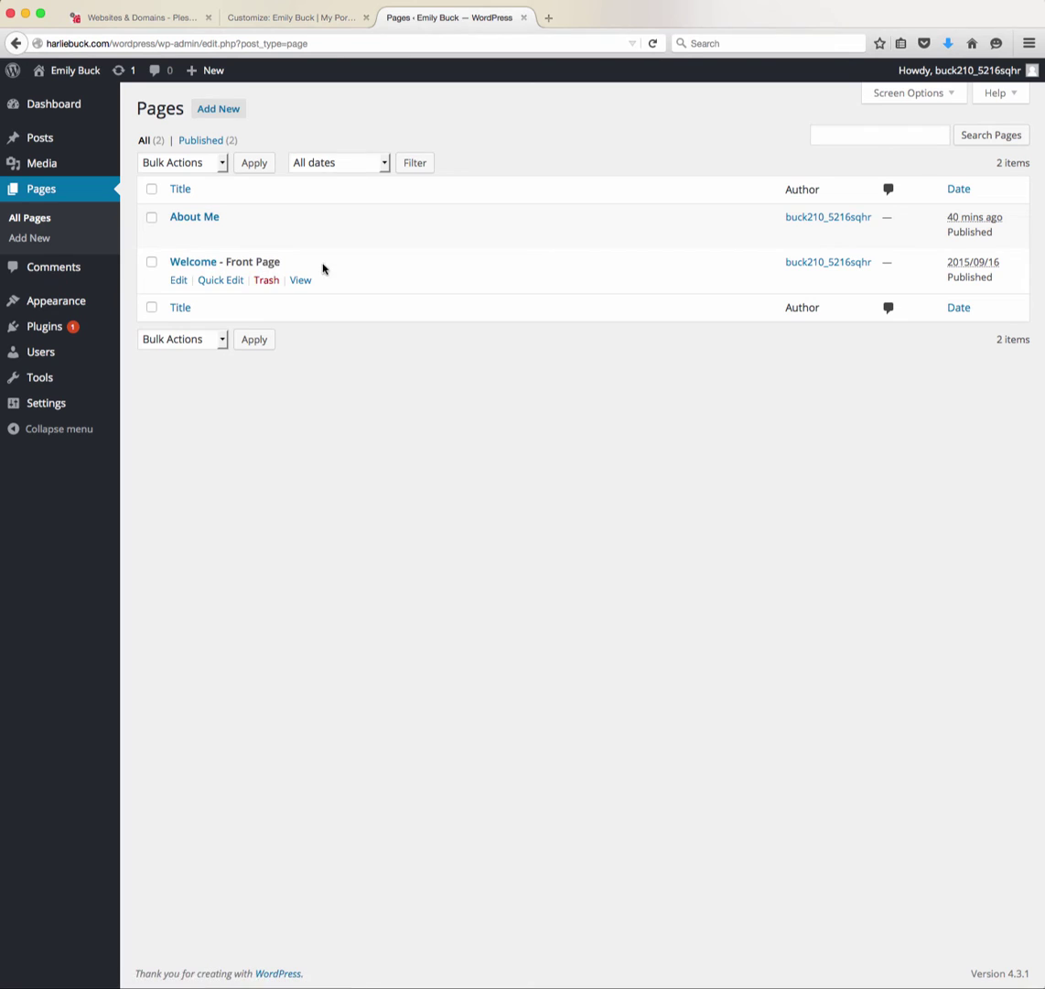
left_click(178, 280)
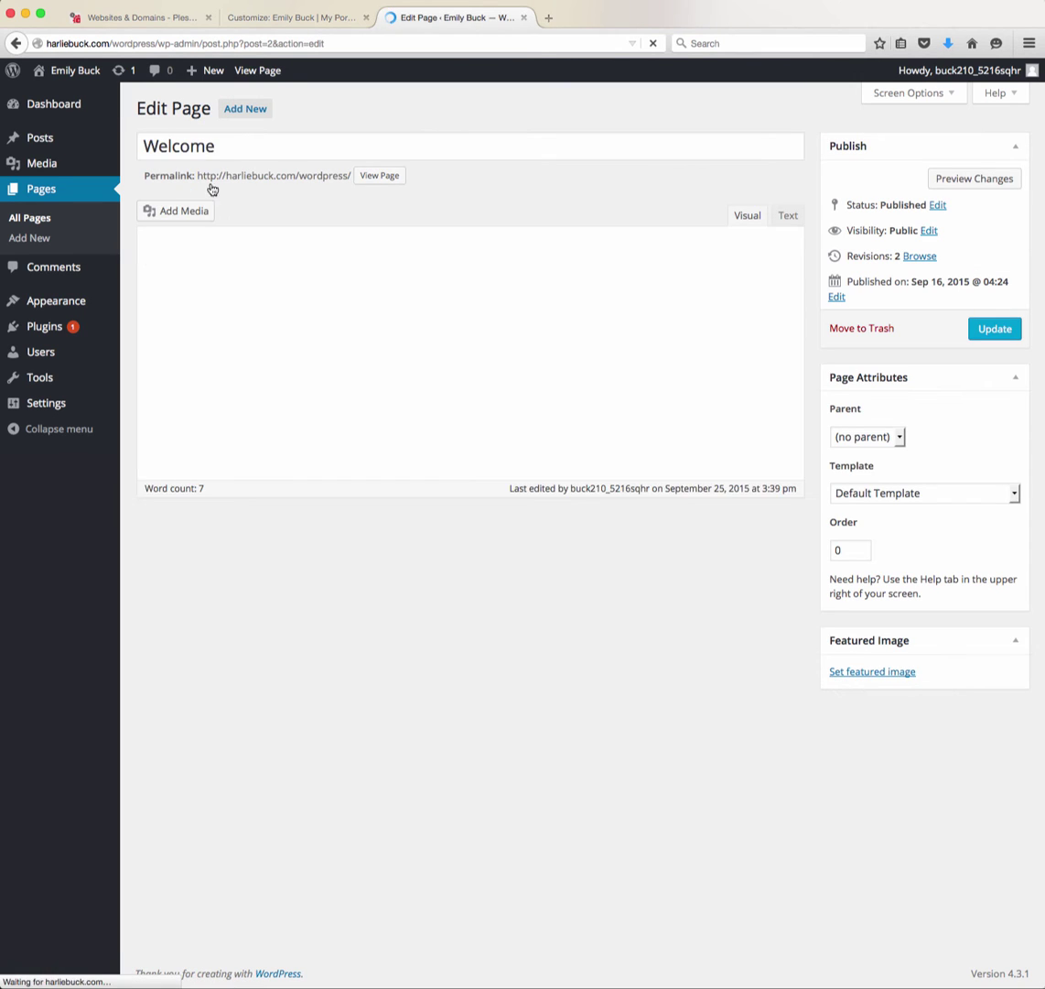
Highlight the Welcome page's title and its body content to point out the editable text
left_click(232, 146)
double_click(232, 147)
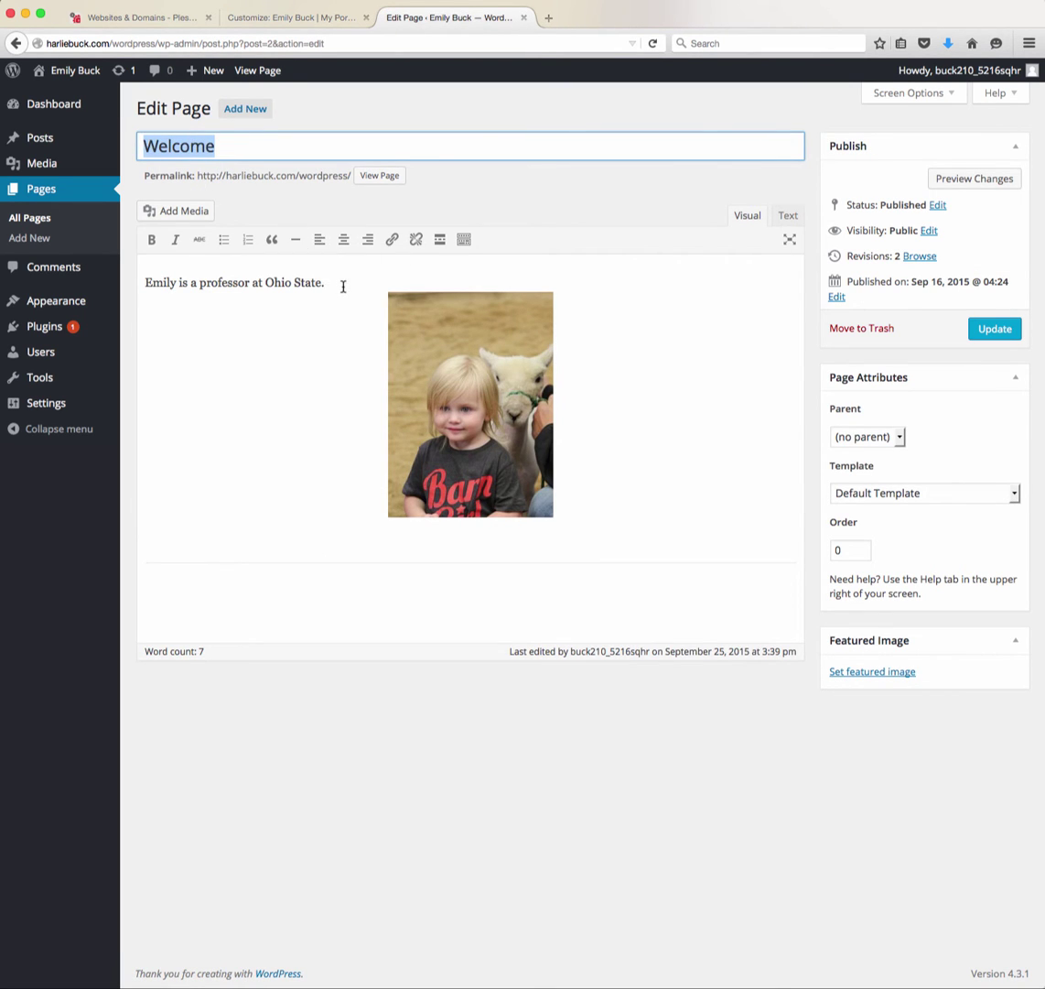
left_click_drag(344, 287, 115, 282)
triple_click(195, 282)
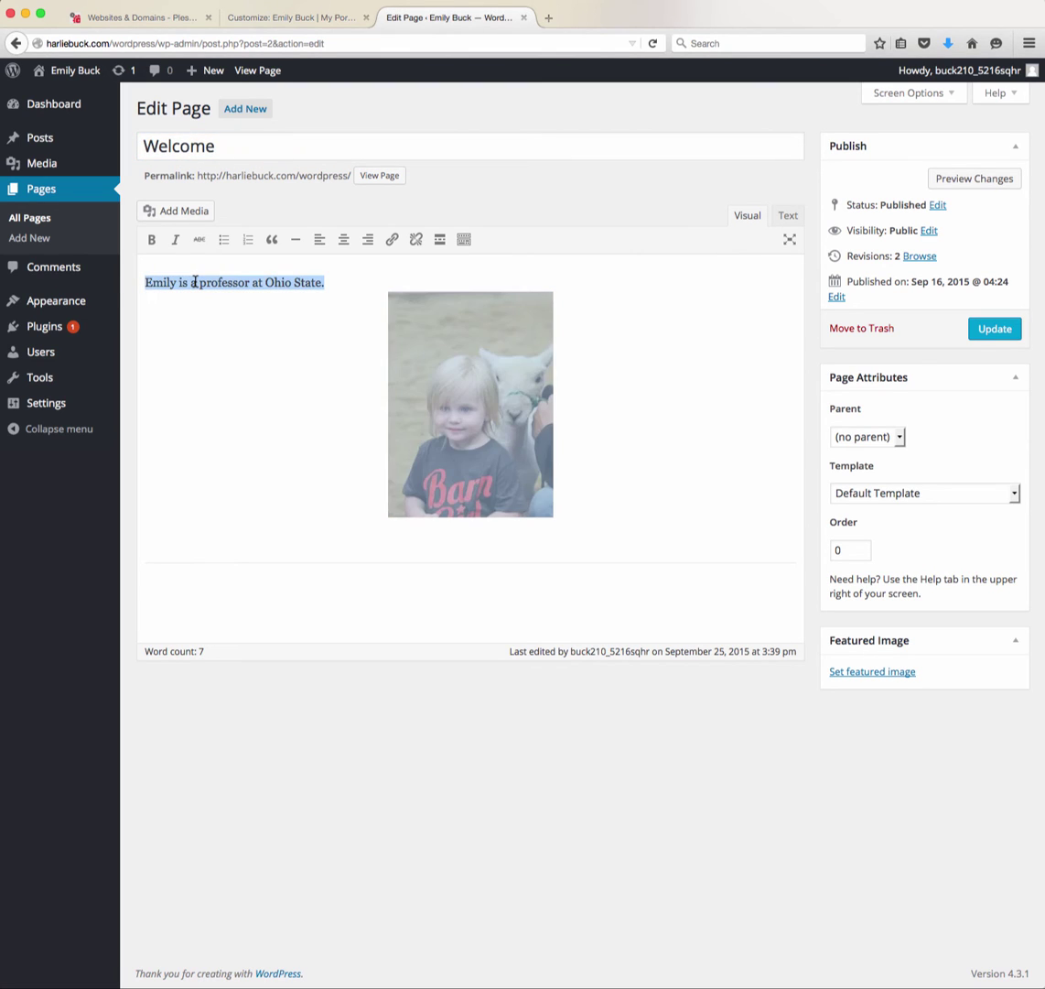
left_click(195, 282)
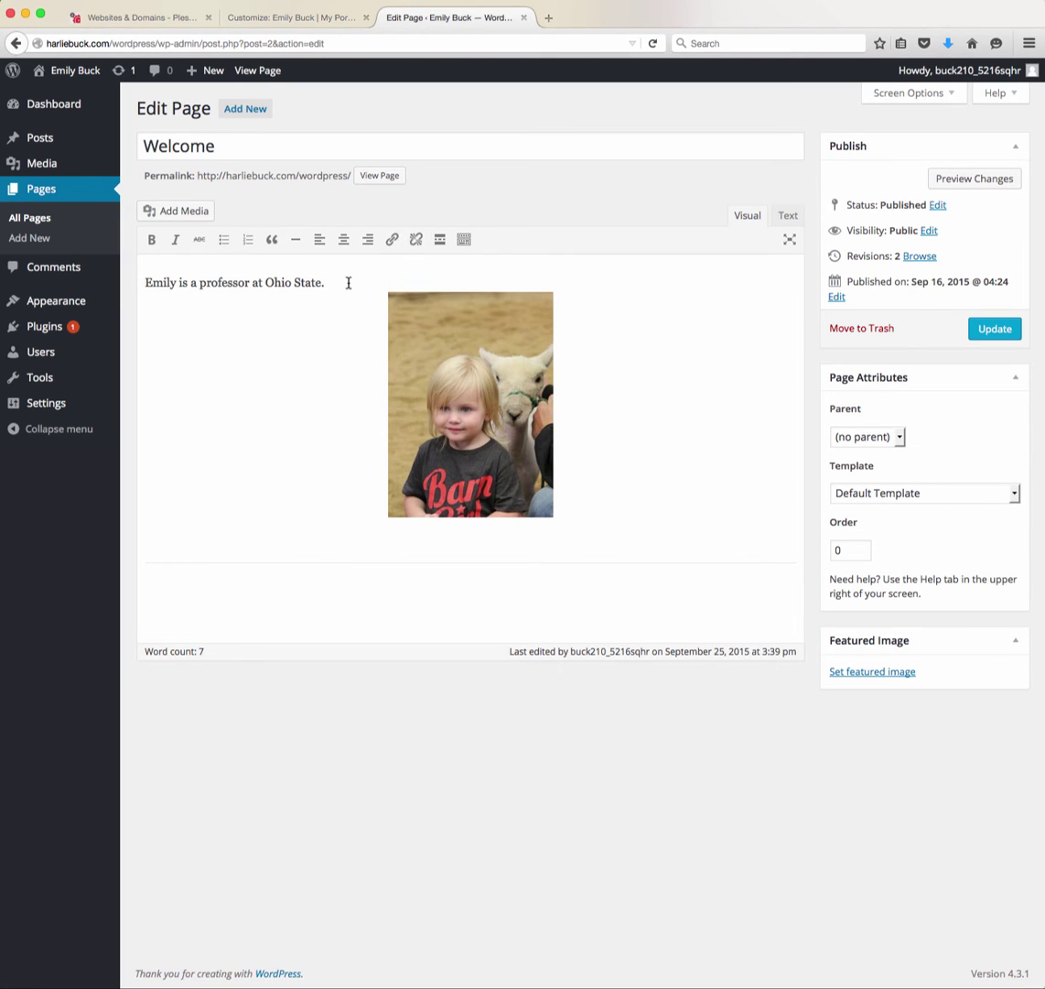
left_click(396, 241)
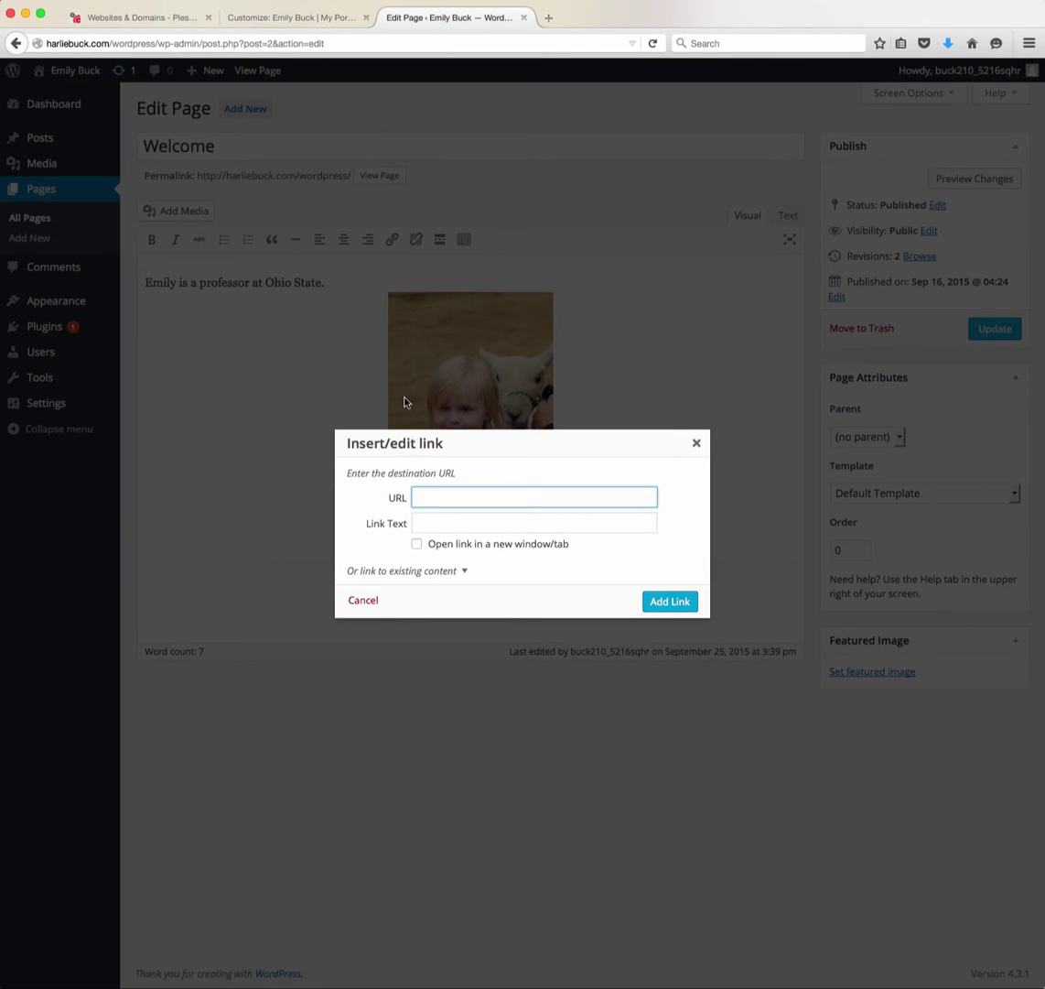
type("www.osu.edu")
key("Tab")
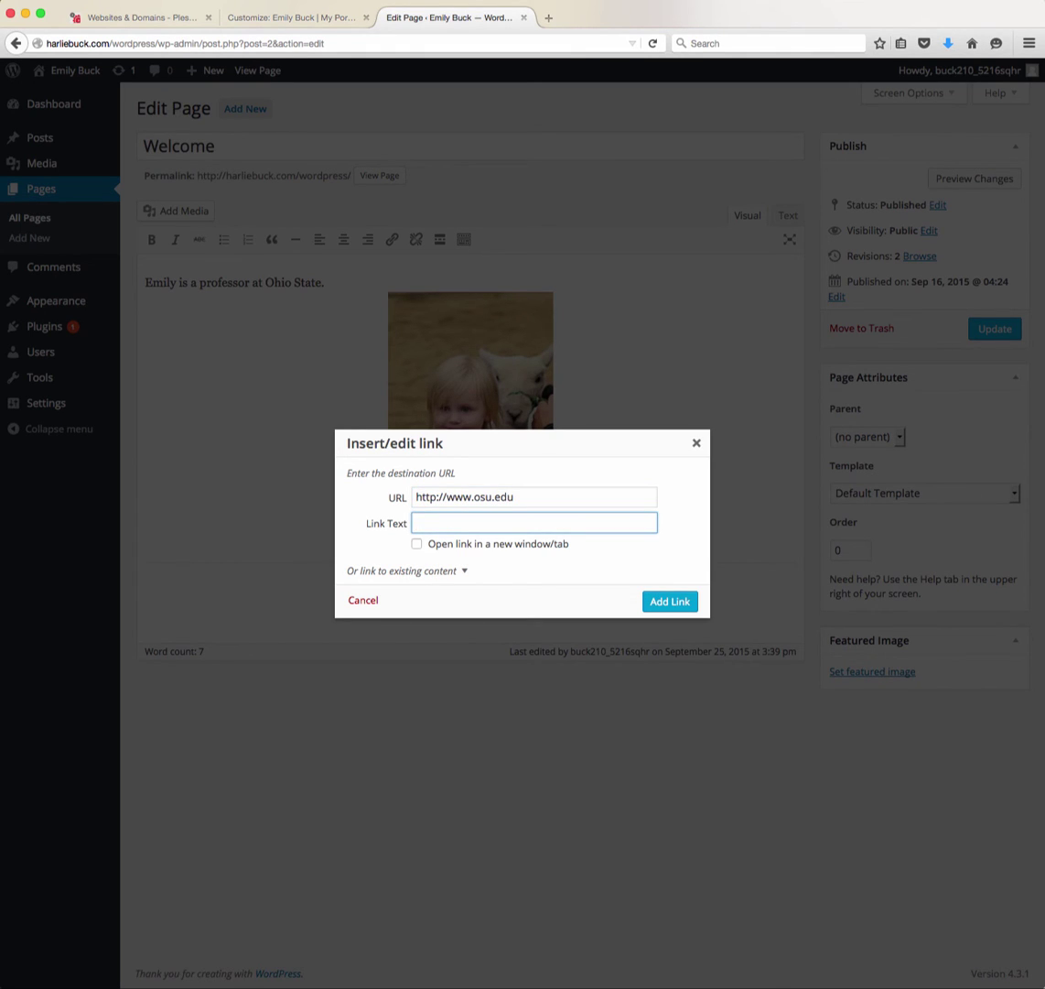
type("I teach at OSU")
left_click(419, 545)
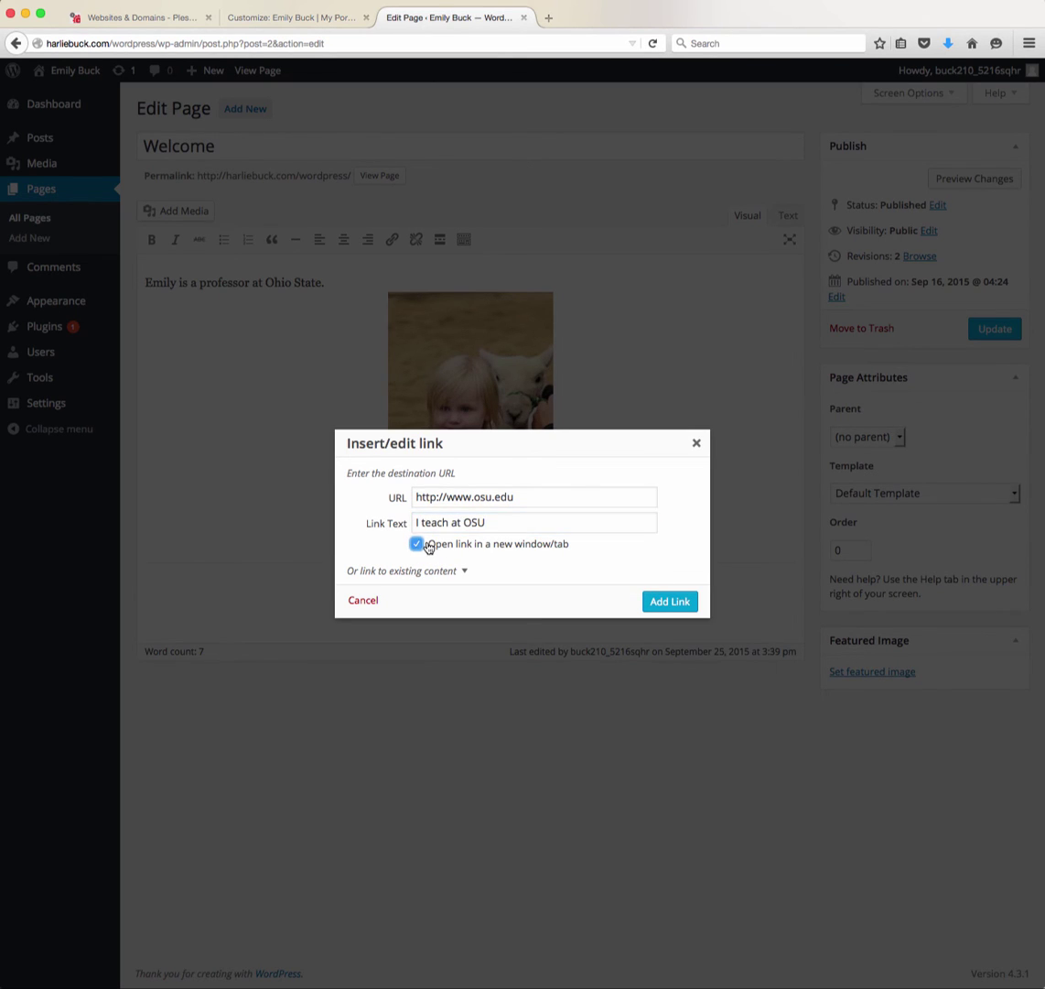
left_click(466, 573)
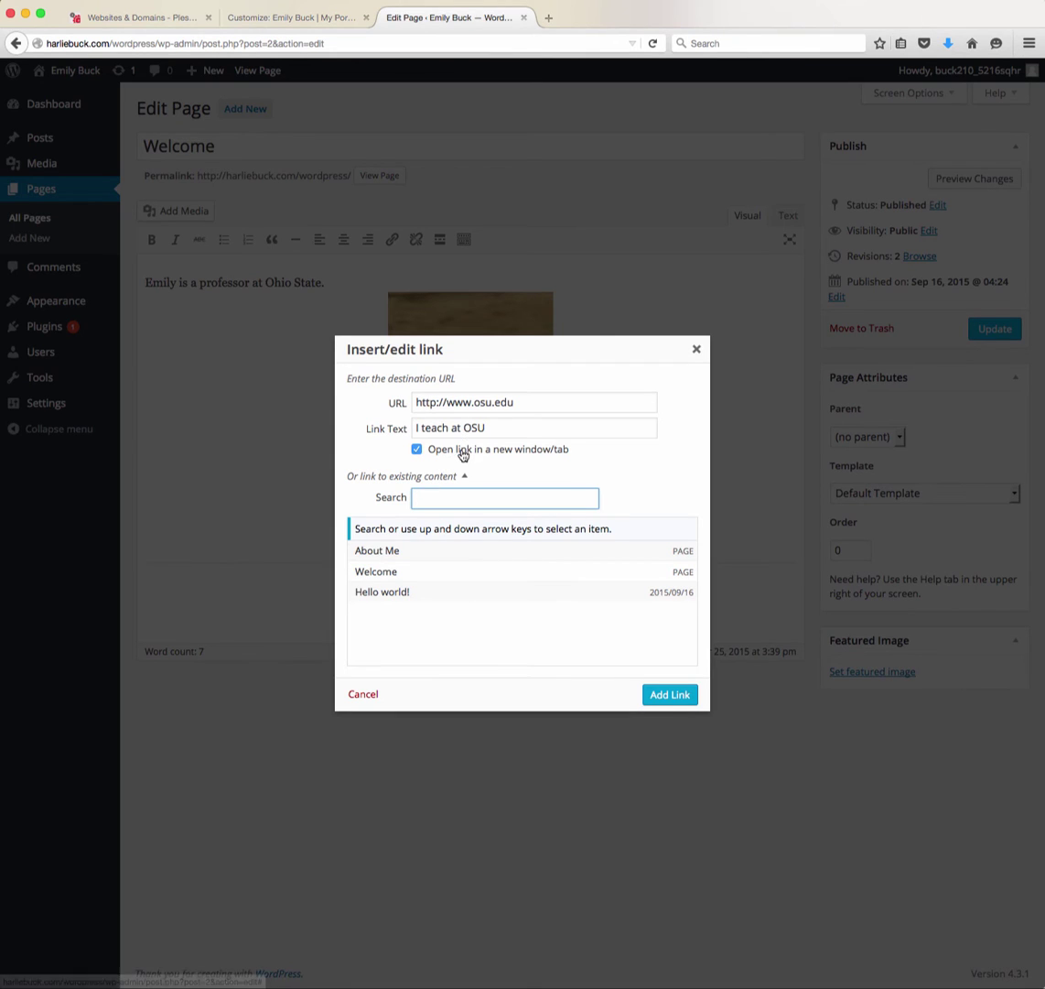
left_click(670, 694)
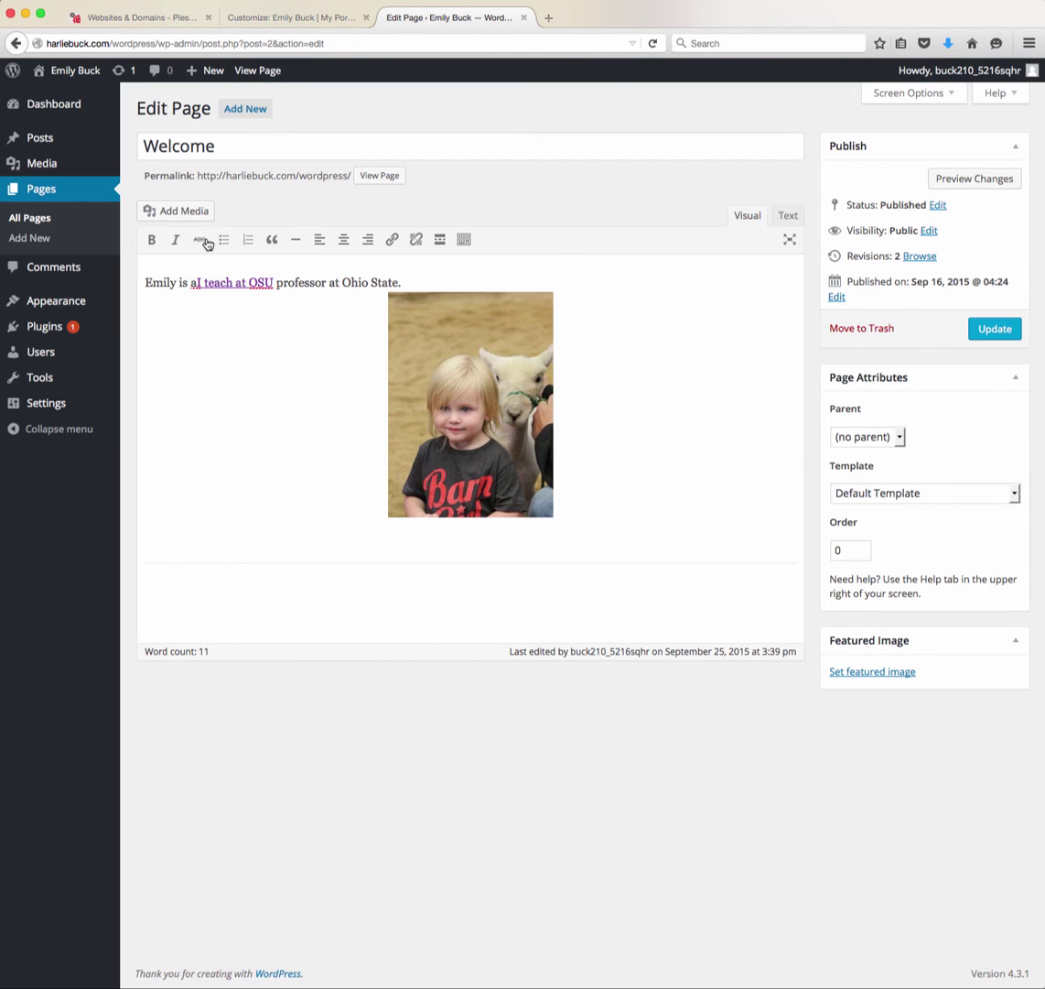
Inspect the inserted link's address and its edit and remove options
triple_click(229, 282)
left_click(233, 282)
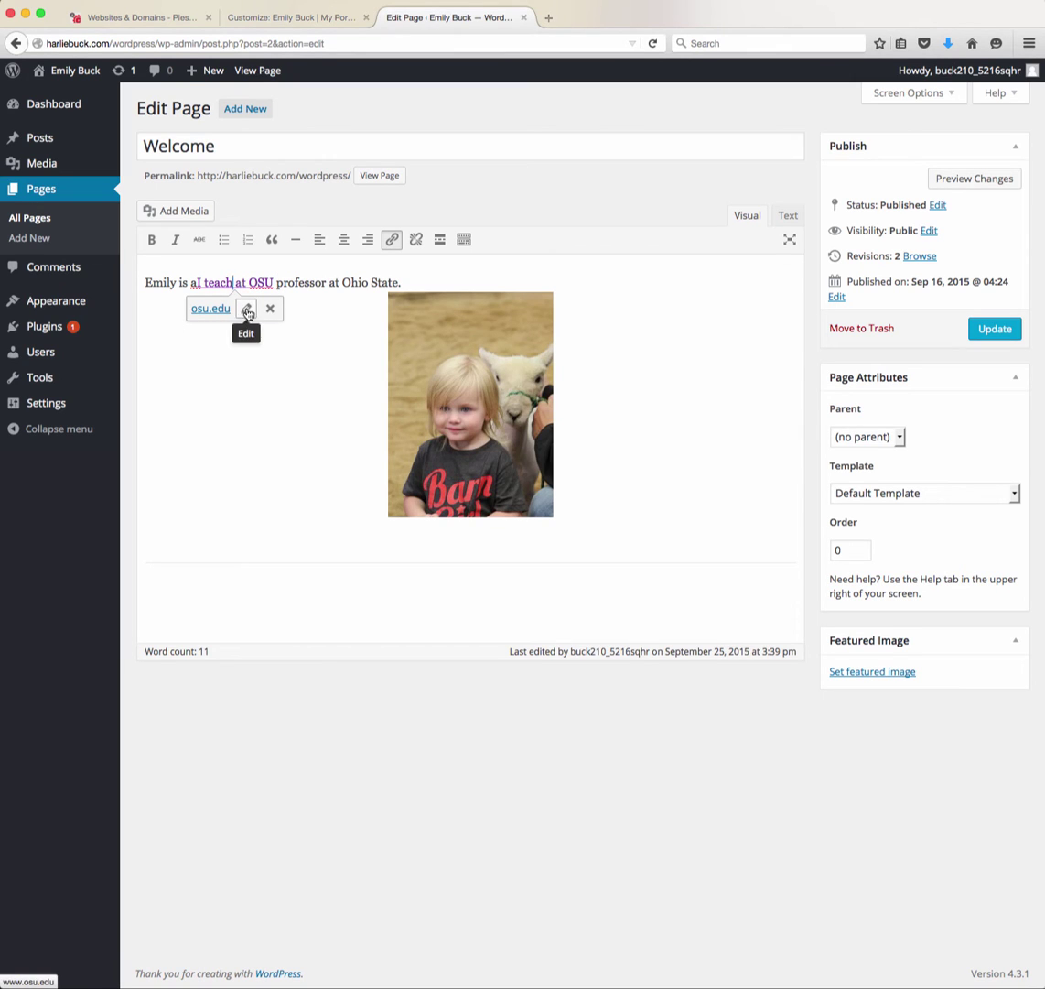
left_click(506, 357)
Upload IMG_5028.jpg from the picts folder on the Desktop as new media for the page
left_click(187, 210)
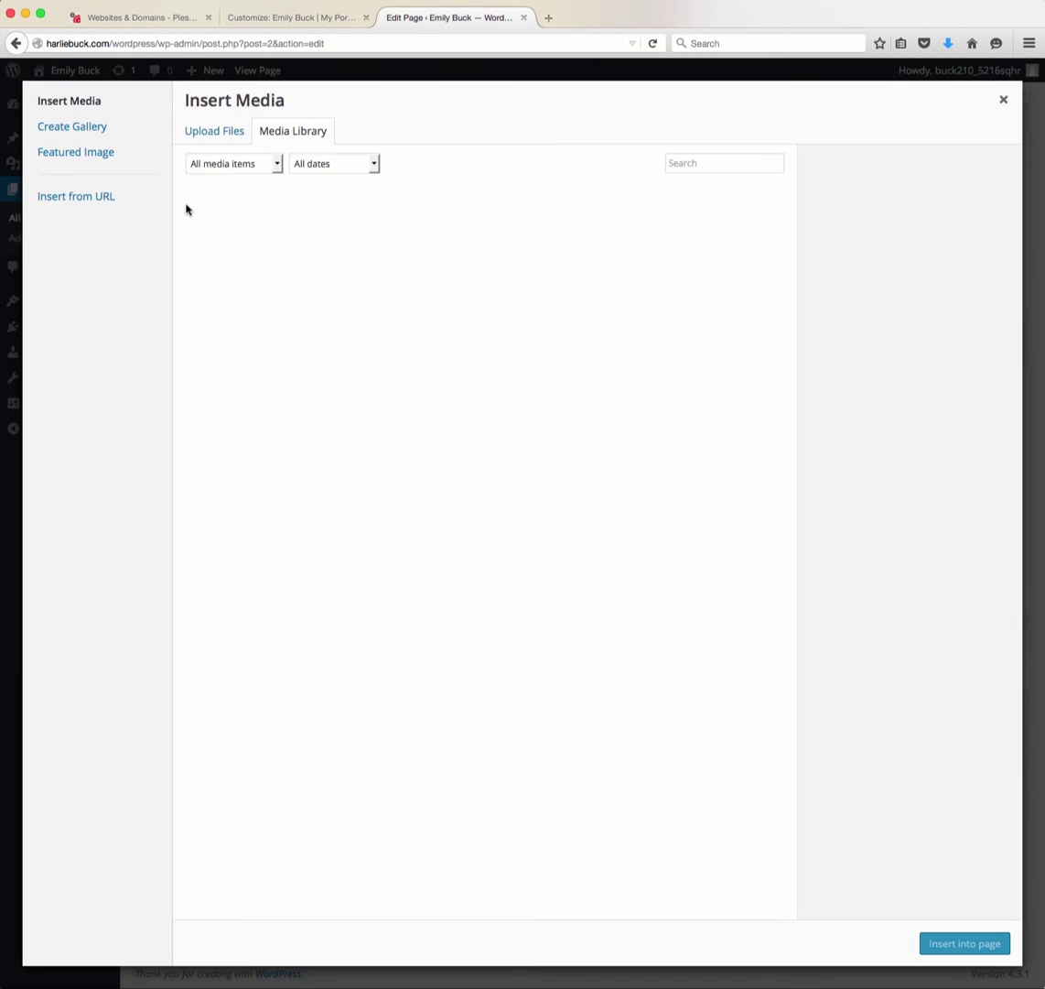
left_click(205, 135)
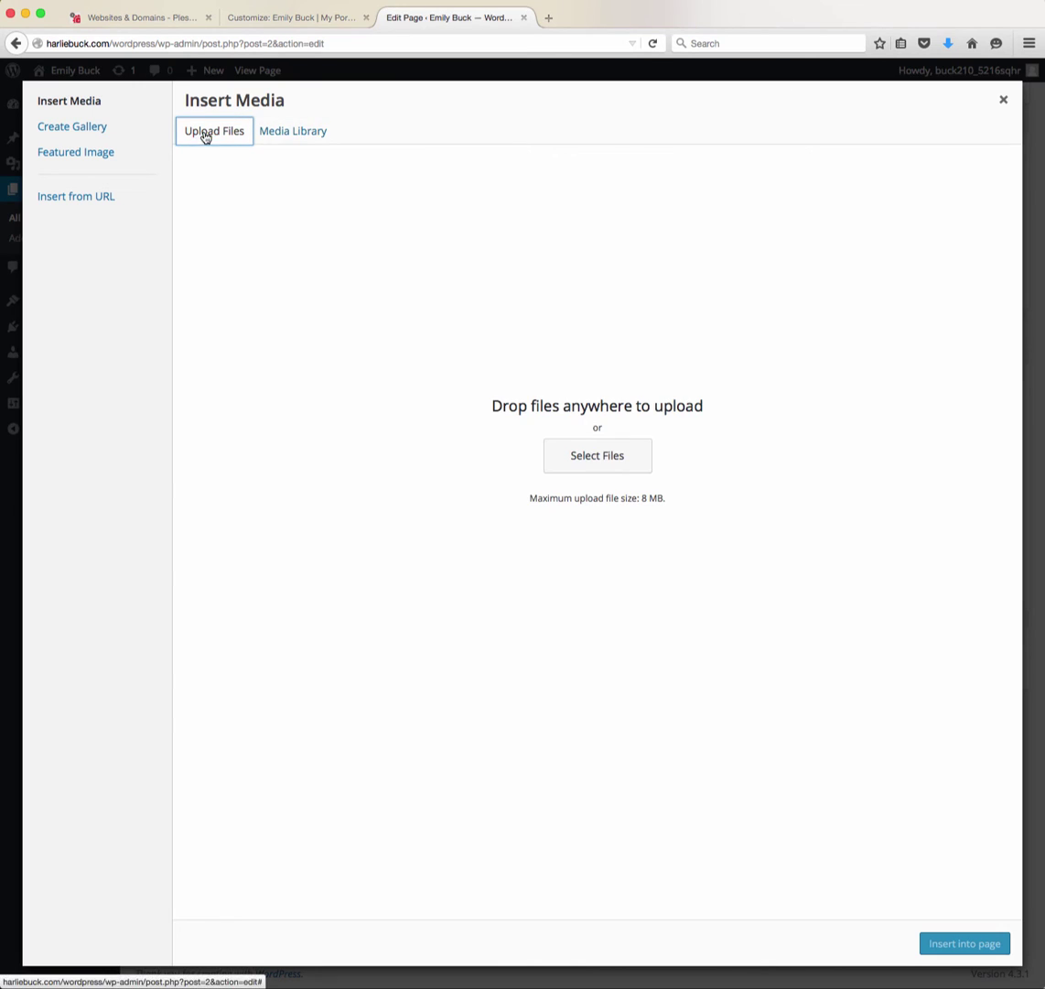
left_click(584, 458)
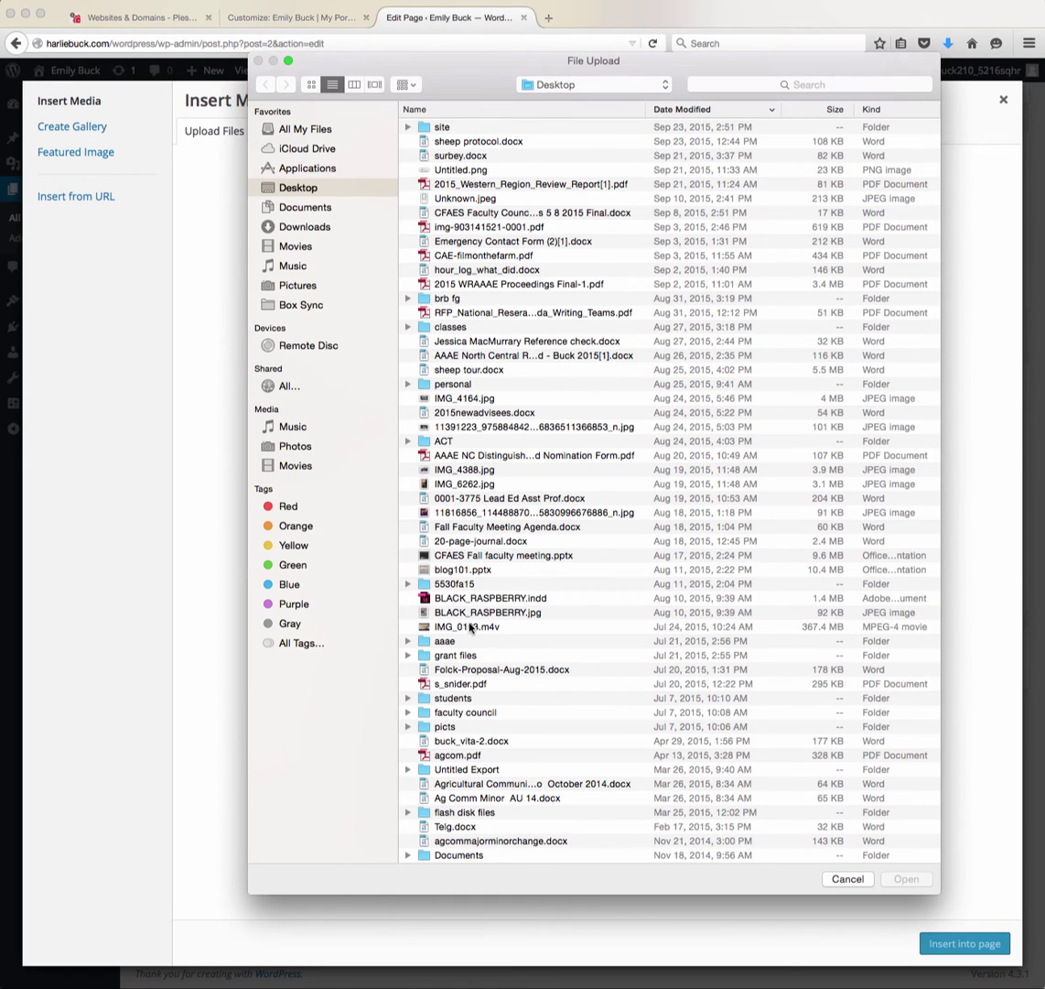
left_click(470, 627)
scroll(537, 459, "down", 5)
scroll(538, 460, "up", 2)
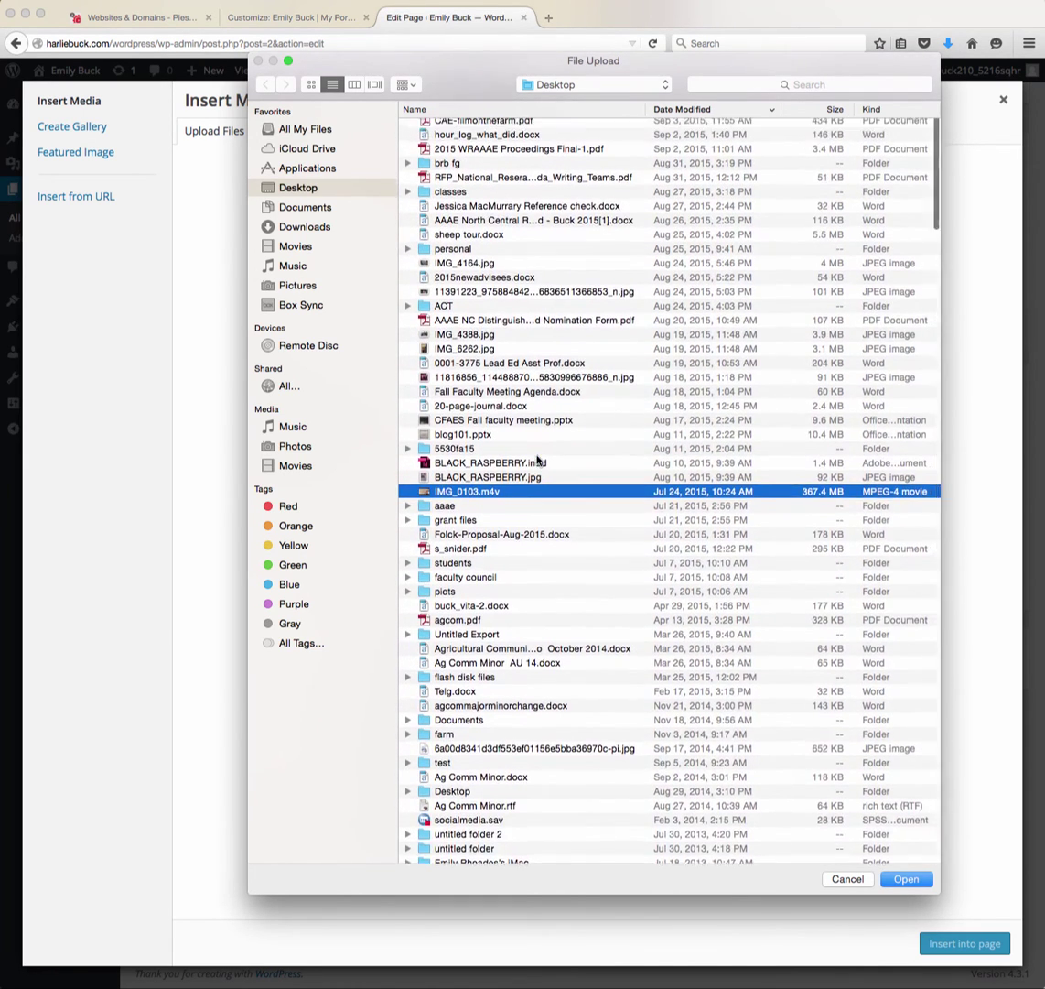
double_click(472, 611)
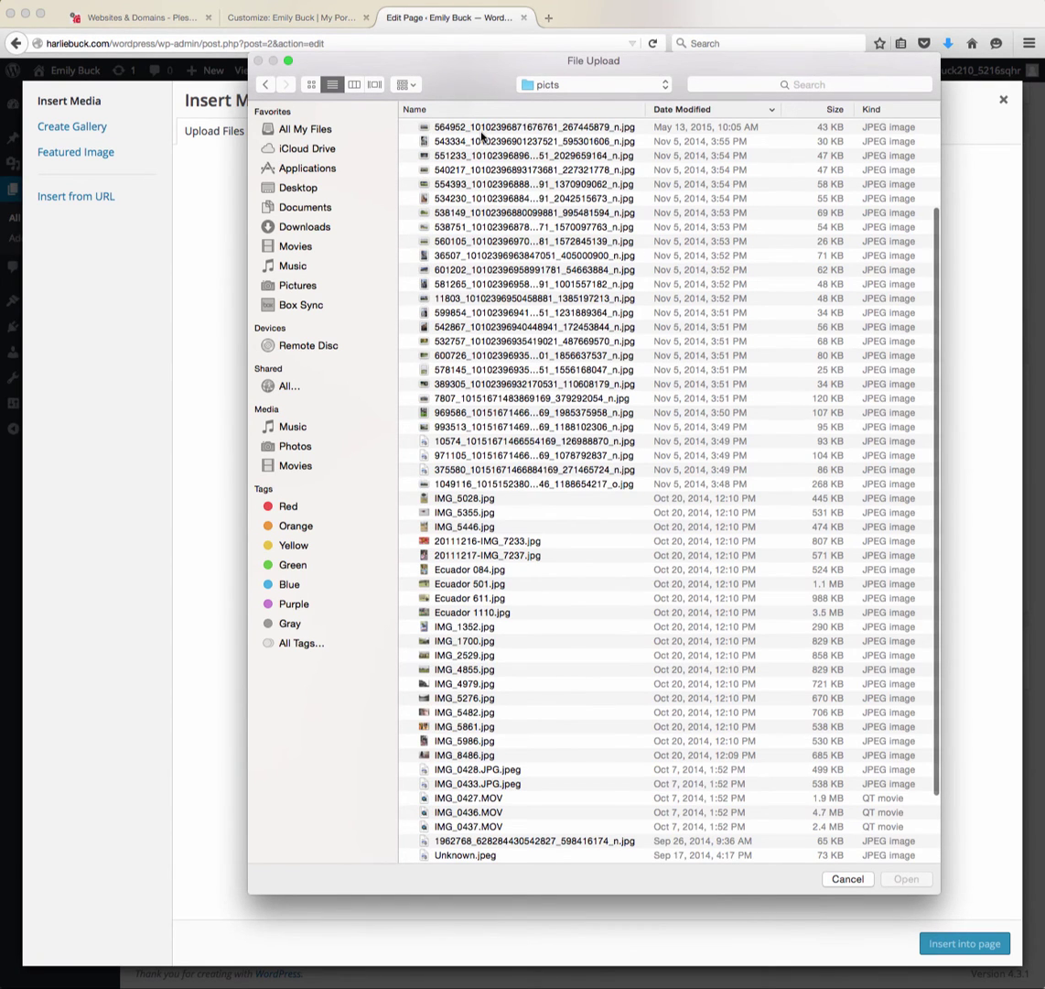
left_click(442, 502)
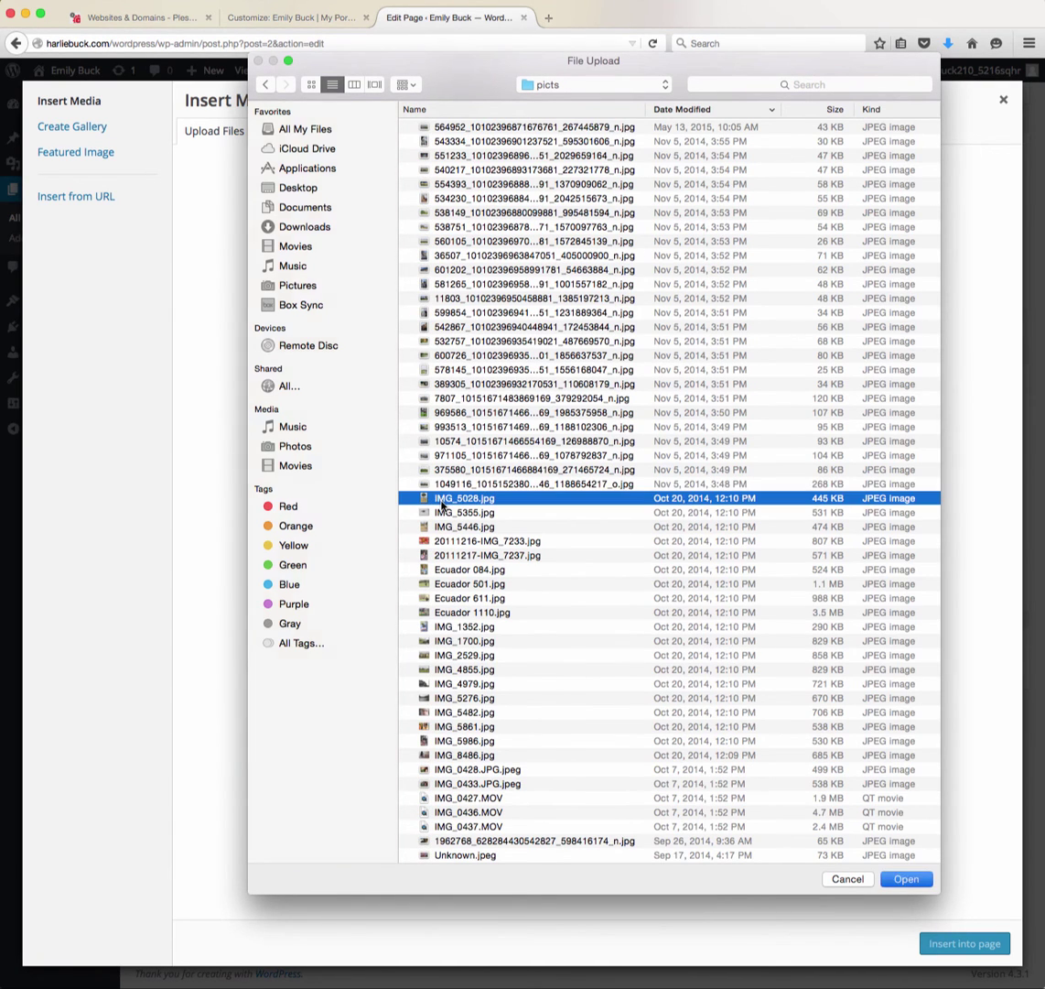
double_click(441, 502)
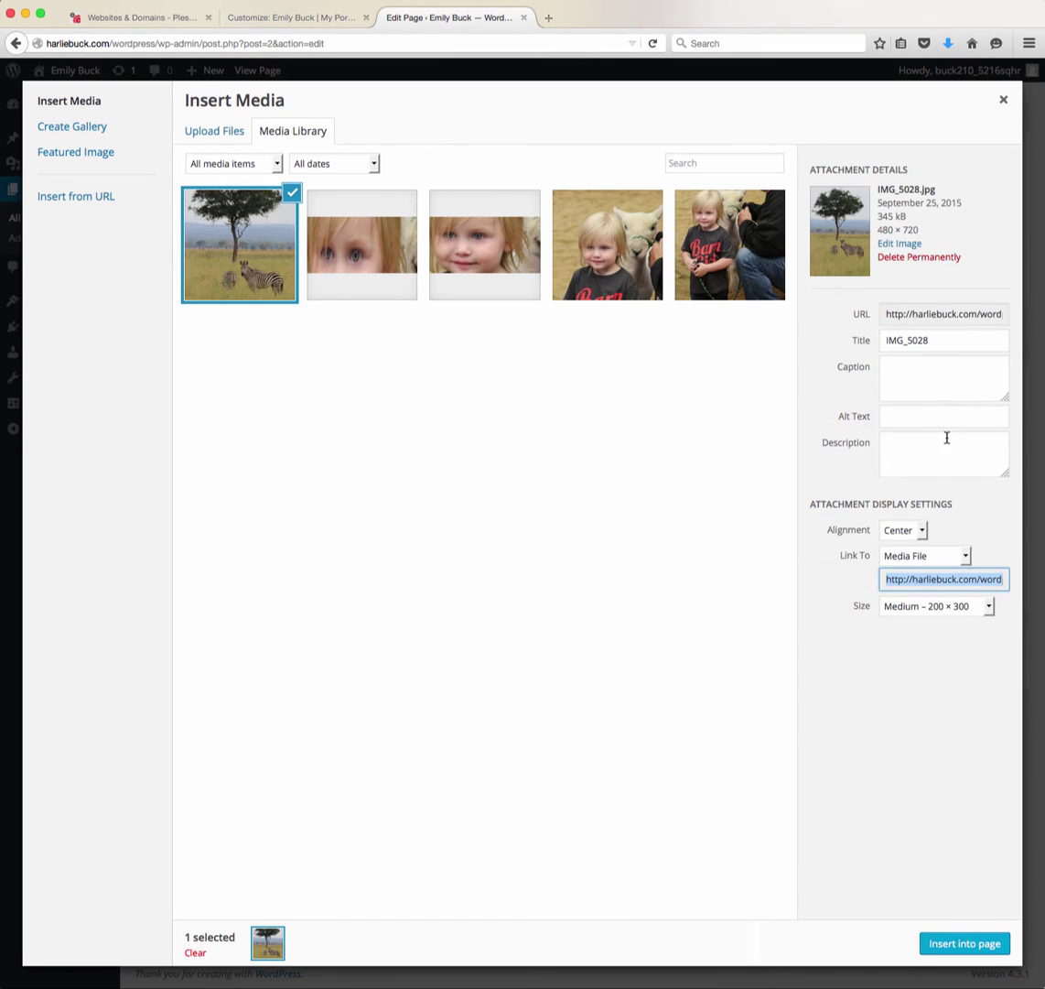
Give the zebra image the caption "Zebras on the ground.", left alignment and Full Size – 480 × 720
left_click(966, 371)
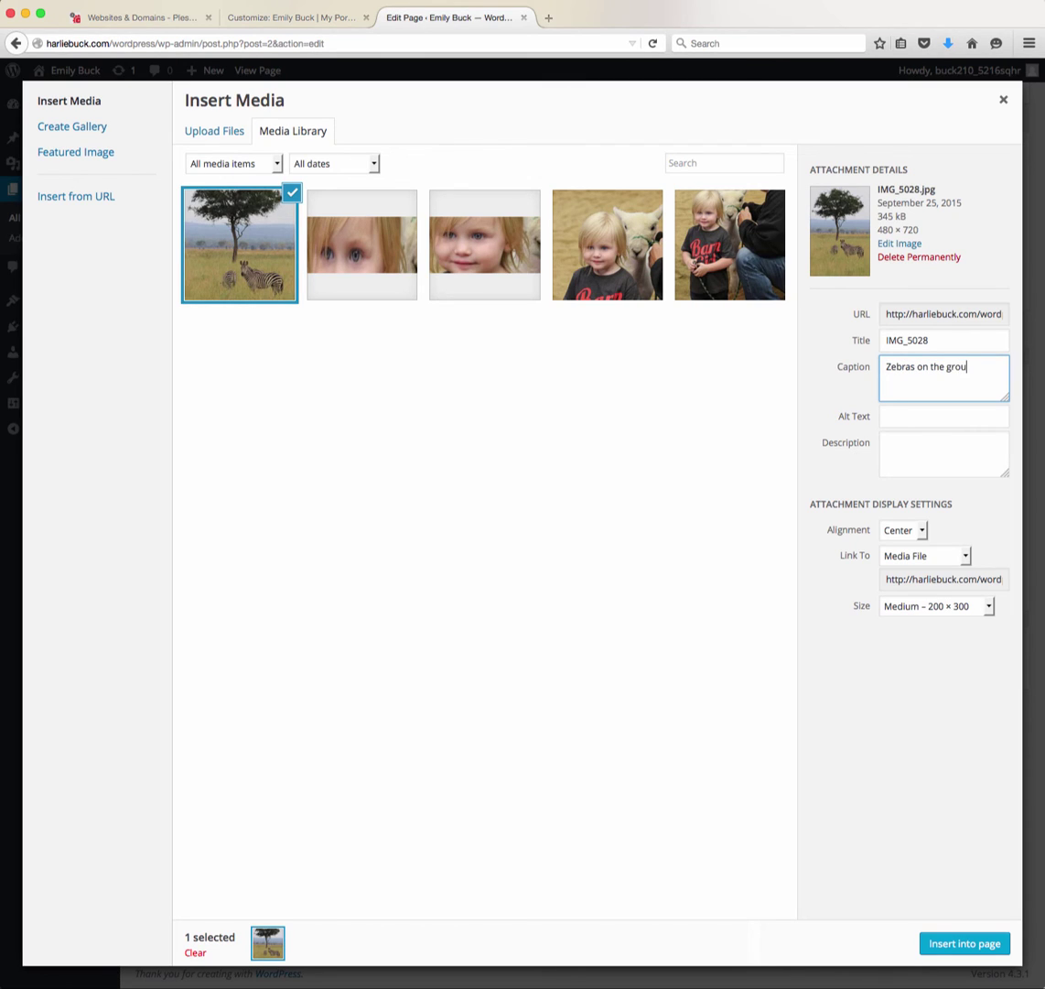
left_click(908, 423)
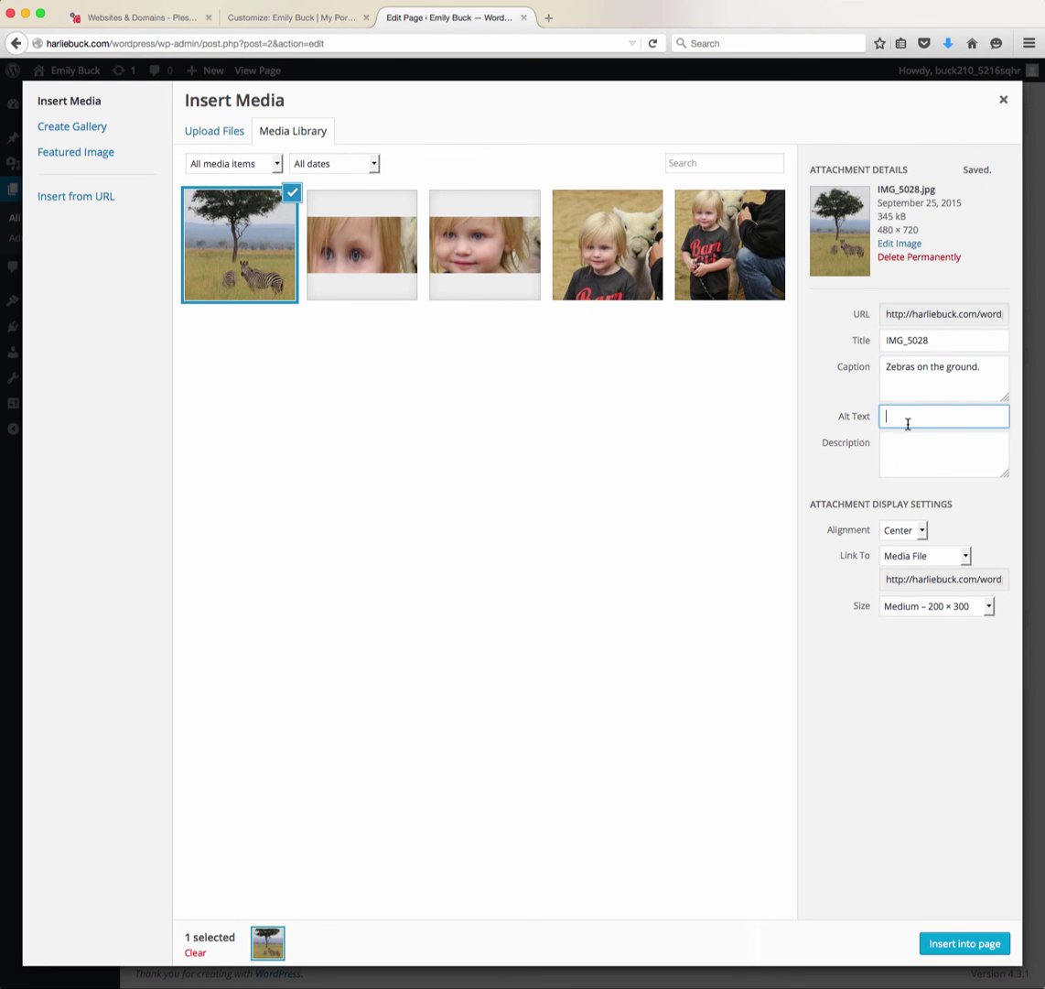
left_click(921, 531)
left_click(893, 548)
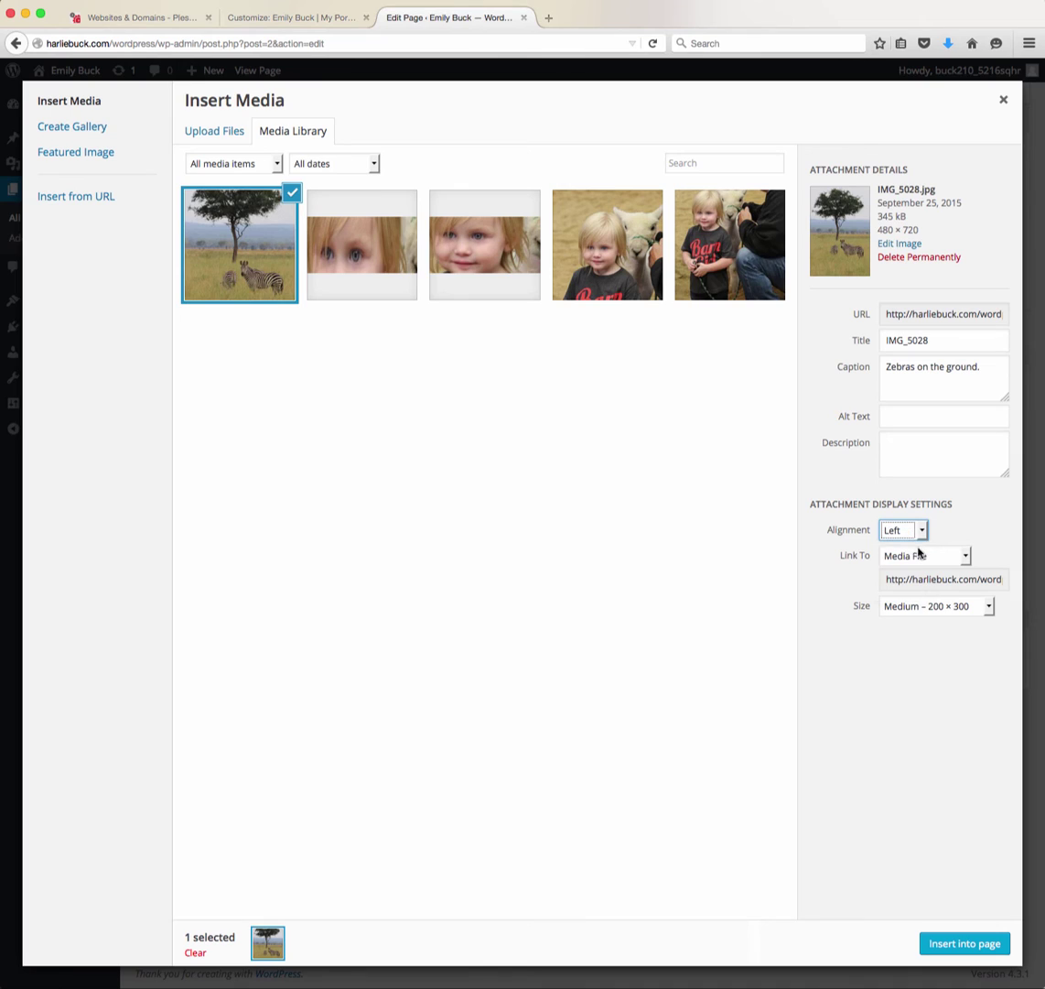
left_click(943, 608)
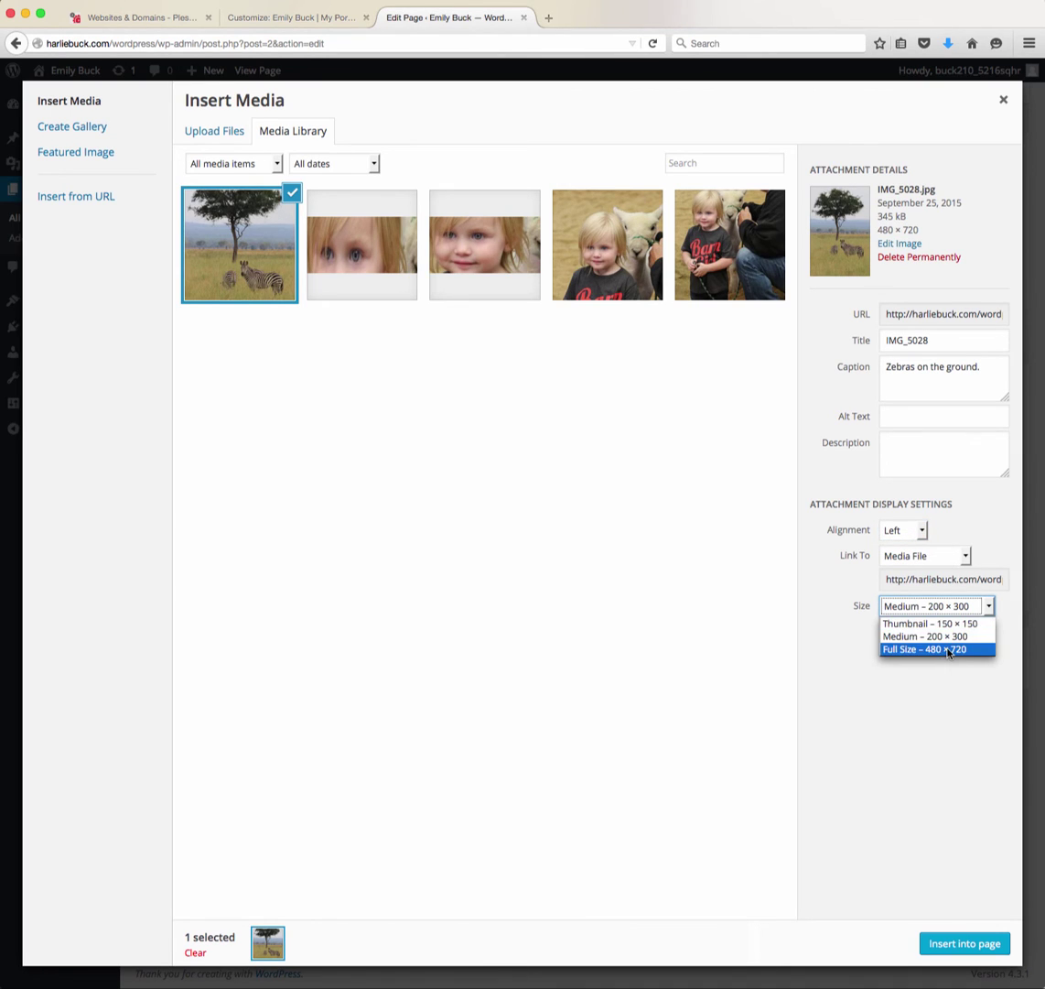
left_click(948, 650)
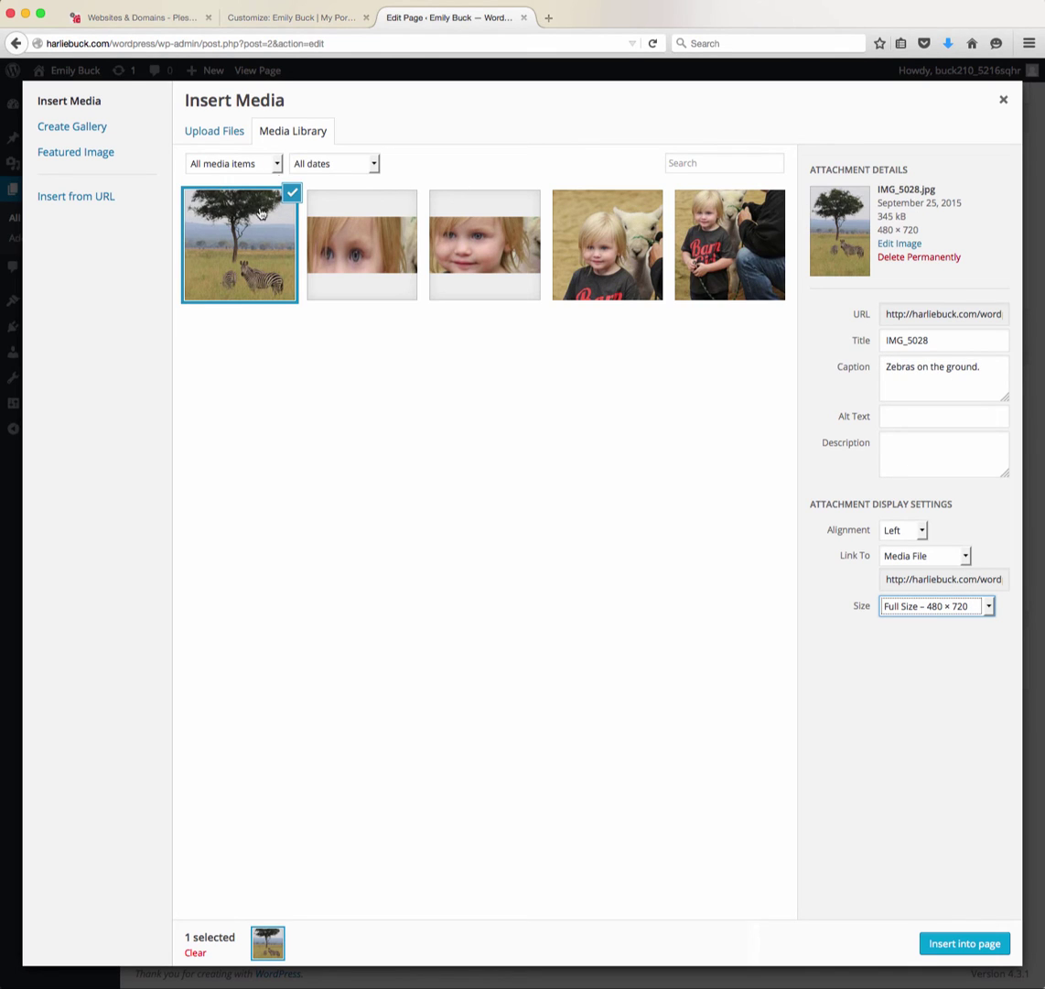
Try selecting the zebra image, the child's eye close-up and cropped-IMG_6262.jpg from the media library for a new gallery
left_click(555, 249)
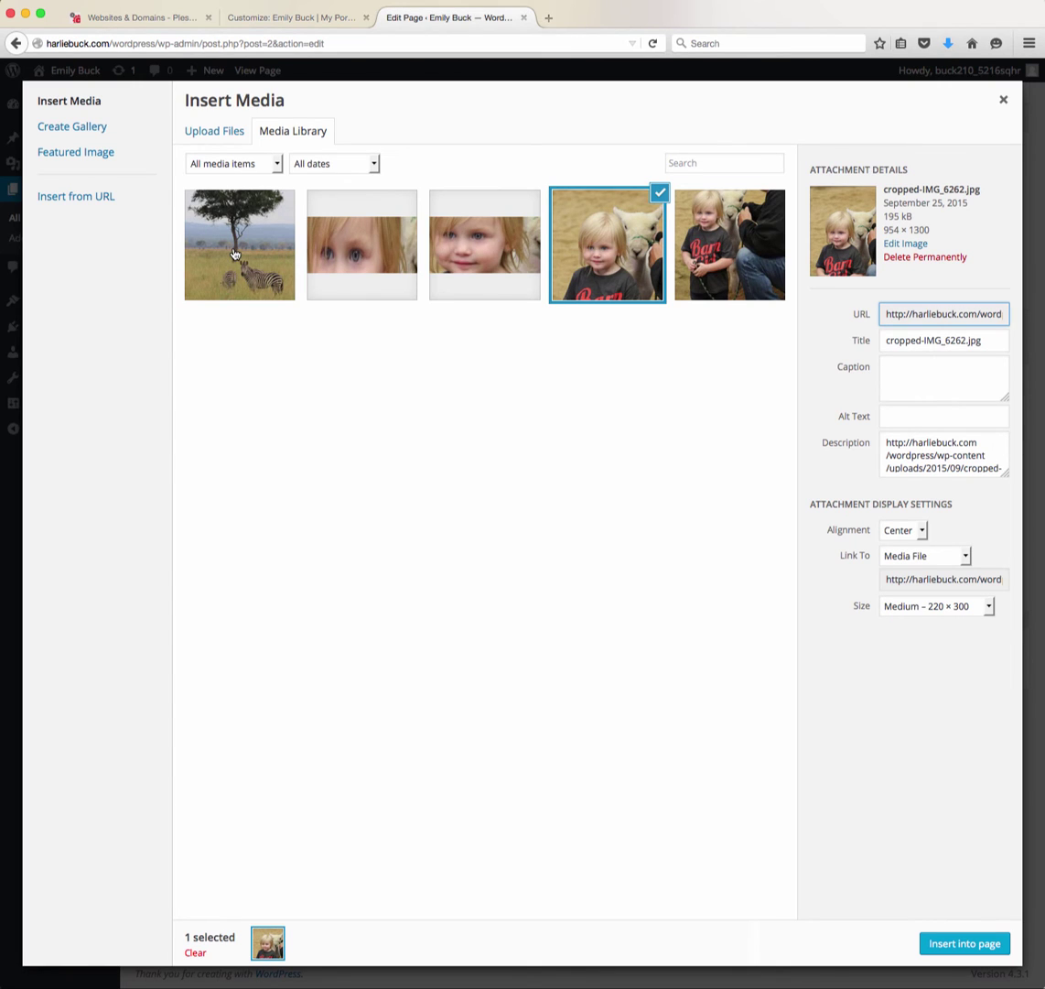
left_click(98, 125)
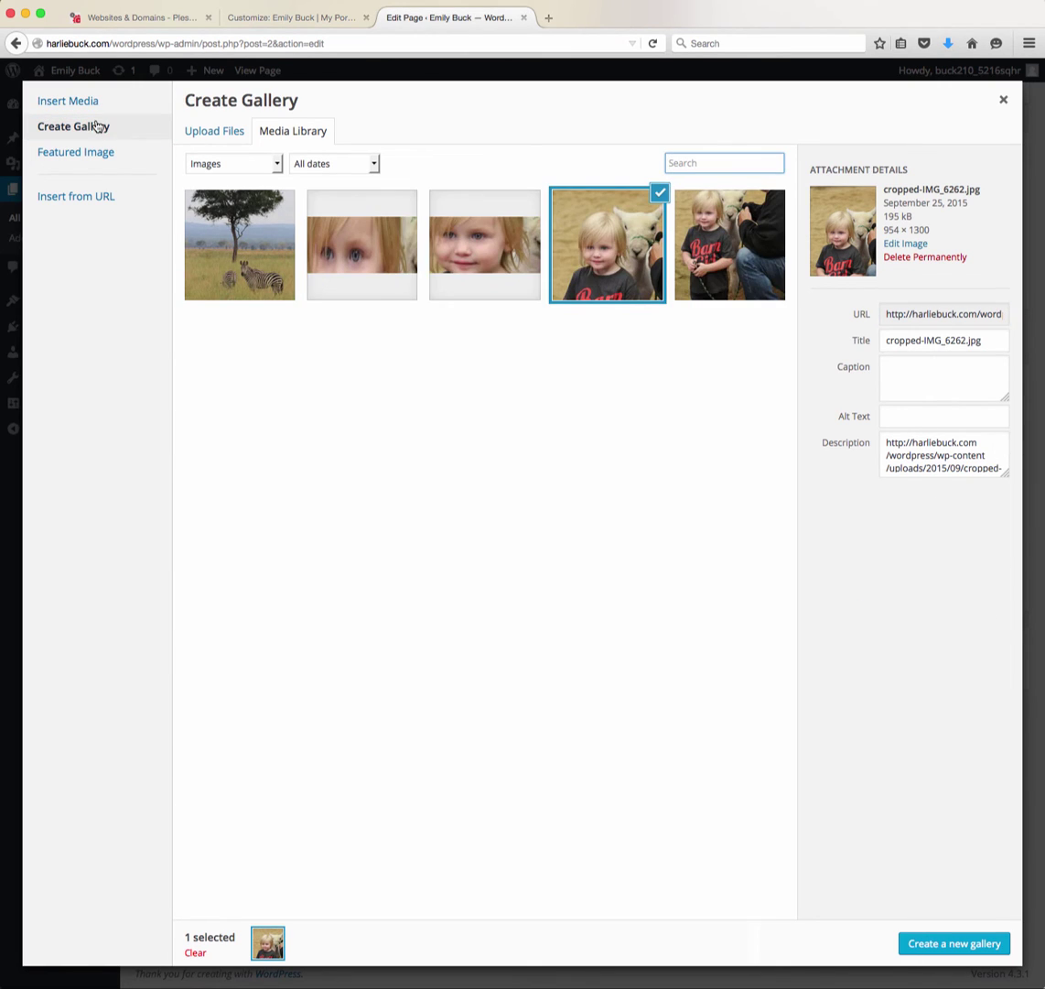
left_click(366, 220)
left_click(196, 204)
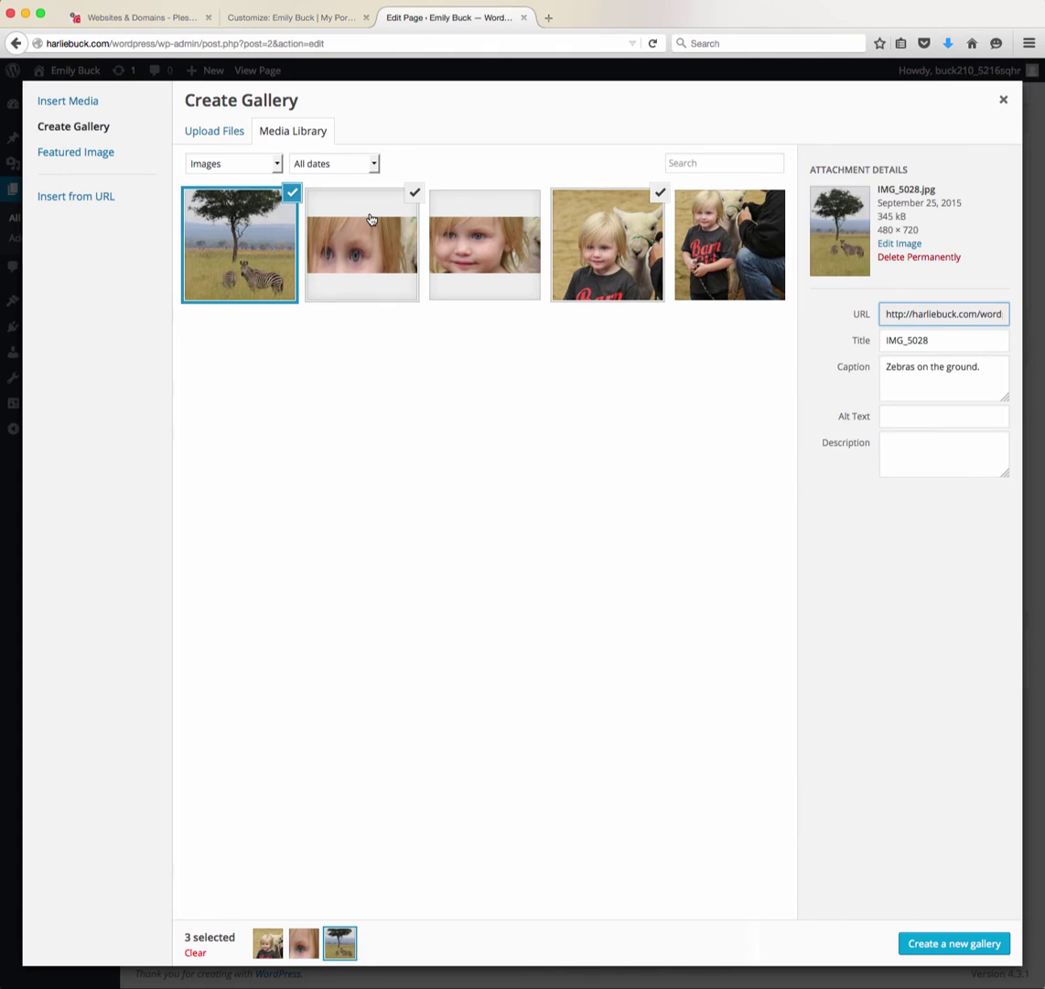
left_click(372, 220)
left_click(611, 216)
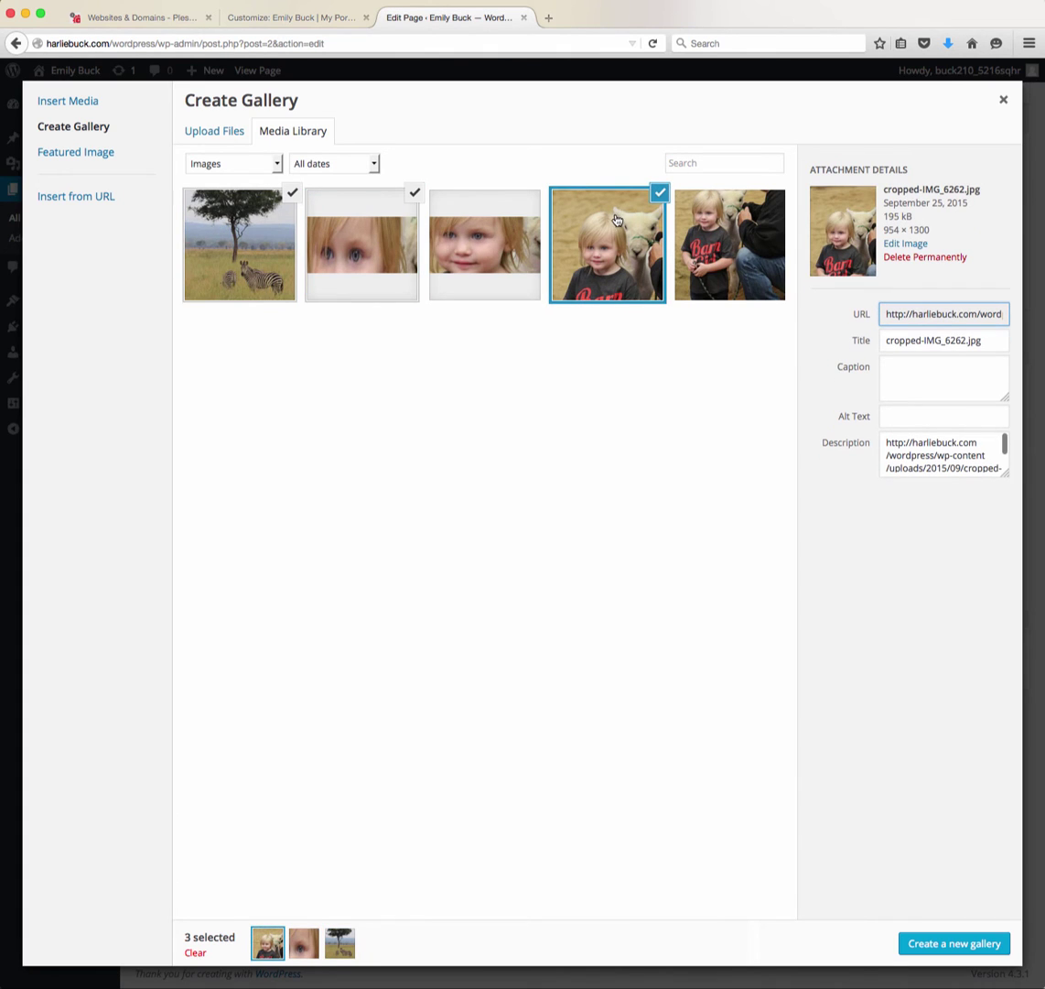
Go back to inserting media, leave only the zebra image IMG_5028.jpg selected, and insert it into the Welcome page
left_click(84, 106)
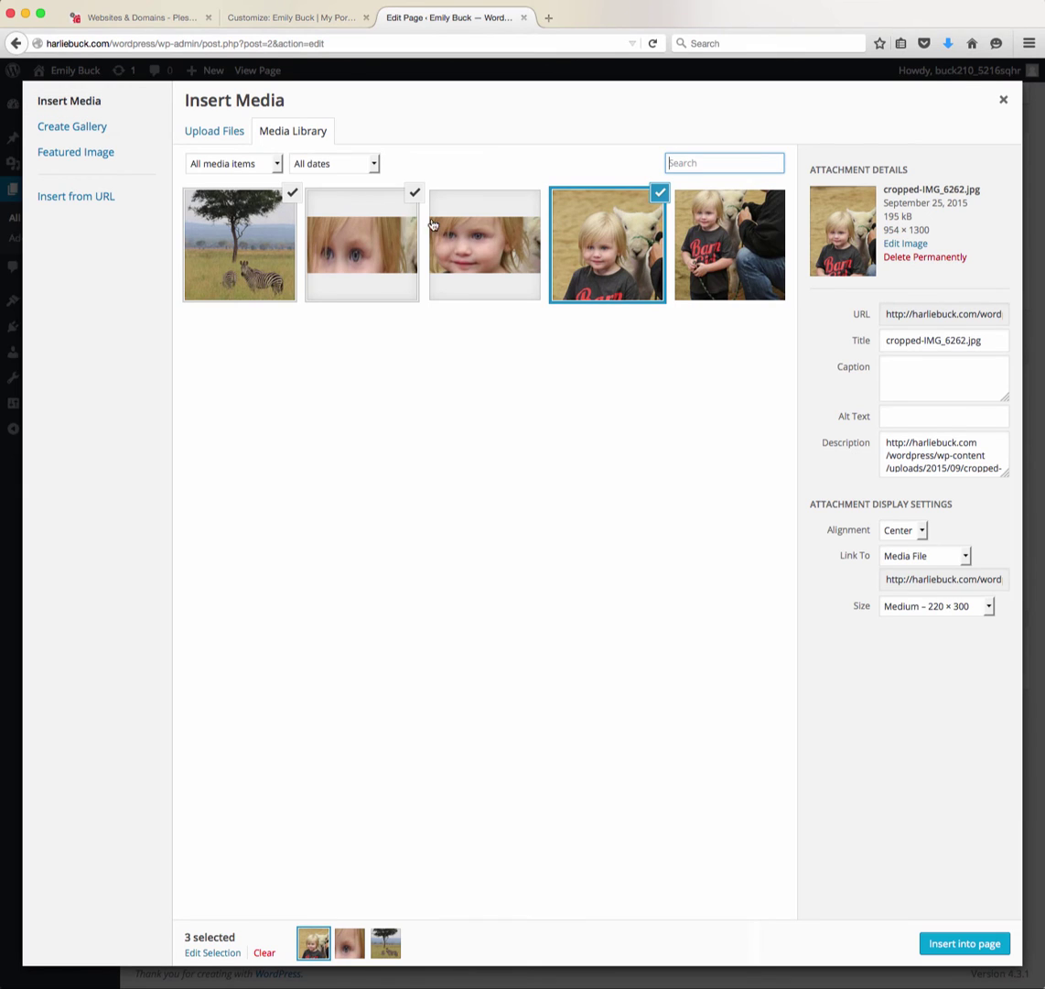
left_click(284, 227)
left_click(413, 193)
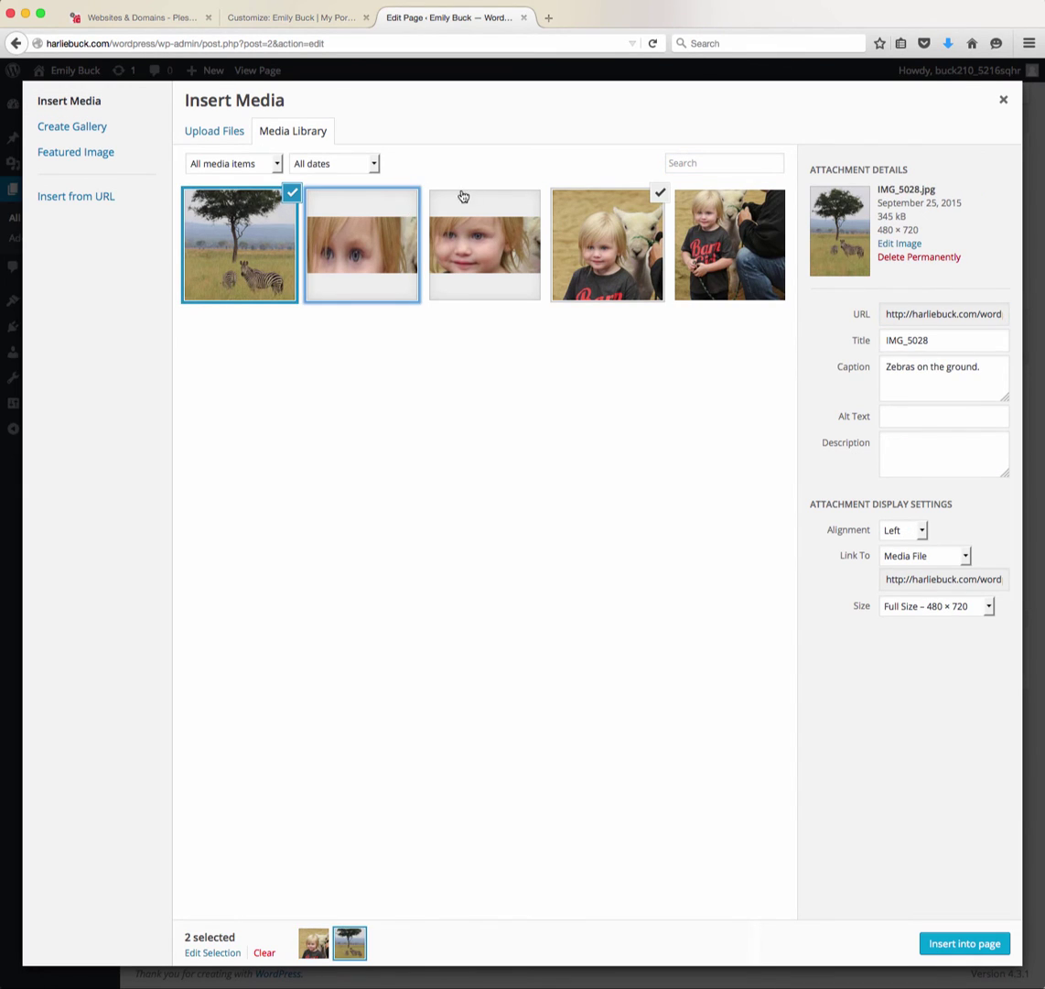
left_click(656, 194)
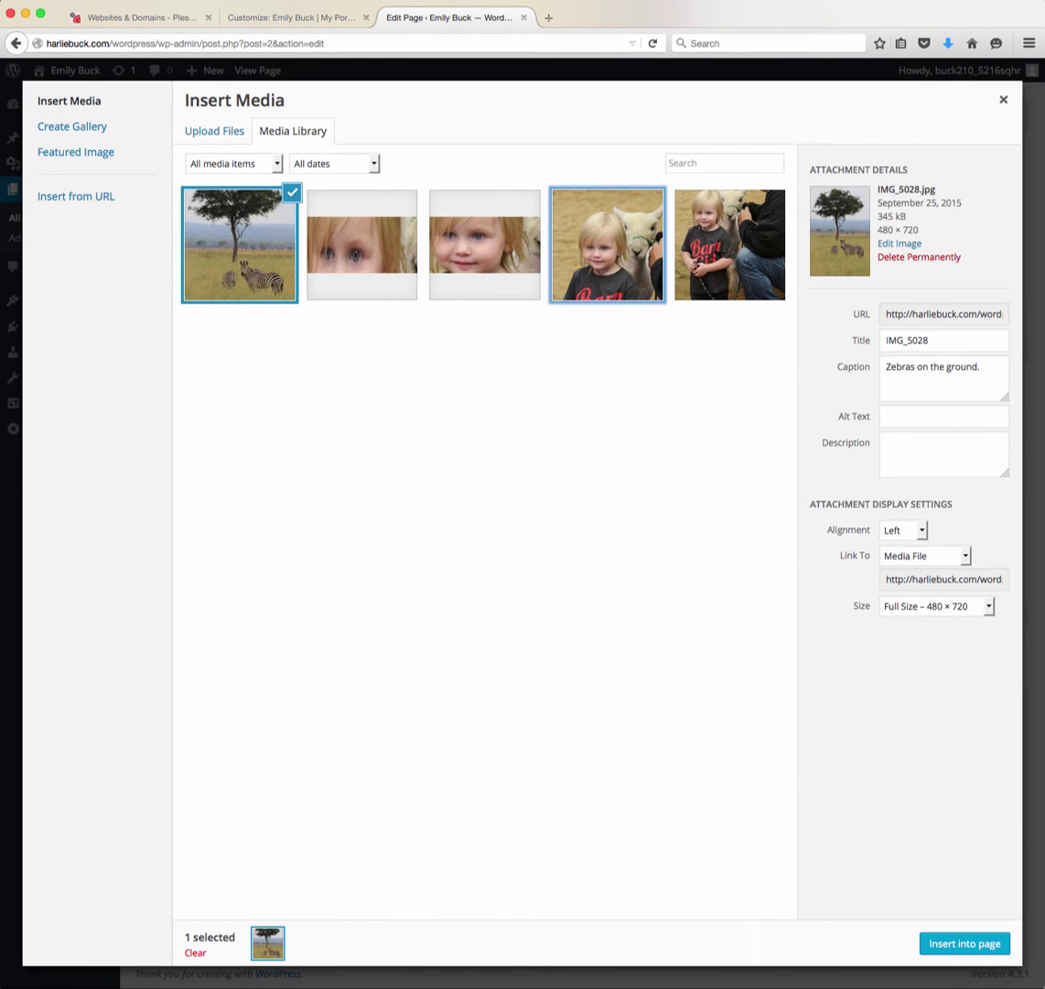
left_click(996, 945)
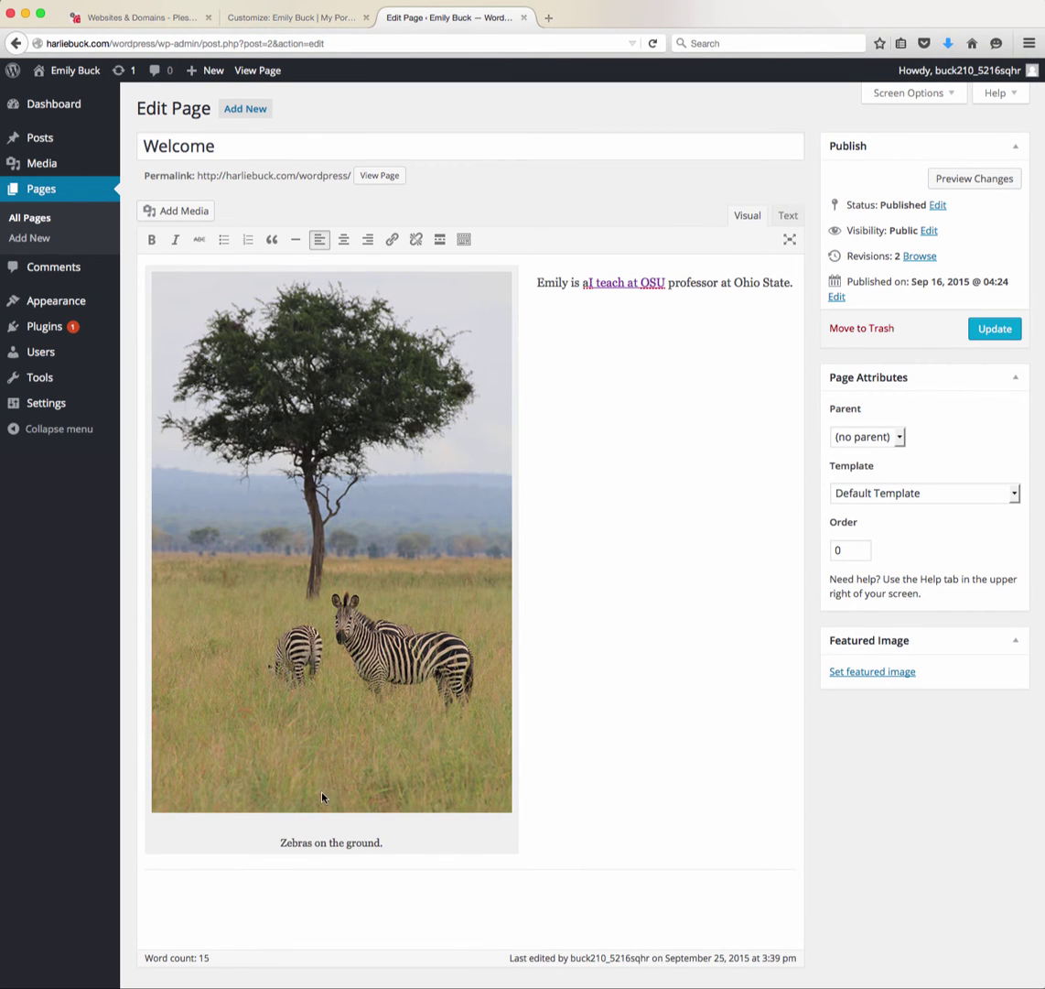
scroll(512, 735, "down", 2)
scroll(522, 696, "up", 2)
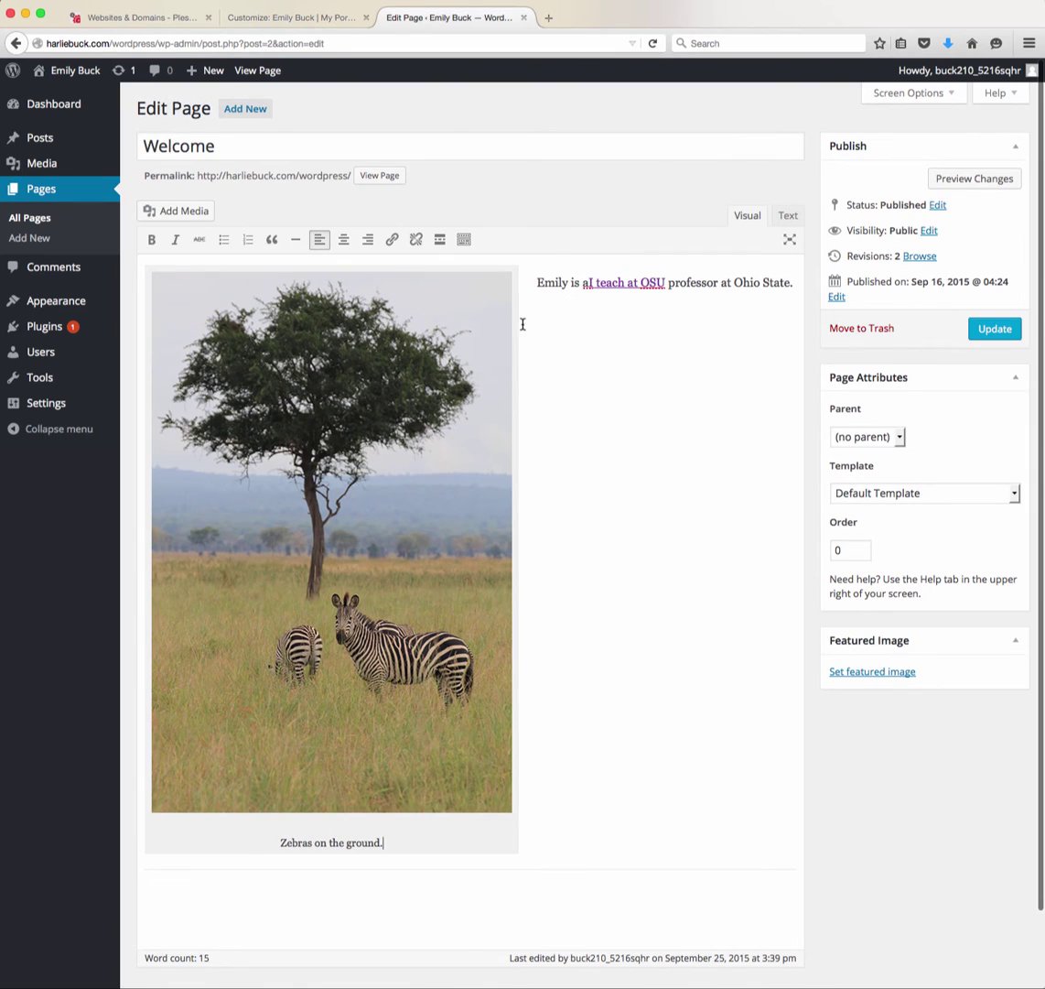
Set the zebra image on the Welcome page to no alignment
left_click(231, 547)
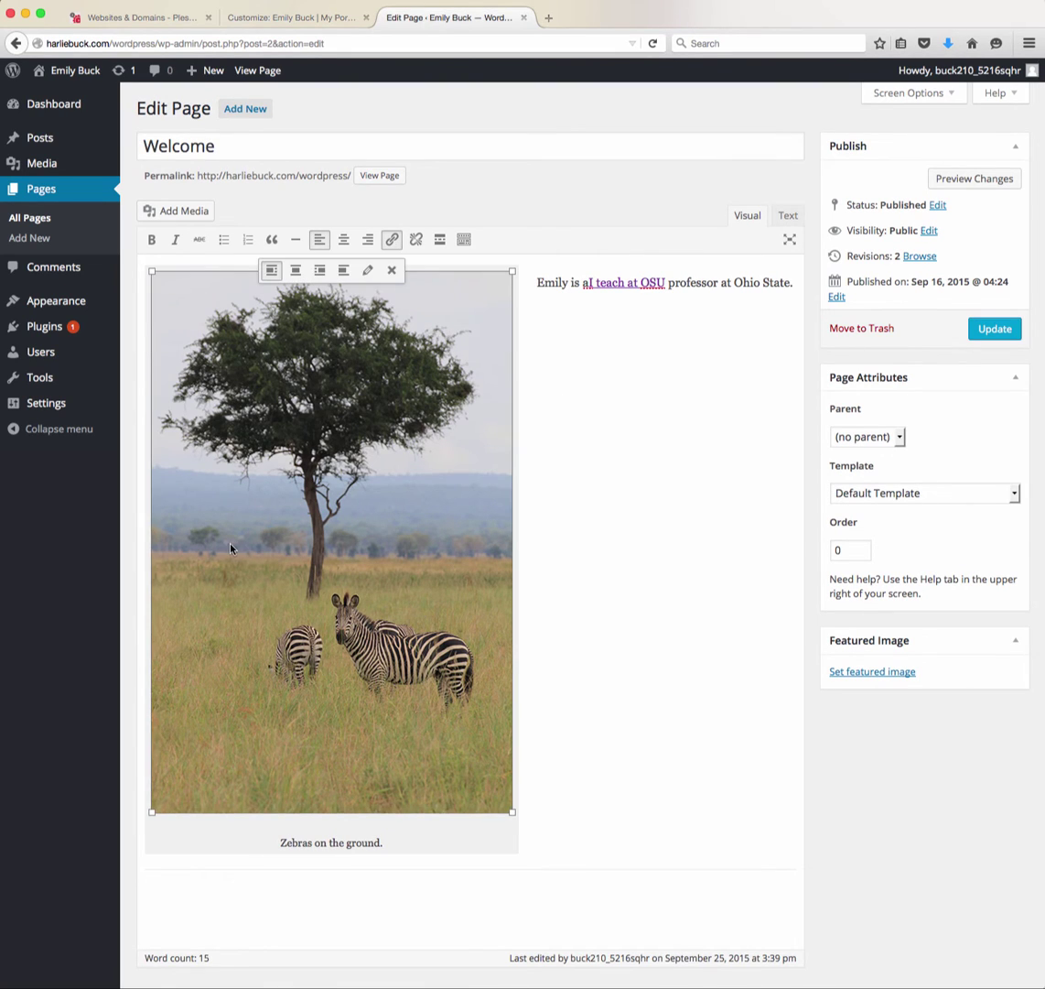
left_click(677, 333)
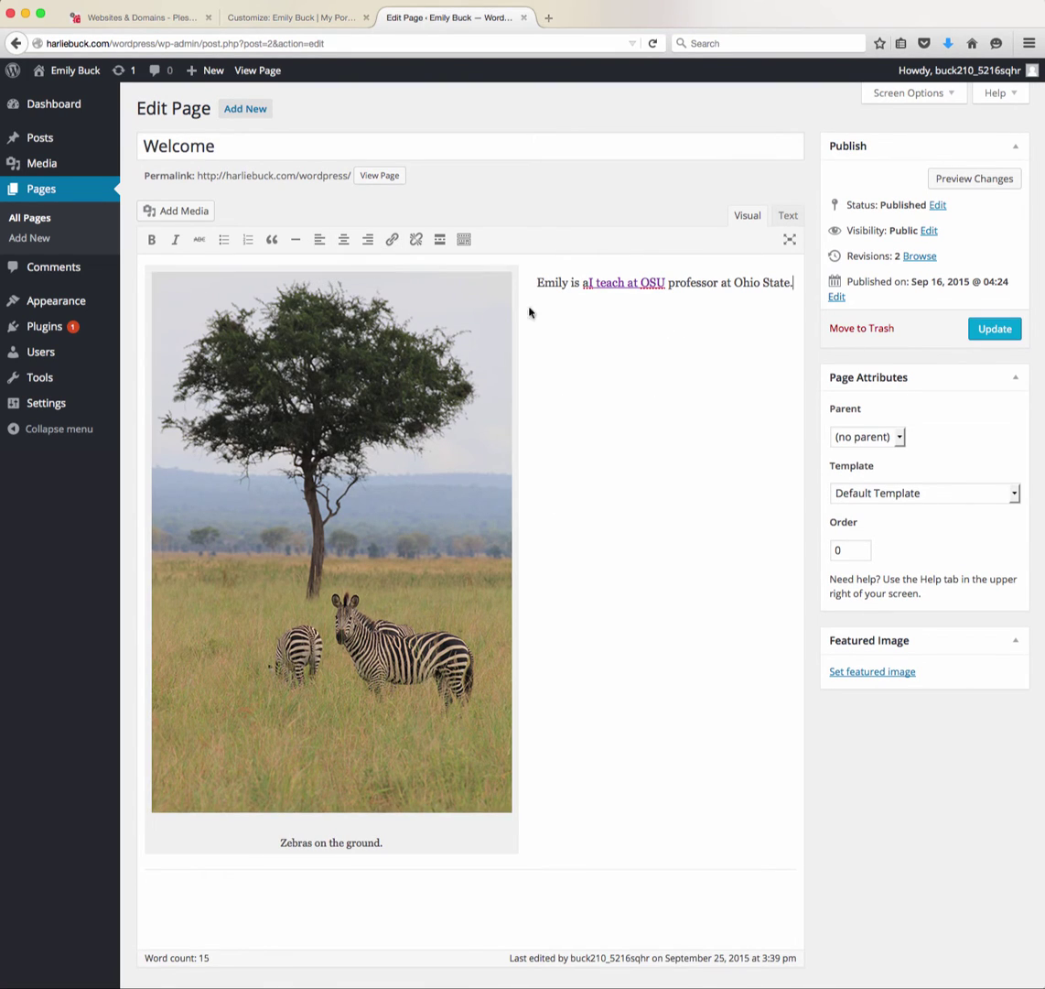
left_click(388, 293)
left_click(344, 270)
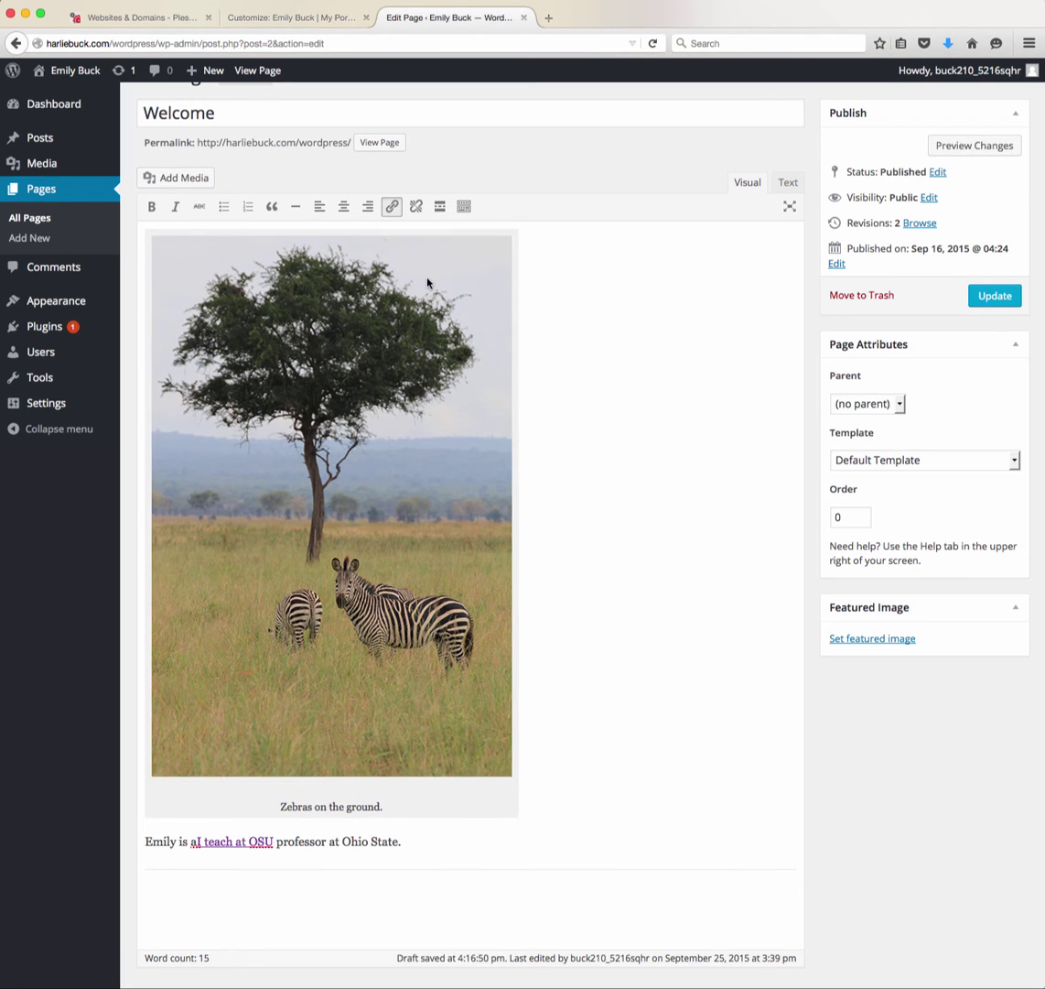
Remove the zebra image's caption in its image details, and update the Welcome page
left_click(368, 238)
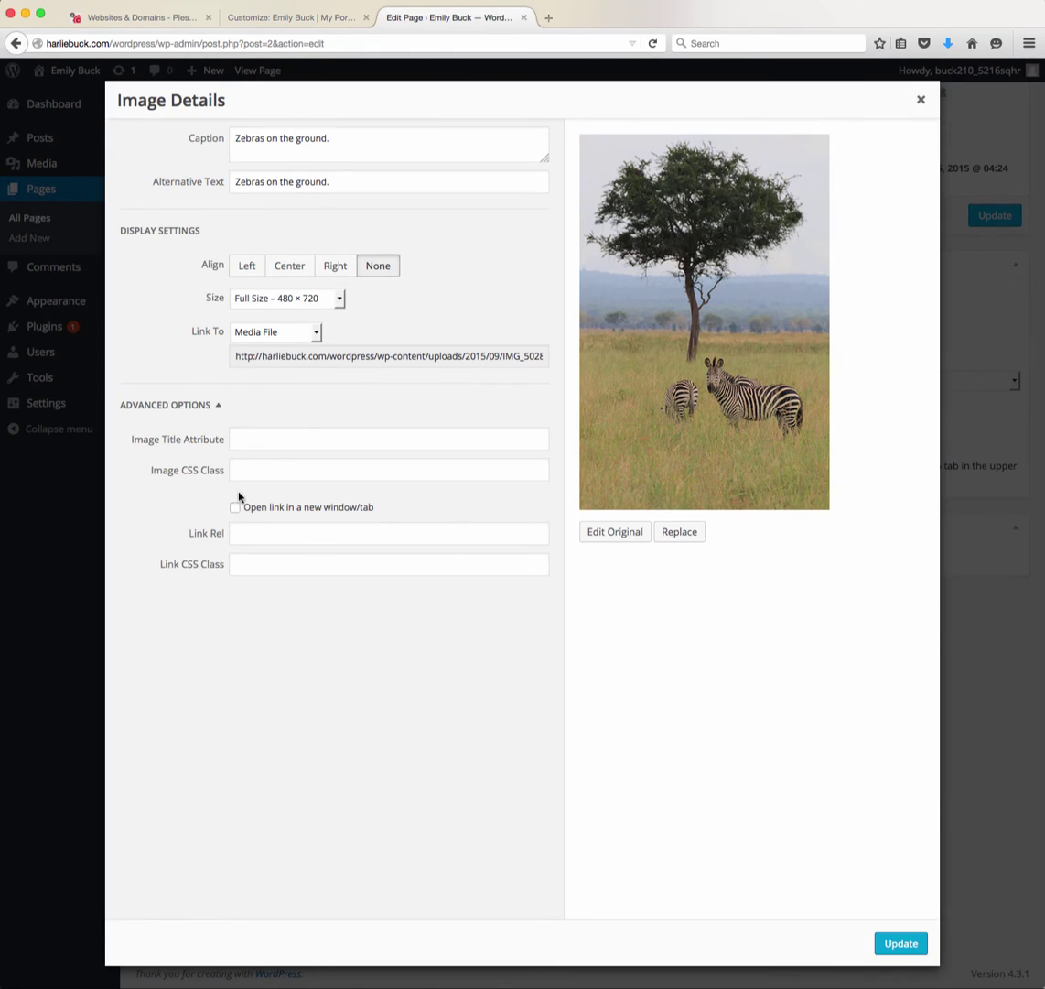
left_click(390, 145)
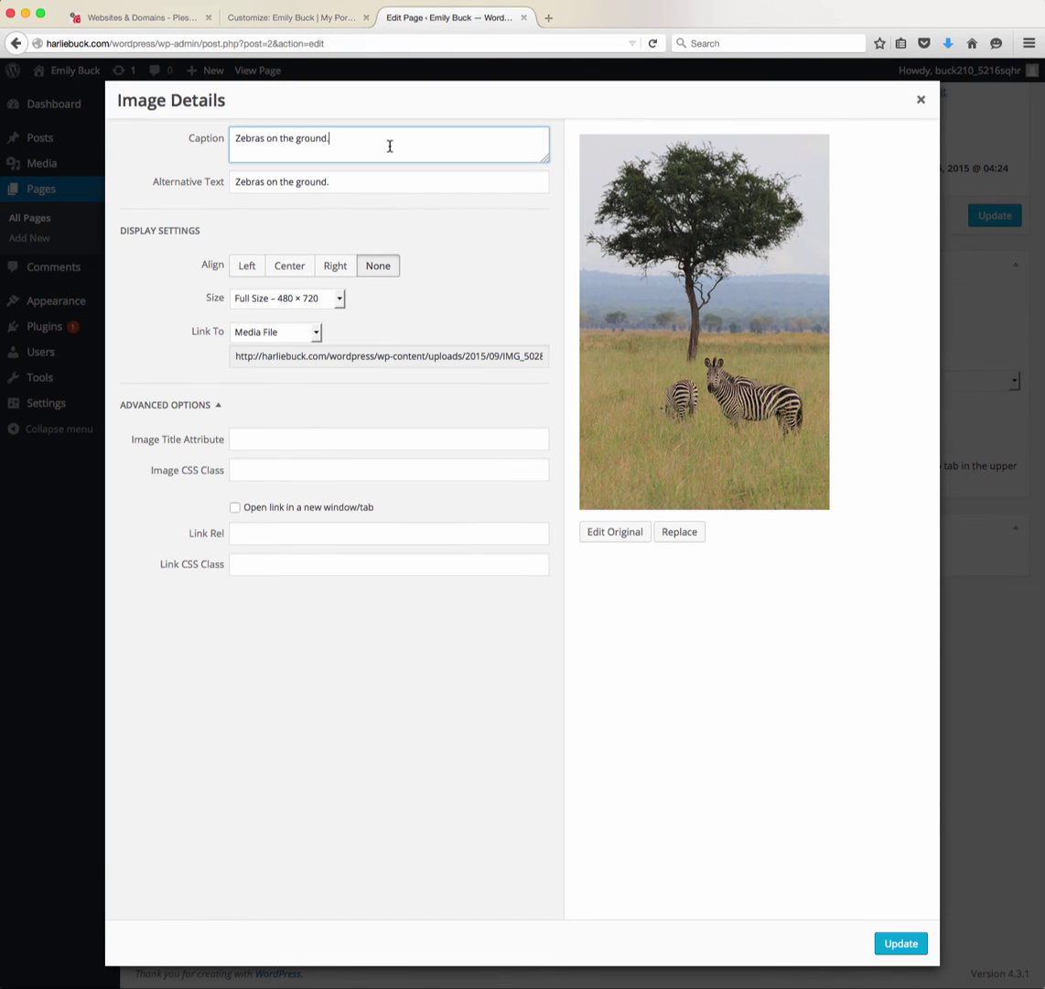
key("super+a")
key("BackSpace")
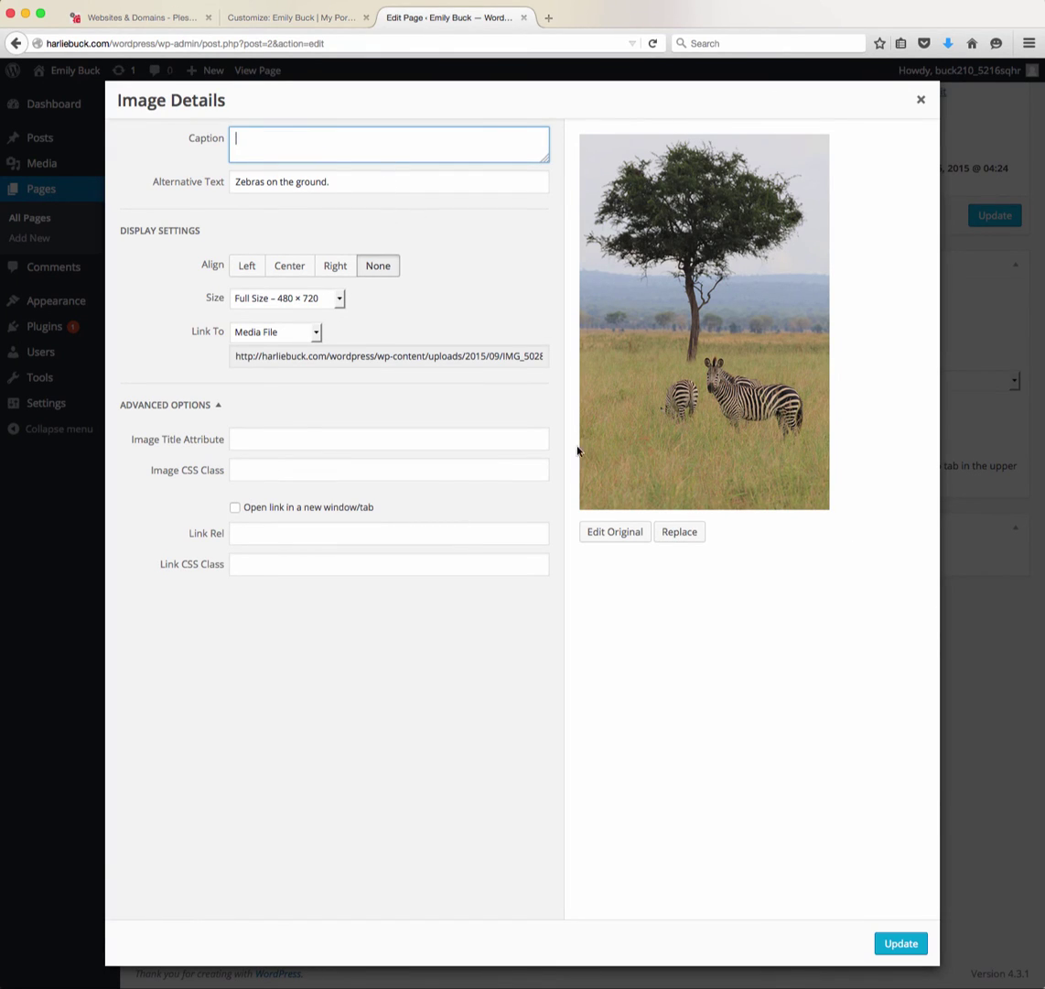
left_click(884, 949)
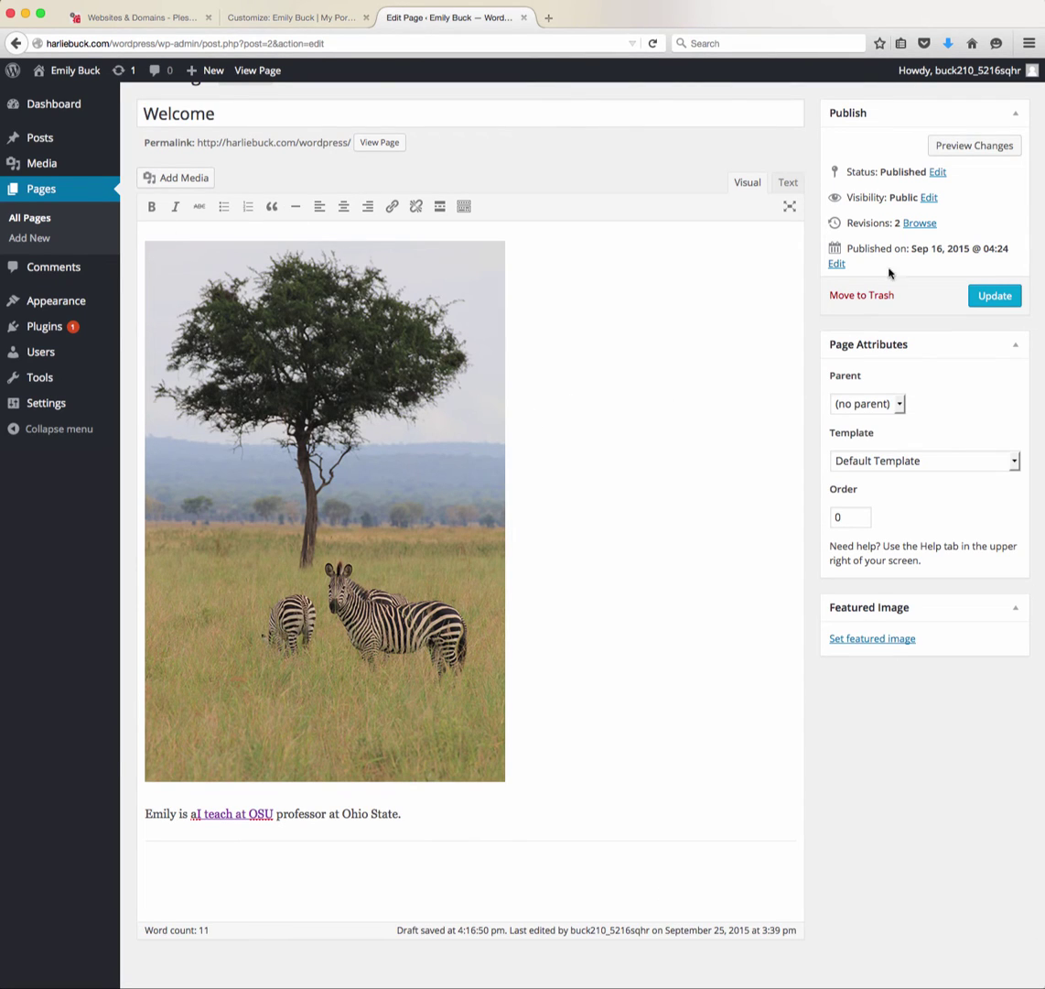
left_click(1008, 296)
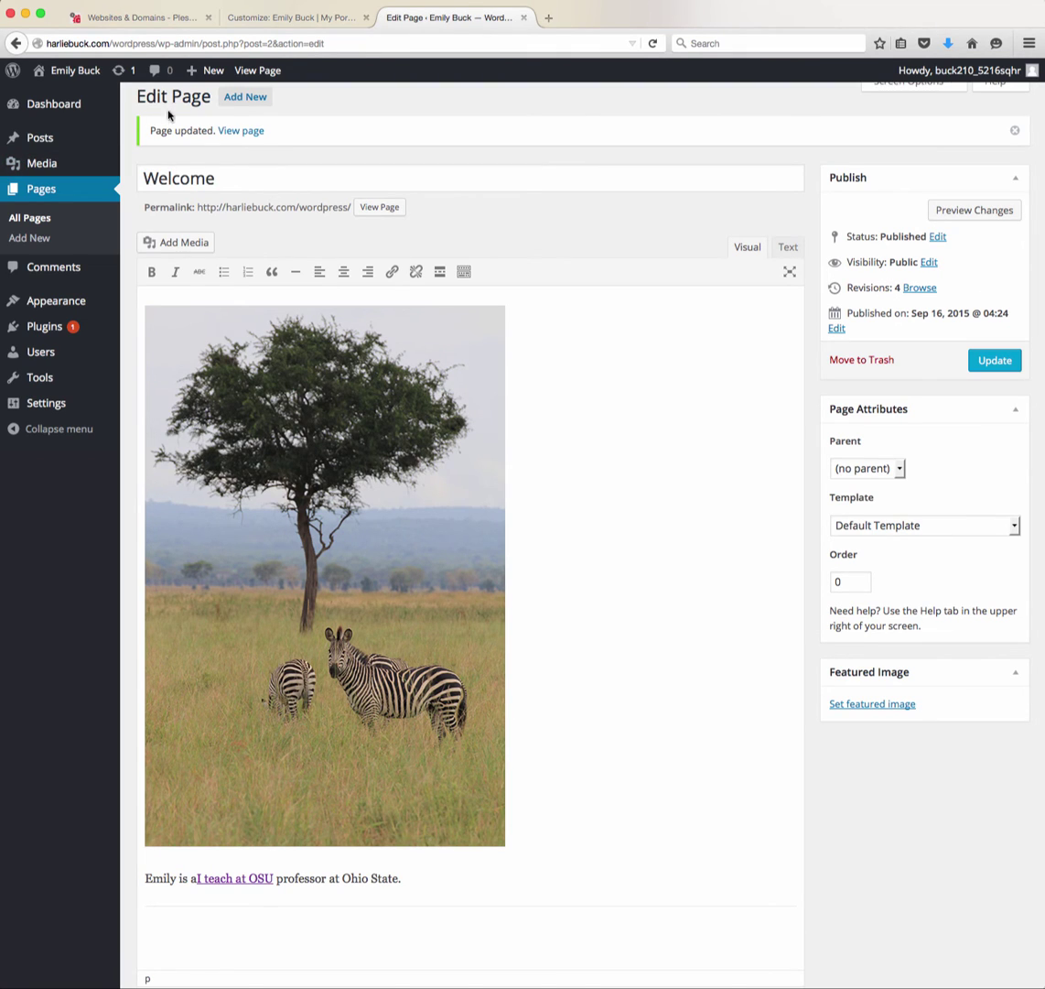
Create a new page titled "Resume" with the body lines "Work" and "Life"
left_click(243, 97)
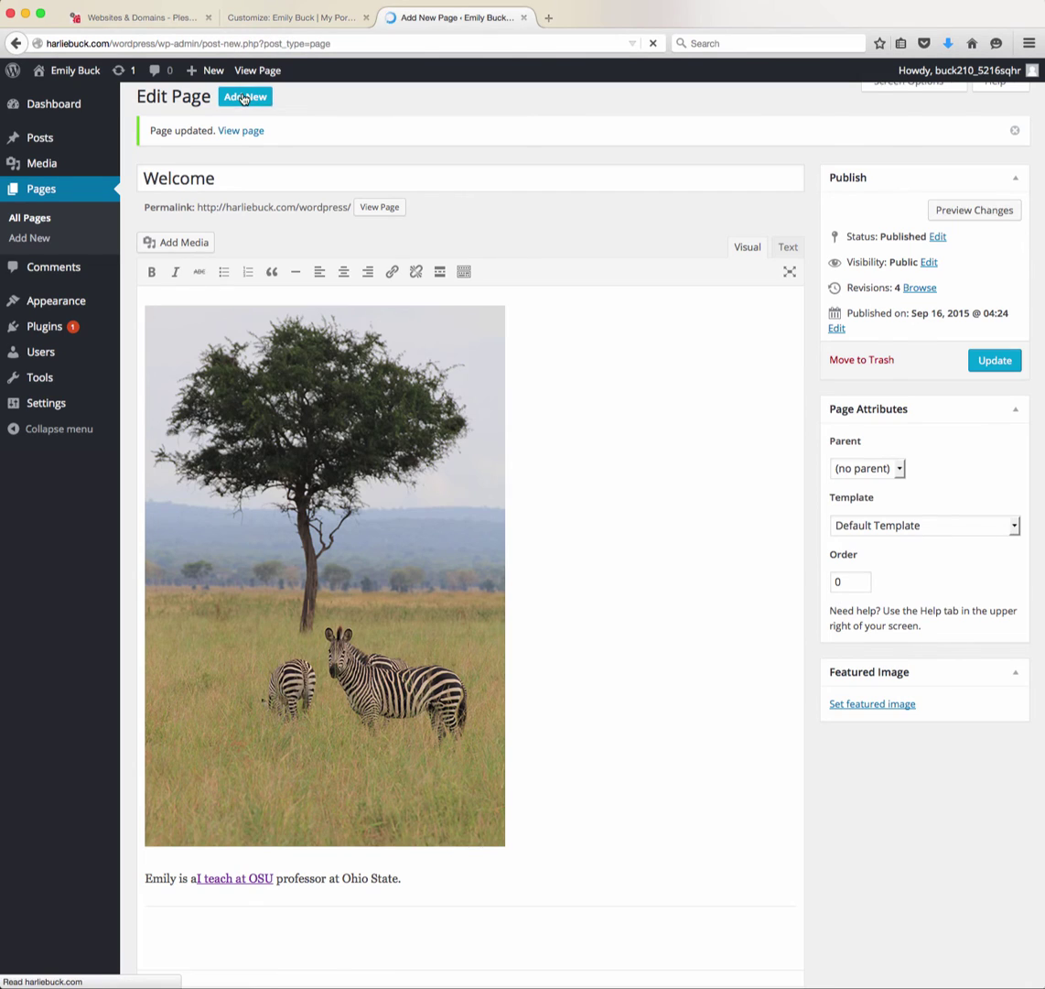
type("Res")
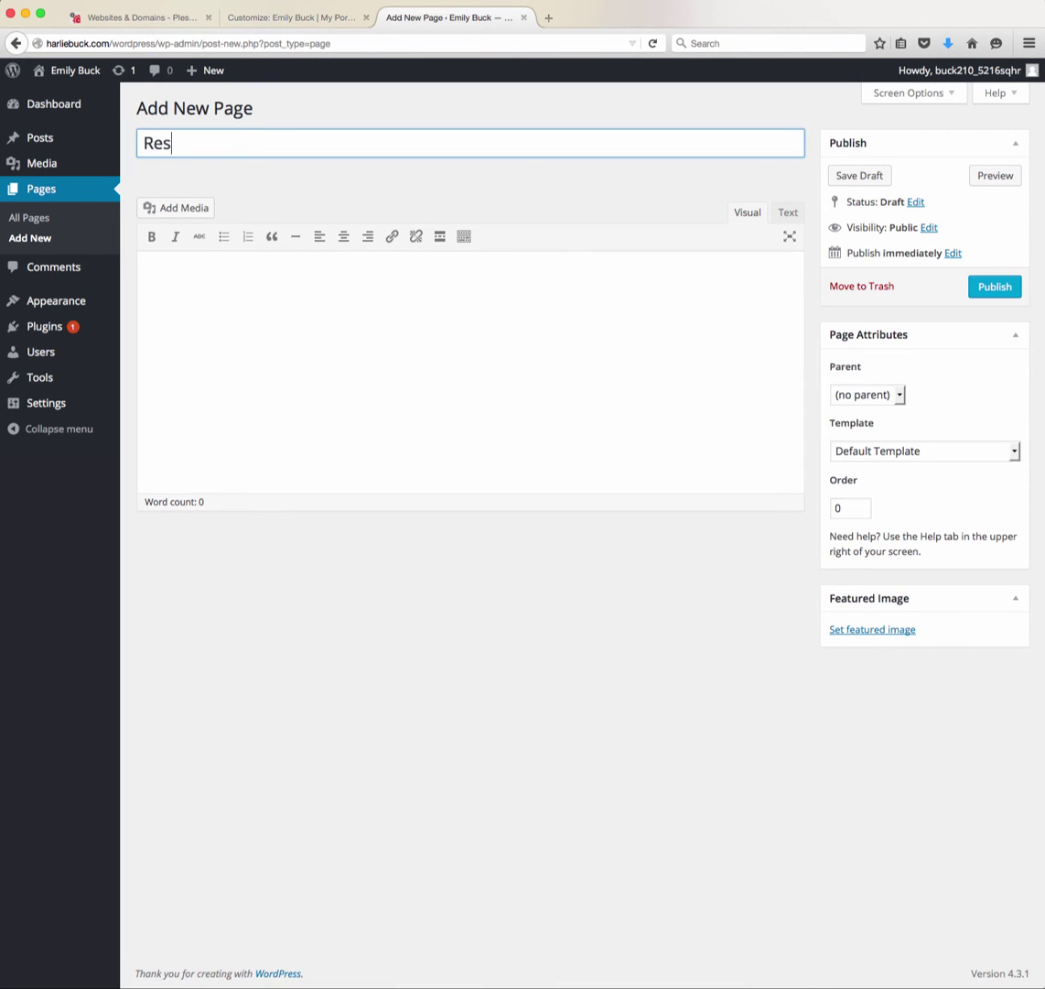
type("ume")
left_click(250, 304)
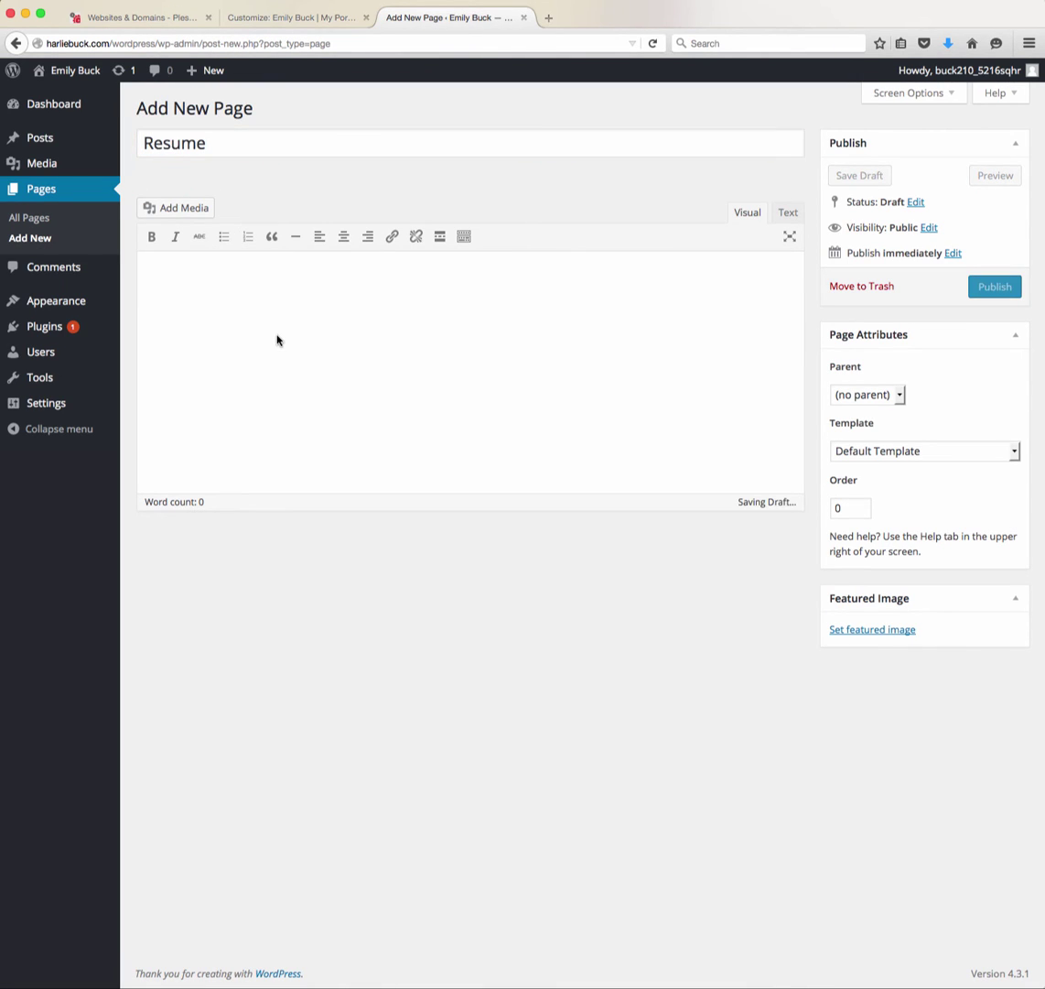
type("Work")
key("Return")
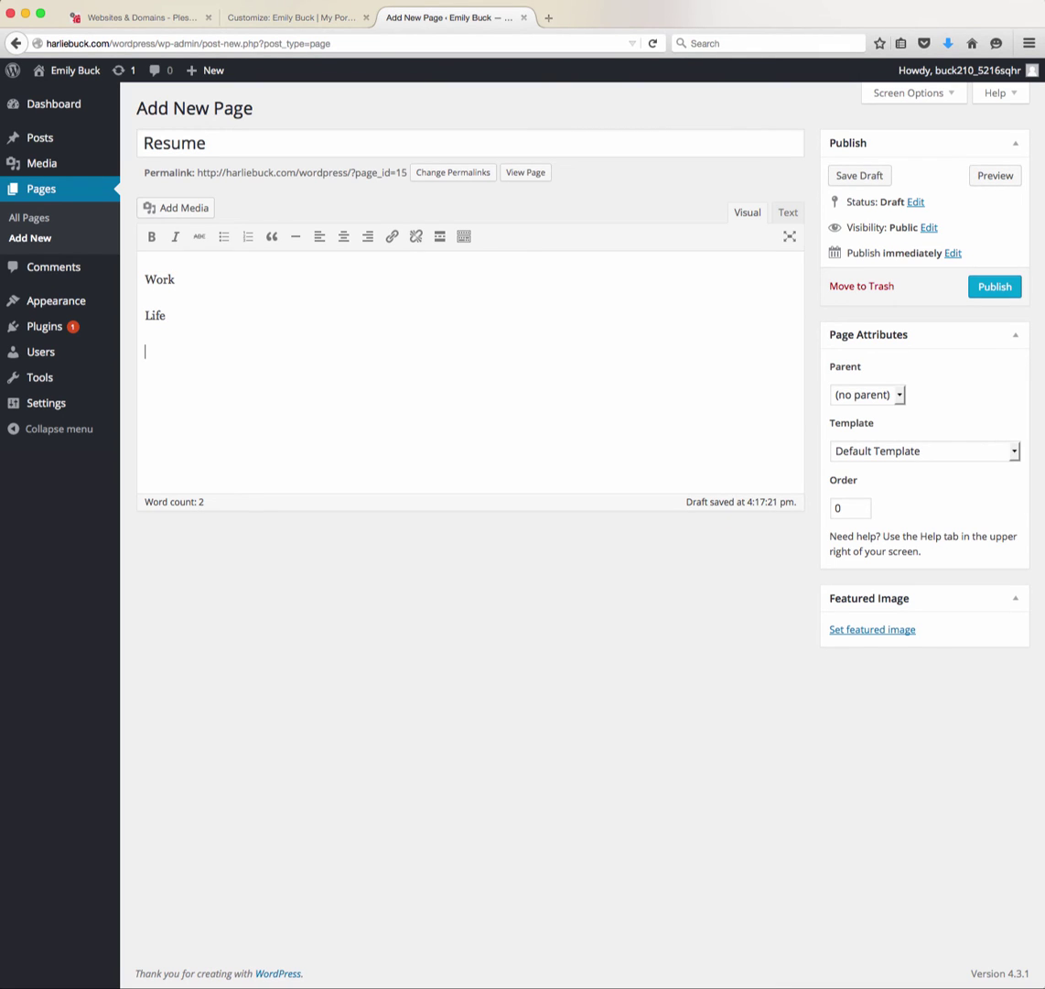
double_click(160, 314)
left_click(174, 207)
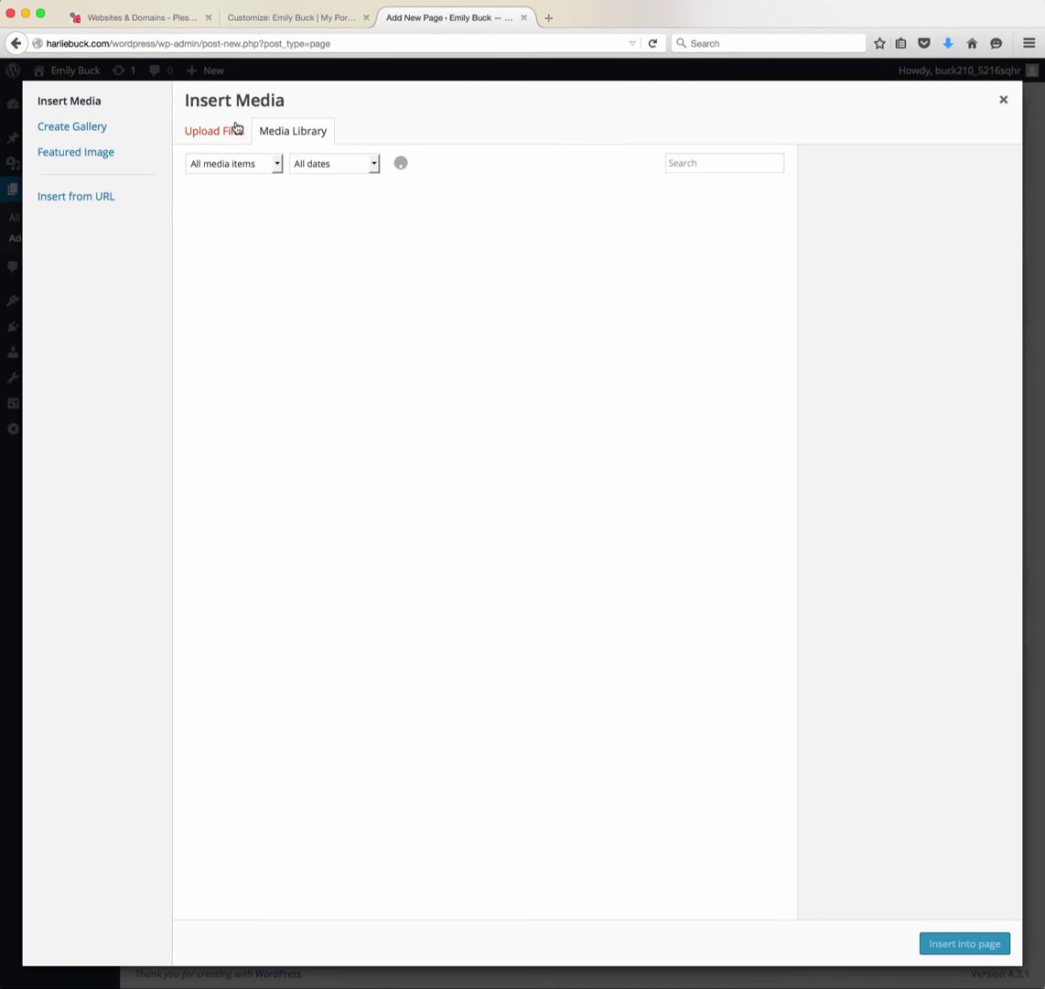
left_click(235, 128)
left_click(620, 460)
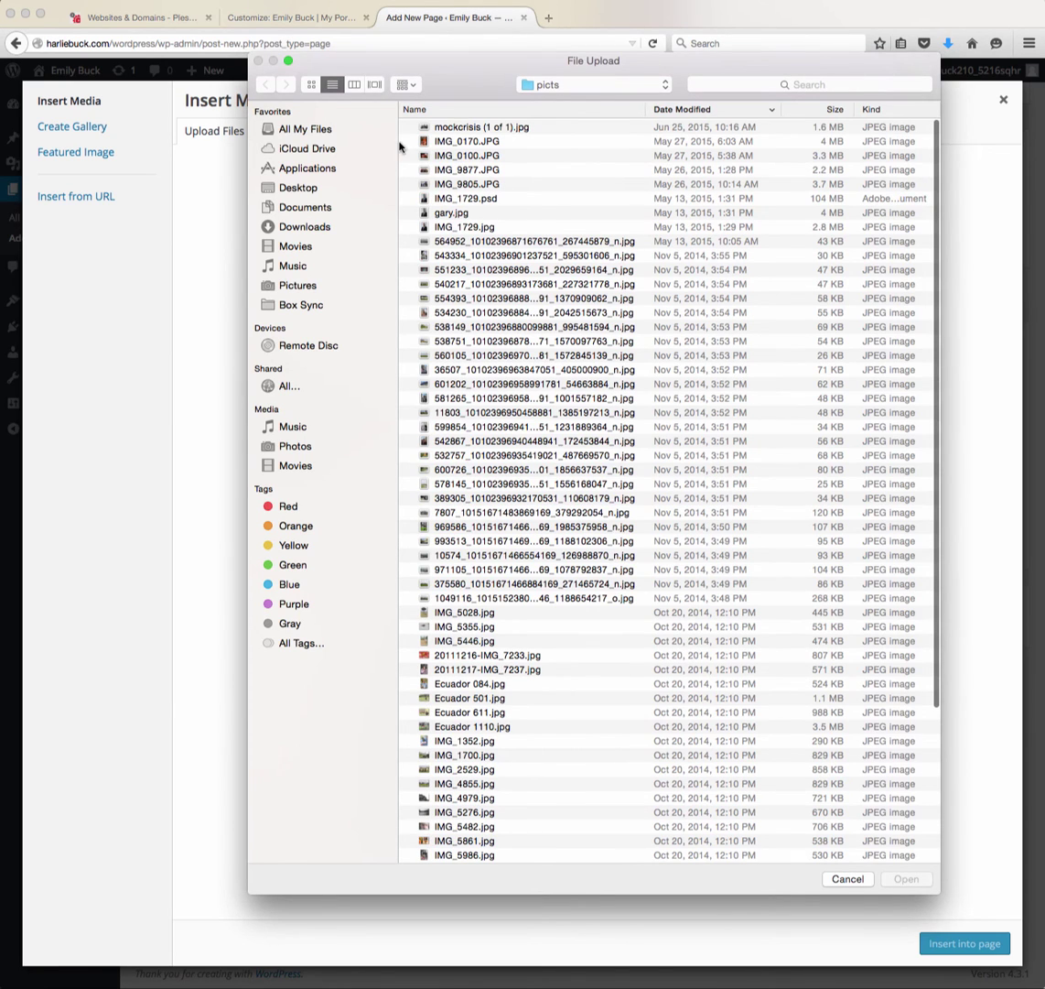
left_click(306, 188)
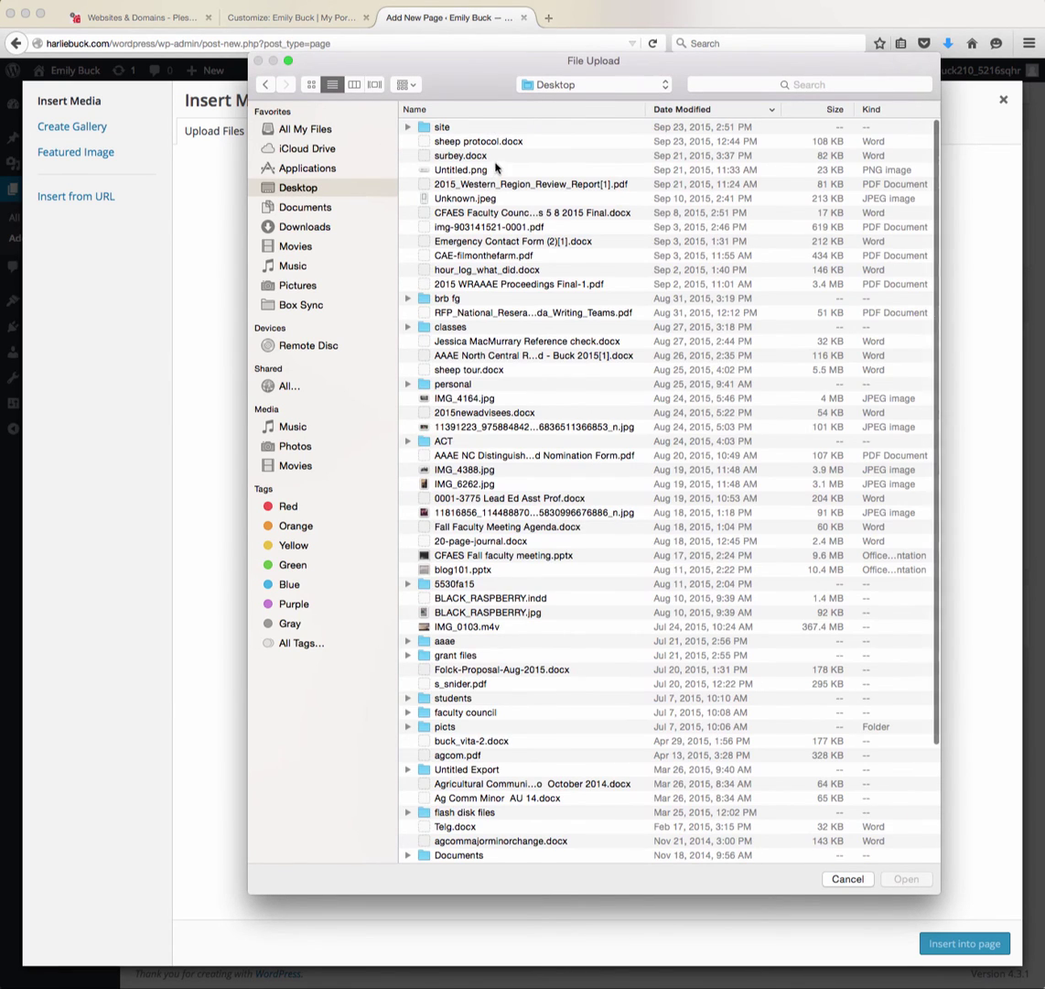
left_click(461, 686)
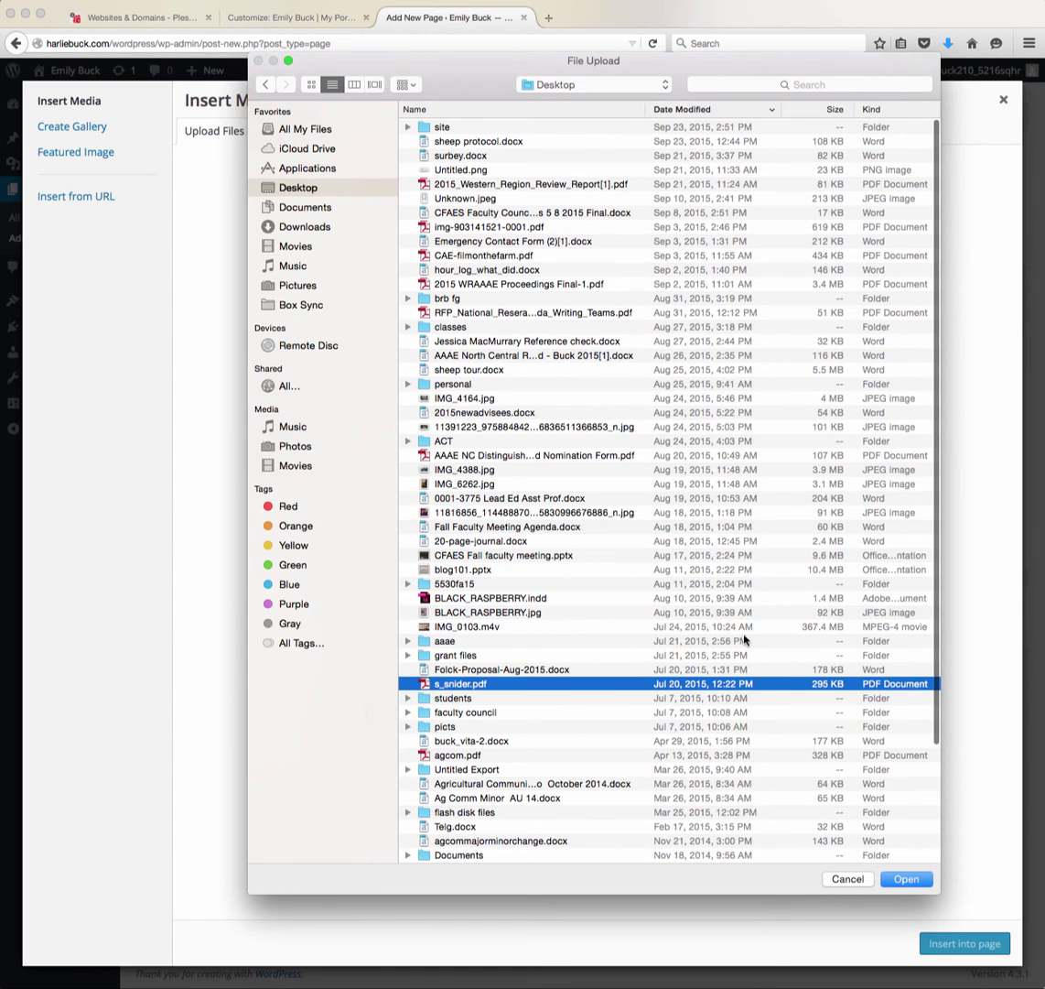
left_click(898, 881)
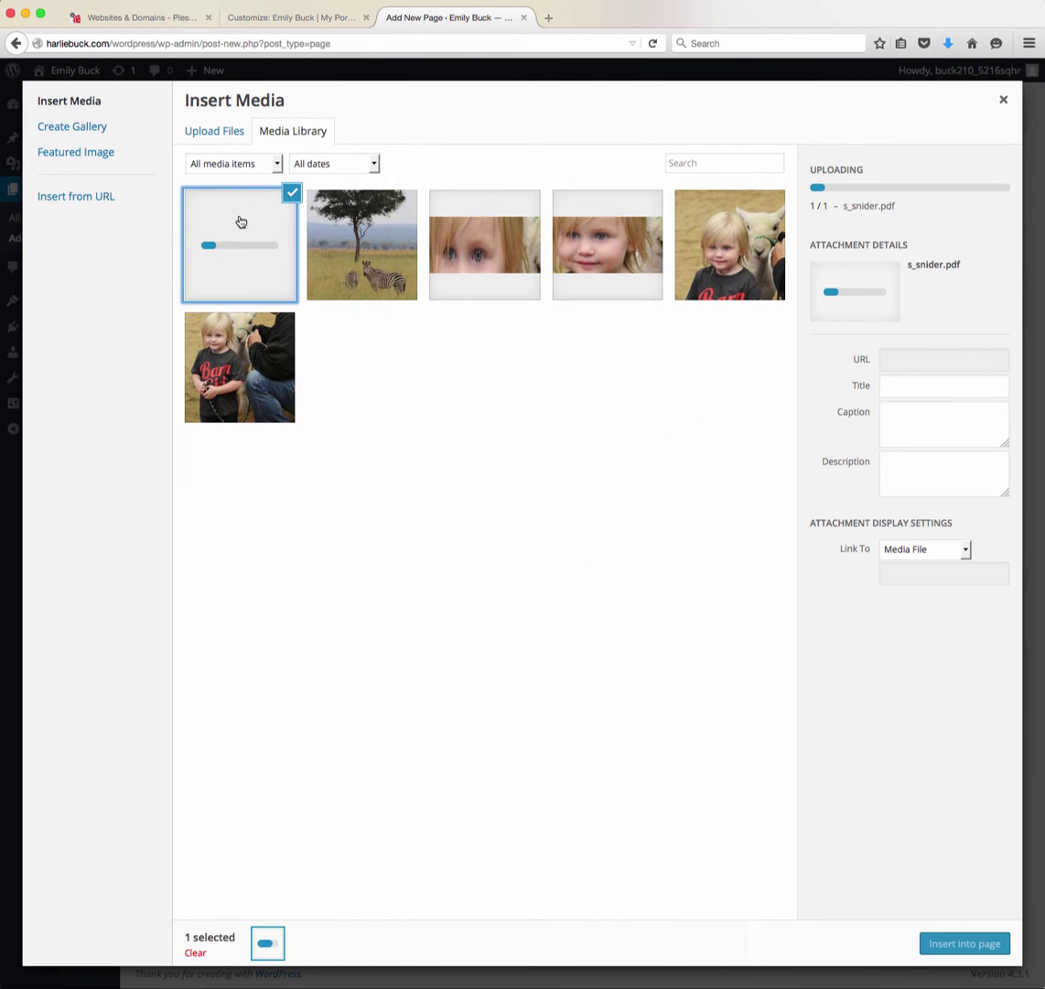
Title the uploaded PDF "My resume" and insert it into the page as a media file link in place of "Life"
double_click(910, 301)
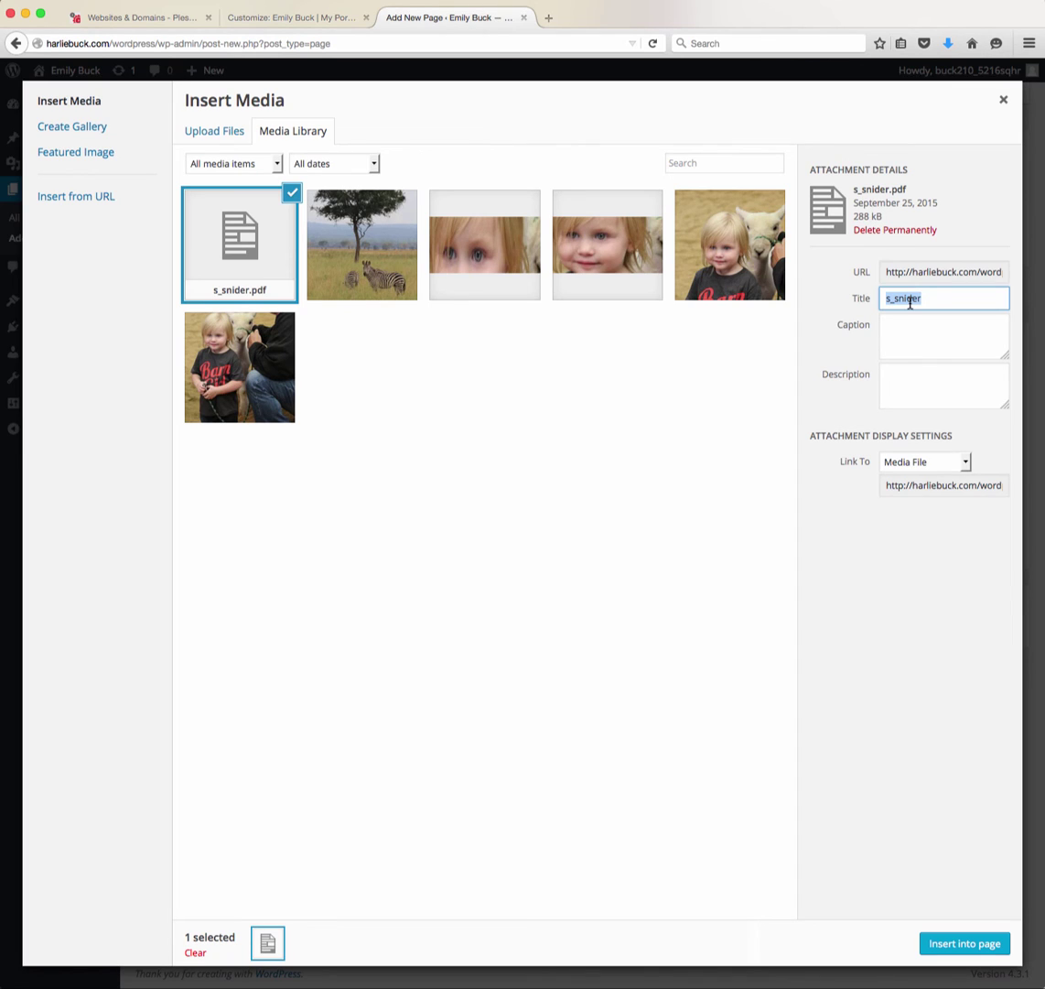
type("My resume")
left_click(957, 948)
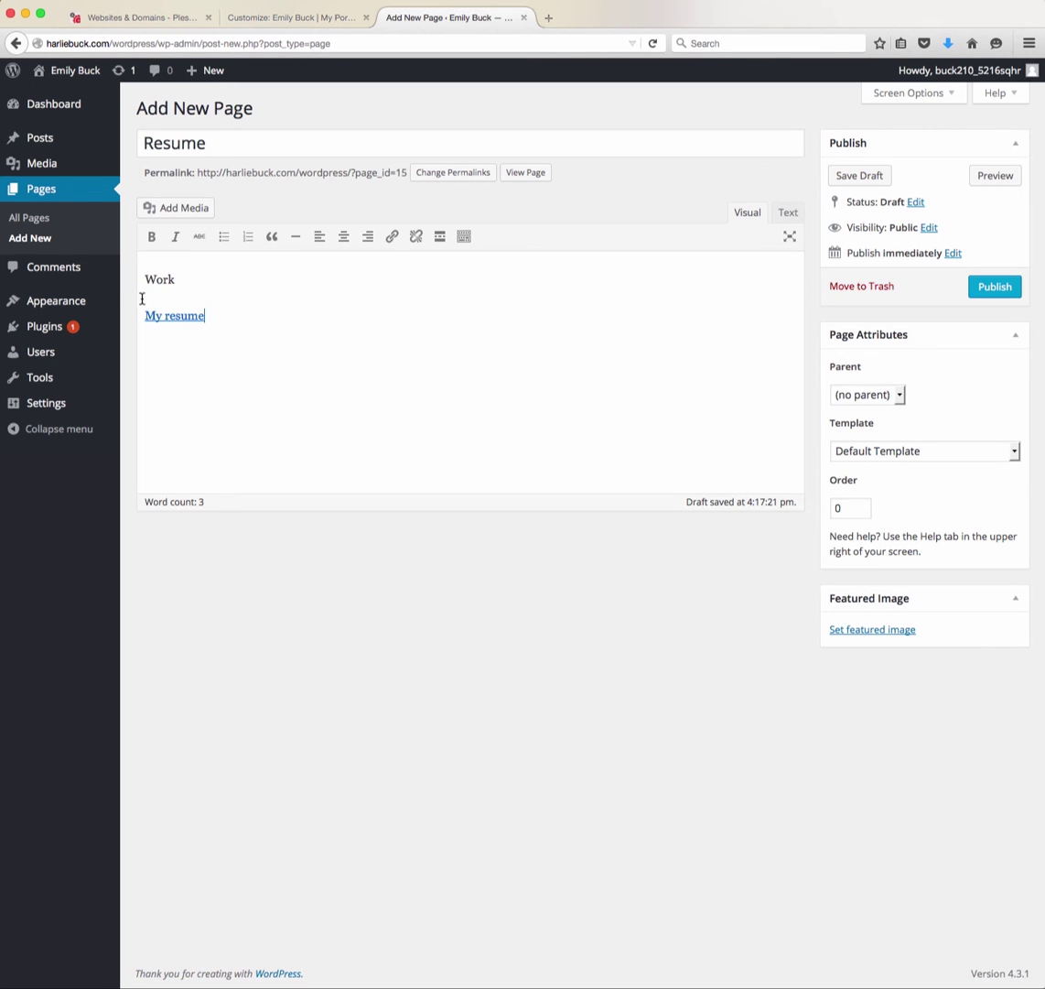
Delete the "My resume" link from the page body and check the content's HTML text before returning to visual editing
left_click_drag(231, 315, 140, 306)
key("BackSpace")
left_click(791, 213)
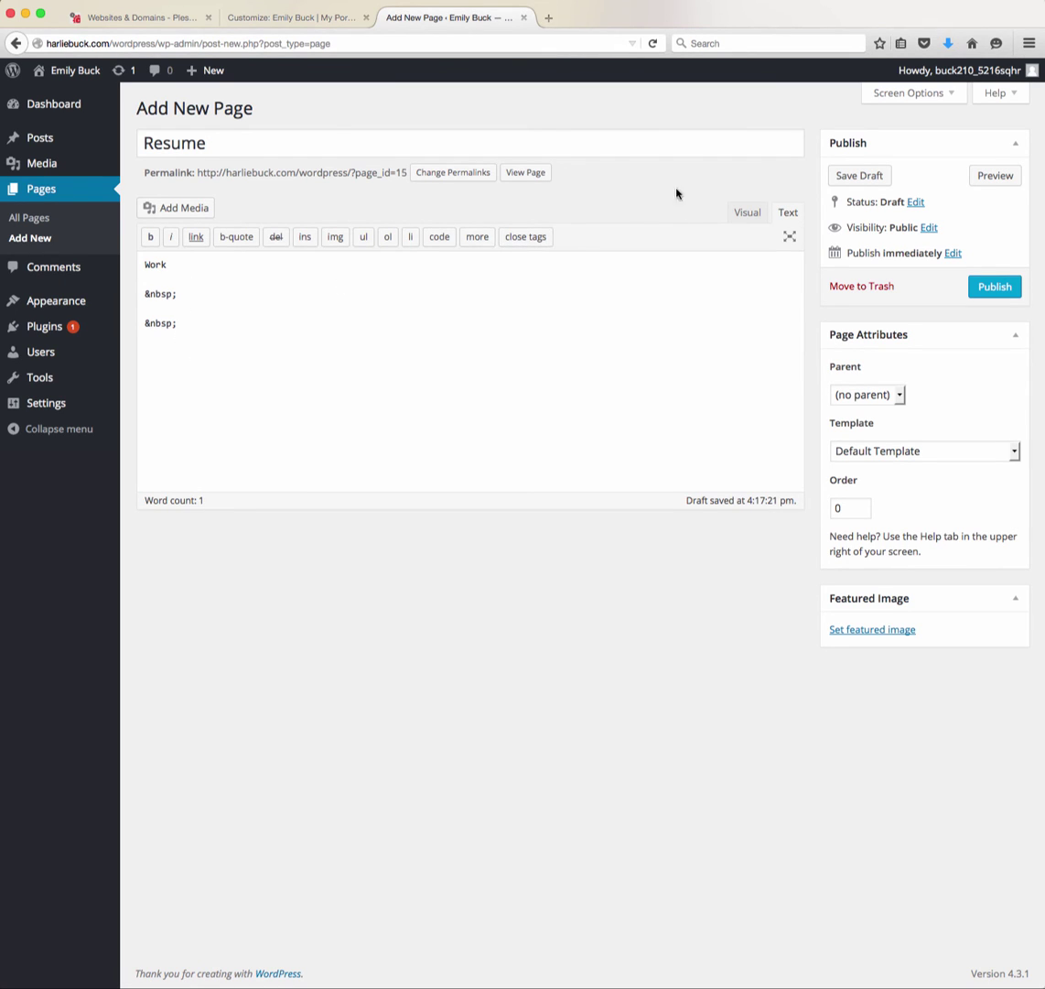
left_click(747, 212)
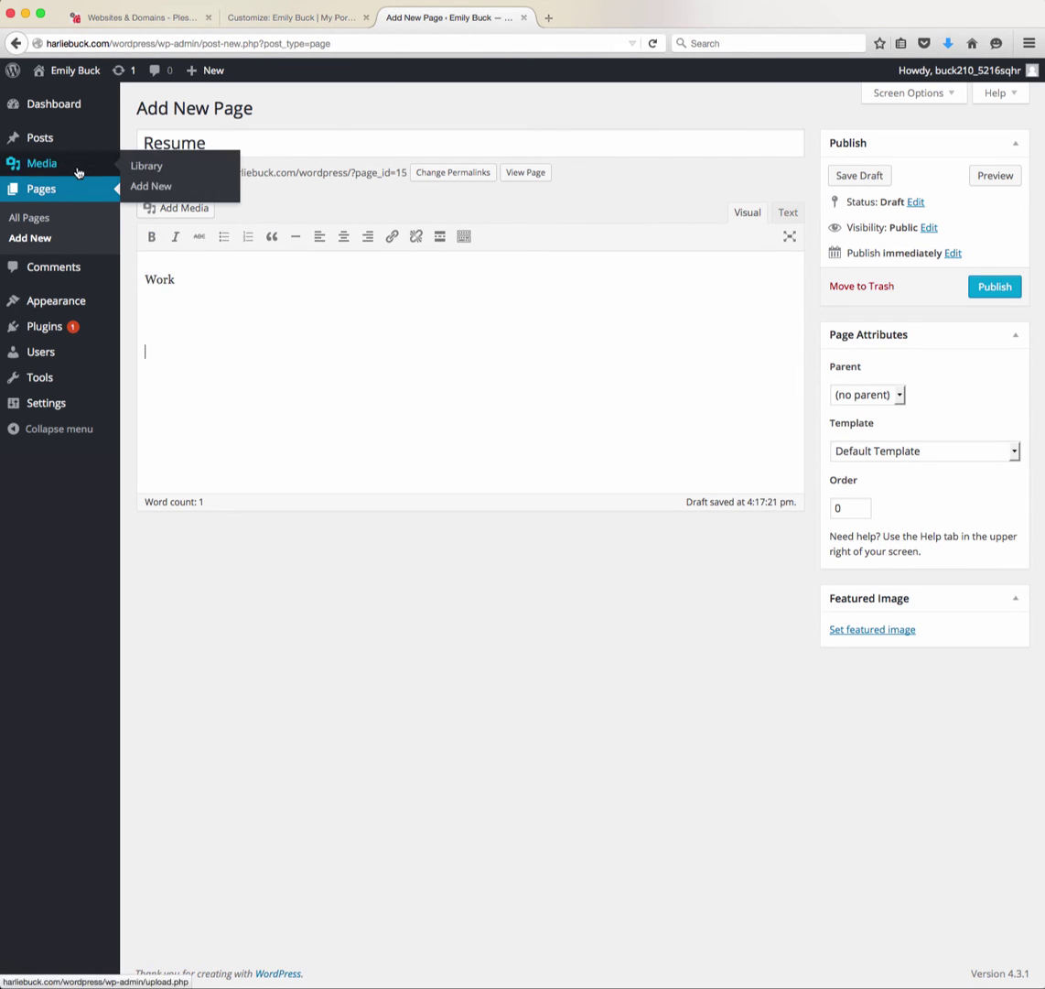
Stay on the Resume page instead of leaving for the dashboard, and publish it
left_click(59, 116)
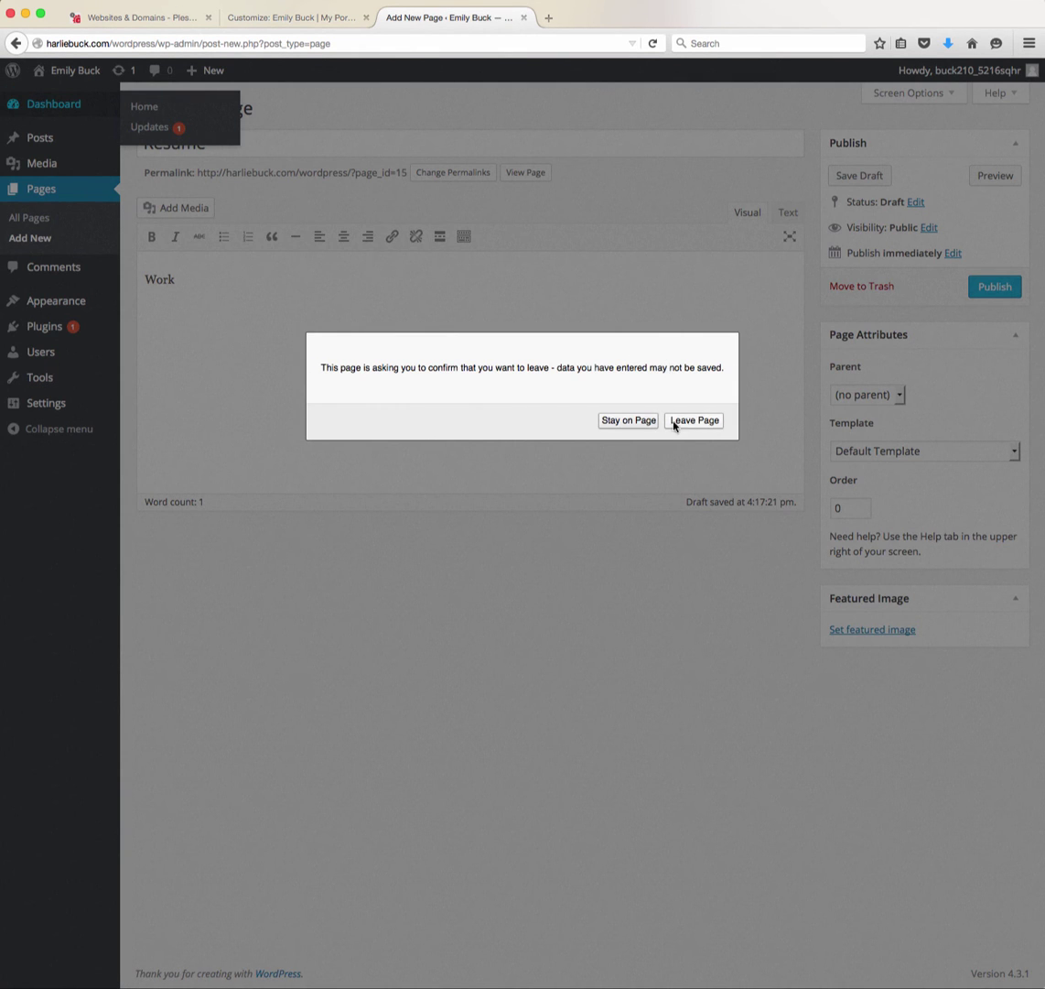
left_click(629, 421)
left_click(995, 288)
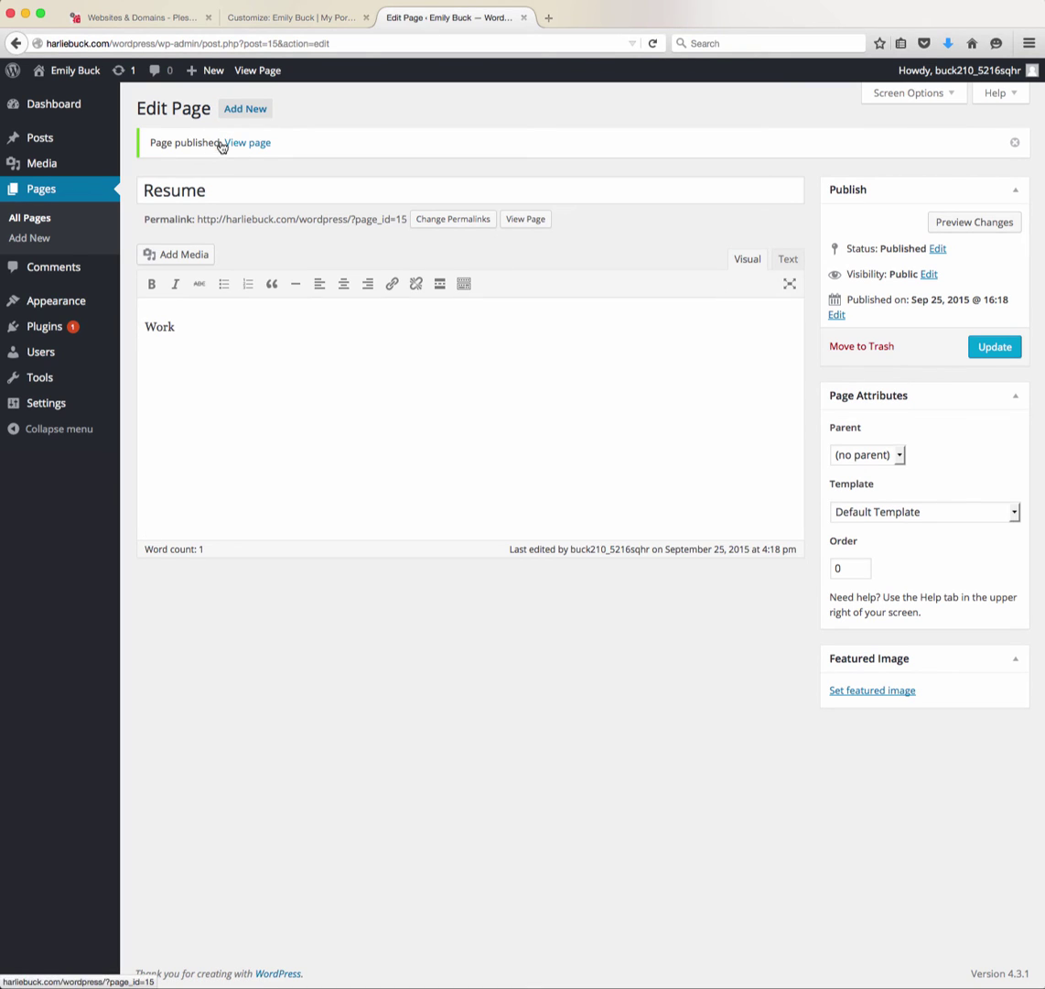
Check how to switch between the published Resume page on the live site and its editor, ending on the live page
left_click(230, 147)
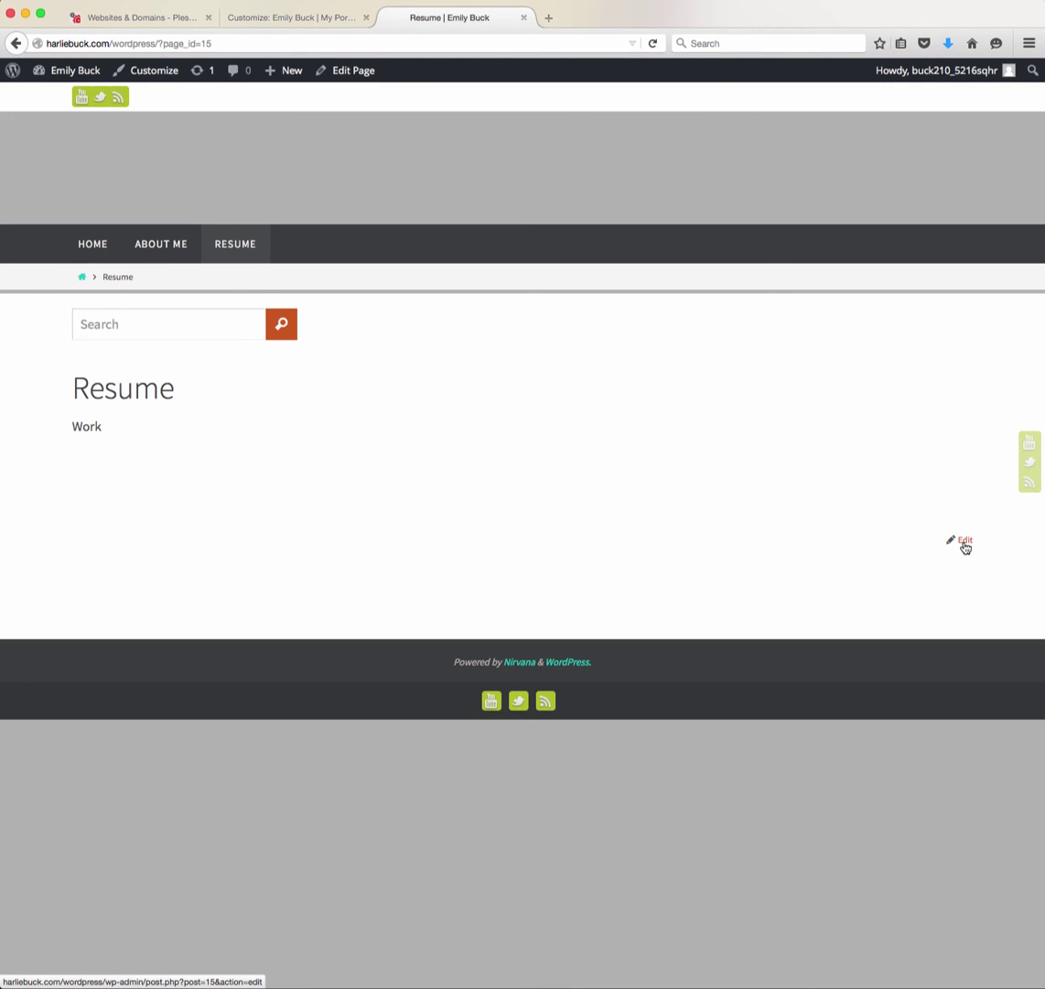
left_click(965, 542)
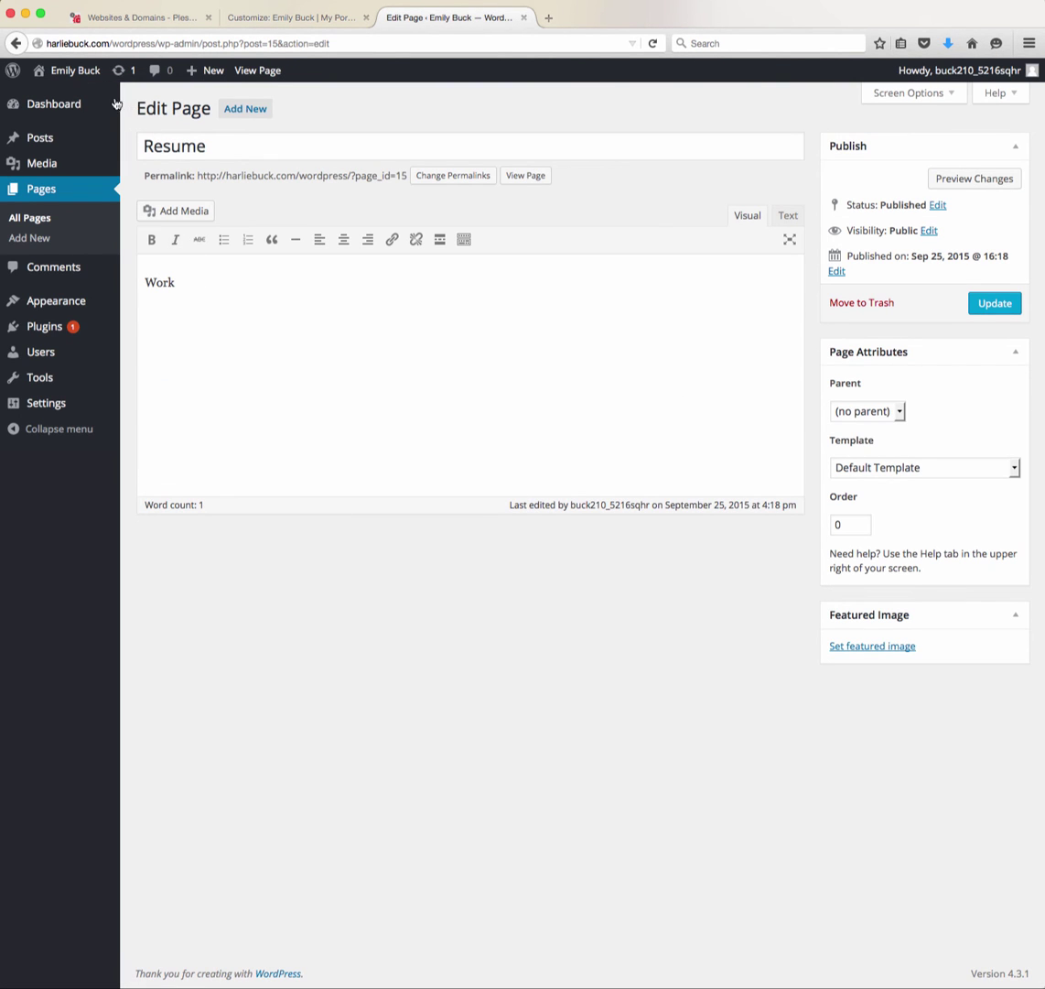
left_click(534, 176)
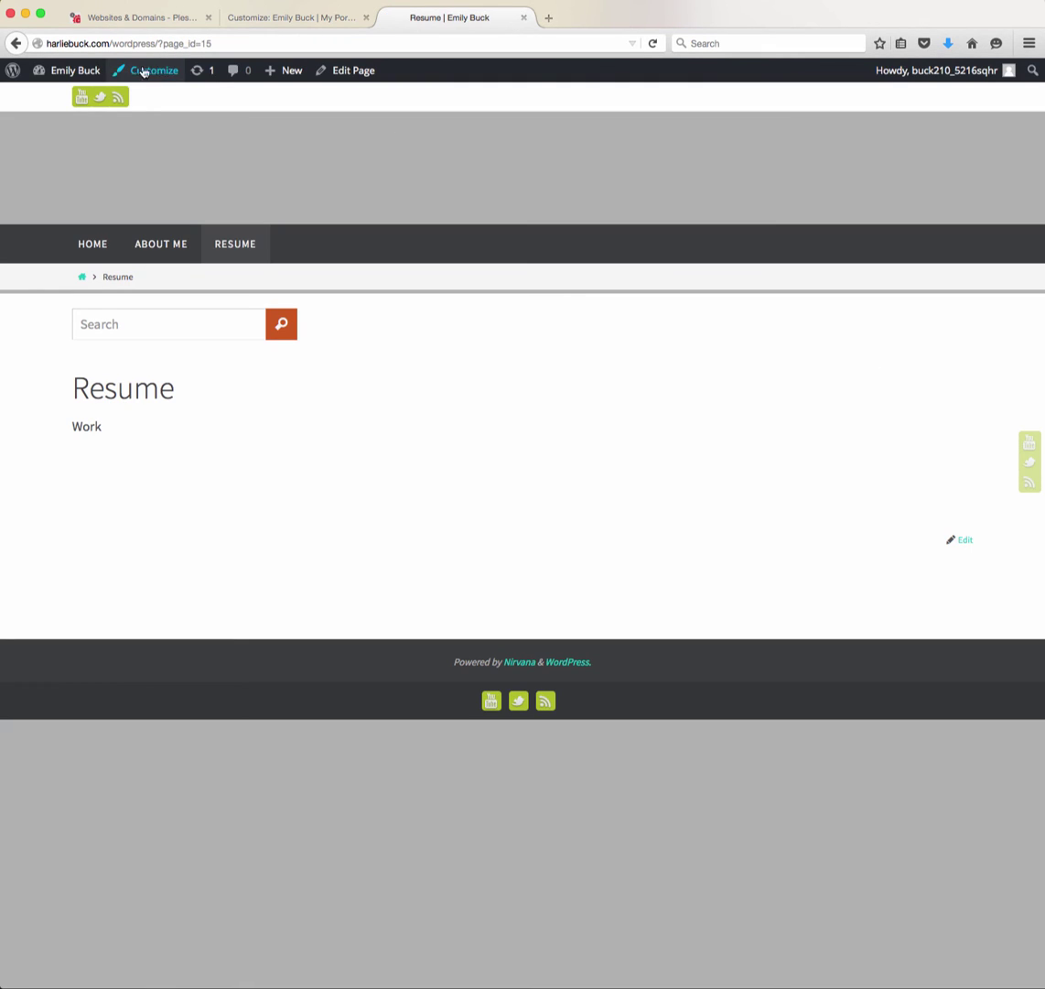
Go from the live Resume page through the dashboard to the installed themes, and start adding a new theme
mouse_move(88, 73)
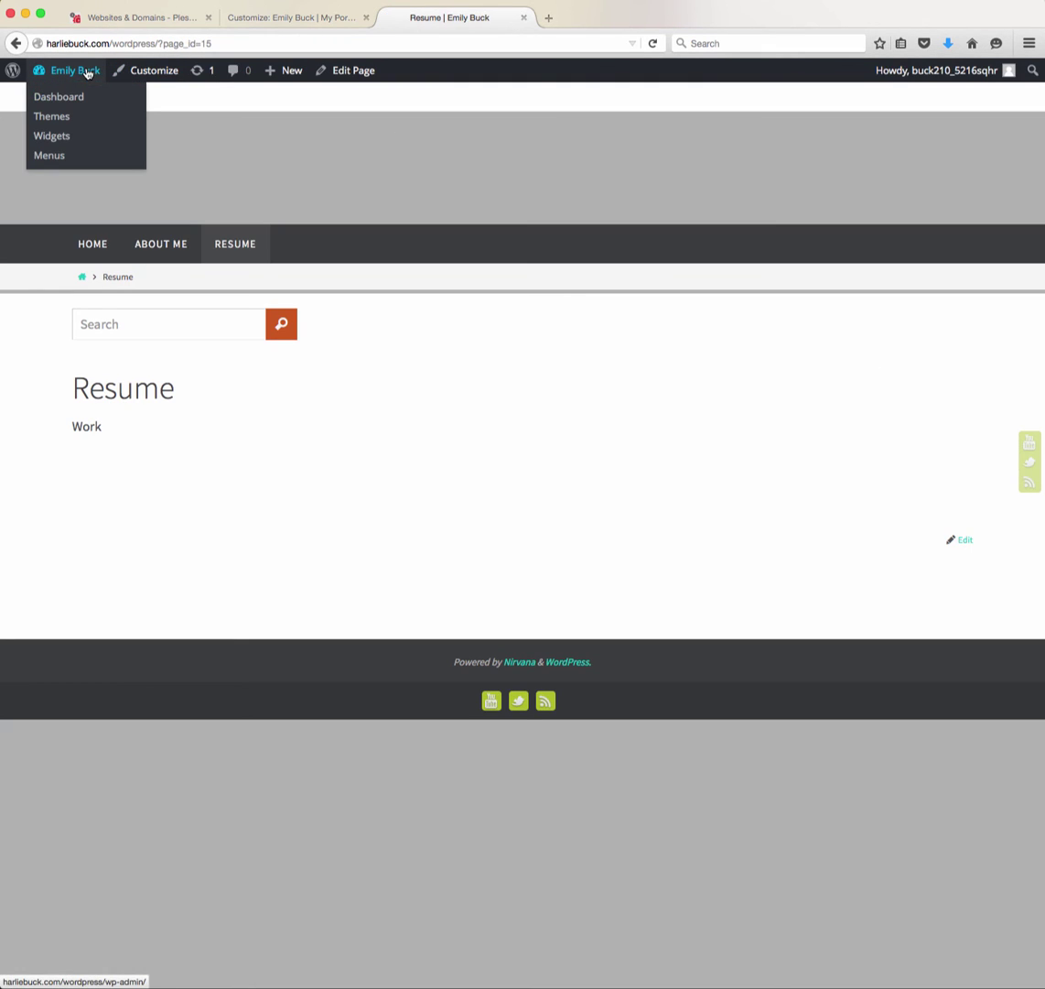
left_click(81, 100)
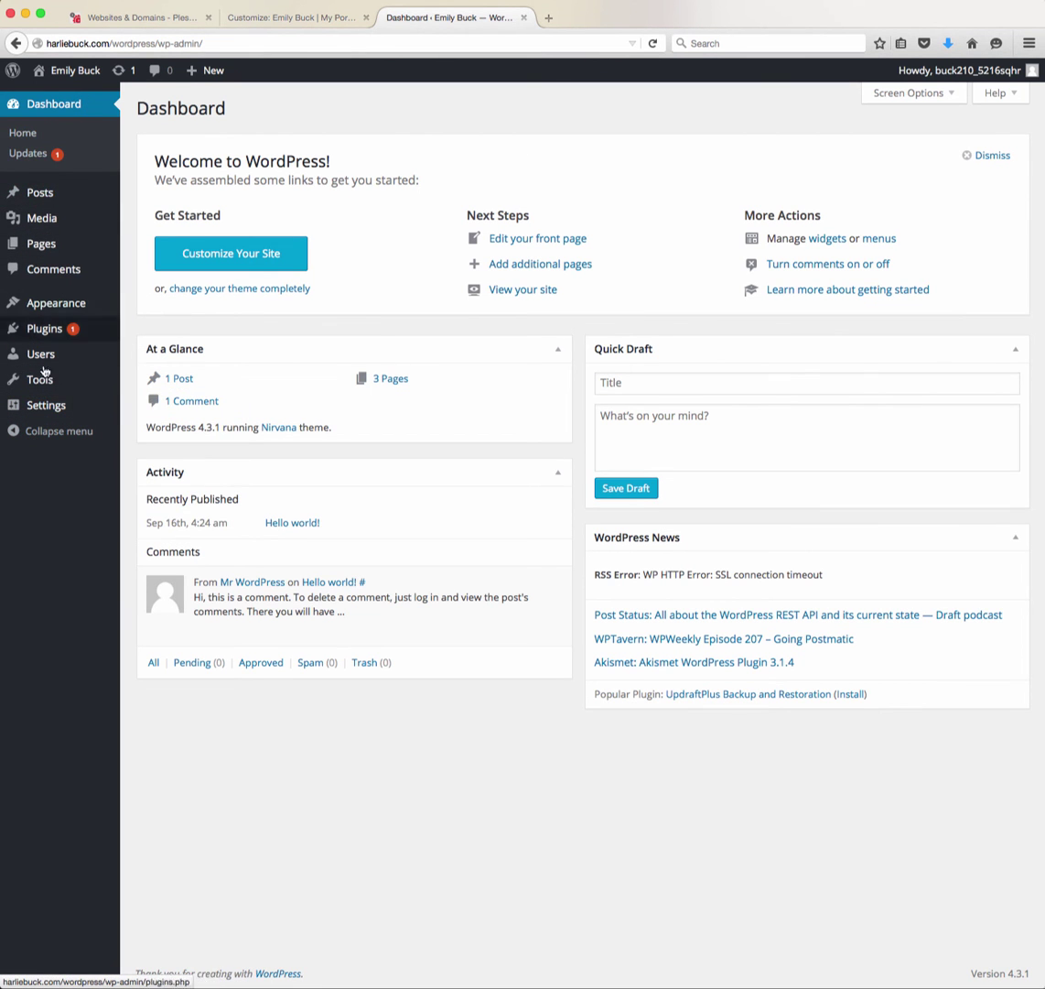
mouse_move(68, 304)
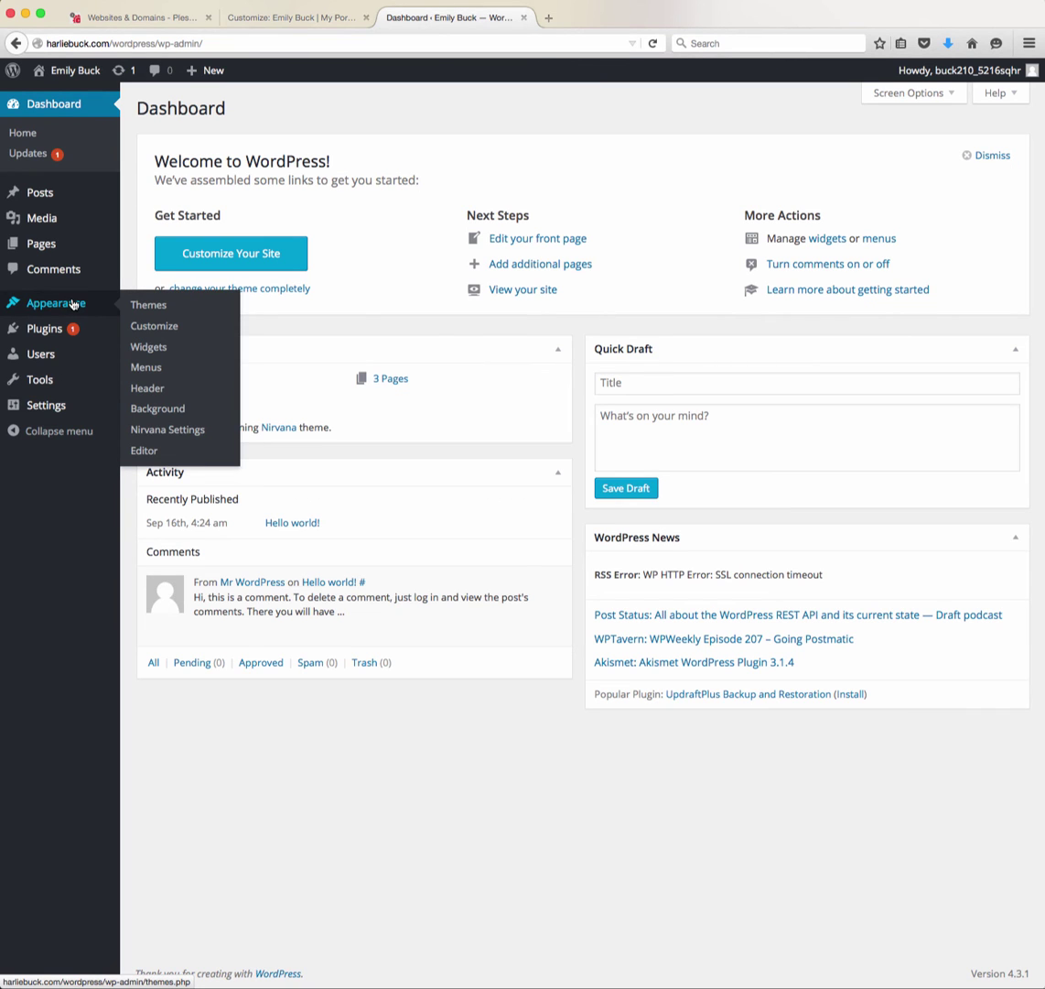
left_click(126, 307)
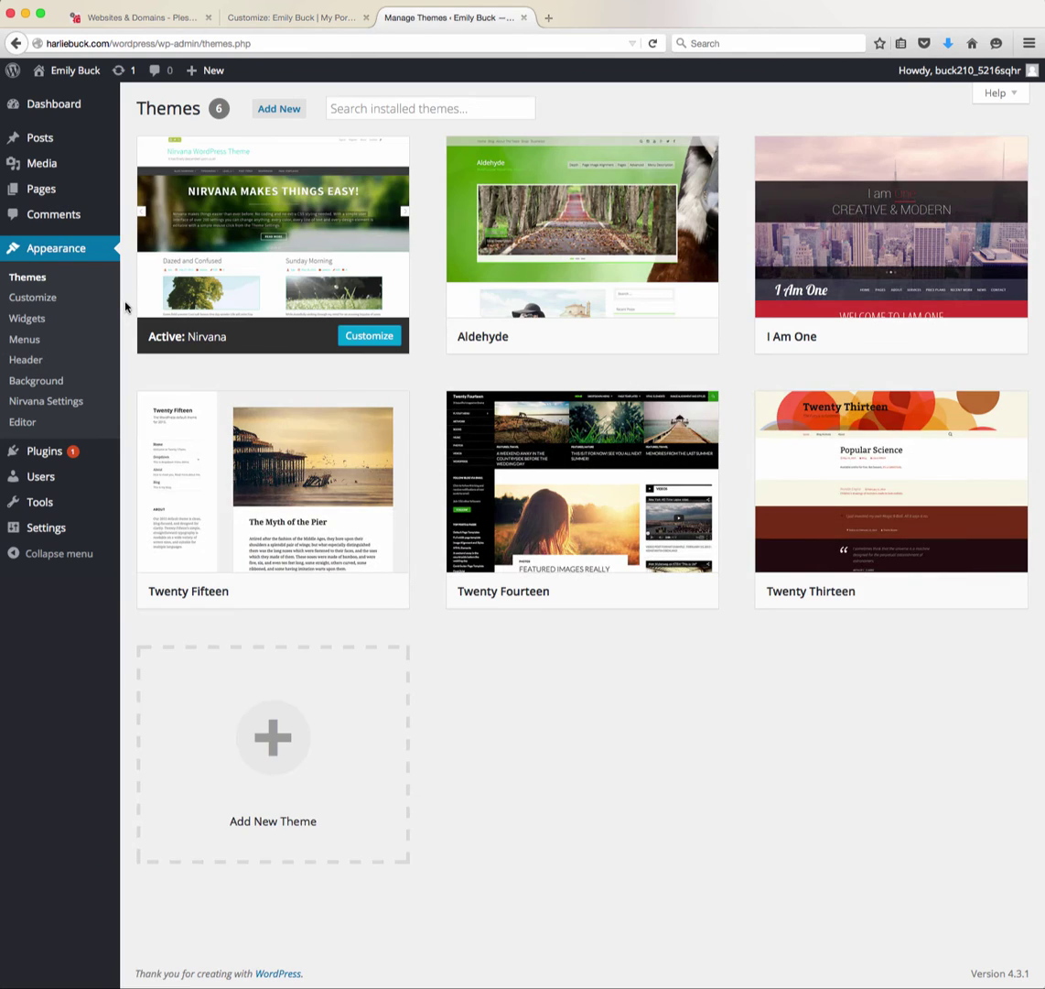
mouse_move(602, 317)
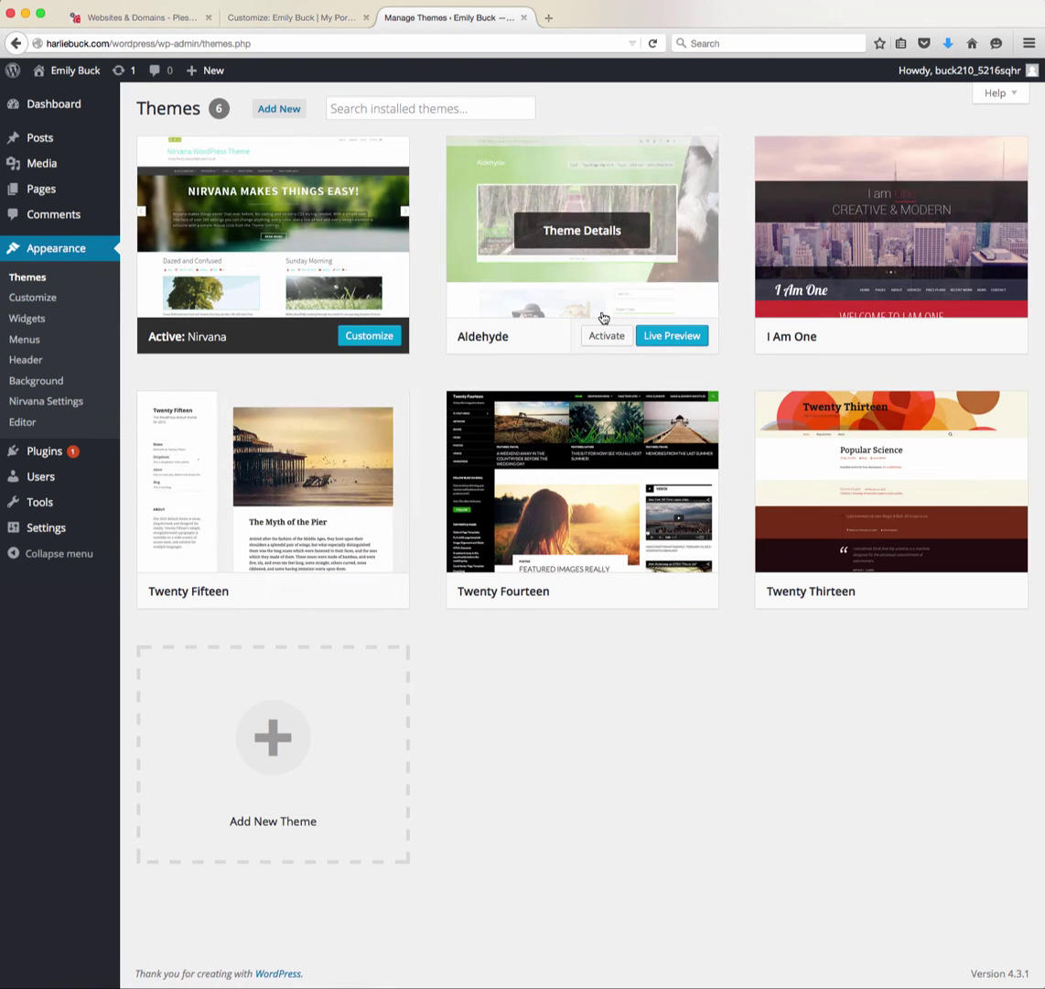
left_click(356, 107)
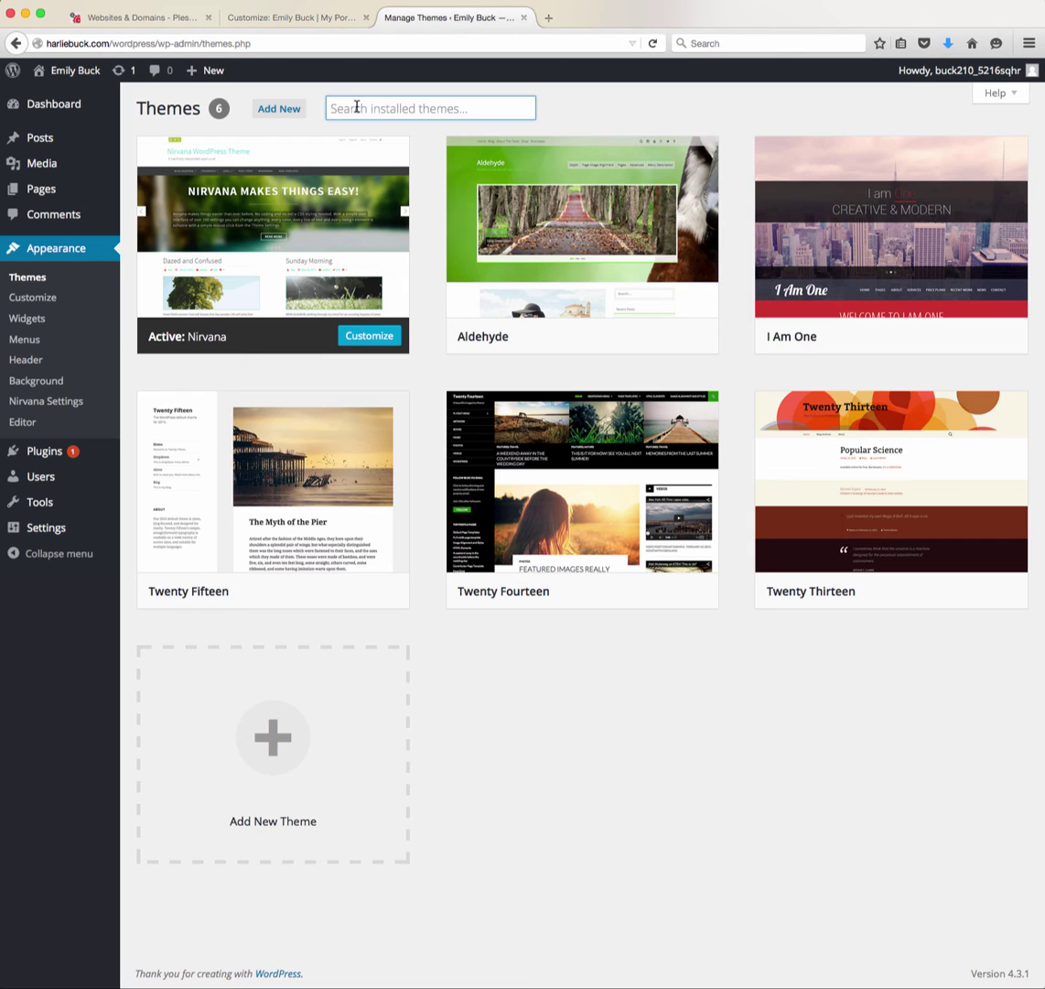
left_click(279, 108)
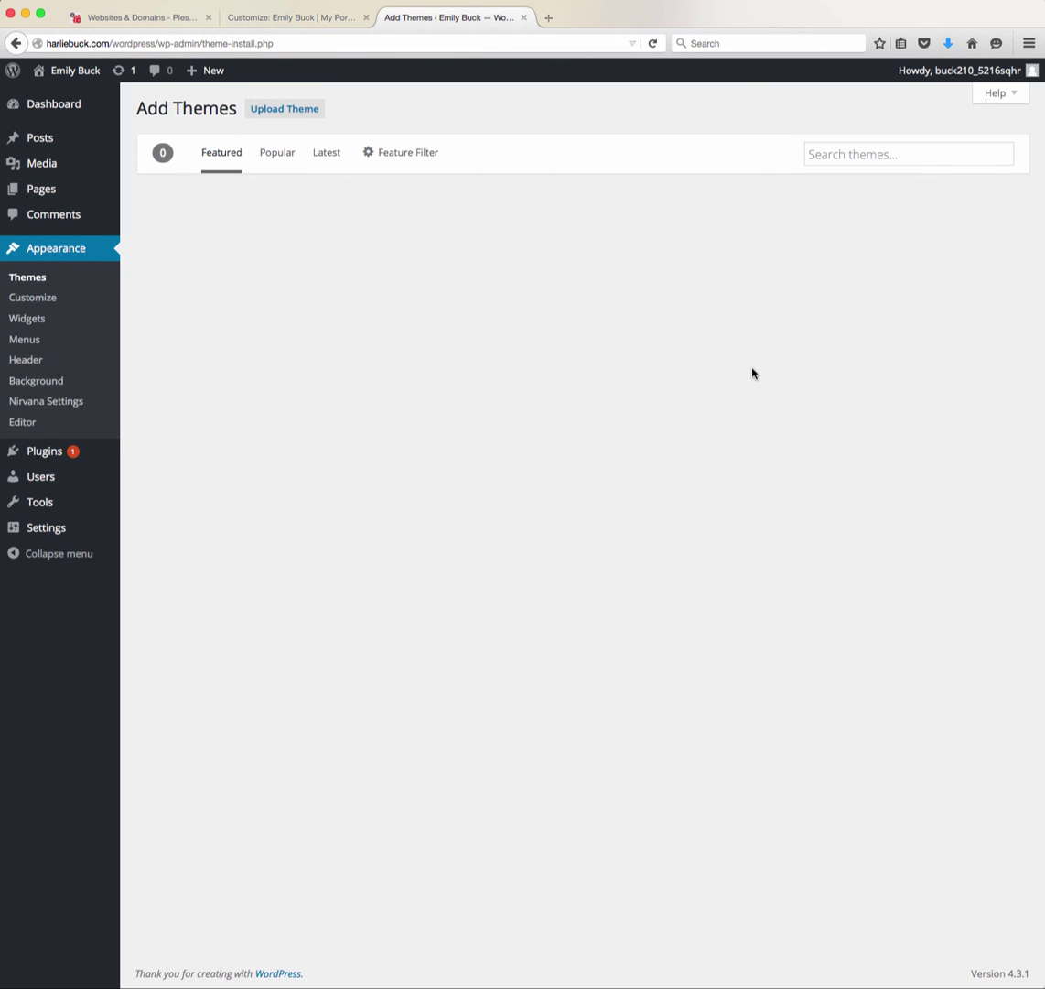
Browse the latest themes available for installation
left_click(279, 151)
left_click(907, 155)
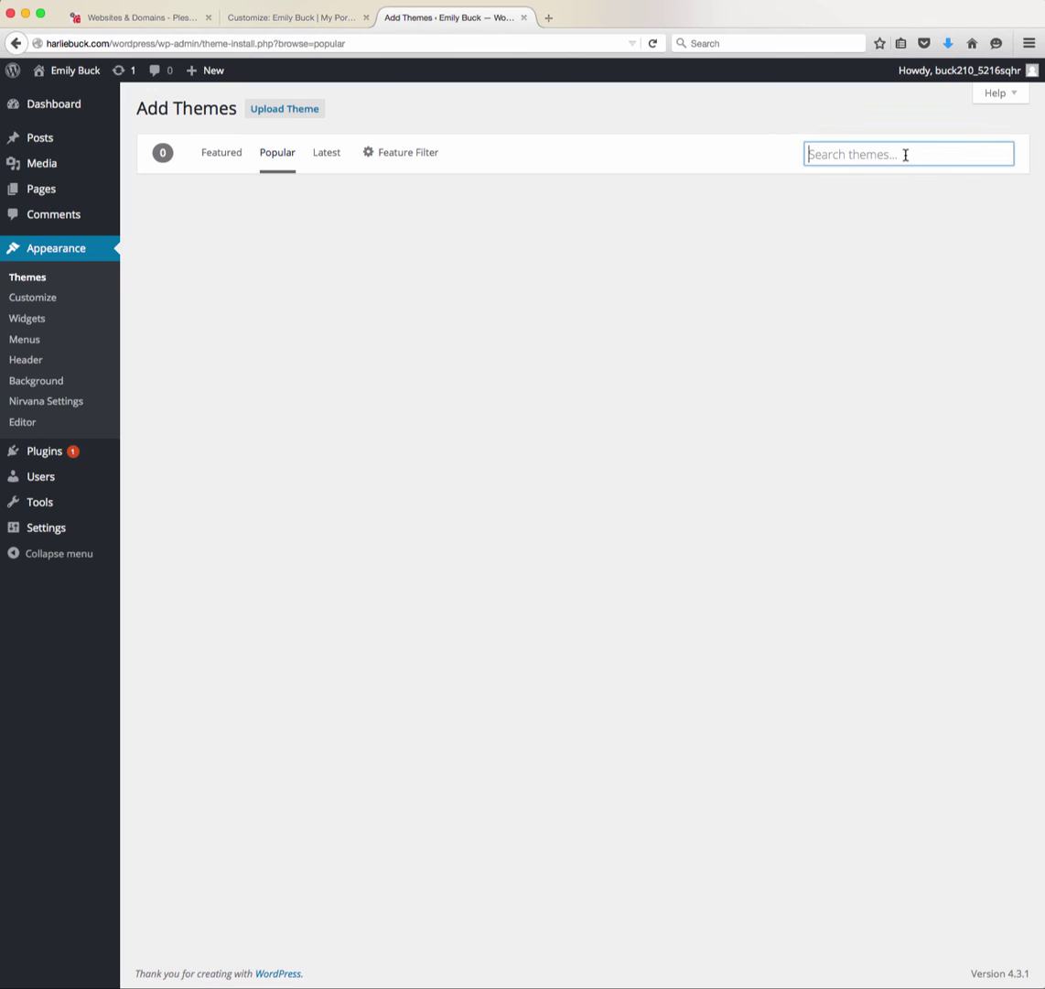
left_click(332, 155)
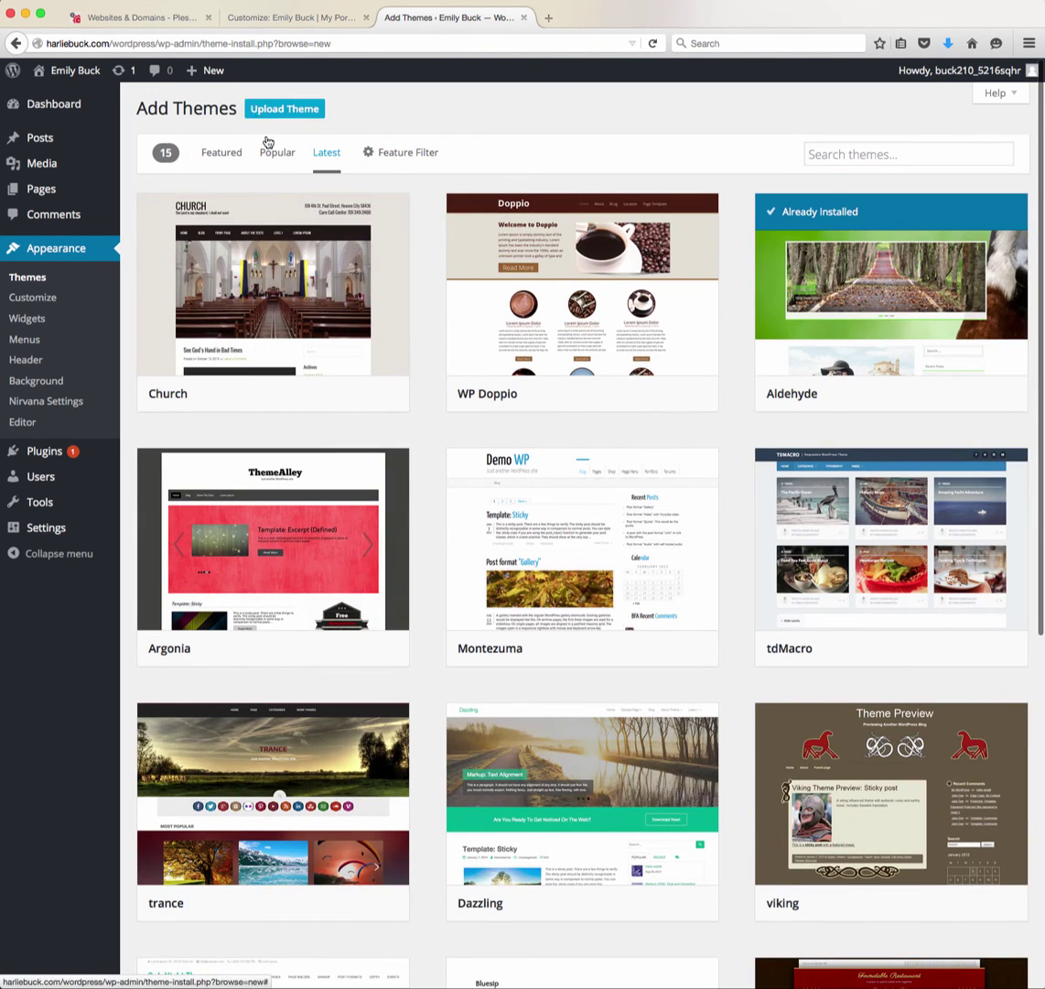
scroll(406, 327, "down", 6)
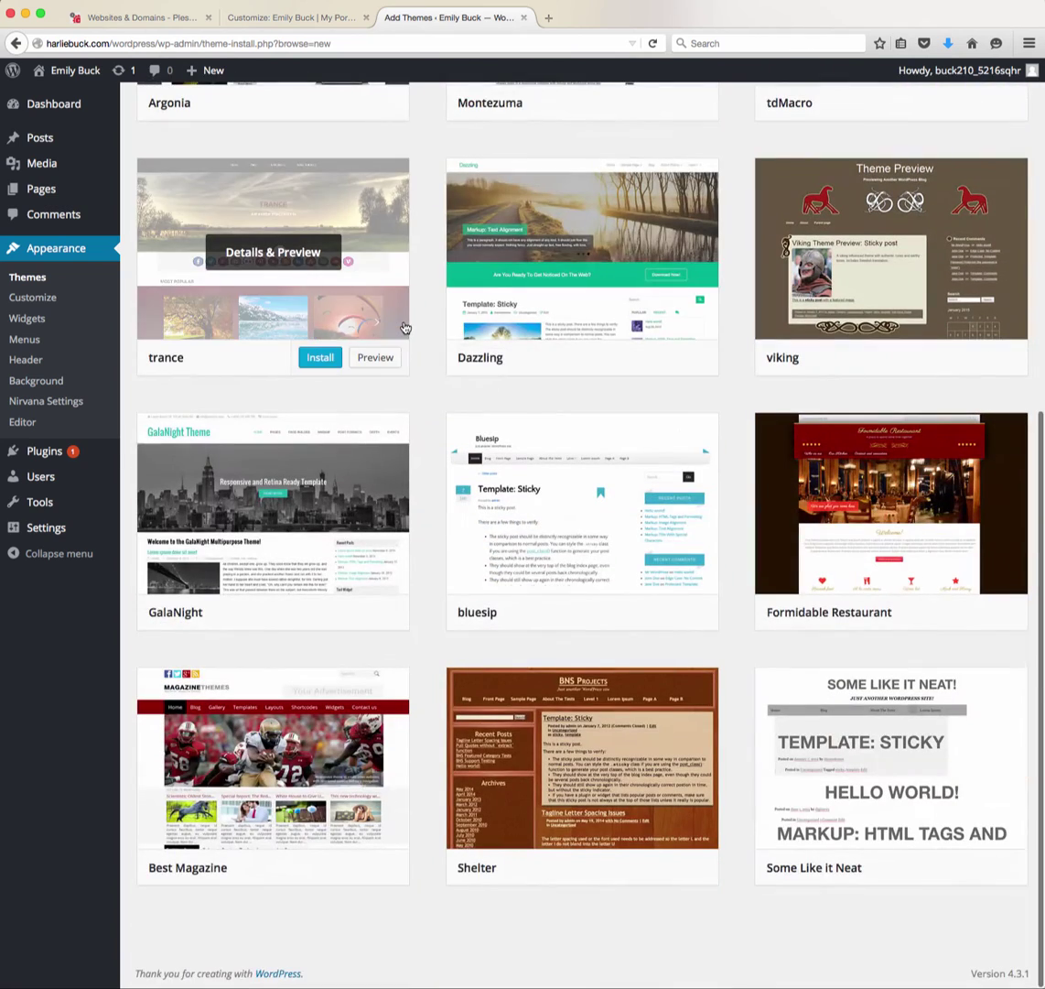
scroll(405, 328, "up", 6)
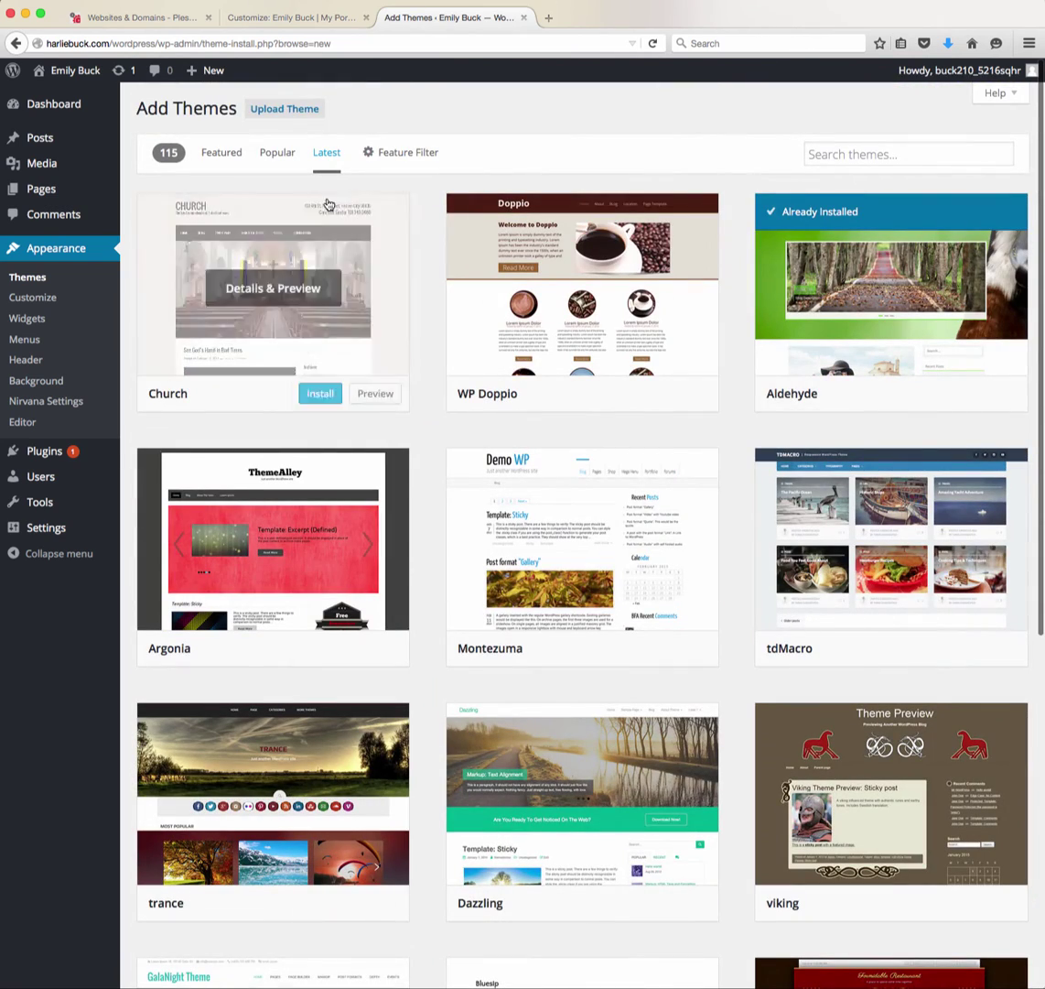
Browse the popular themes available for installation, far down the catalogue
left_click(279, 154)
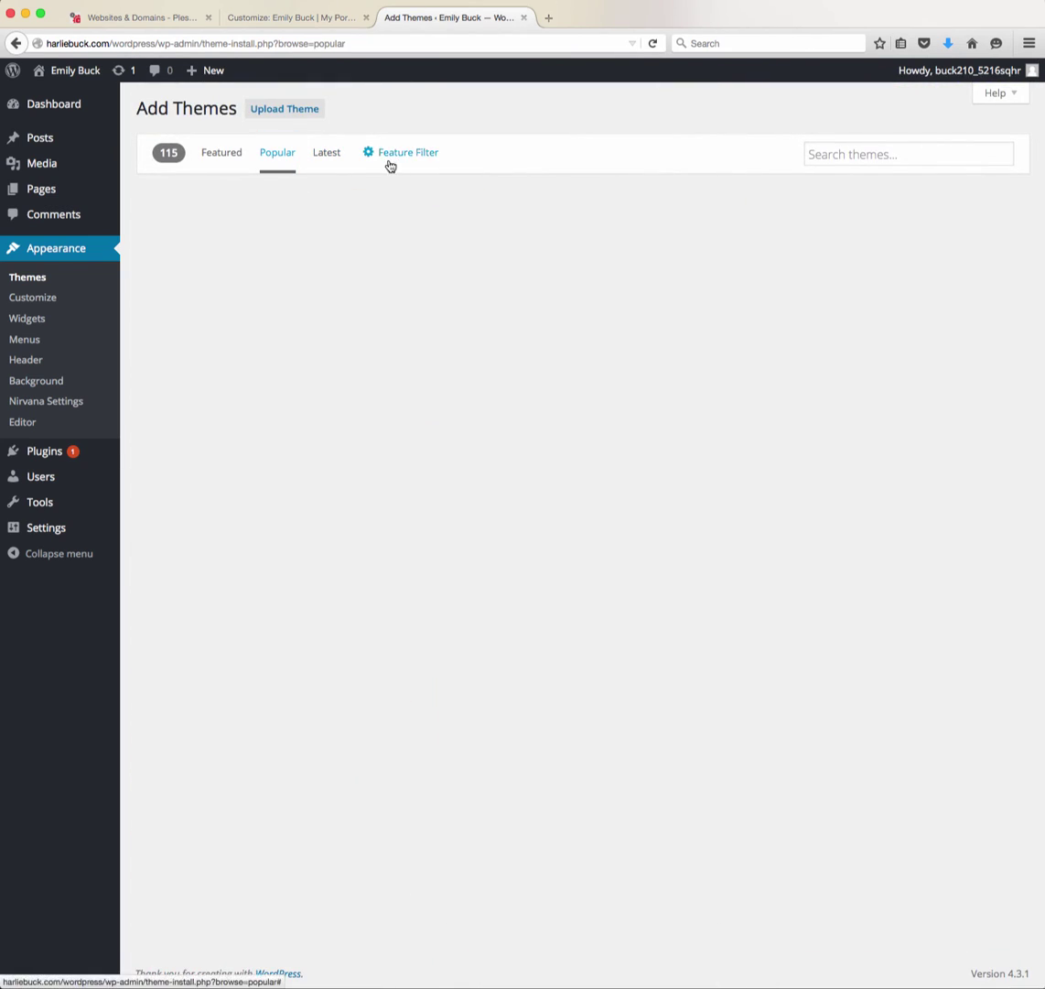
scroll(447, 318, "down", 15)
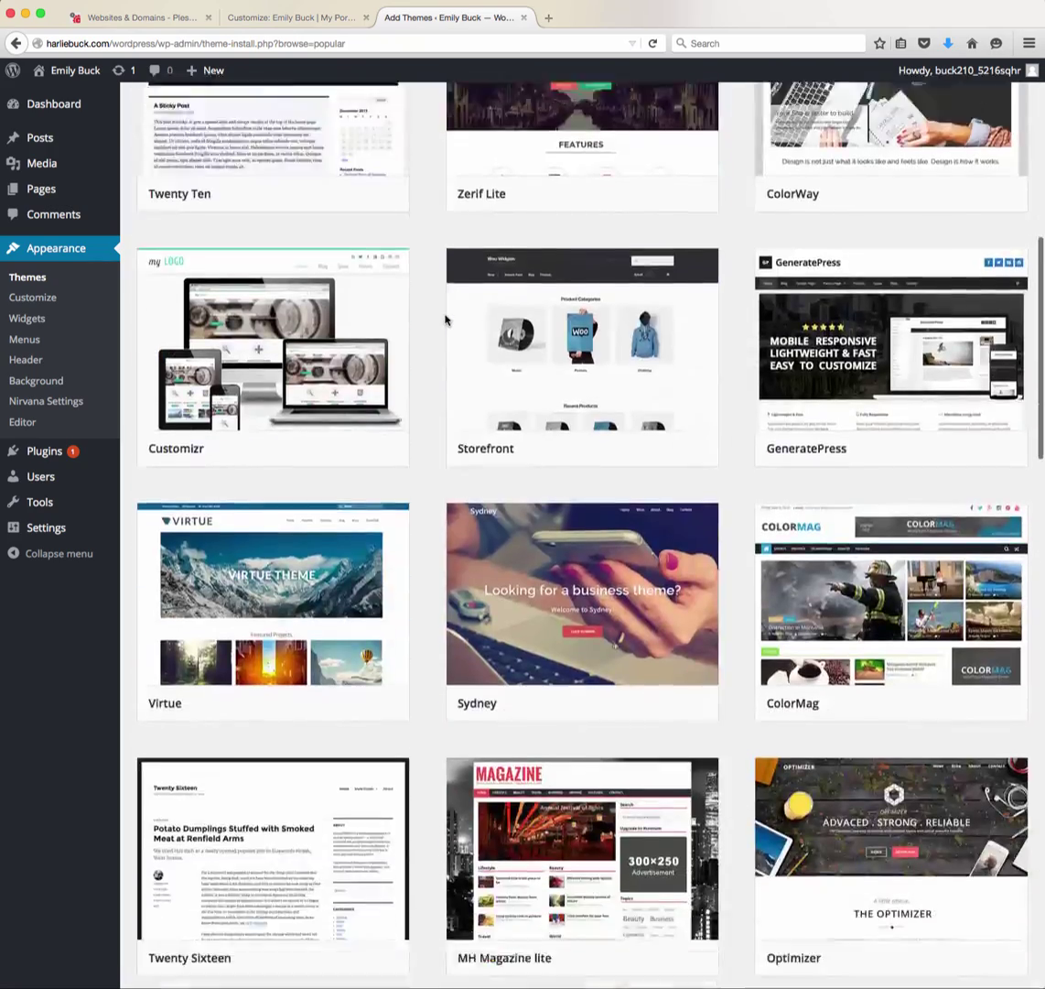
scroll(446, 319, "down", 10)
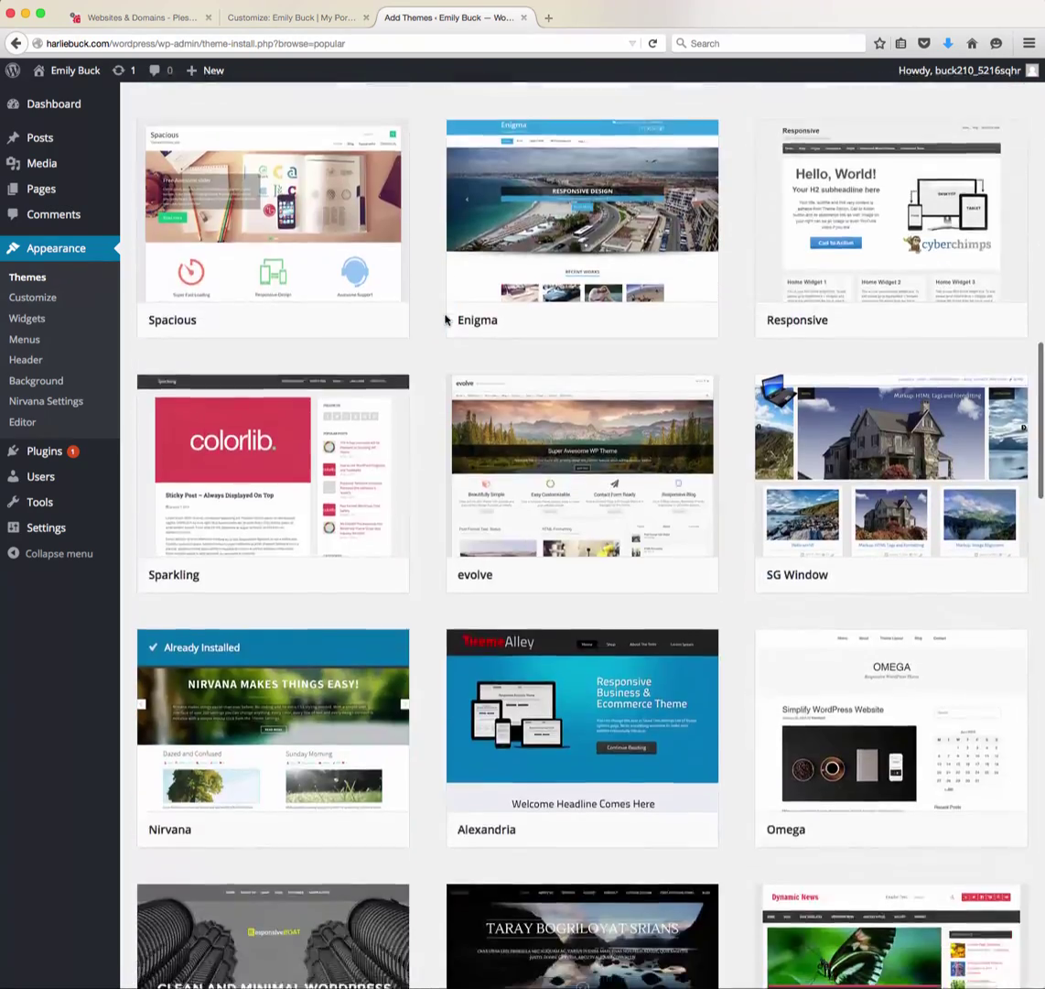
scroll(447, 319, "down", 15)
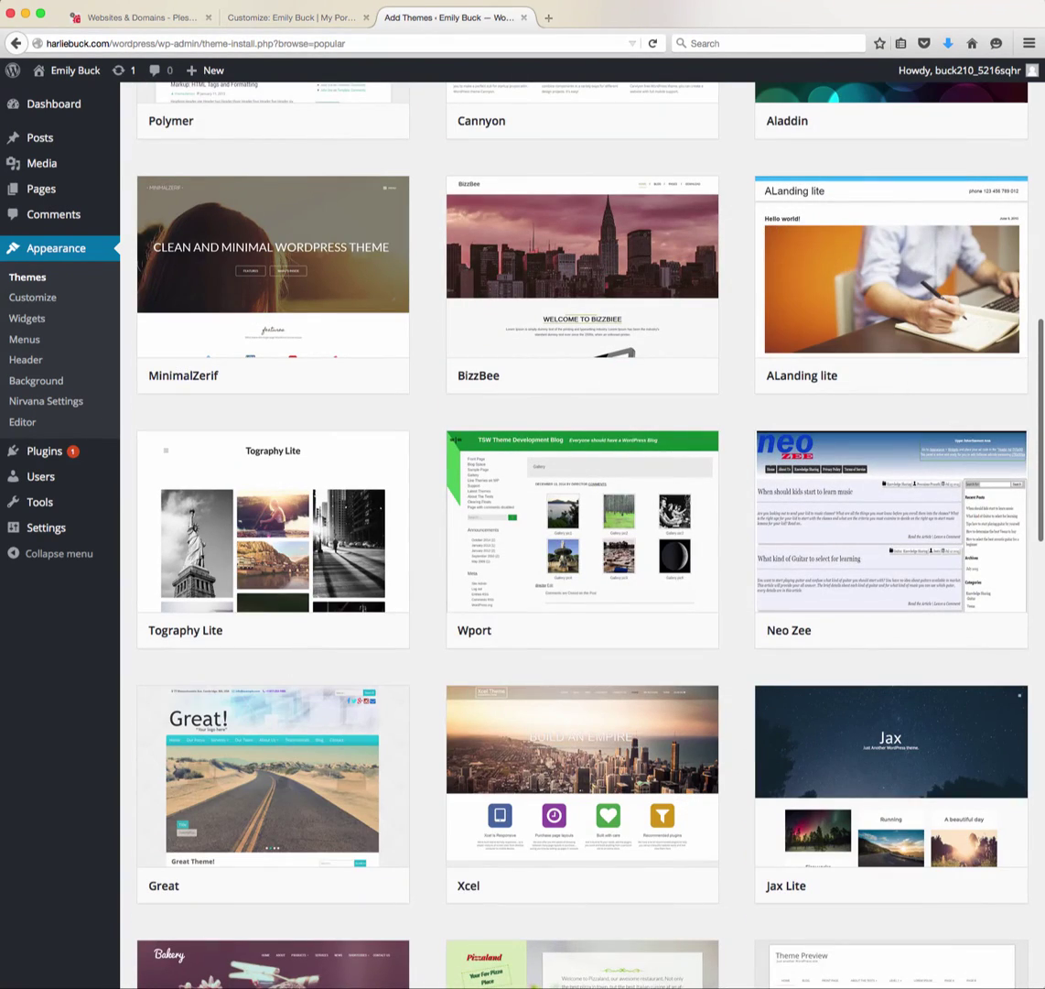
mouse_move(163, 729)
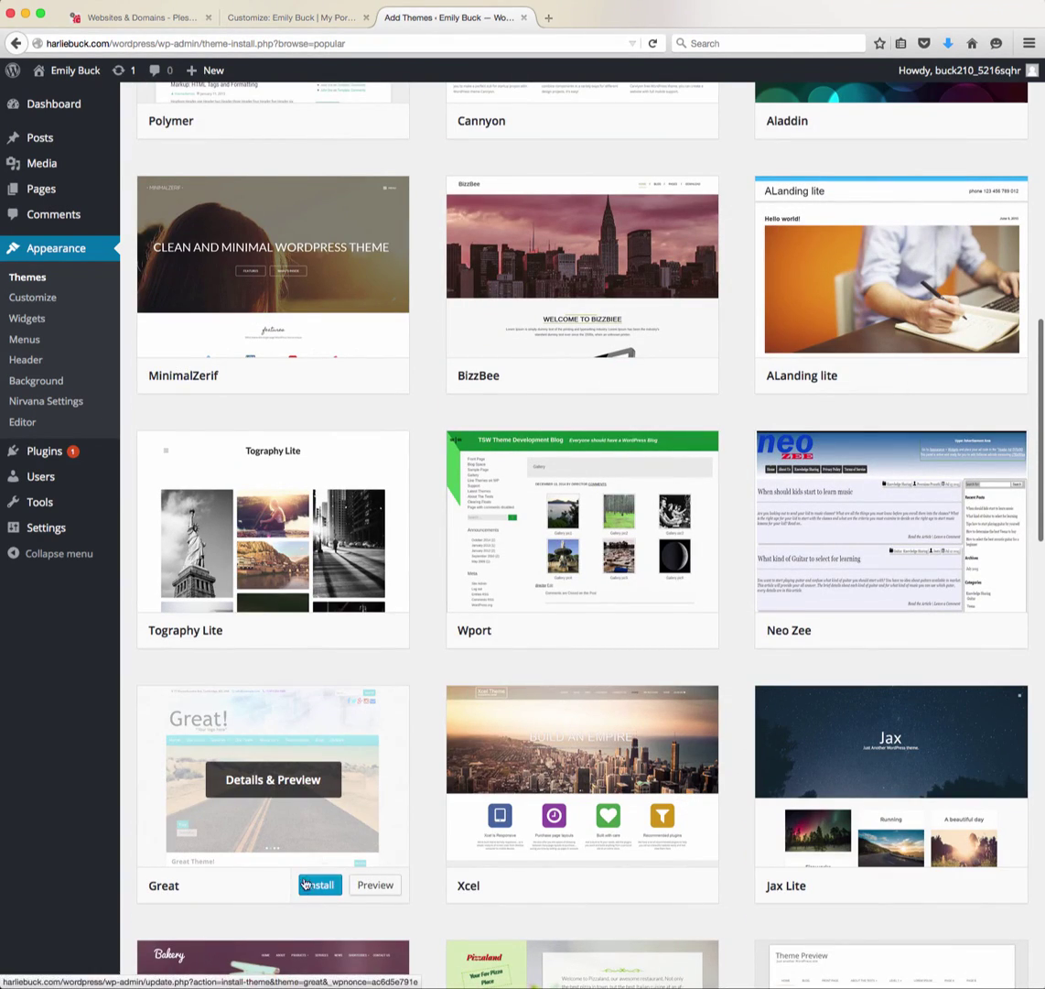
scroll(810, 399, "down", 15)
scroll(810, 399, "down", 10)
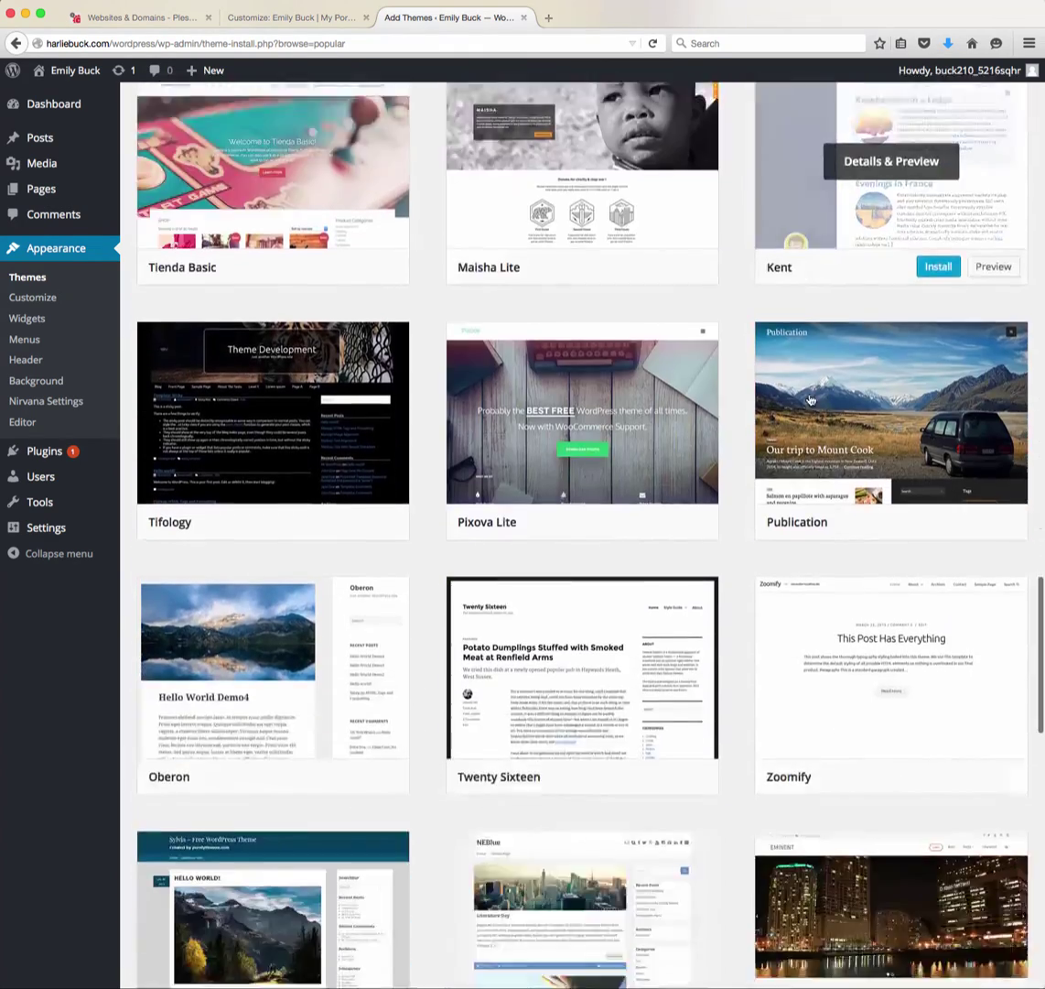
Install the Pixova Lite theme, previewing it and the neighbouring Publication theme, and check the installation report
left_click(629, 304)
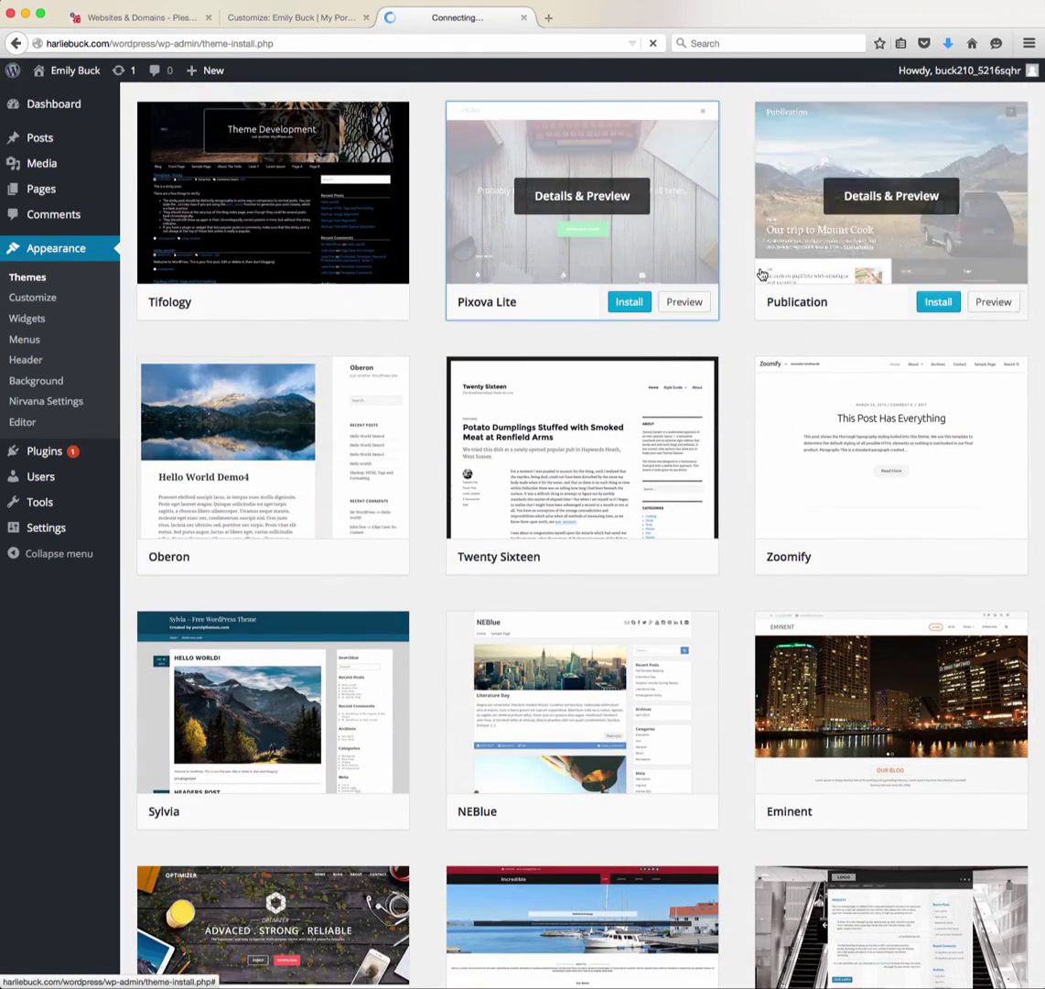
left_click(618, 236)
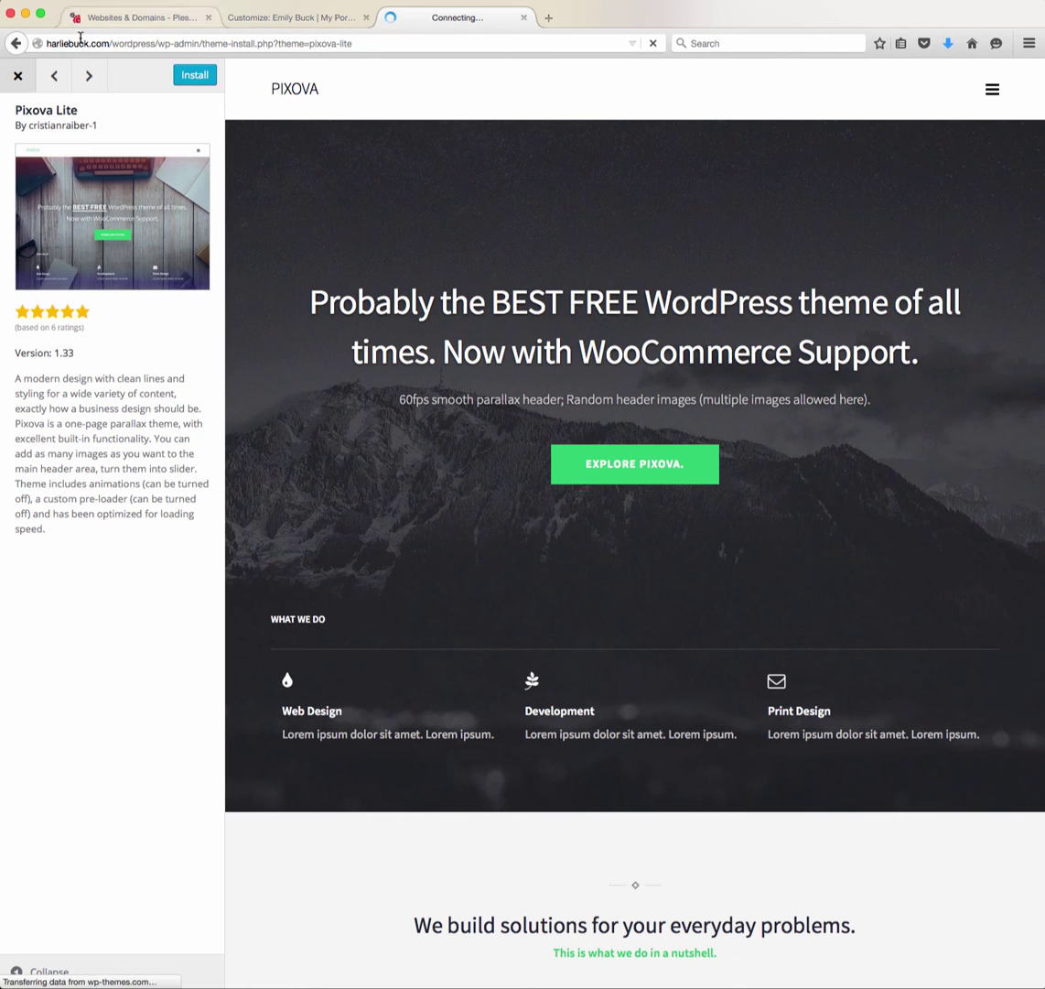
left_click(88, 77)
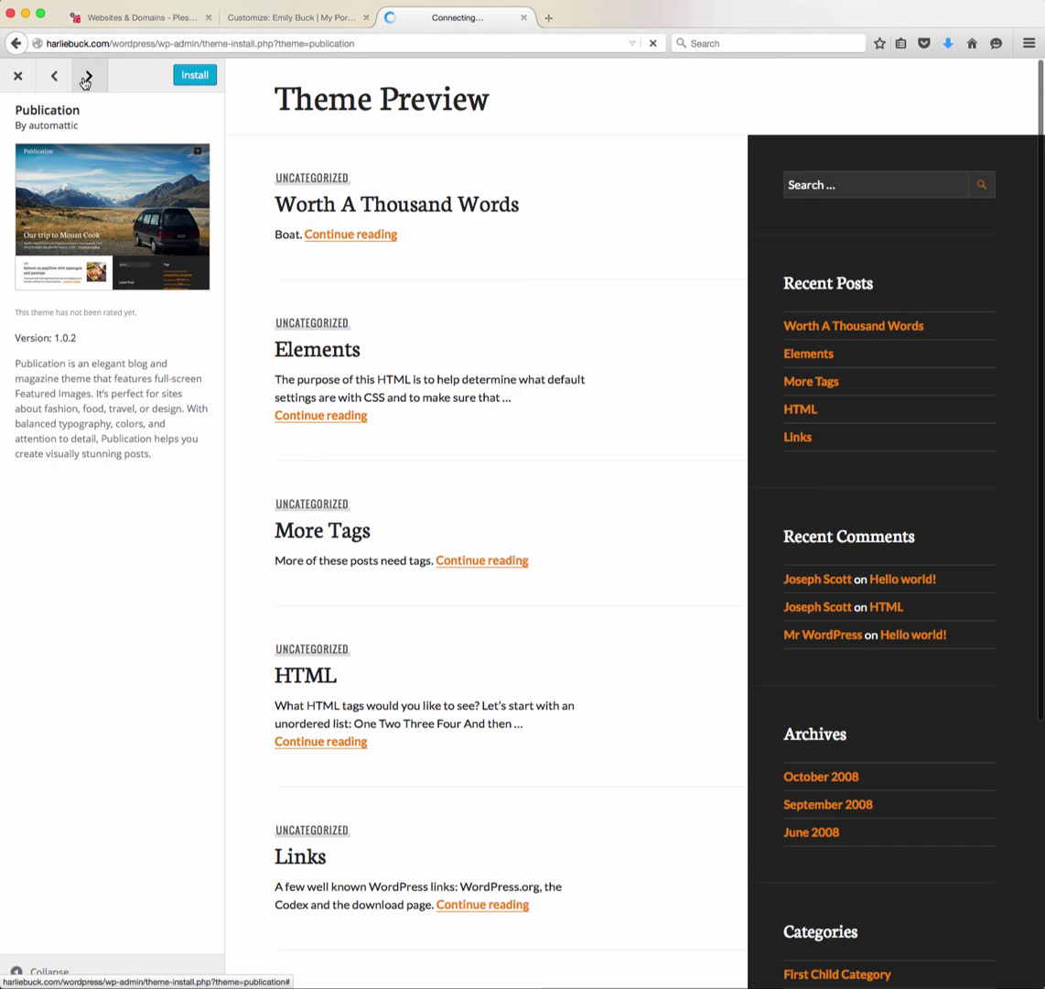
left_click(63, 82)
left_click(194, 75)
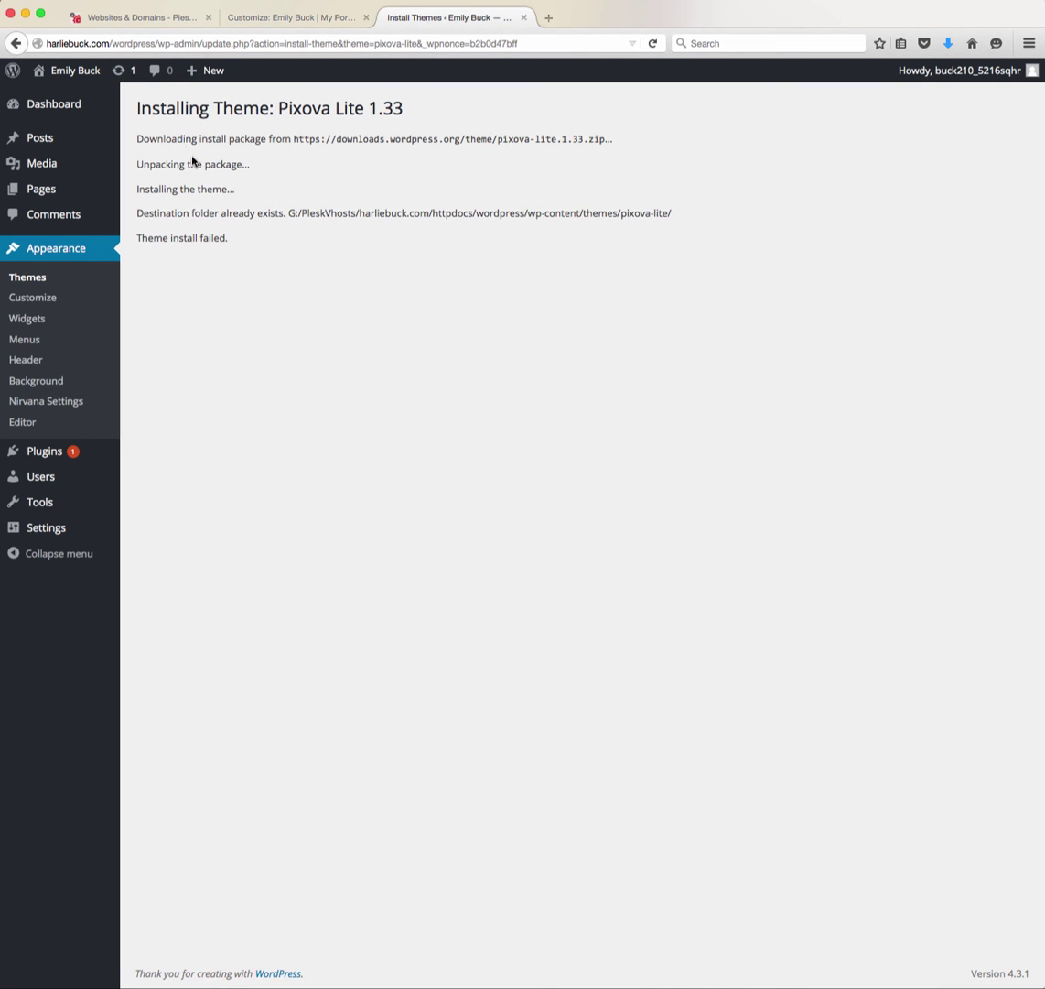
triple_click(176, 240)
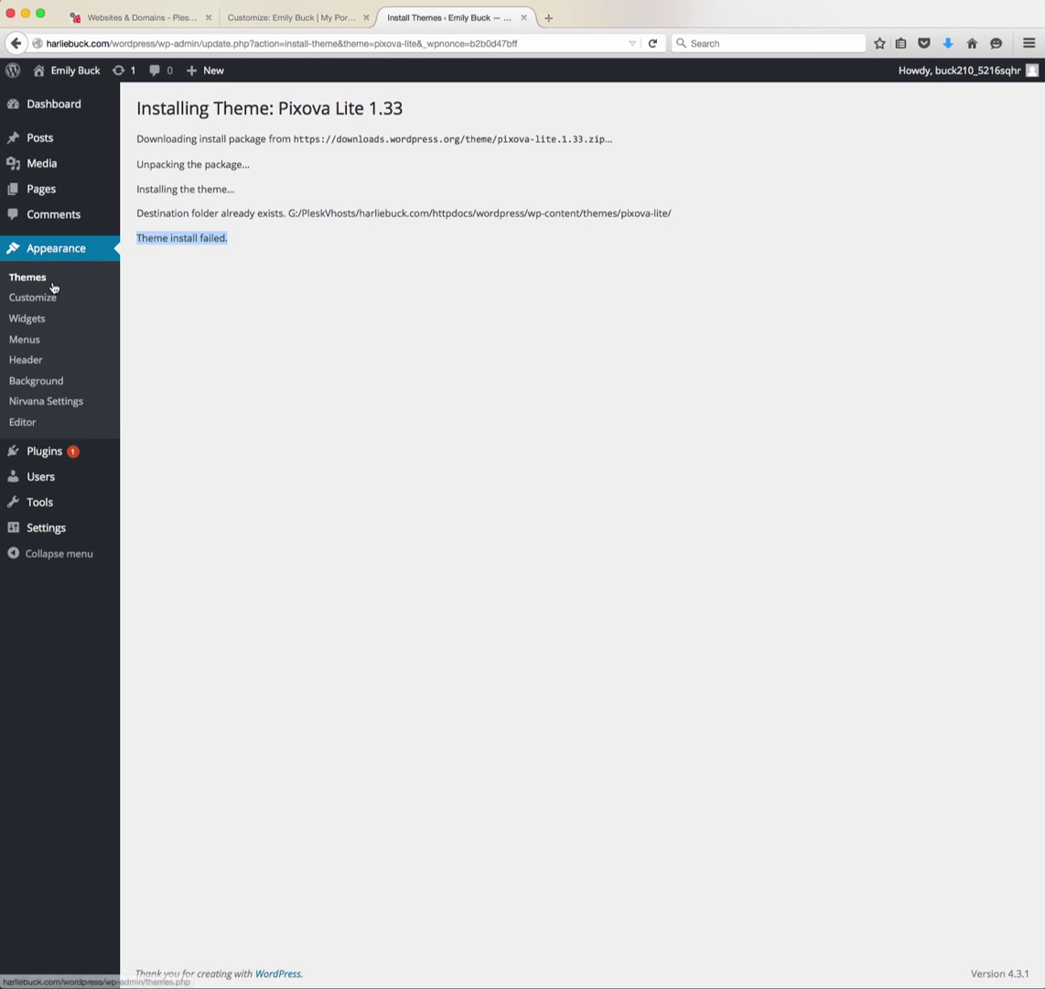
Return to the installed themes and activate Pixova Lite
left_click(291, 18)
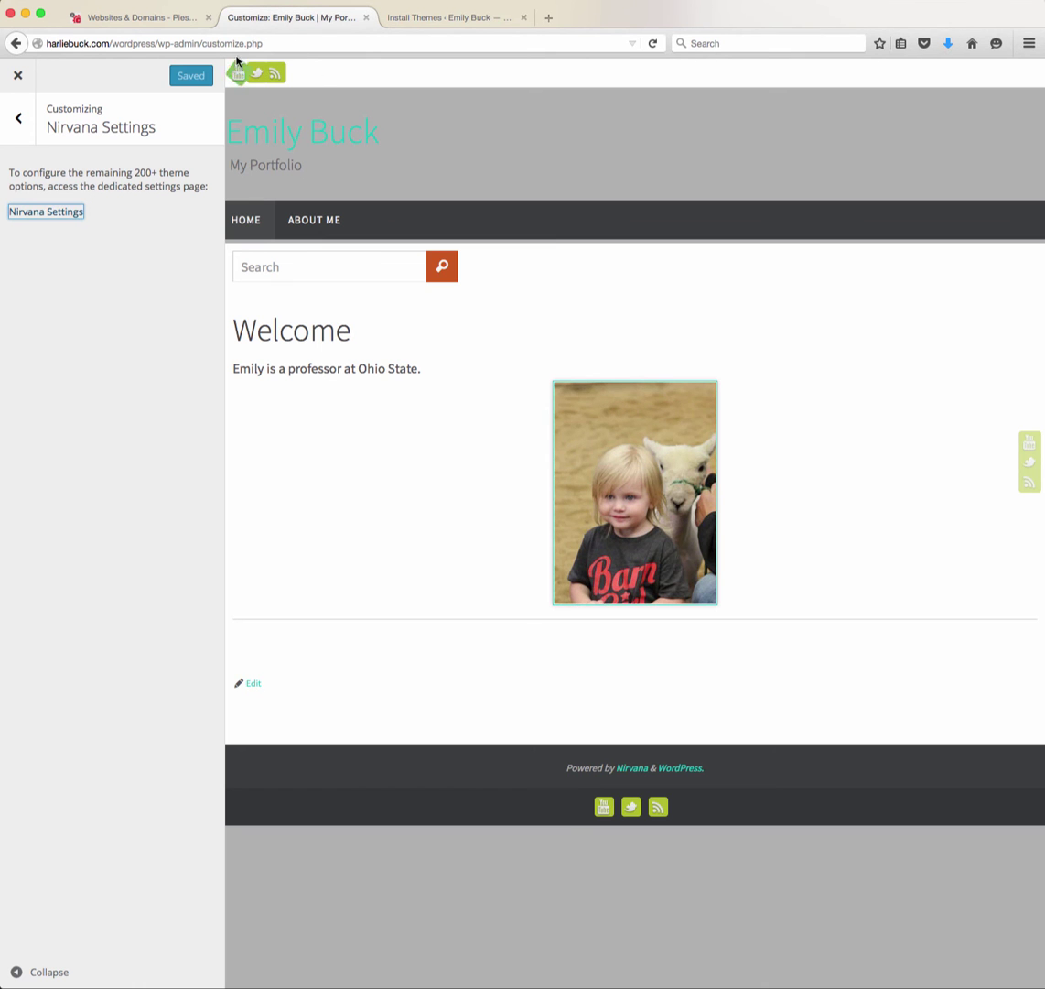
left_click(438, 18)
left_click(34, 279)
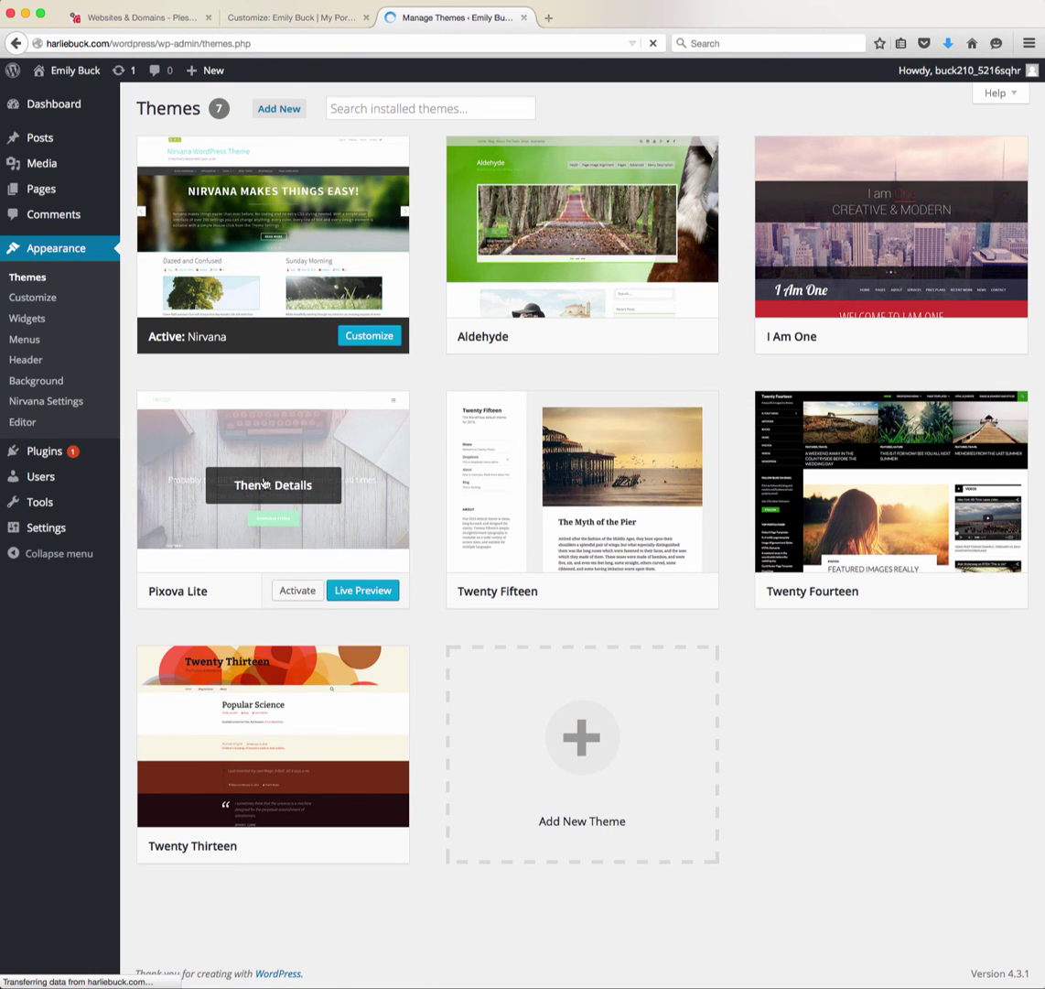
left_click(310, 595)
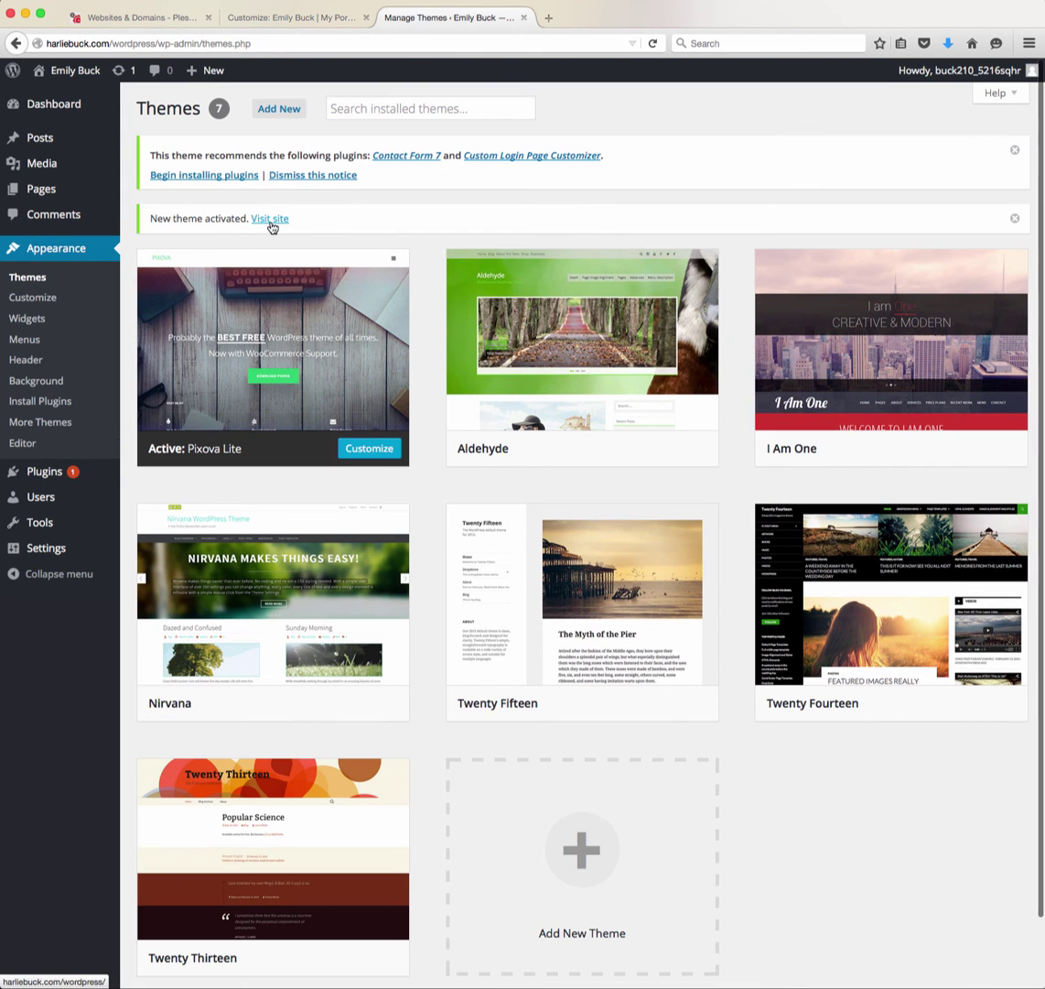
Look through Pixova Lite's customization options, including Site Identity and Background Image, and return to the installed themes
left_click(59, 300)
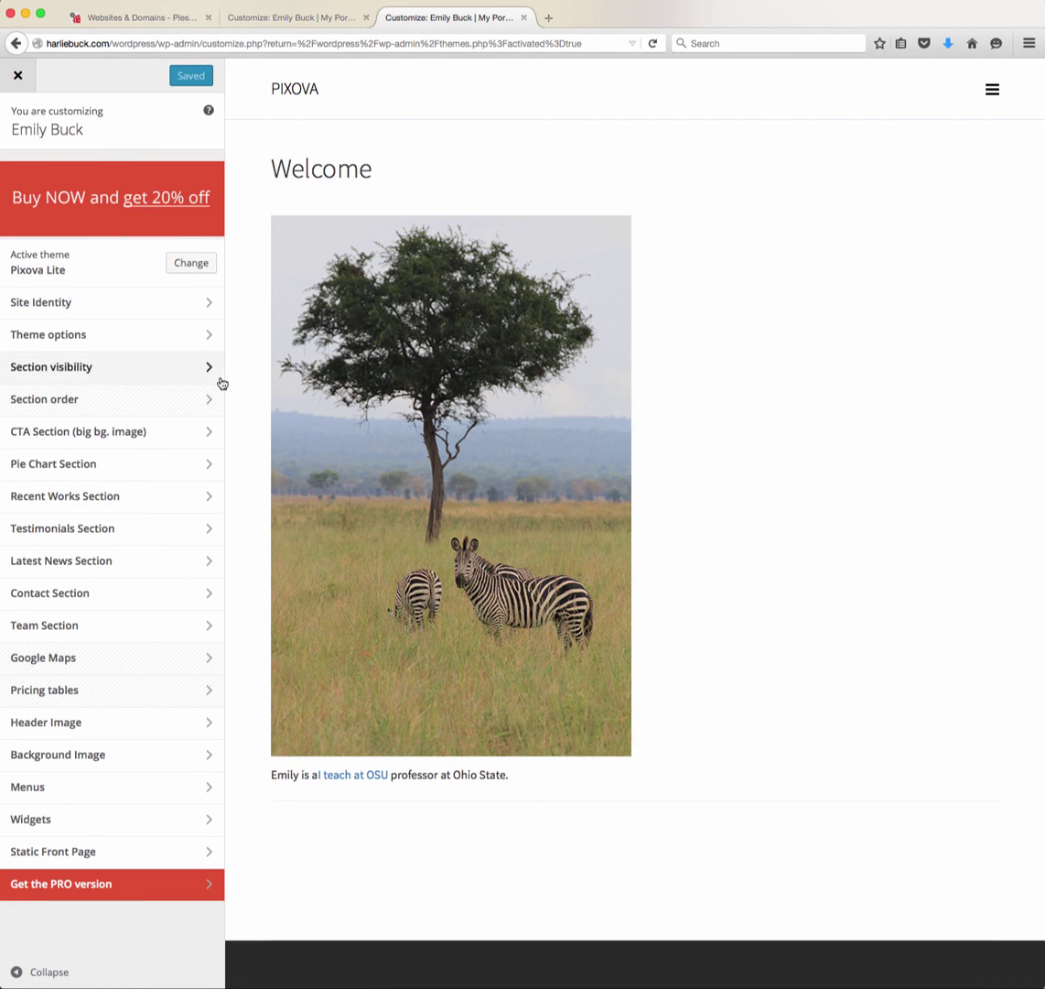
left_click(130, 307)
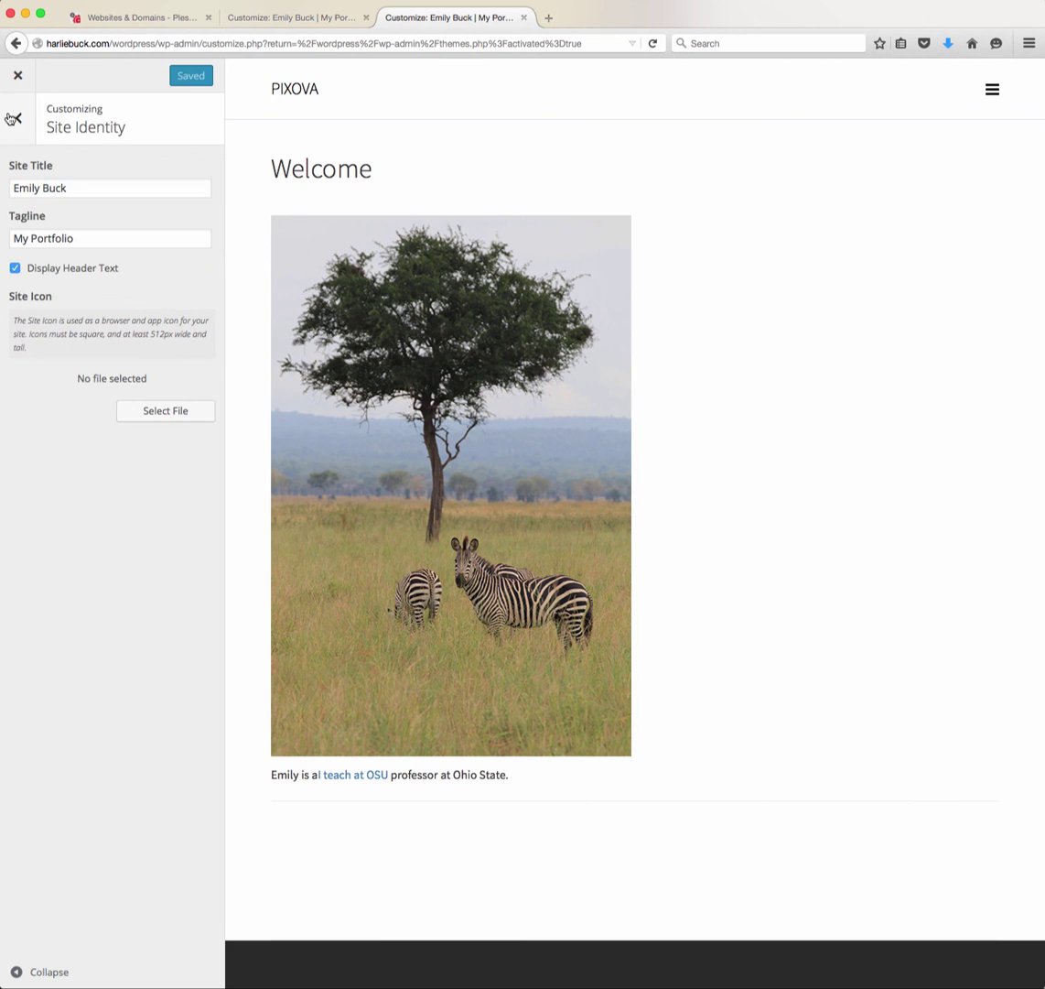
left_click(13, 119)
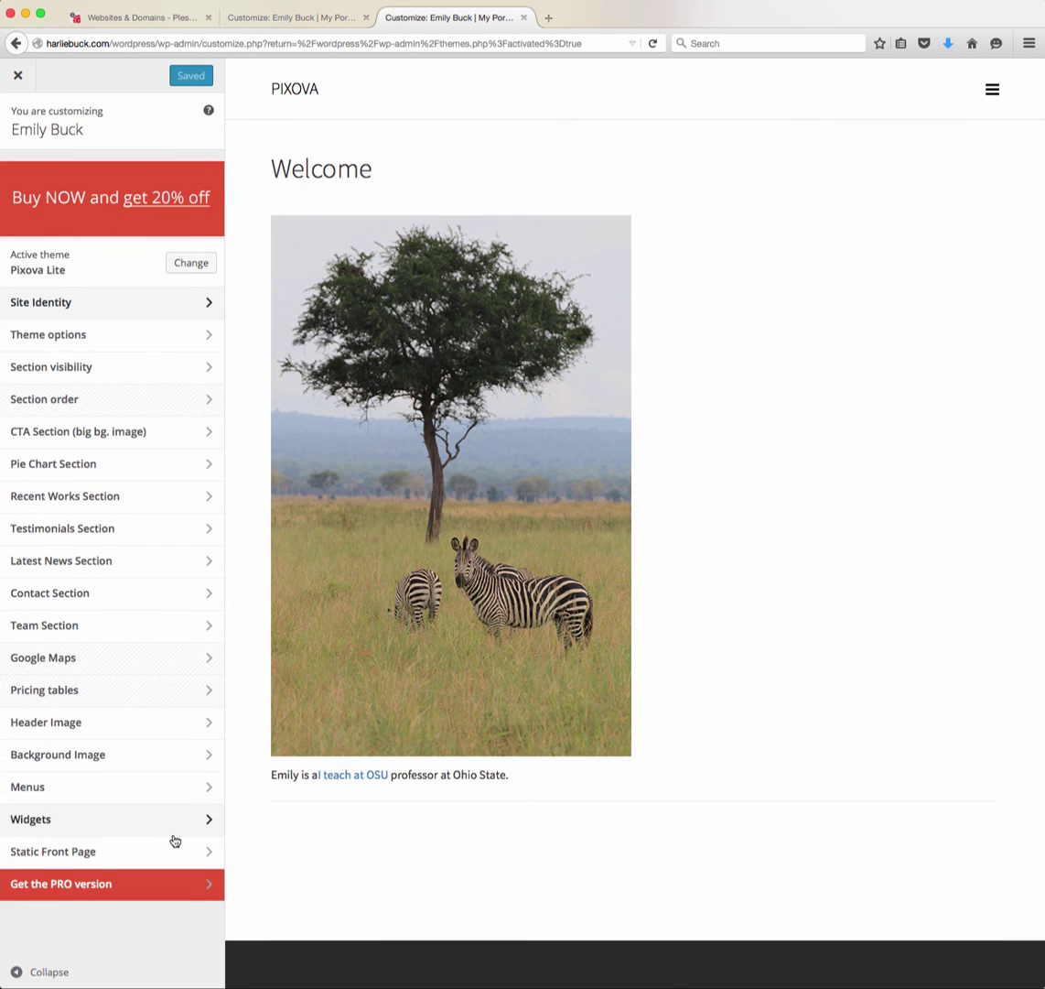
left_click(158, 760)
left_click(14, 117)
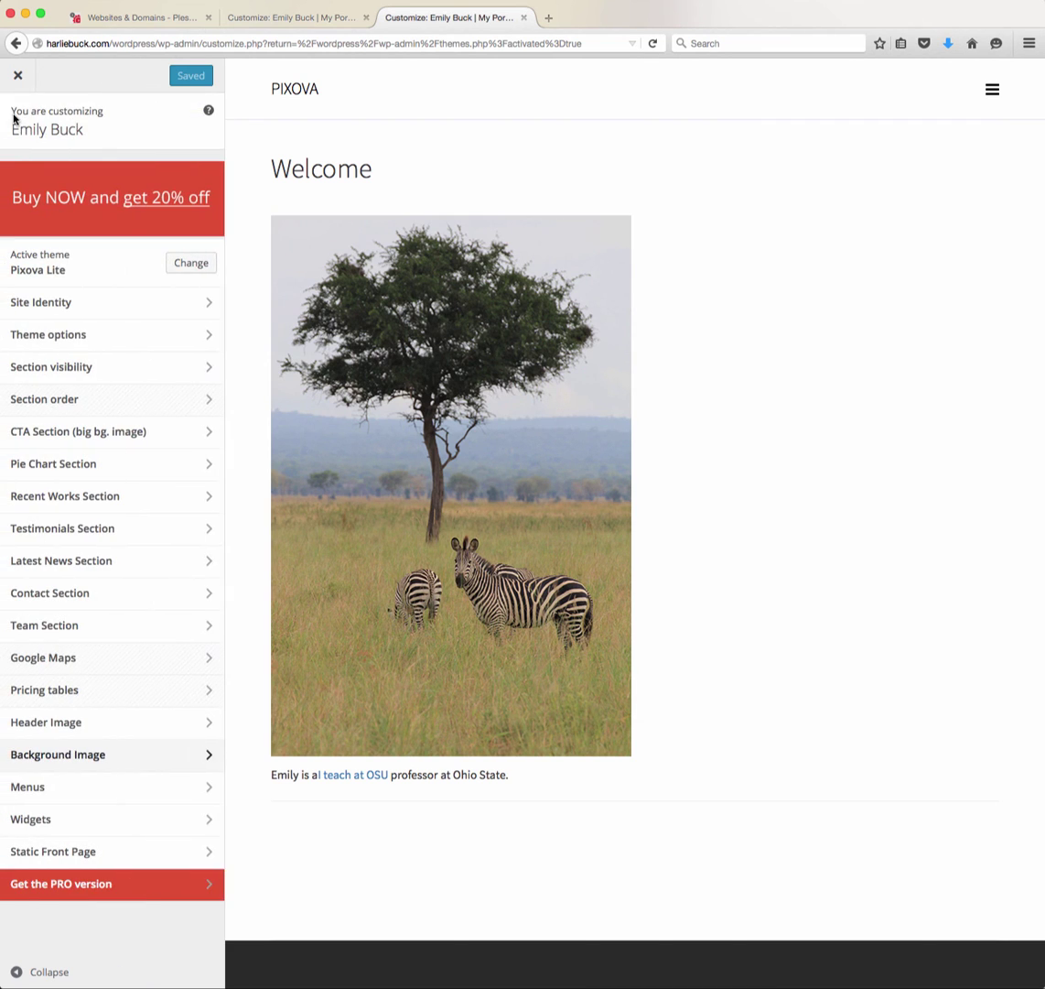
left_click(18, 77)
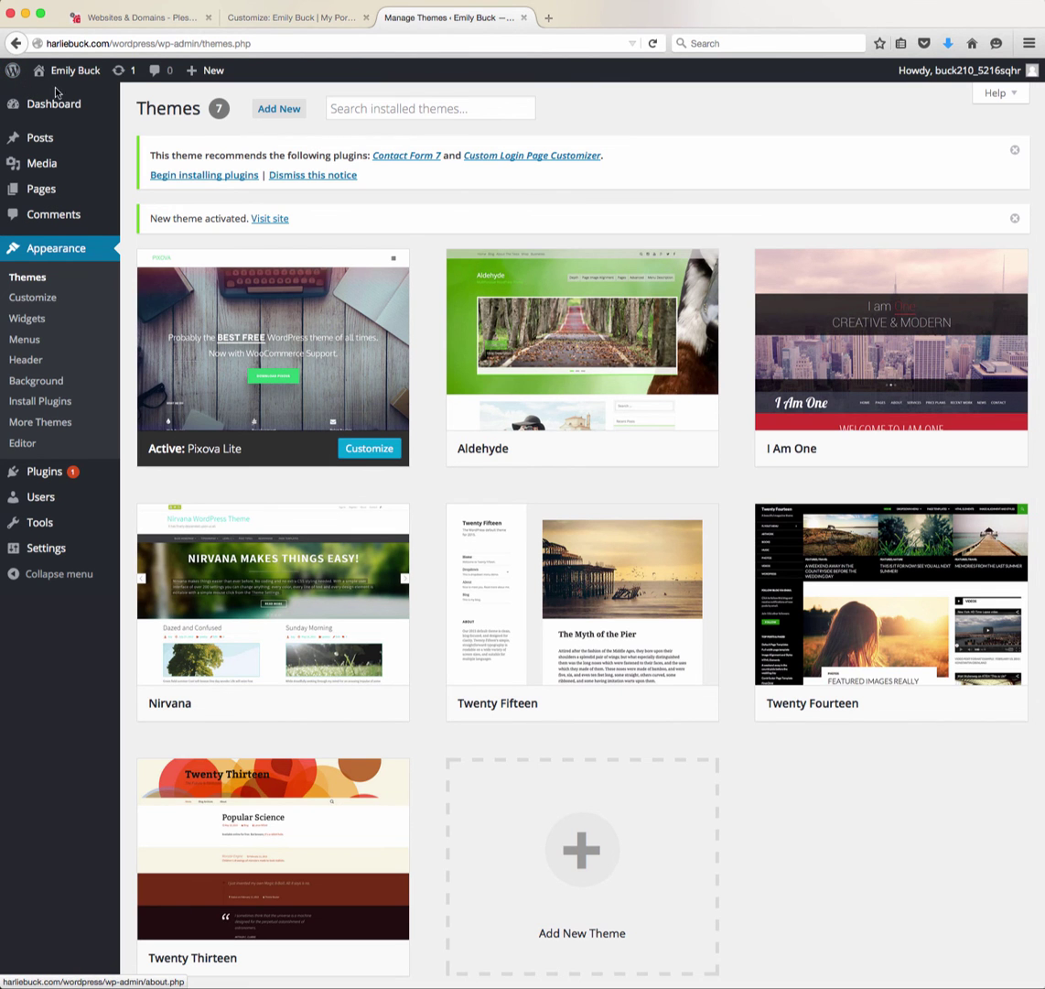
View the live site with the Pixova Lite theme and try its navigation menu
mouse_move(81, 85)
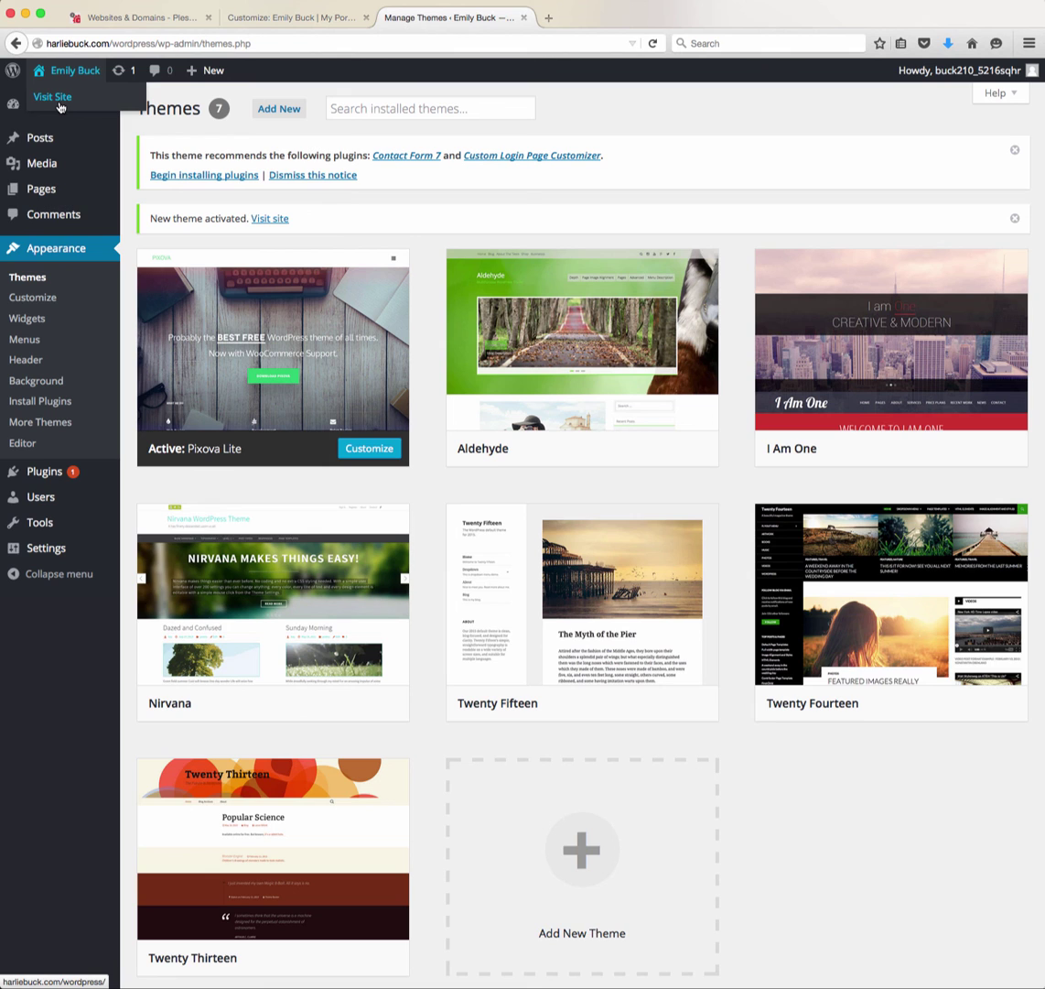
left_click(59, 106)
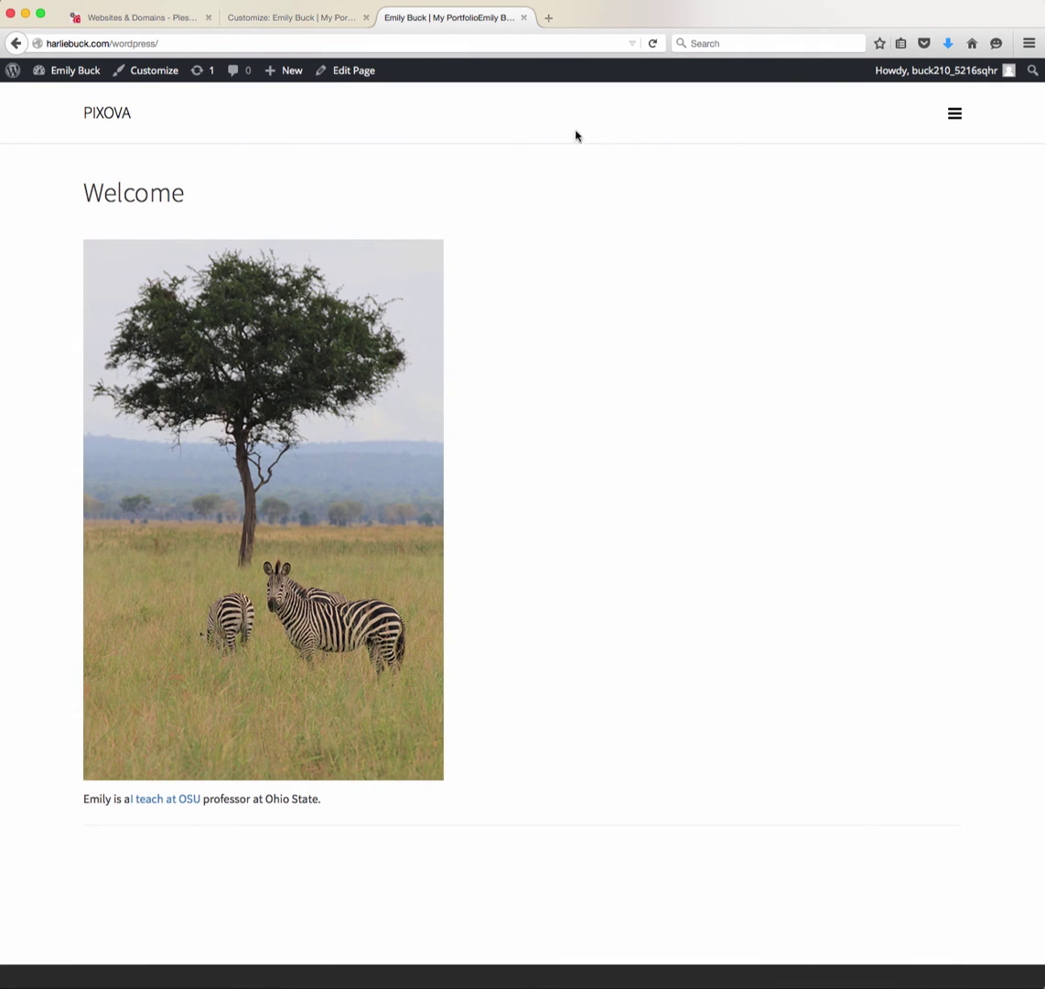
left_click(955, 117)
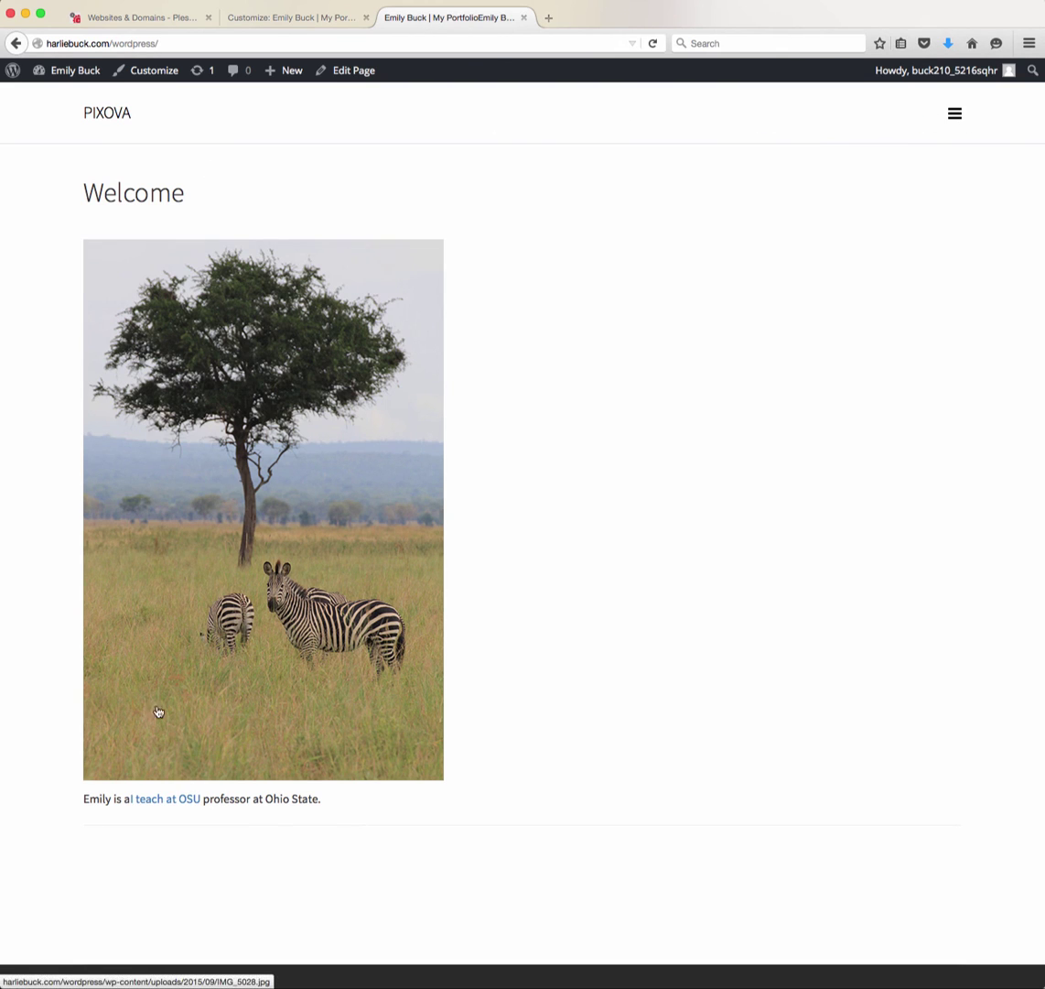
mouse_move(958, 114)
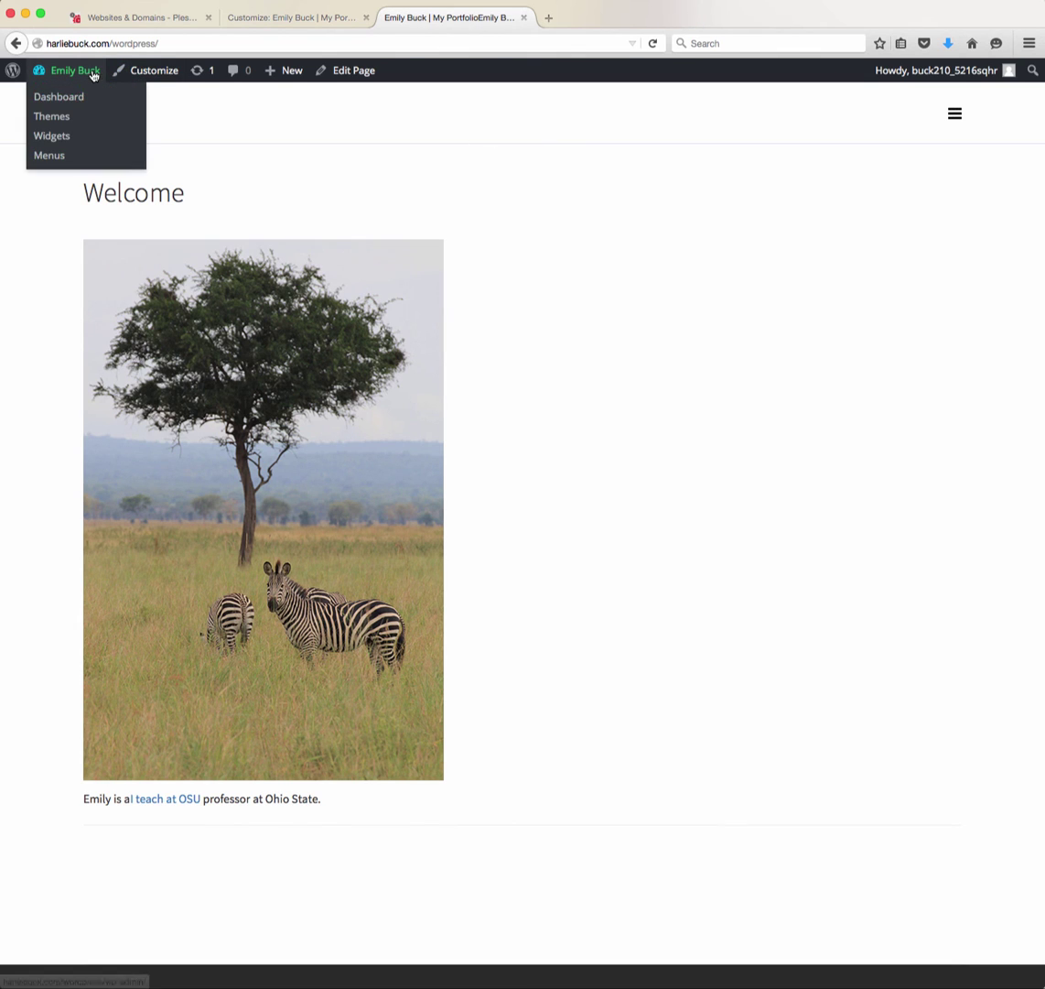
Check the list of all pages from the dashboard and go back to the installed themes
left_click(86, 95)
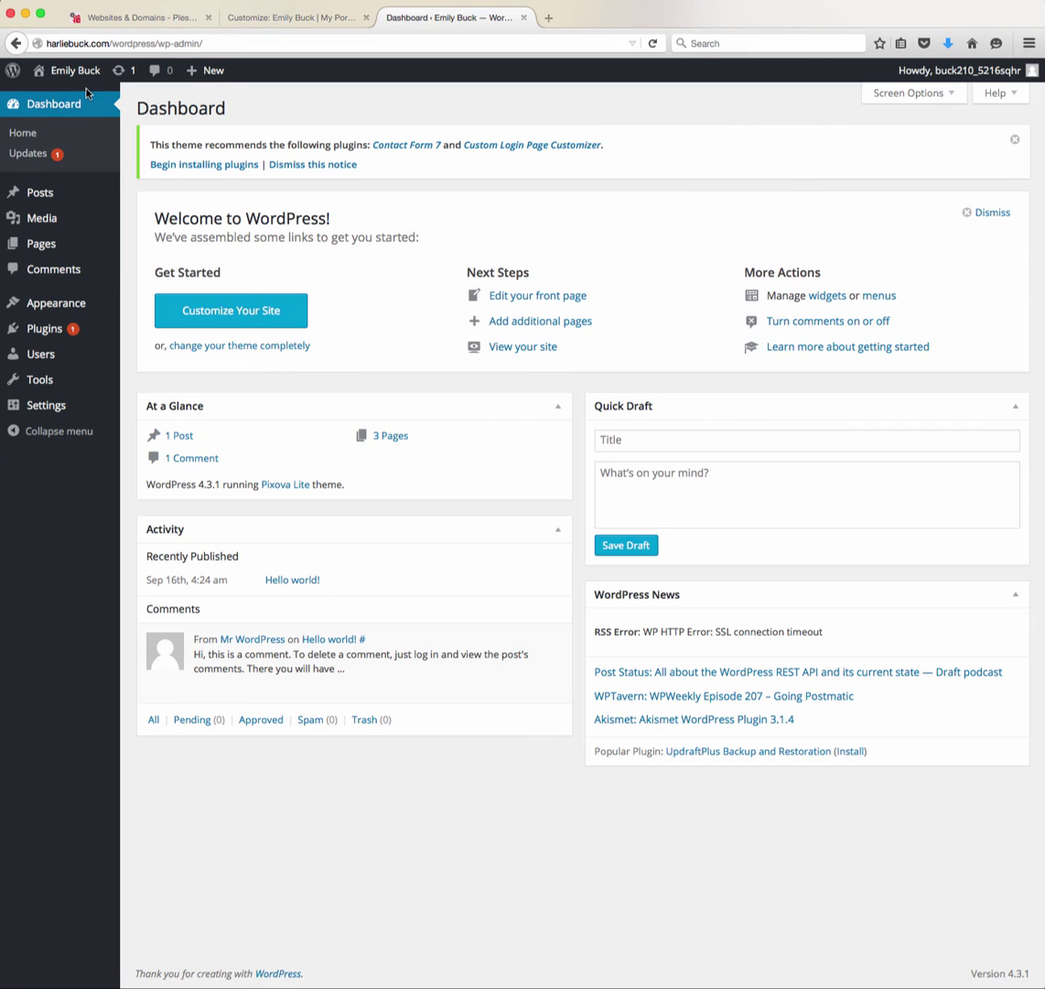
left_click(46, 246)
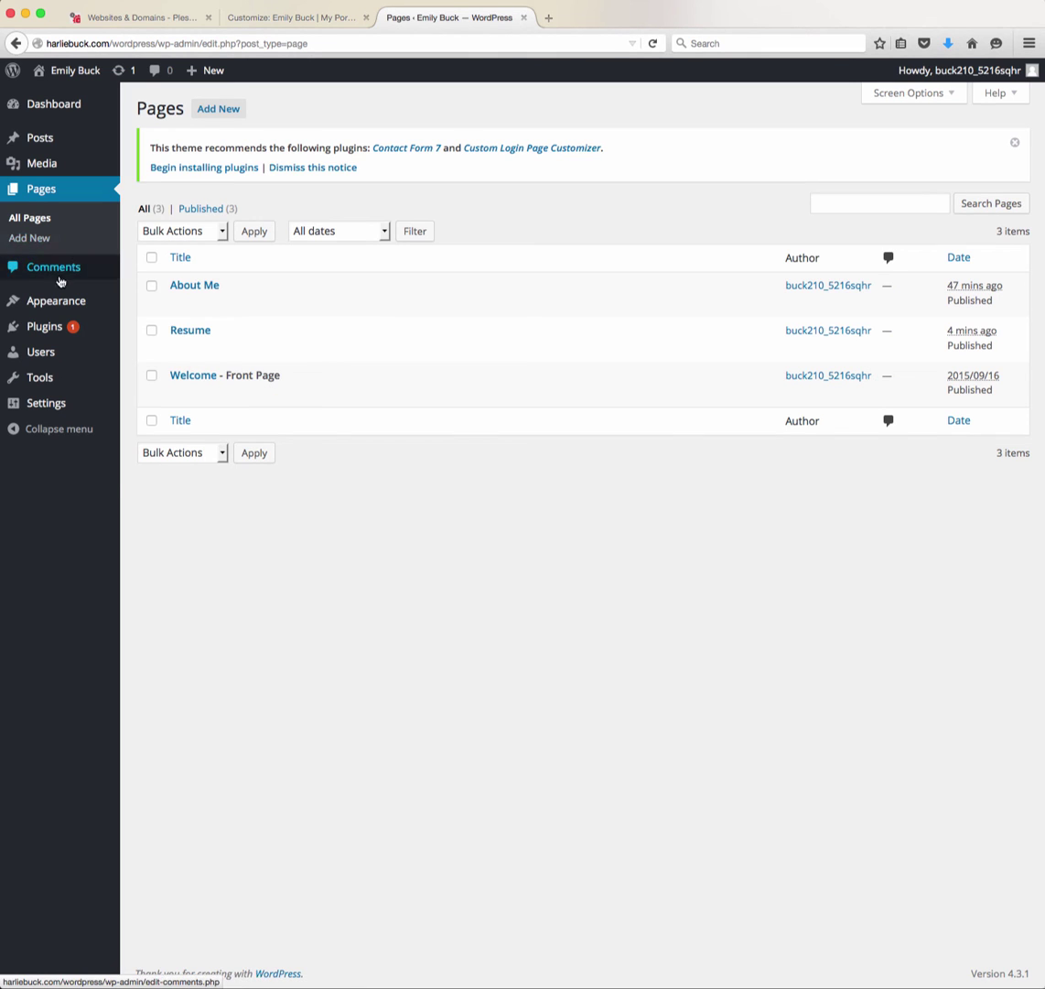
mouse_move(58, 312)
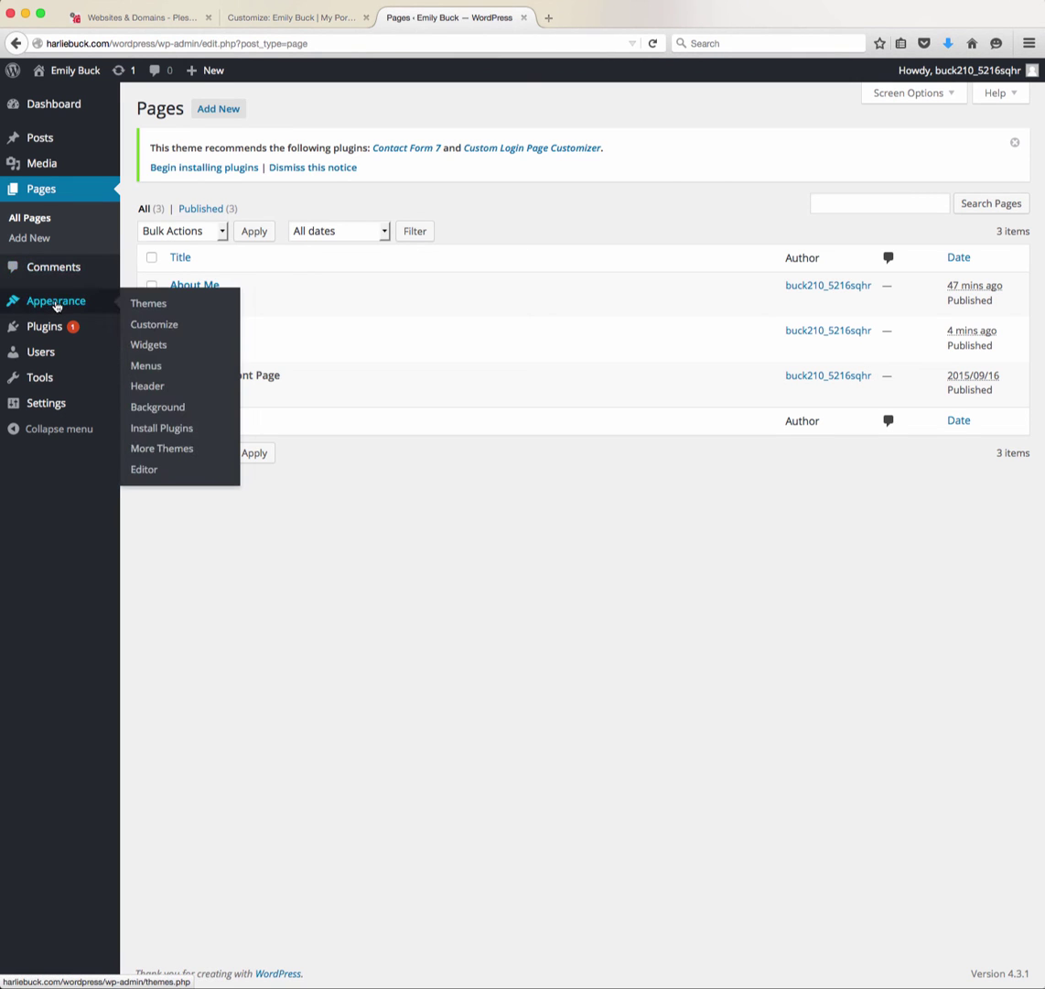
left_click(139, 303)
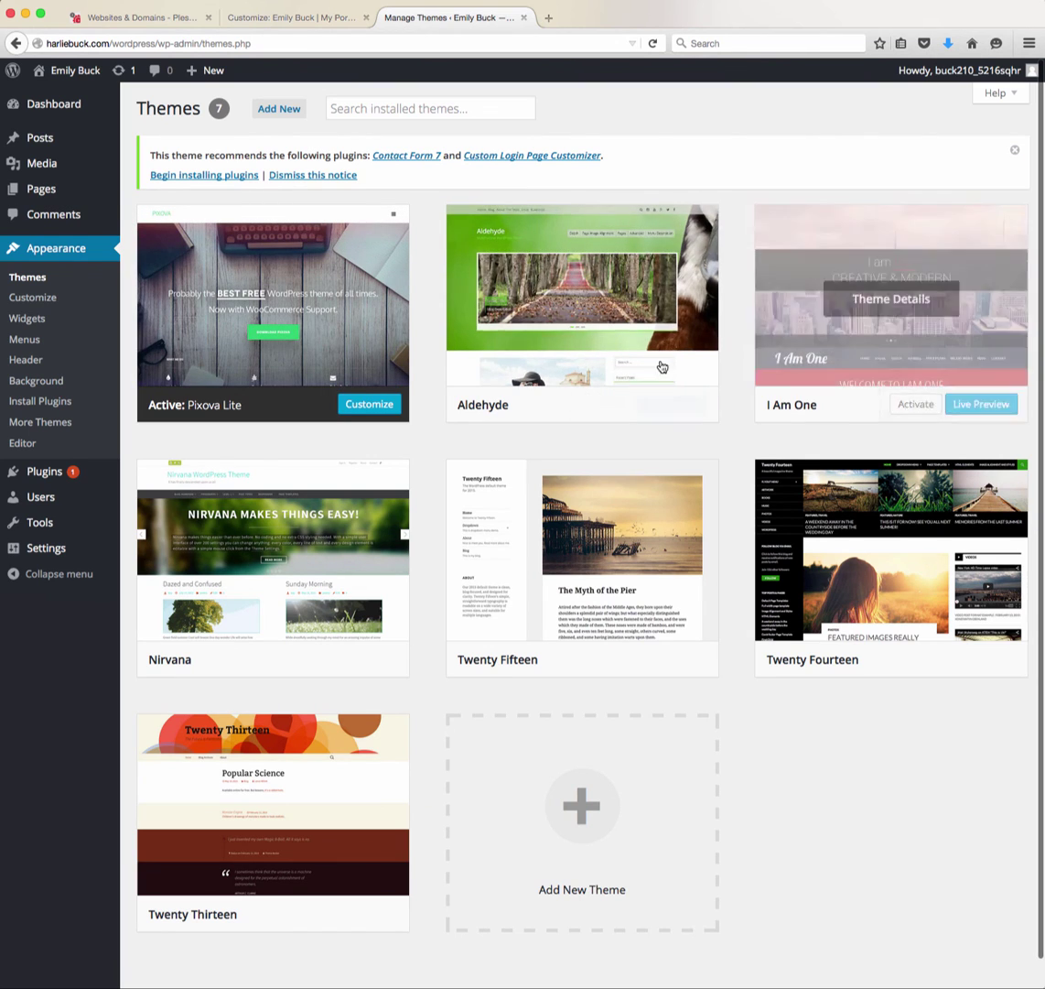